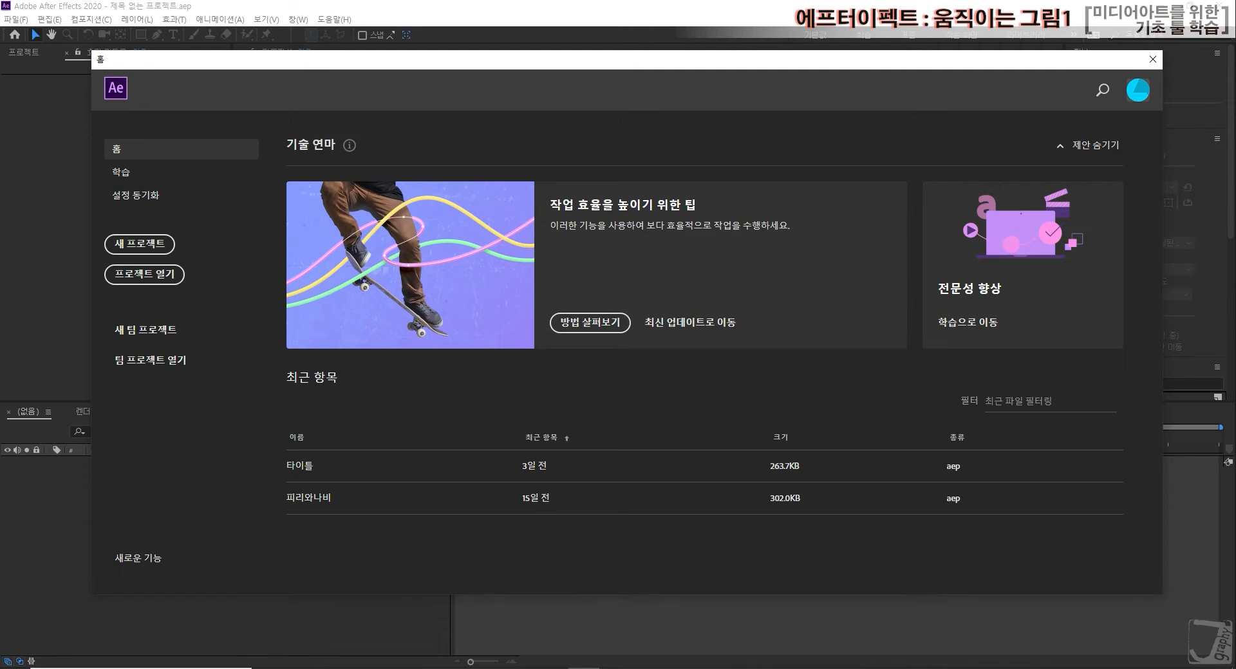
Switch to the Webhard browser page and open the 이미지 folder inside 내리기전용 > 수업자료.
click(1065, 526)
click(362, 668)
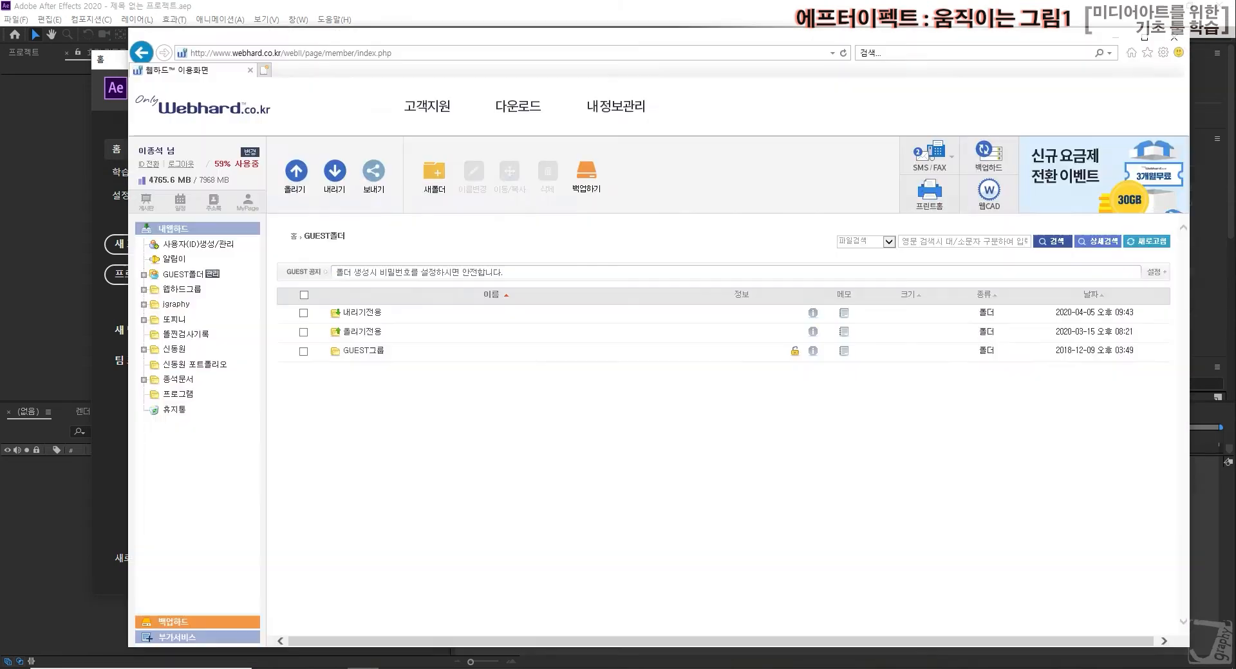
click(362, 314)
click(362, 314)
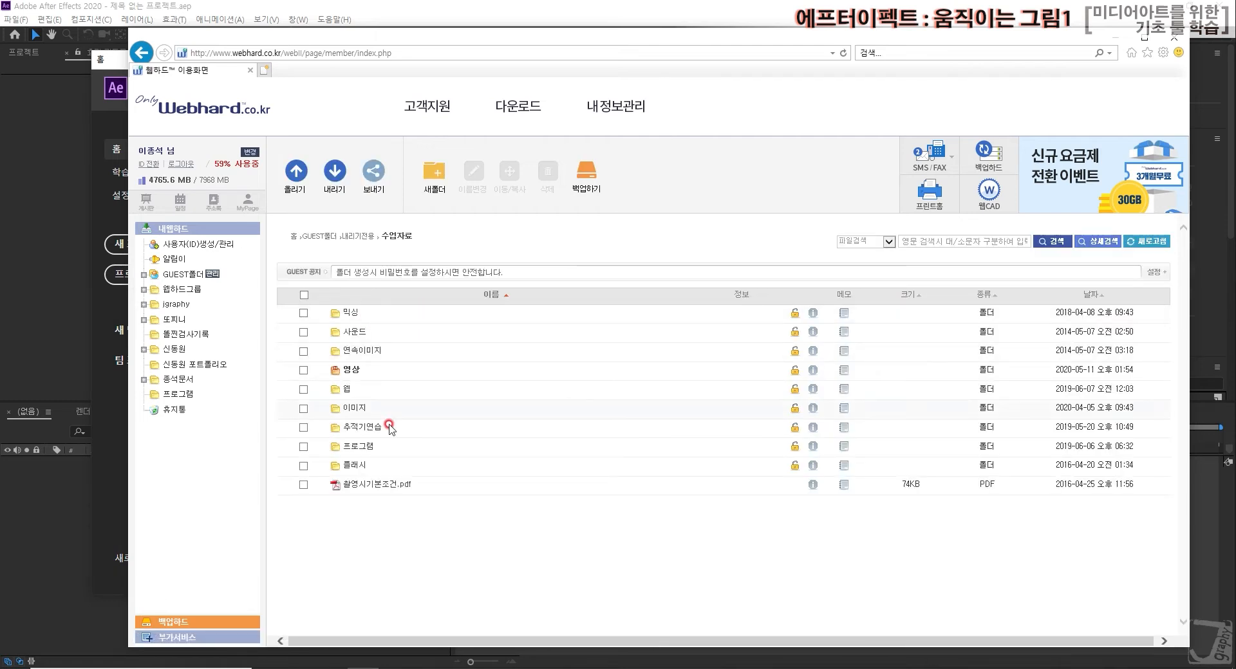
click(355, 407)
scroll(484, 418, down, 6)
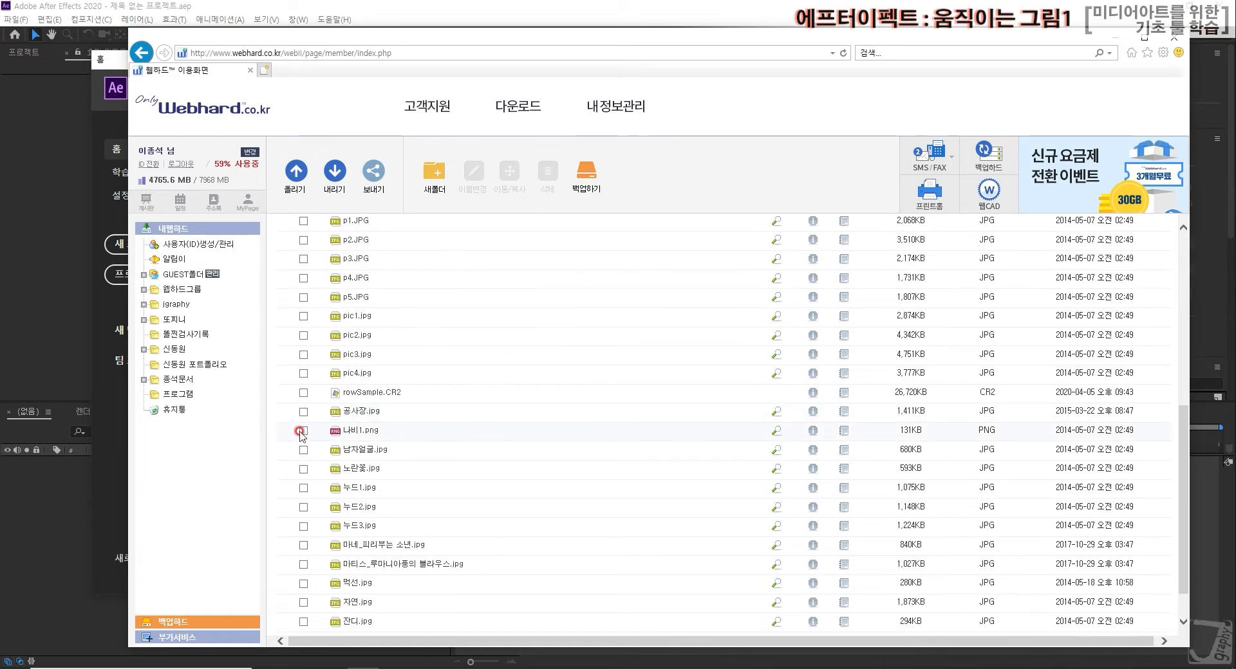
Mark the files 나비1.png, 마네_피리부는 소년.jpg and 마티스_루마니아풍의 블라우스.jpg in the Webhard image folder.
click(303, 430)
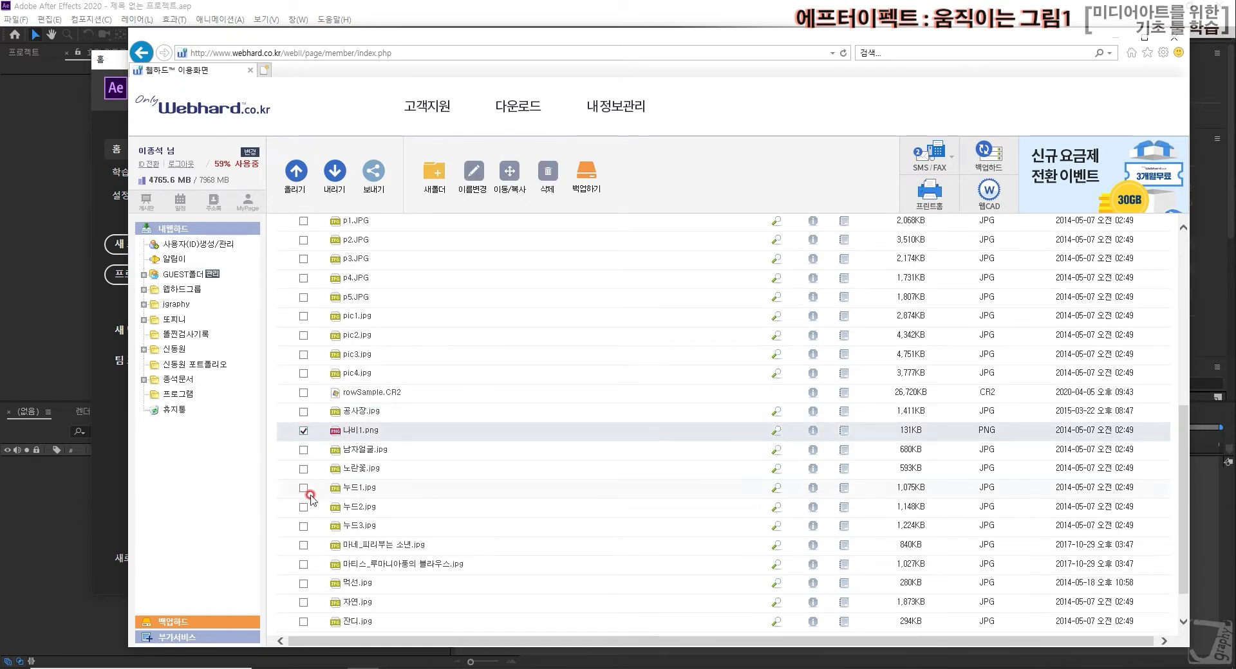
click(303, 545)
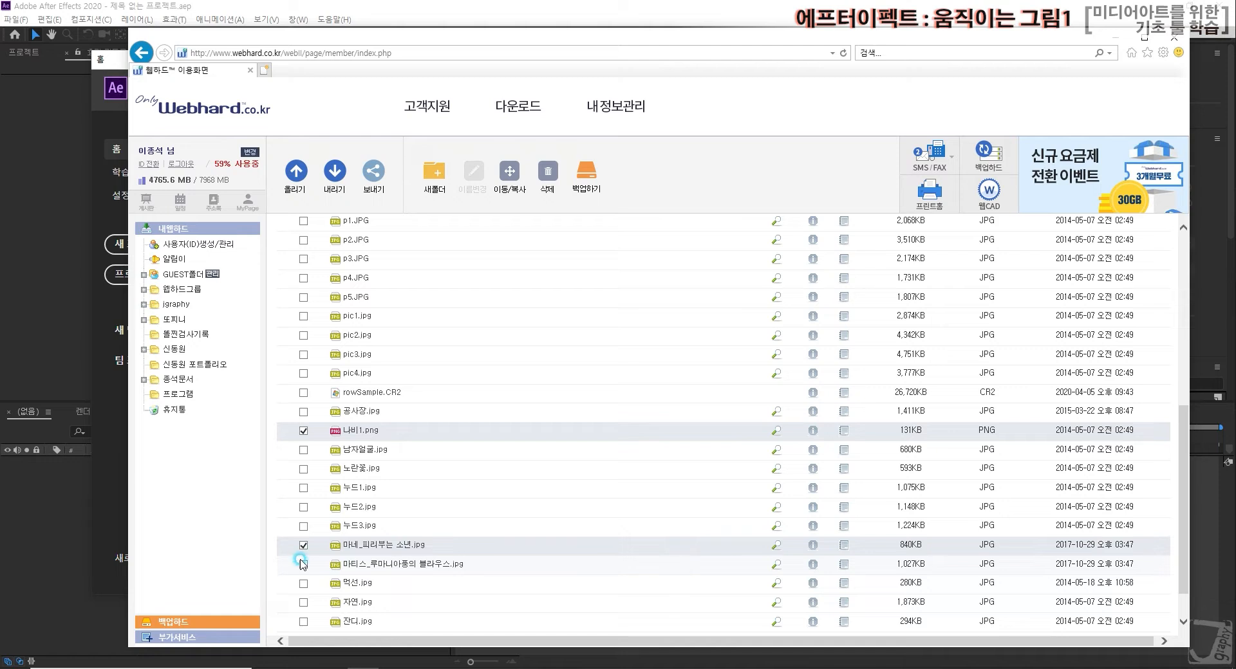
click(303, 565)
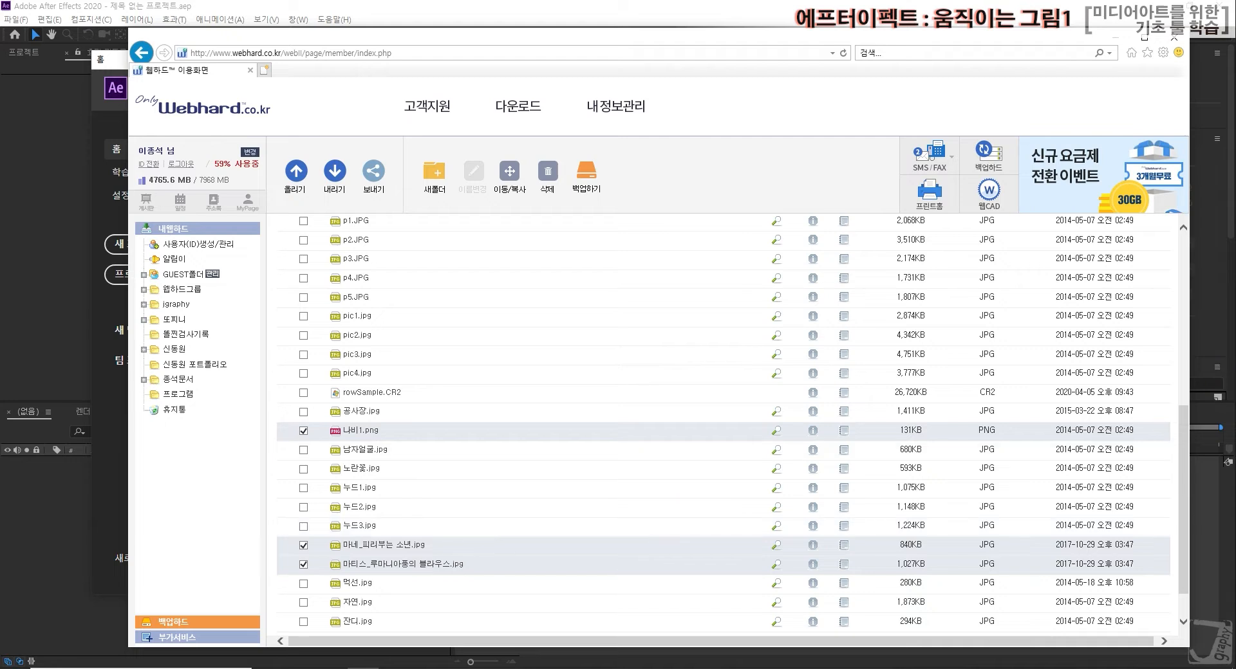
Minimize the open windows and create a new desktop folder named 모션1.
click(1116, 40)
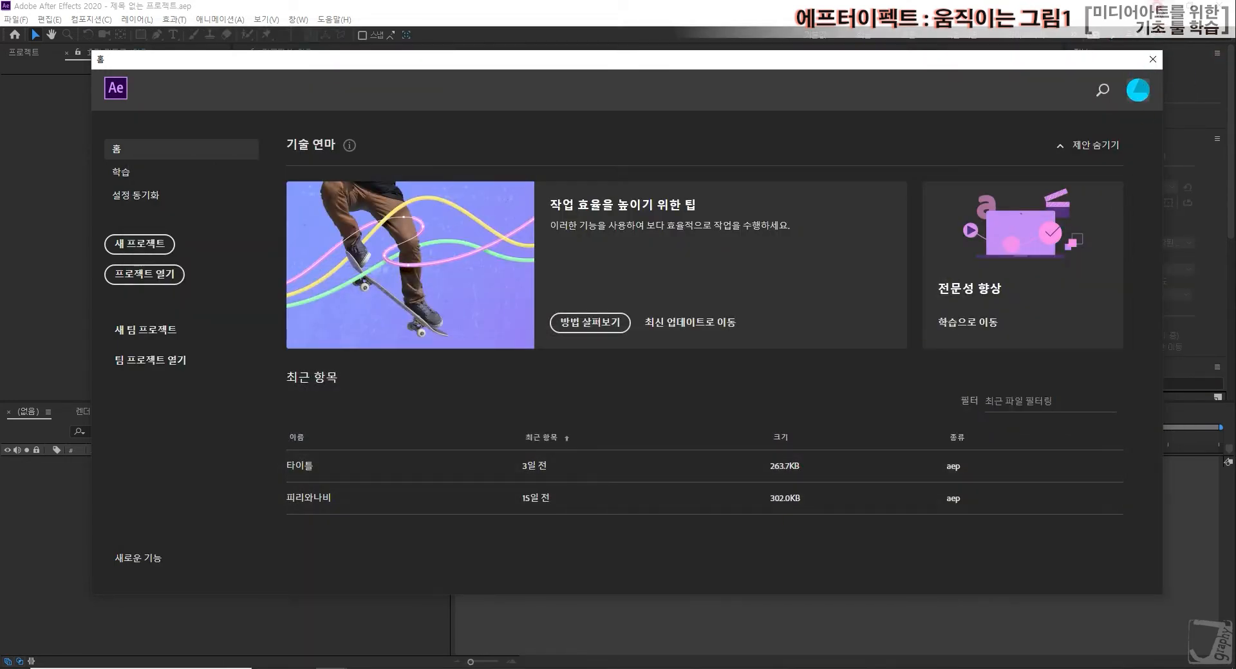
click(1160, 8)
right_click(833, 84)
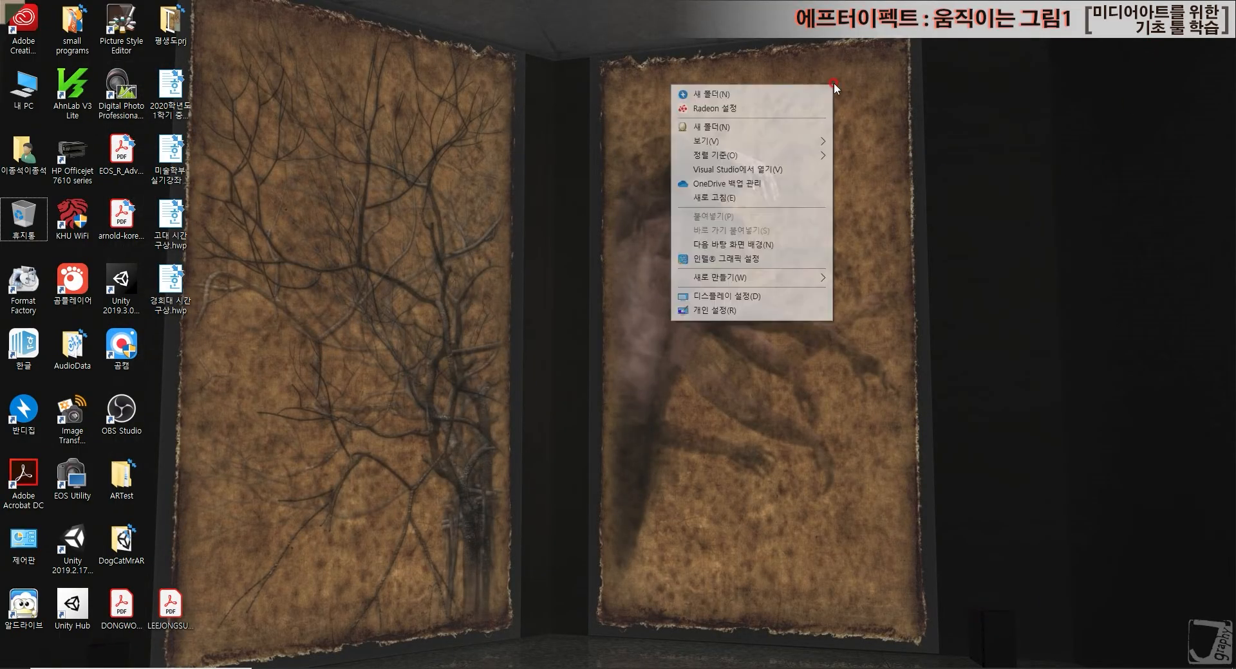
click(790, 125)
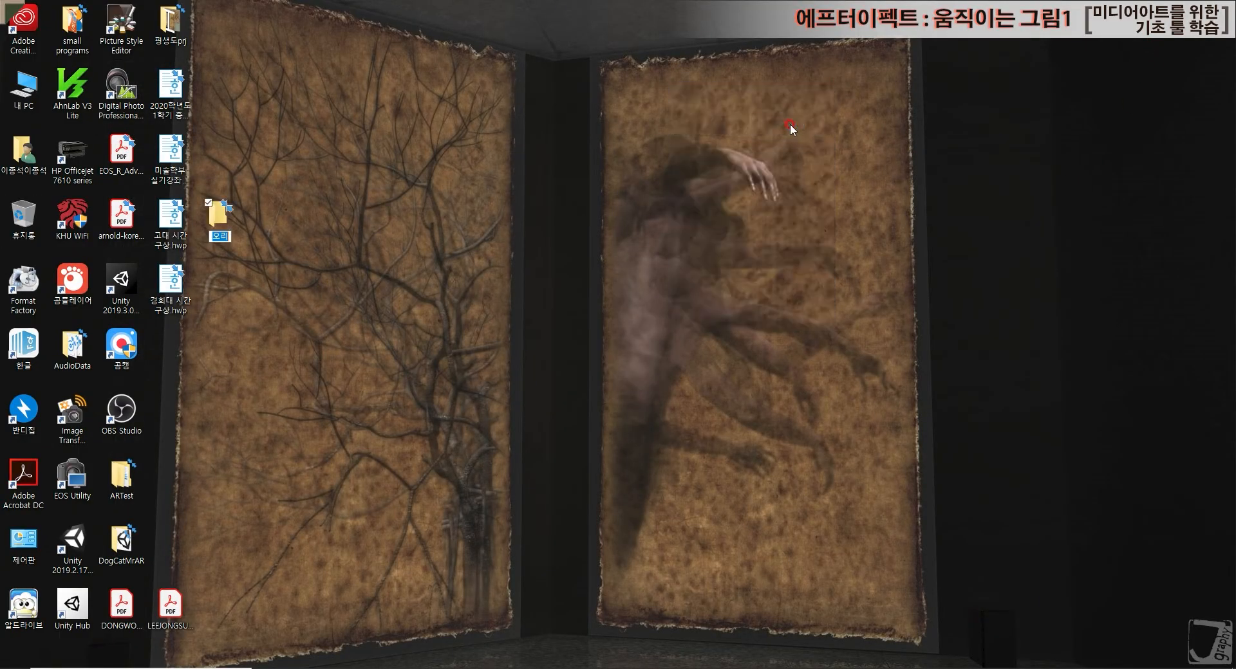
text(a)
text(모션1)
click(227, 218)
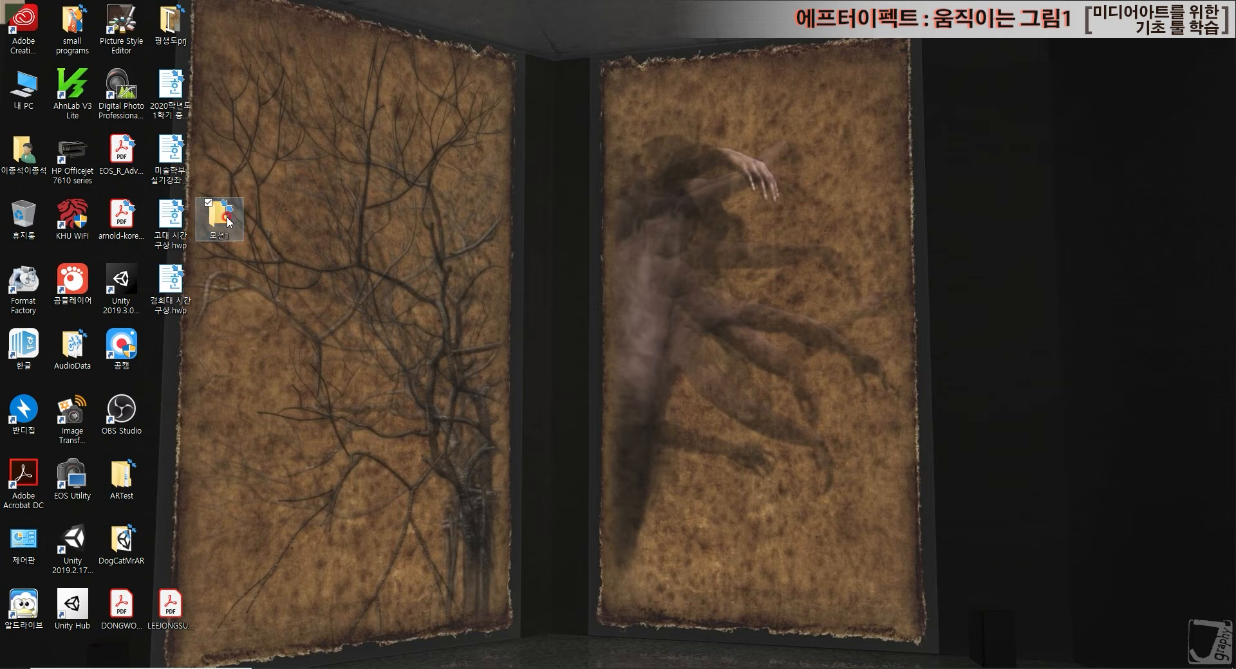
Open the 모션1 folder and create a subfolder named 소스 in it.
key(Return)
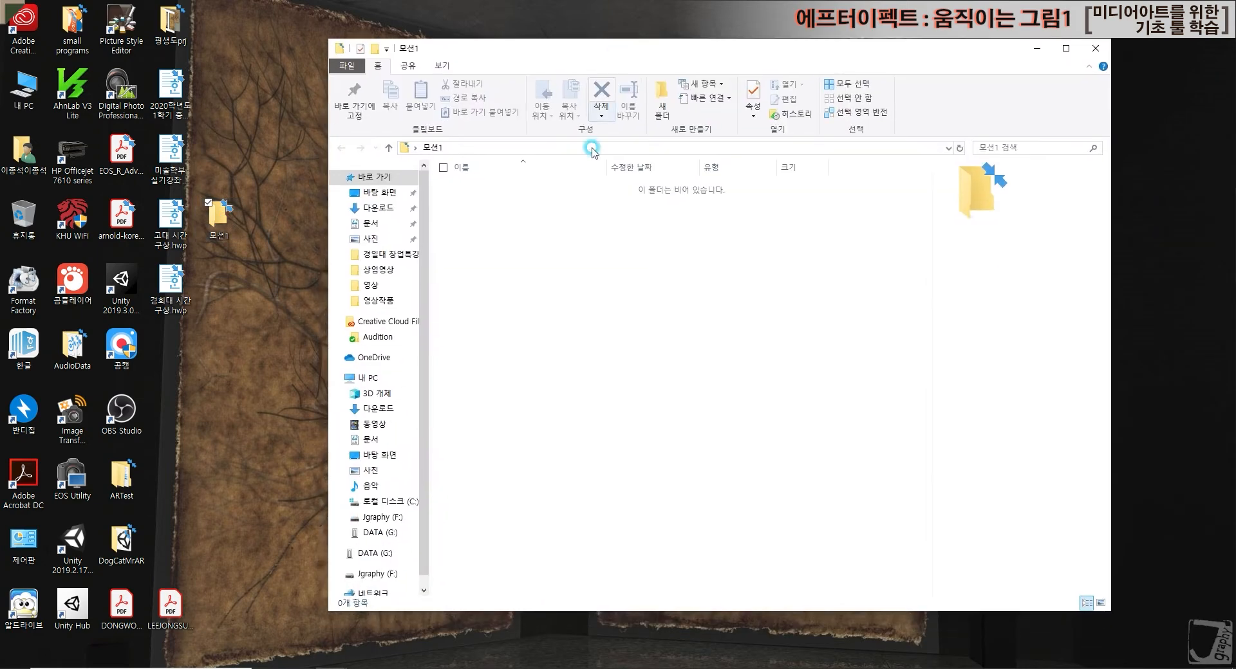
right_click(552, 300)
click(494, 342)
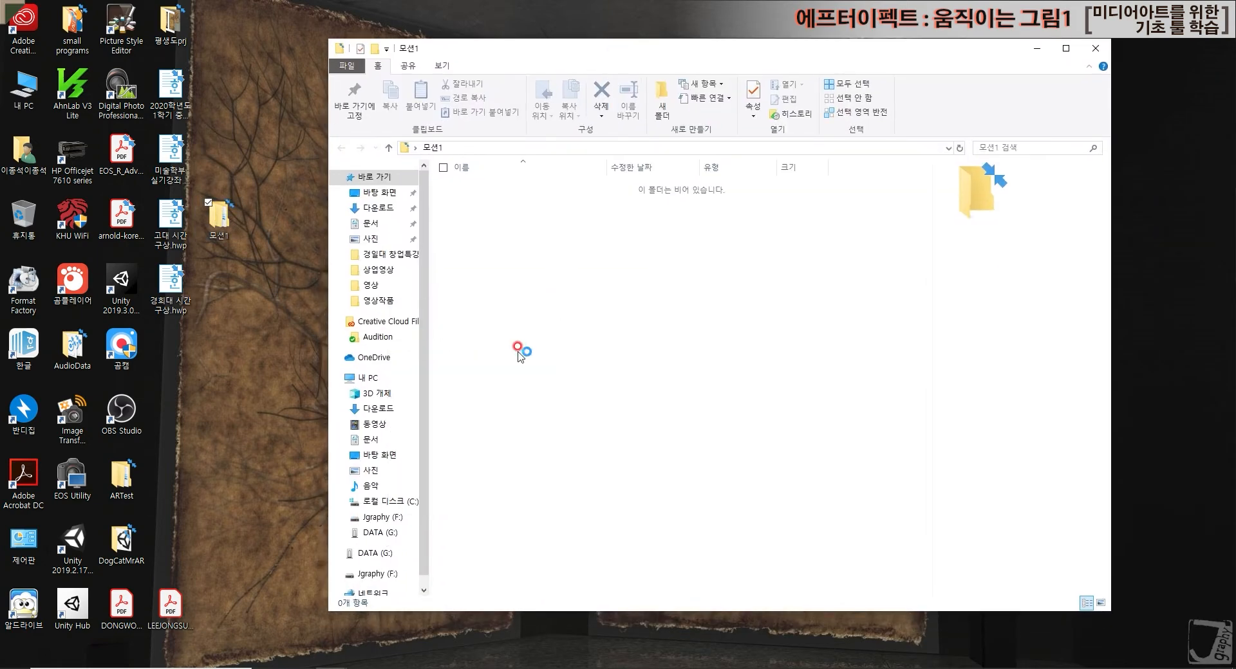
key(BackSpace)
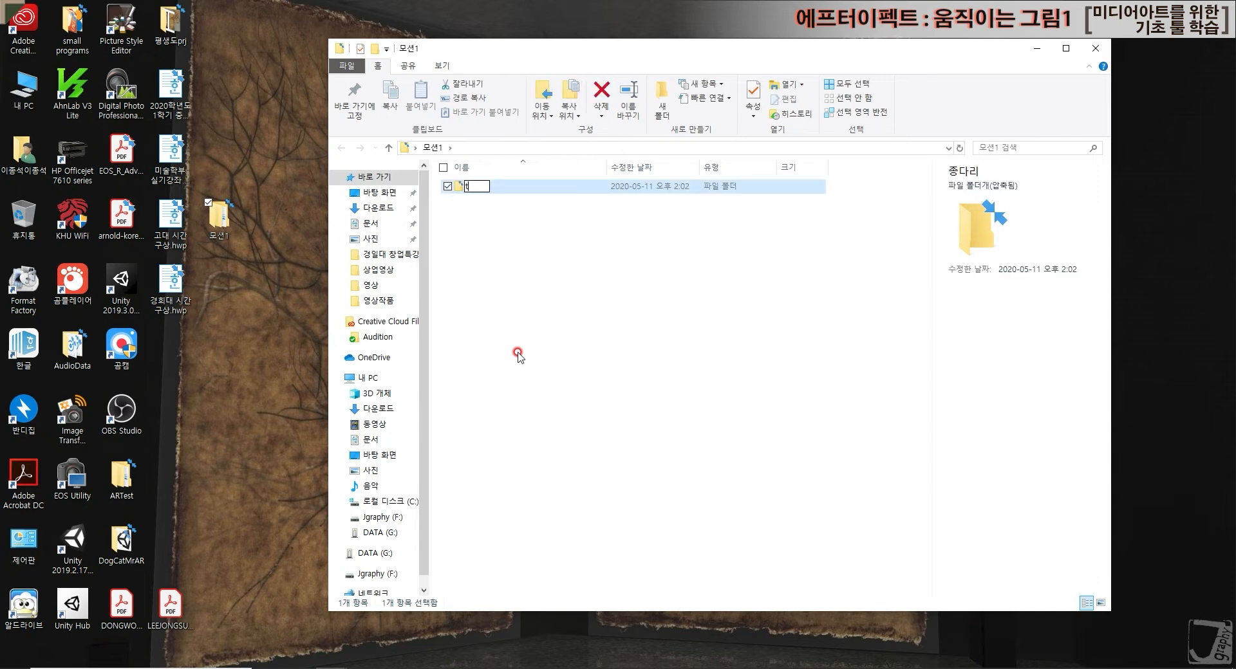
text(소스)
click(487, 213)
Place the three chosen image files in the 소스 folder and show them as large thumbnails.
double_click(470, 187)
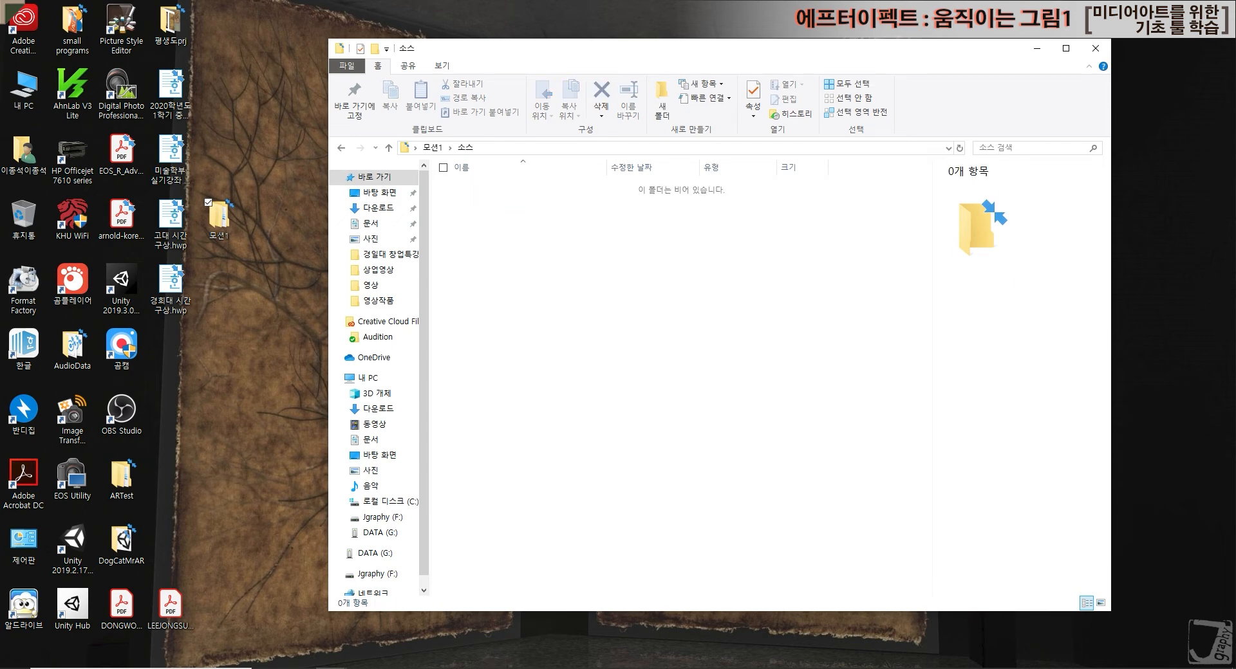
drag(1235, 358, 673, 358)
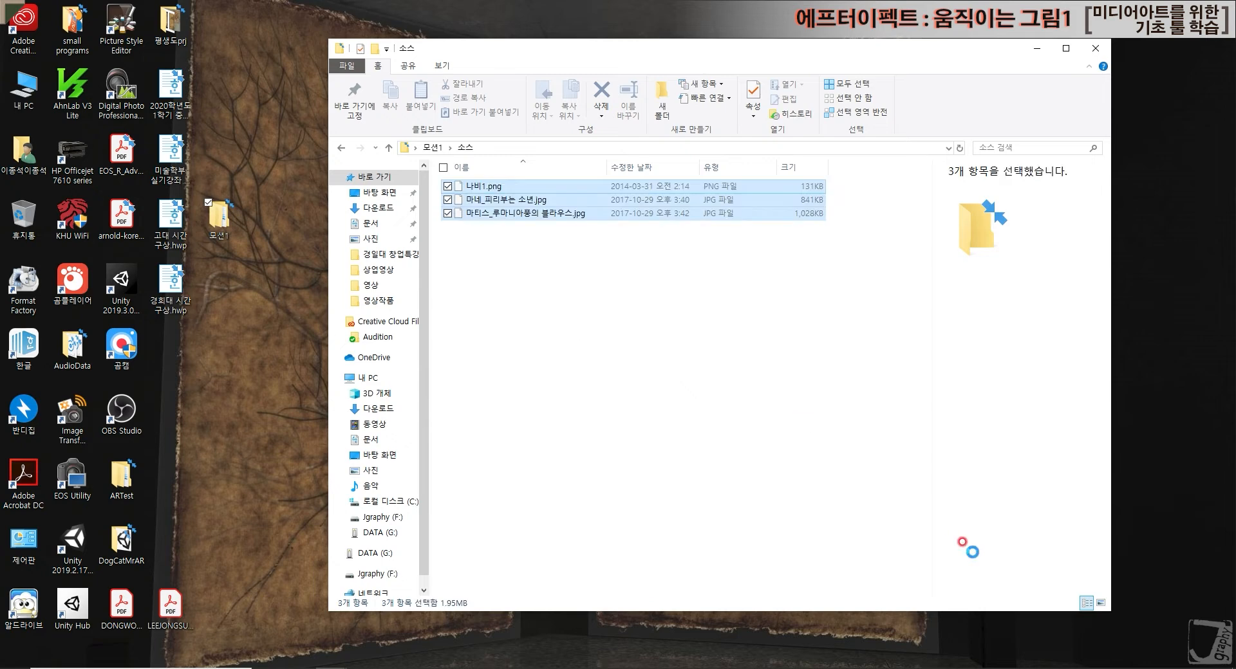
click(1101, 603)
click(650, 350)
drag(724, 331, 505, 195)
drag(672, 333, 456, 187)
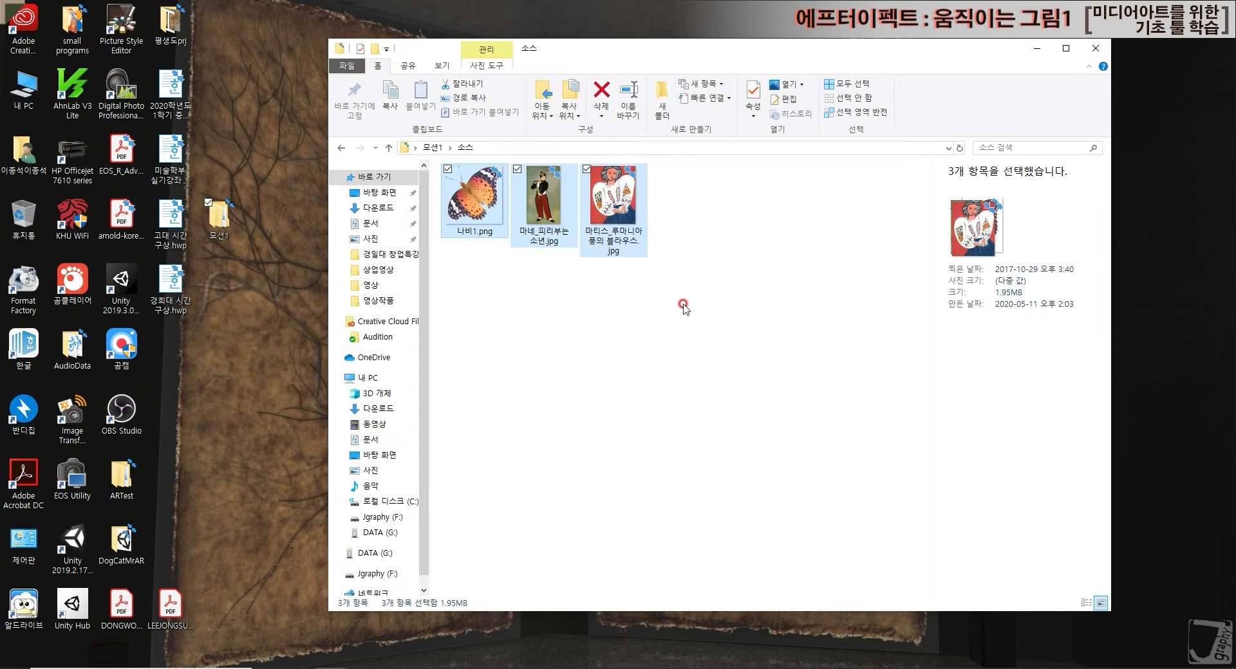
click(731, 335)
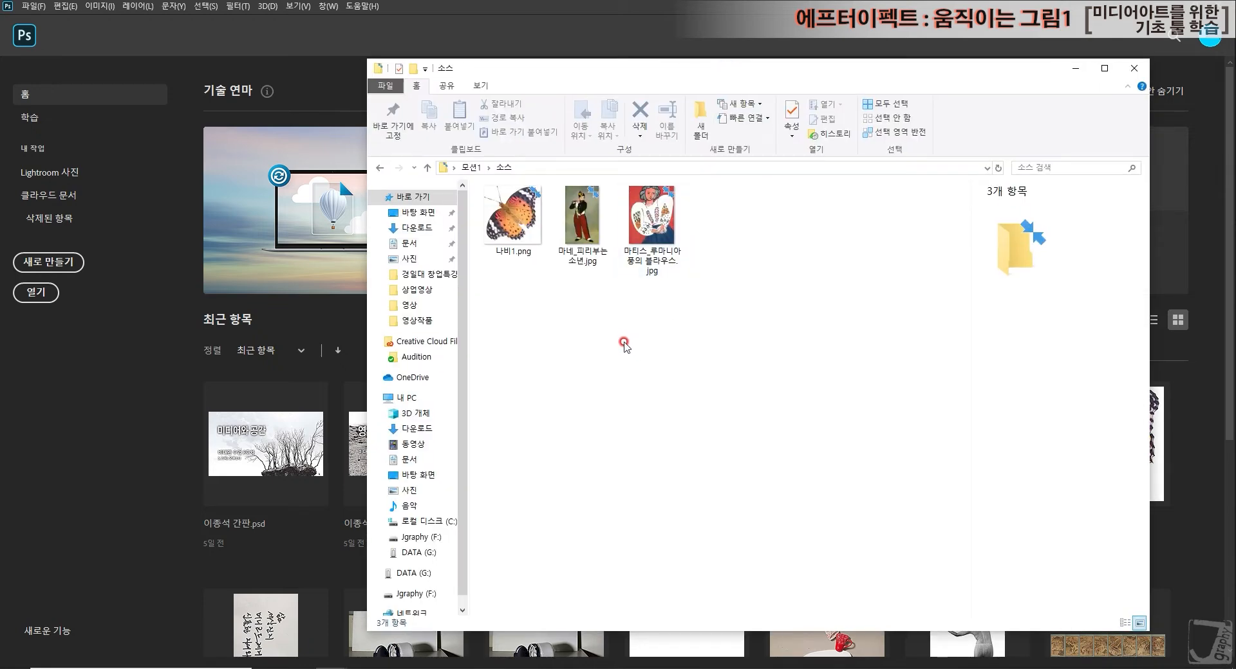
Open 마네_피리부는 소년.jpg from the 소스 folder in Photoshop.
drag(583, 218, 139, 338)
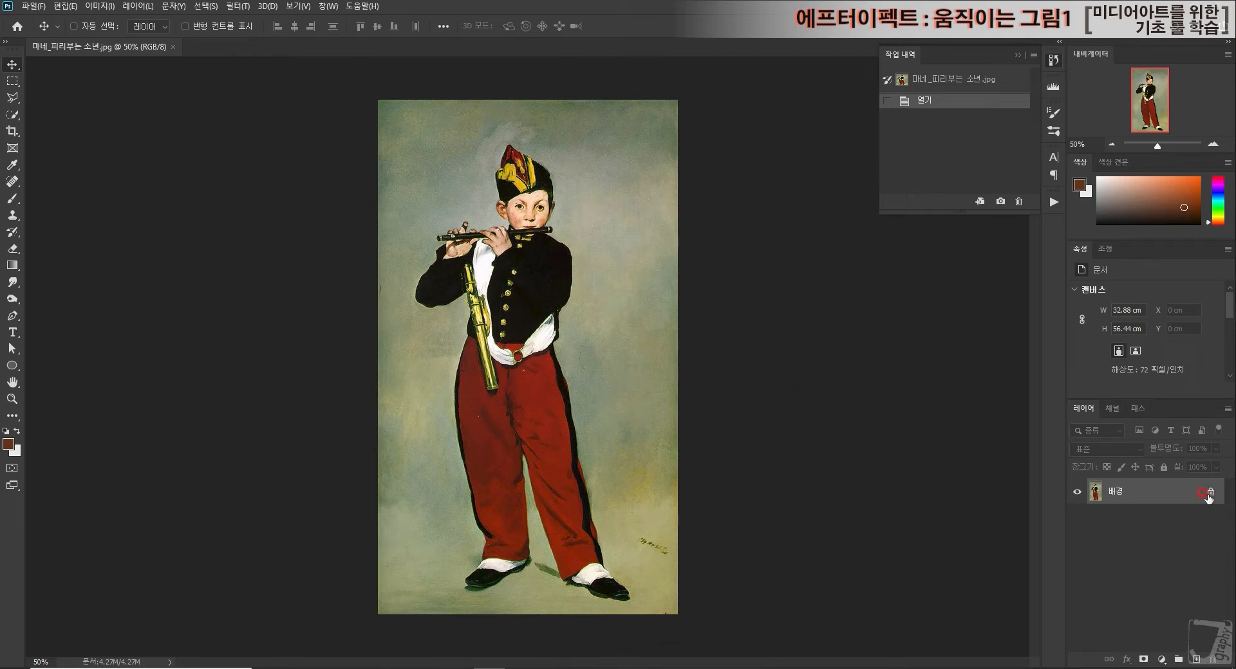
click(1149, 493)
click(715, 419)
Convert the locked background into a regular layer and select the flute-playing boy with Select Subject.
click(1209, 493)
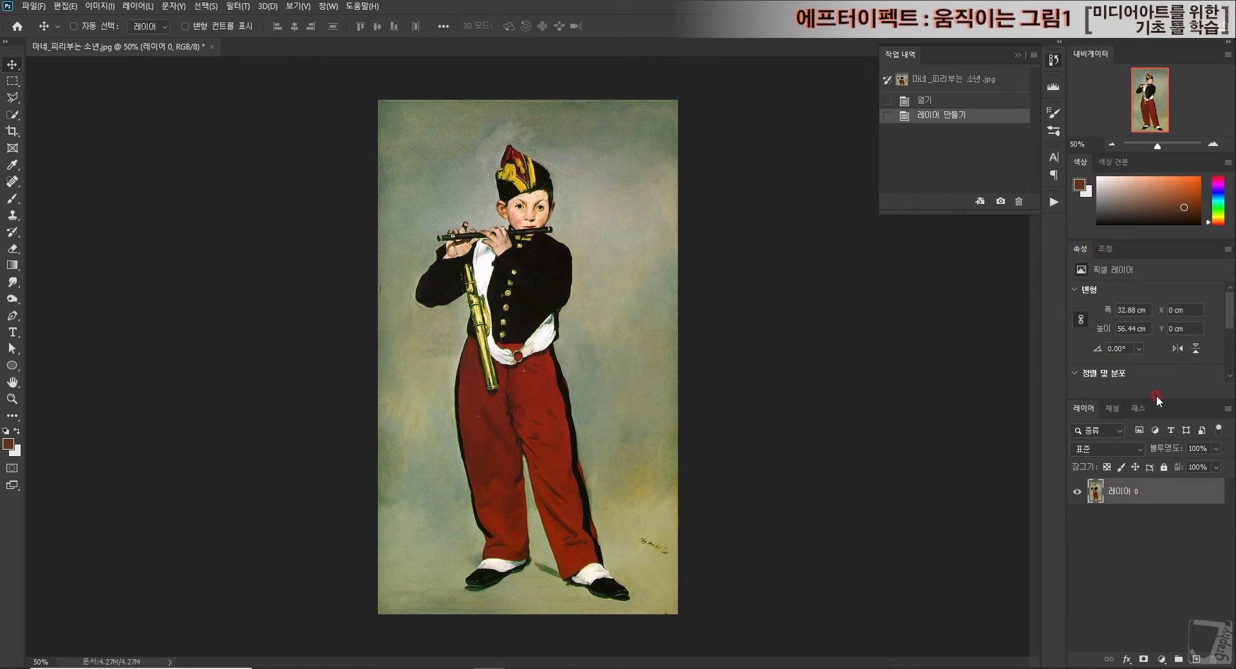
scroll(1203, 360, down, 5)
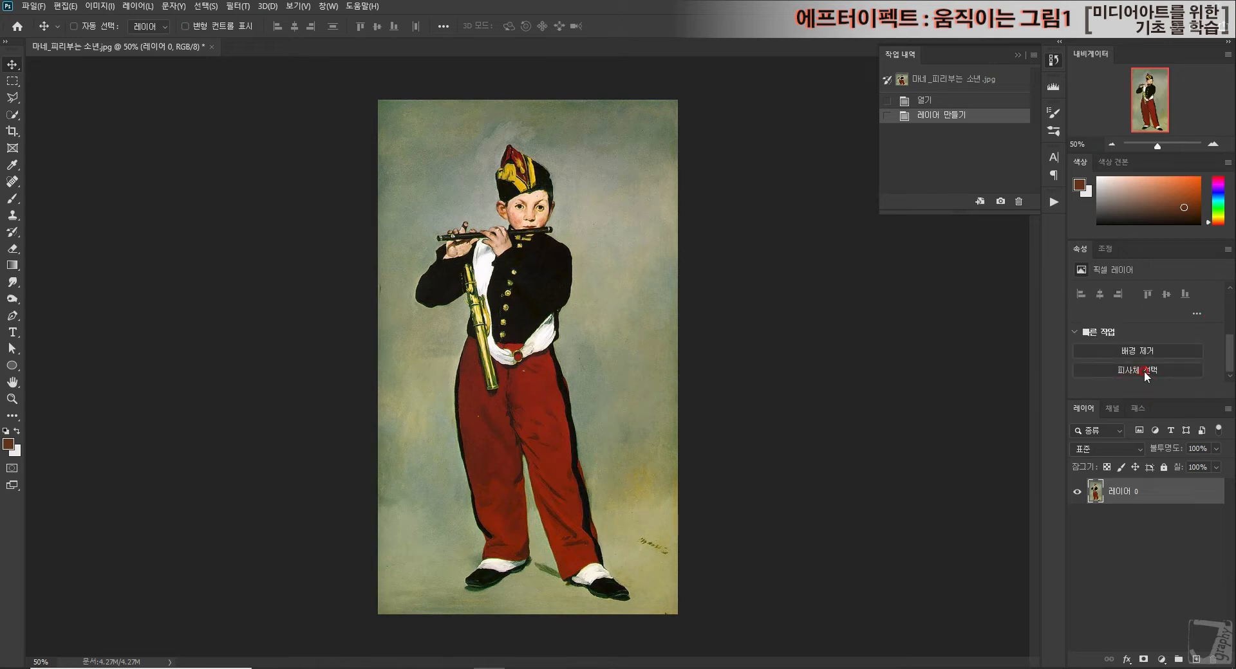
click(1144, 370)
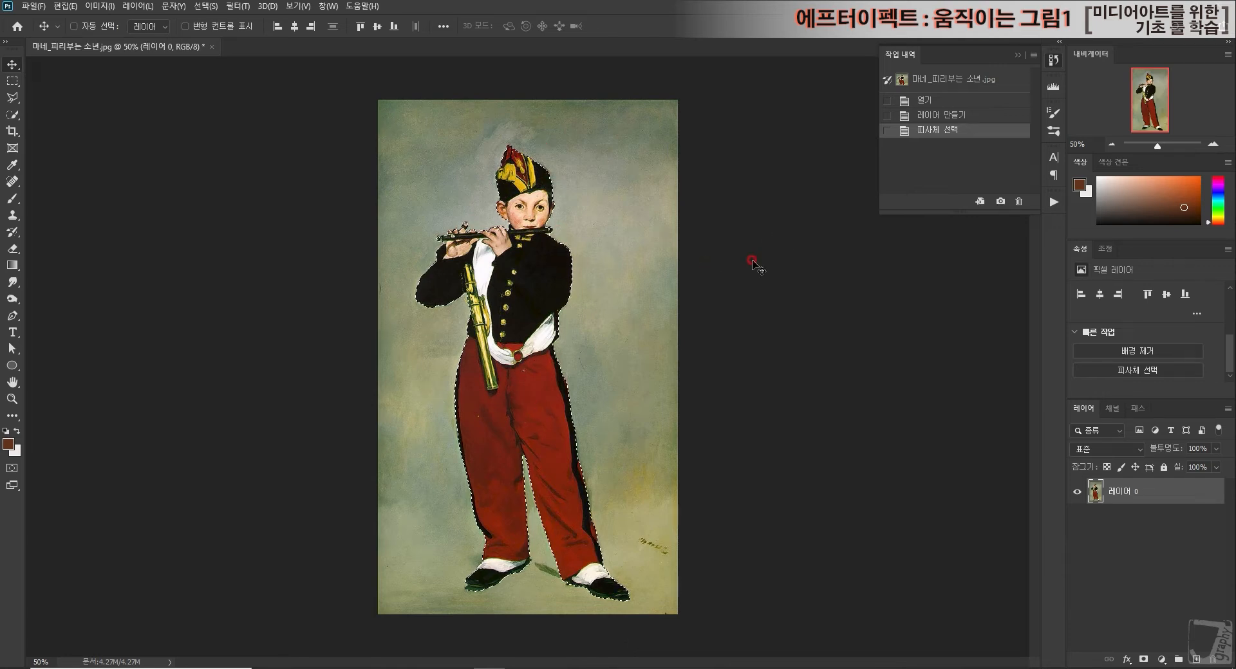
Add the missed top edge of the boy's ear to the selection with the Polygonal Lasso.
click(1213, 145)
click(1213, 146)
click(1213, 145)
click(1213, 145)
click(1213, 145)
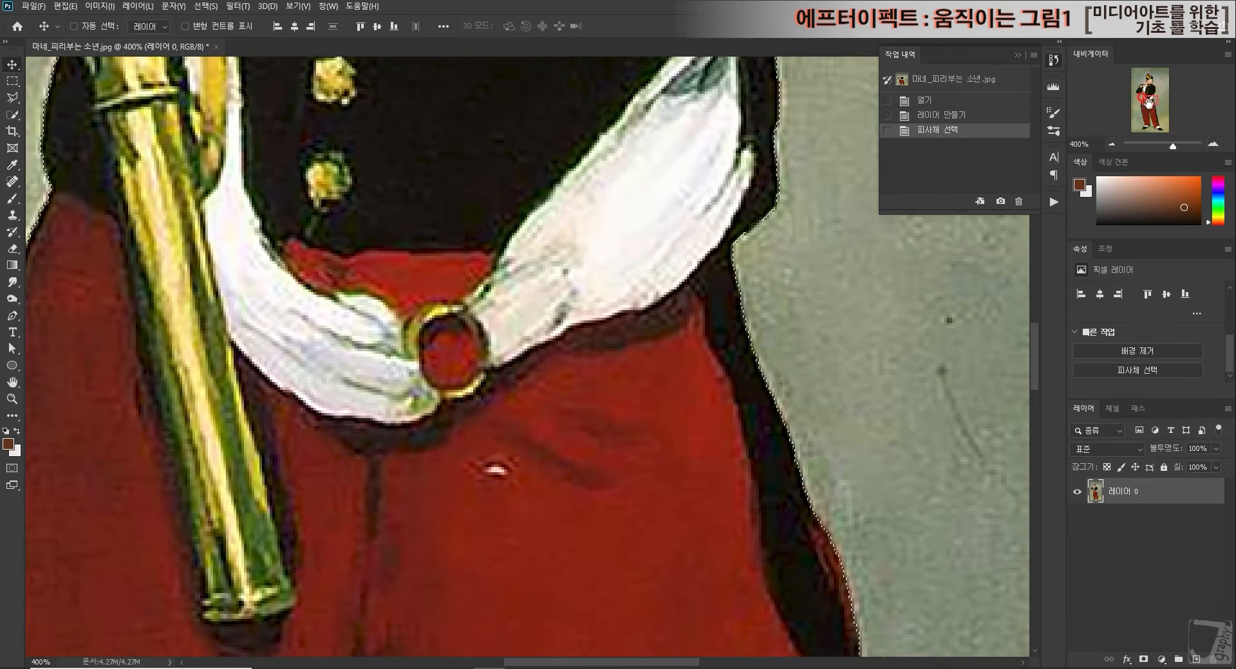
mouse_move(1145, 98)
mouse_down()
mouse_move(1145, 72)
mouse_move(1142, 82)
mouse_up()
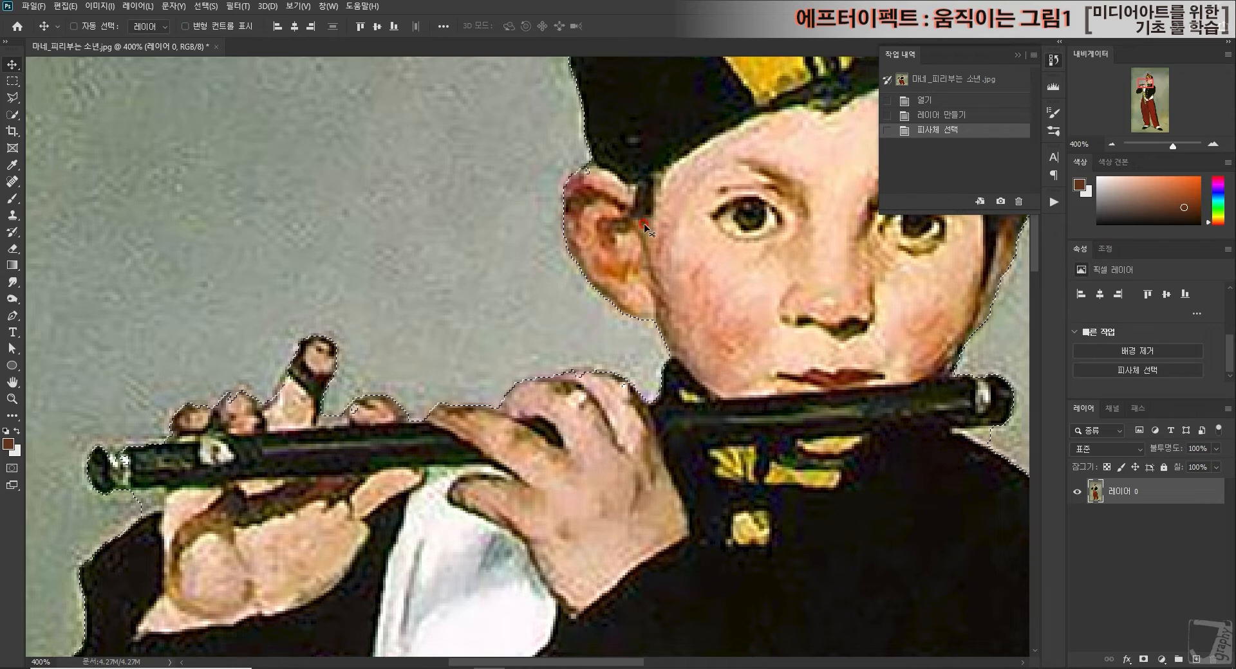
key(l)
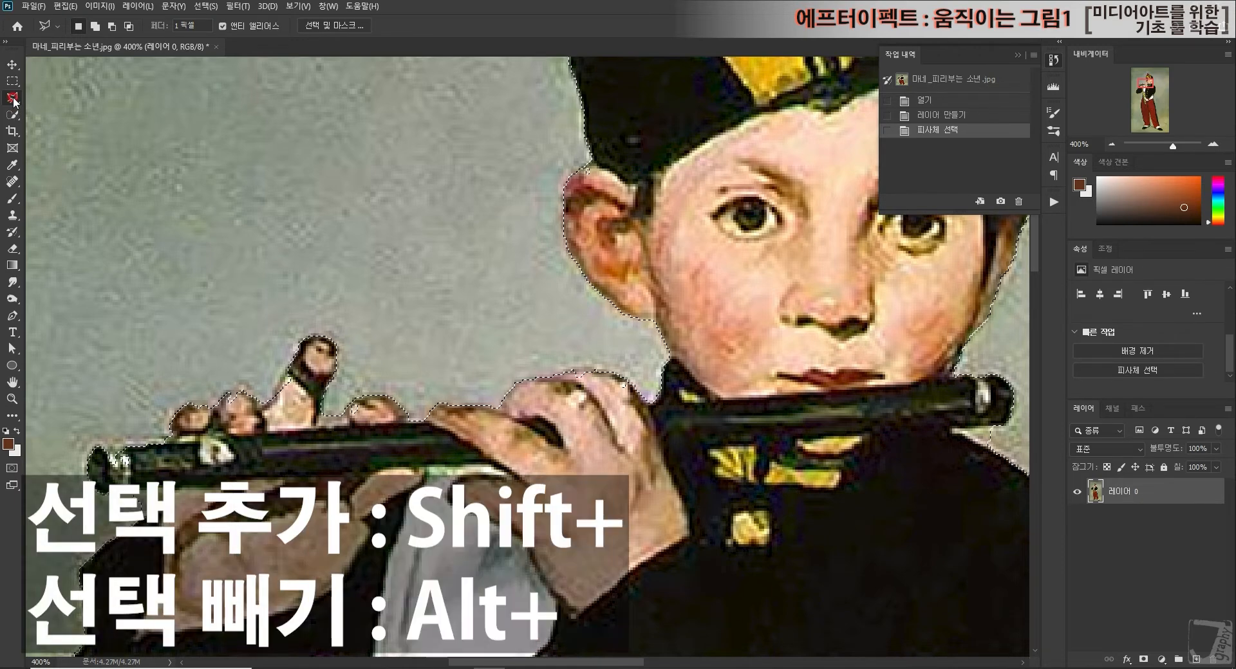
key(shift)
key(alt)
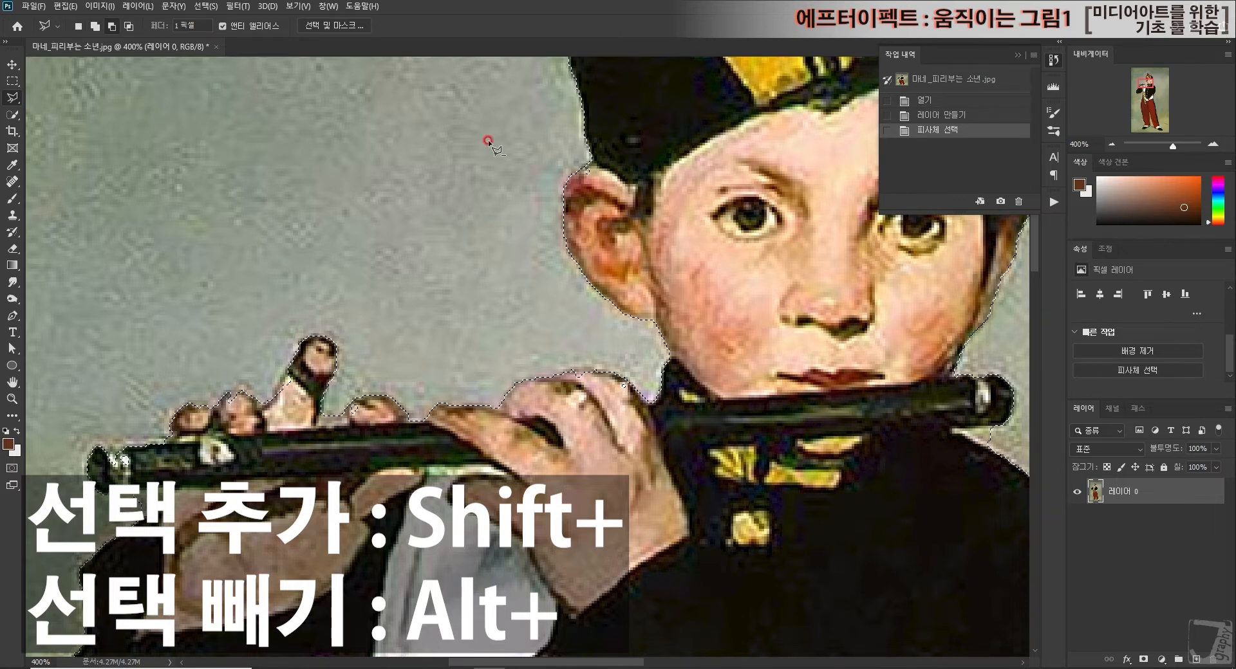
key(shift)
key(alt)
key(shift)
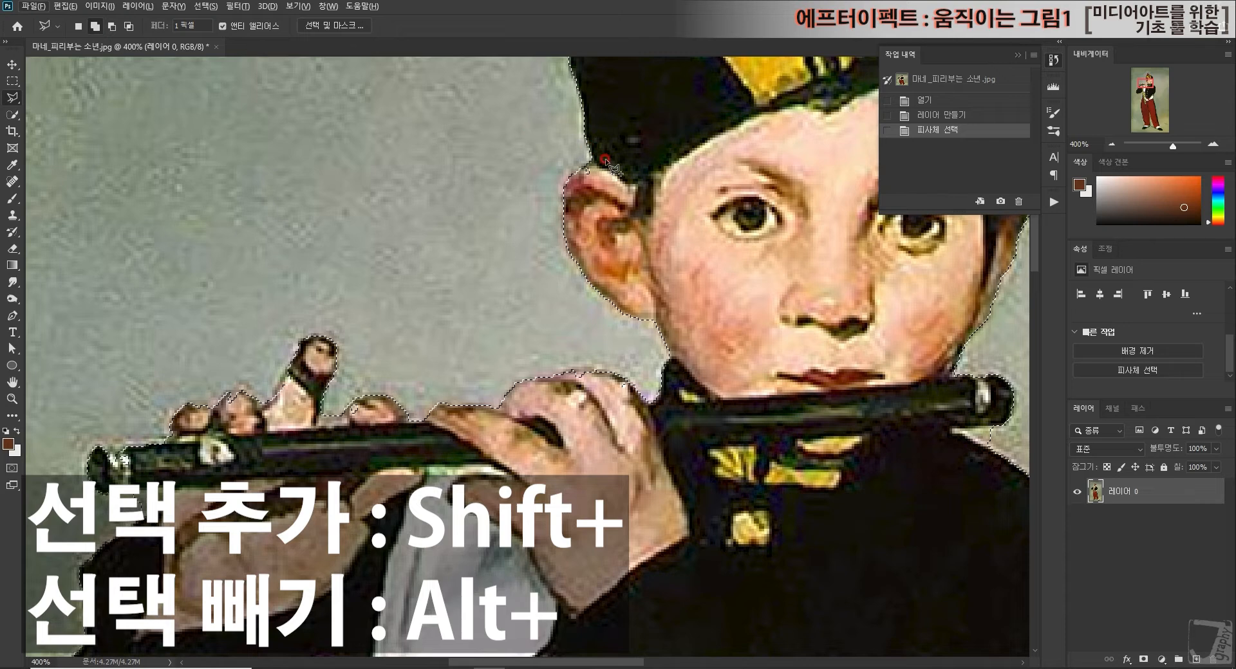
click(579, 169)
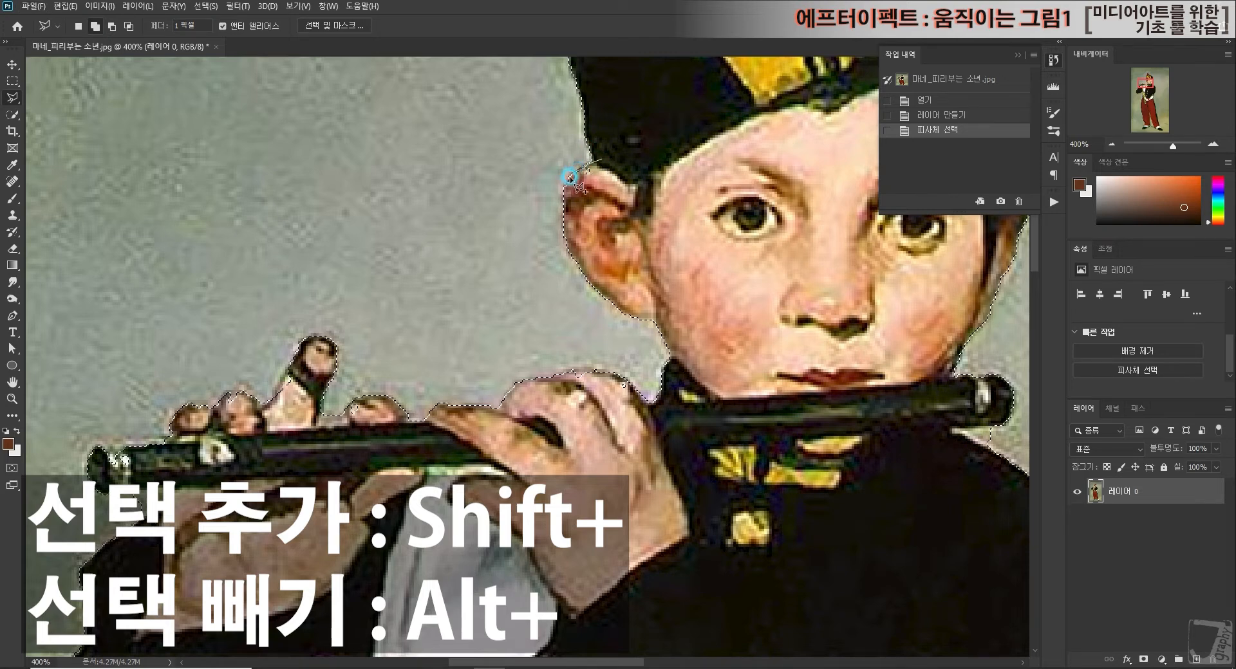
click(608, 214)
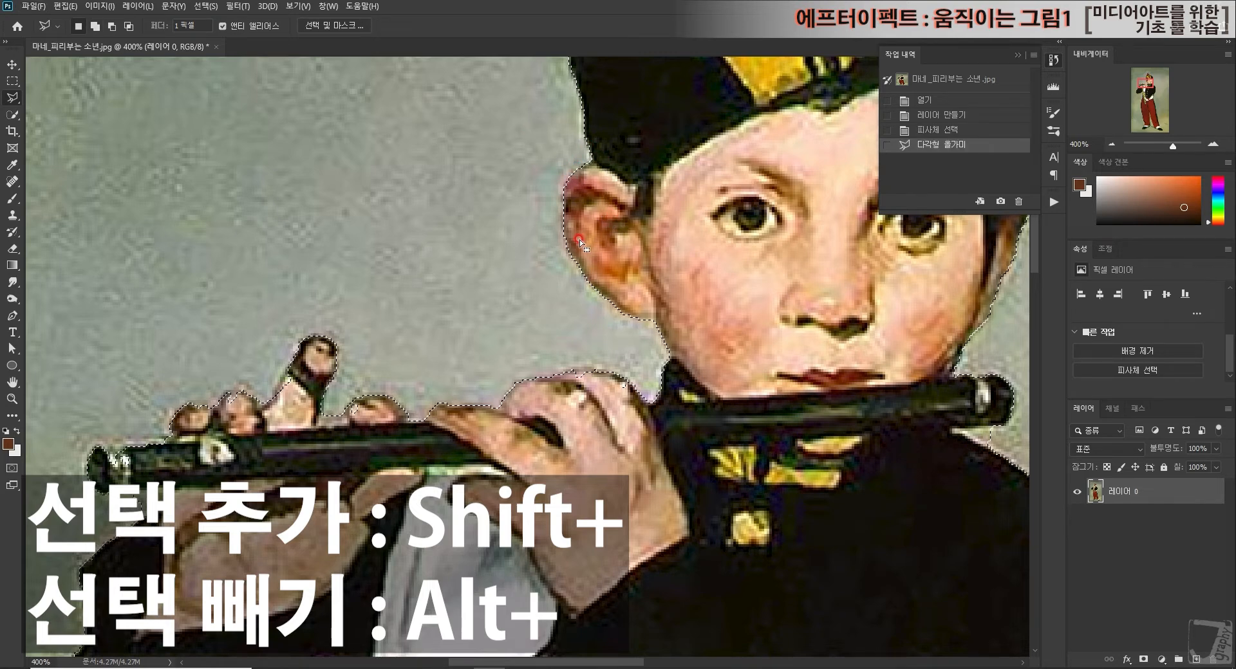
Add the missed upper edge at the flute's far end, beside the fingers, to the selection with the Polygonal Lasso.
scroll(579, 239, down, 2)
scroll(580, 237, down, 2)
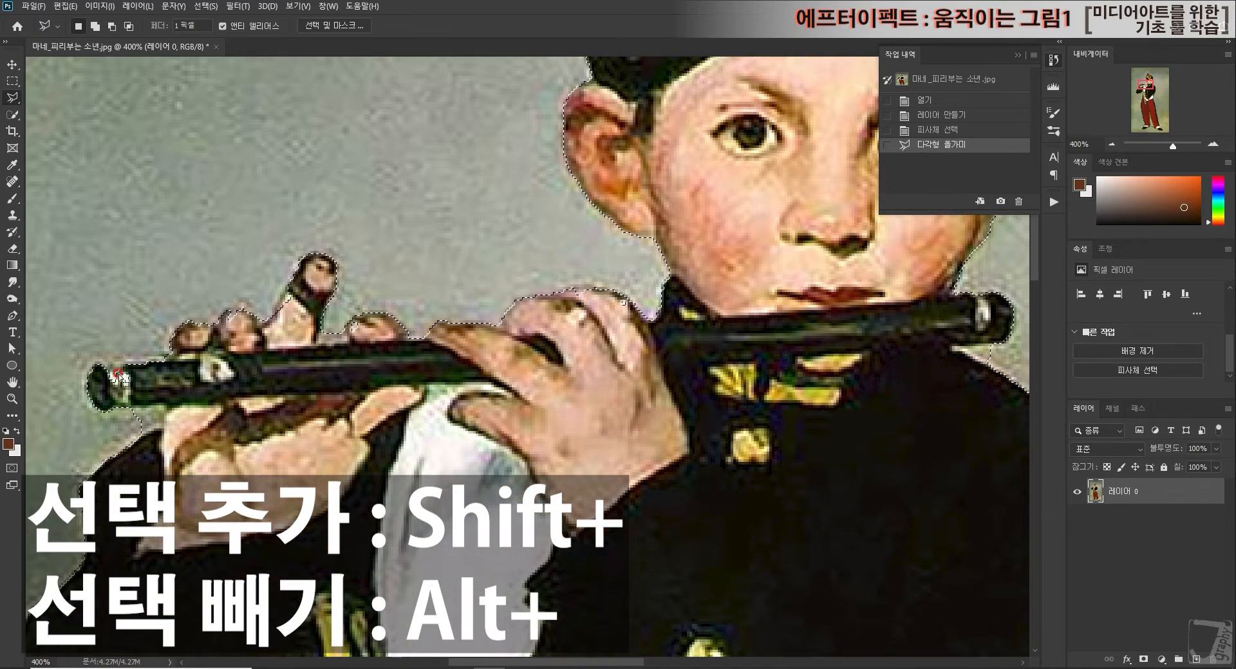
click(163, 360)
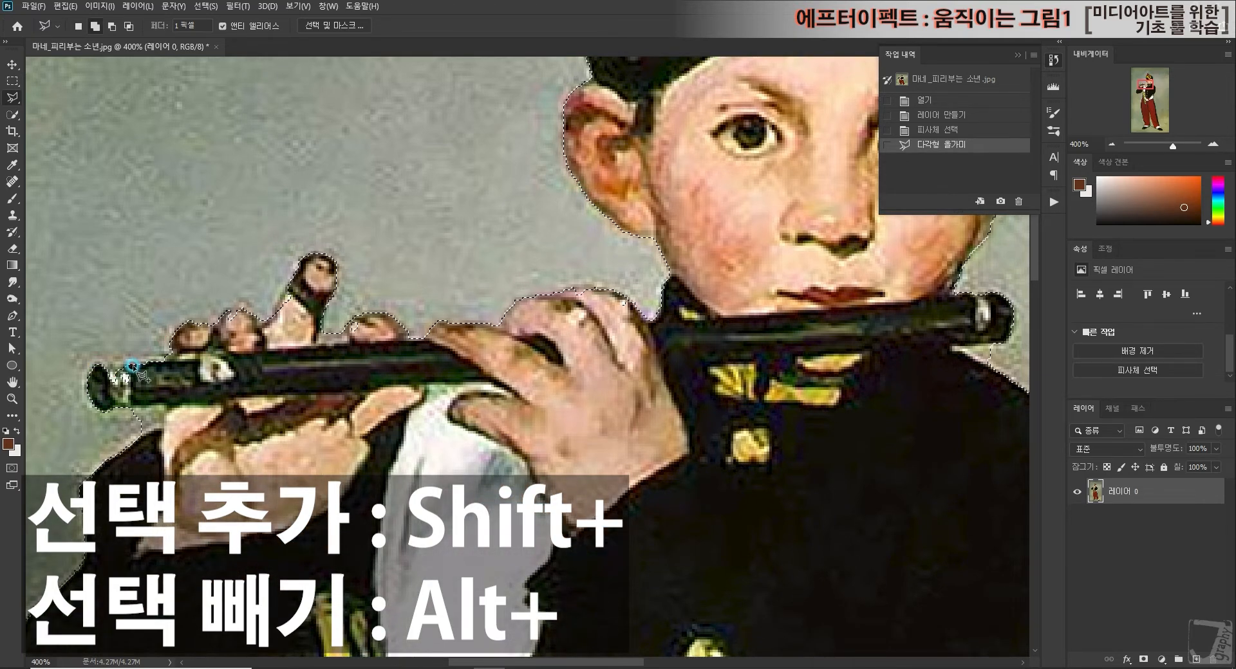
click(96, 364)
click(162, 361)
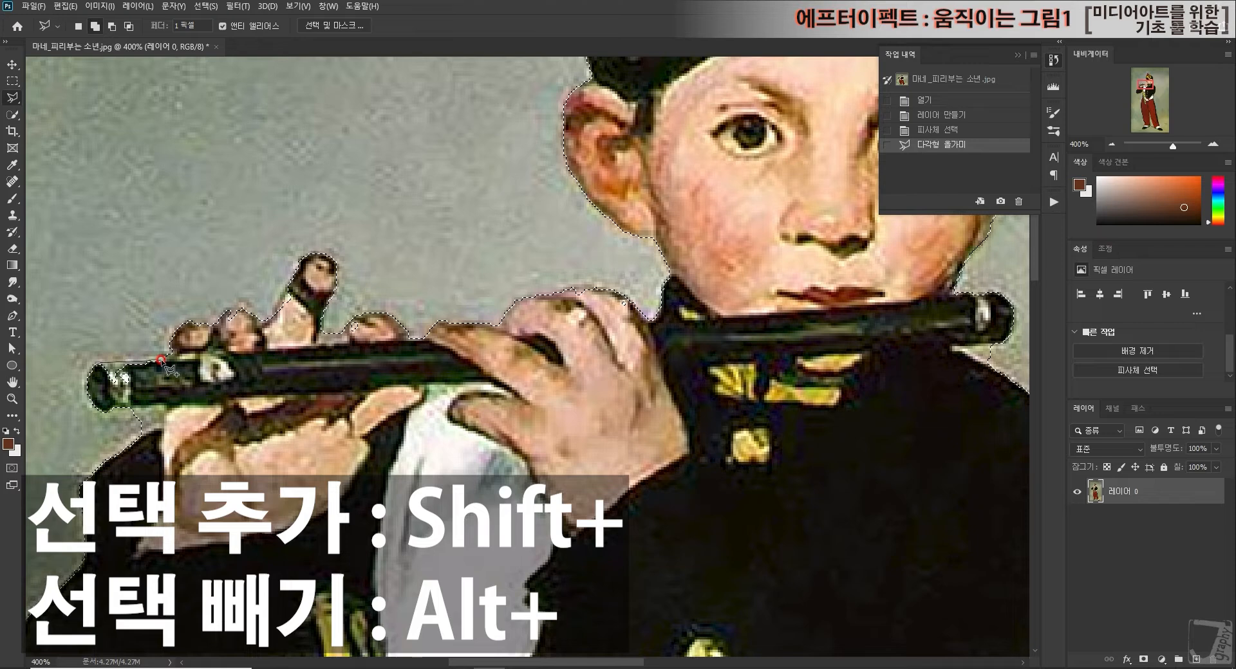
double_click(121, 413)
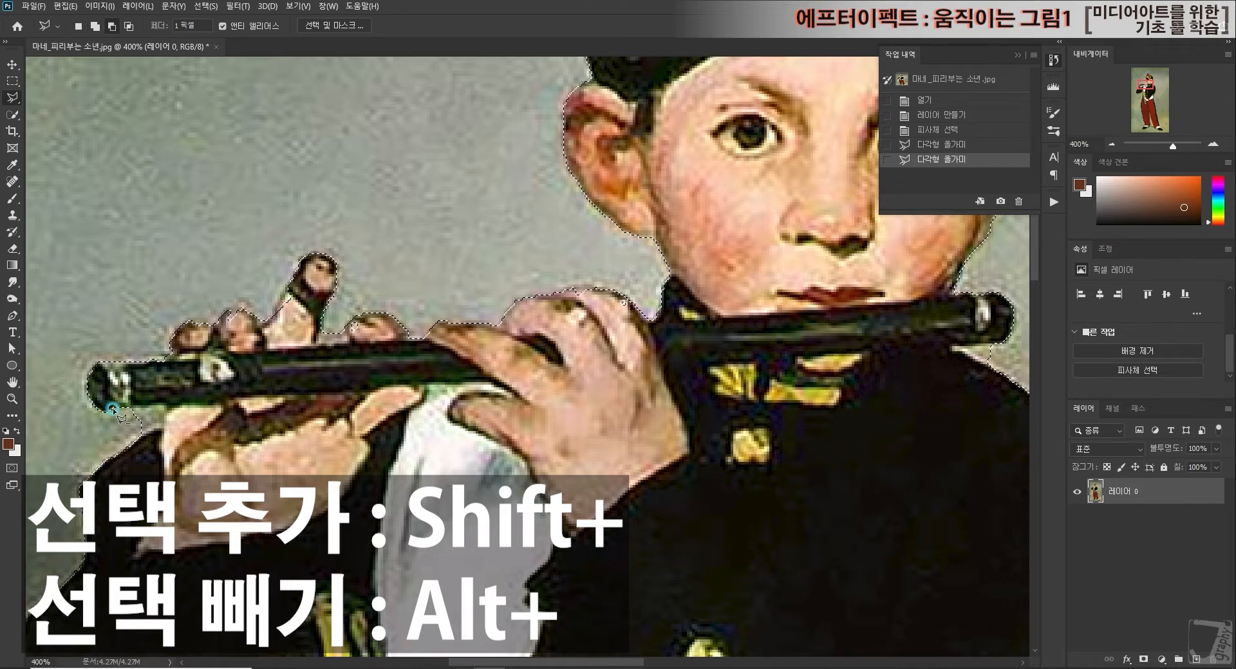
Subtract the background patch between the flute's far end and the sleeve from the selection with the Polygonal Lasso.
click(147, 408)
click(161, 405)
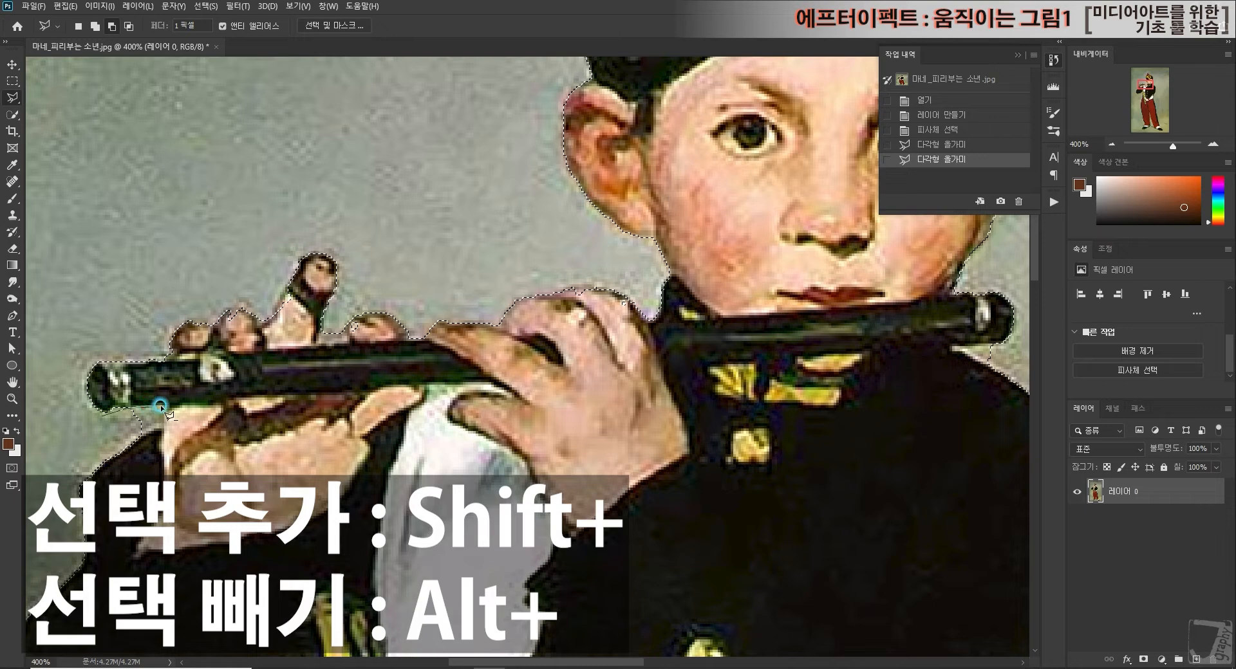
click(166, 419)
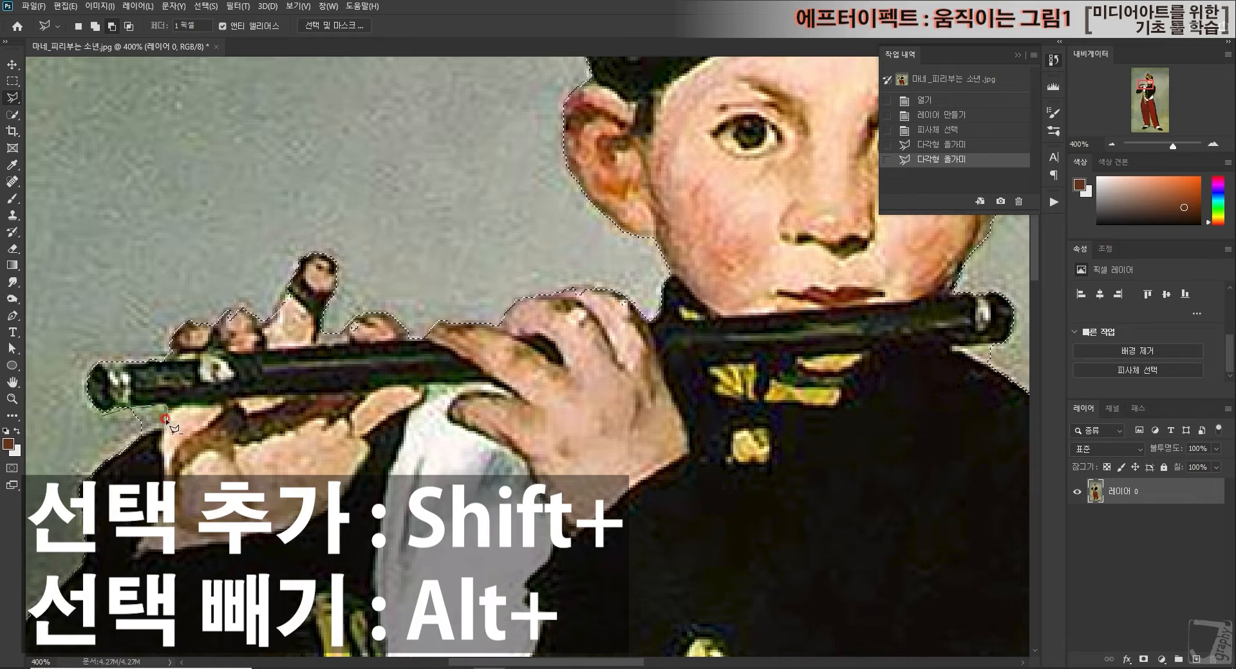
click(152, 430)
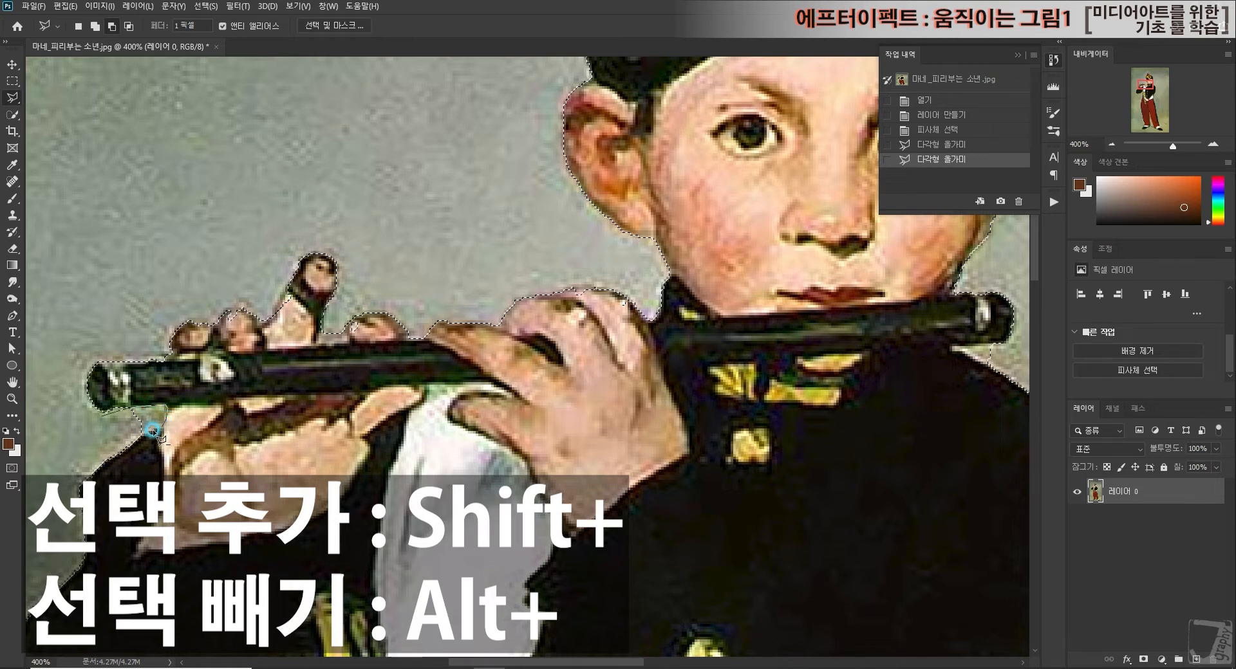
double_click(102, 456)
Correct the selection beside the small fingertip above the flute and add the missed top edge of the neighbouring fingertip.
click(315, 341)
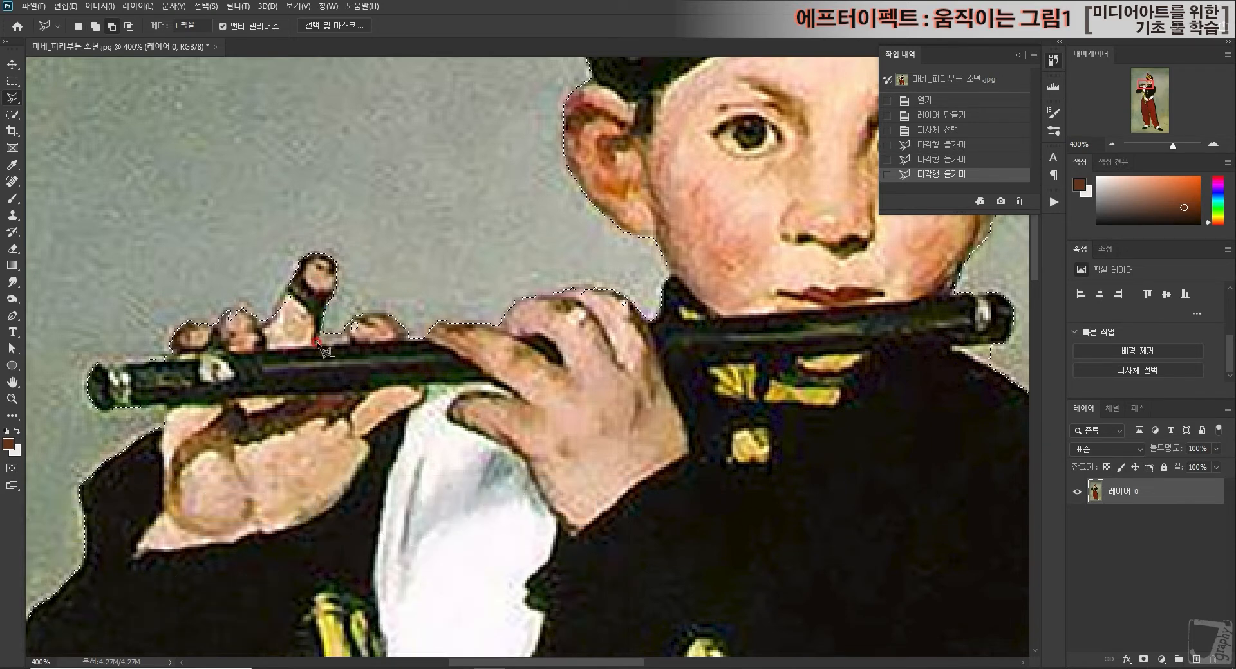
double_click(349, 319)
double_click(370, 350)
shift+click(258, 327)
click(241, 308)
double_click(222, 315)
Add the missed edge at the base of the raised finger to the selection and subtract the background sliver beside it.
shift+click(266, 334)
click(276, 308)
double_click(287, 315)
alt+click(263, 335)
click(275, 316)
double_click(264, 319)
Add the missed upper edge of the knuckles on the hand nearer the face to the selection.
shift+click(538, 305)
click(553, 294)
click(580, 288)
click(606, 291)
double_click(627, 300)
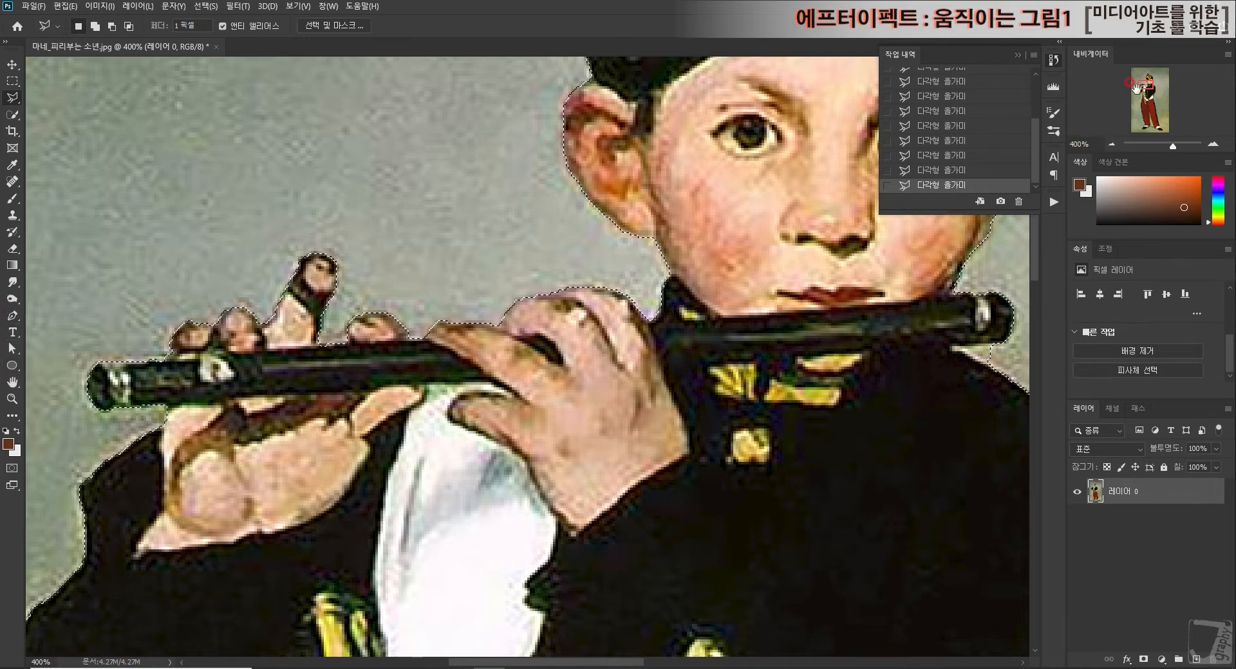
Subtract the background wedge between the flute's mouthpiece end and the boy's shoulder from the selection.
drag(1143, 82, 1151, 84)
click(701, 421)
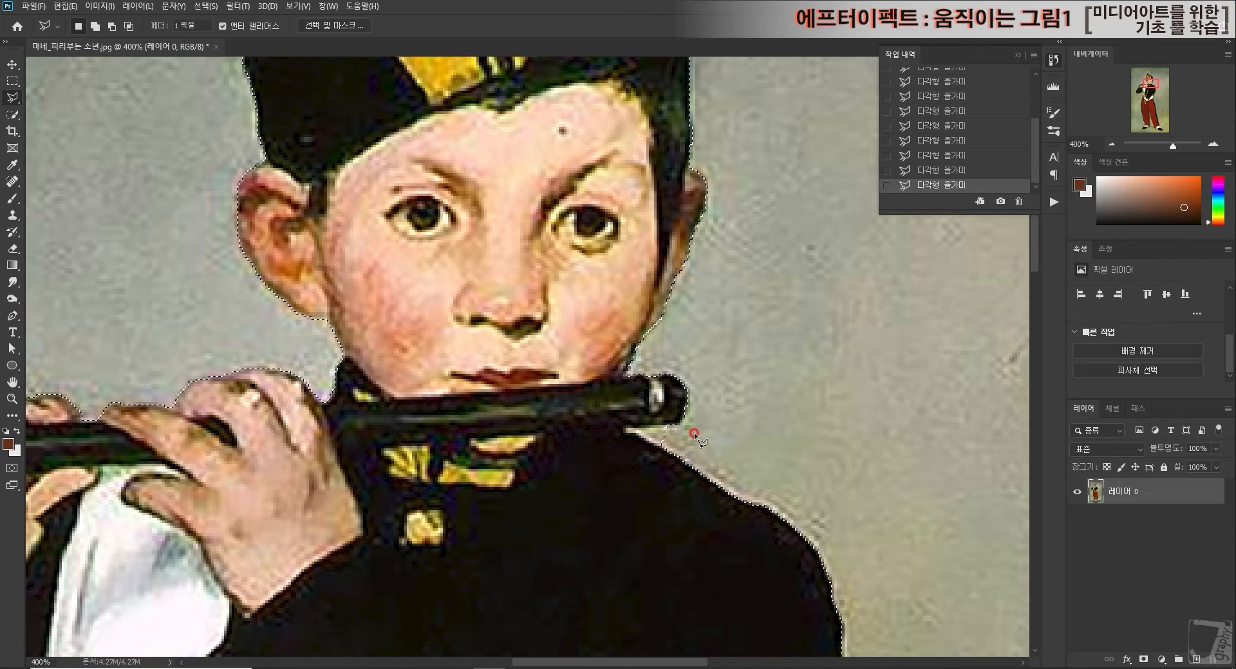
alt+click(690, 422)
click(625, 427)
click(691, 462)
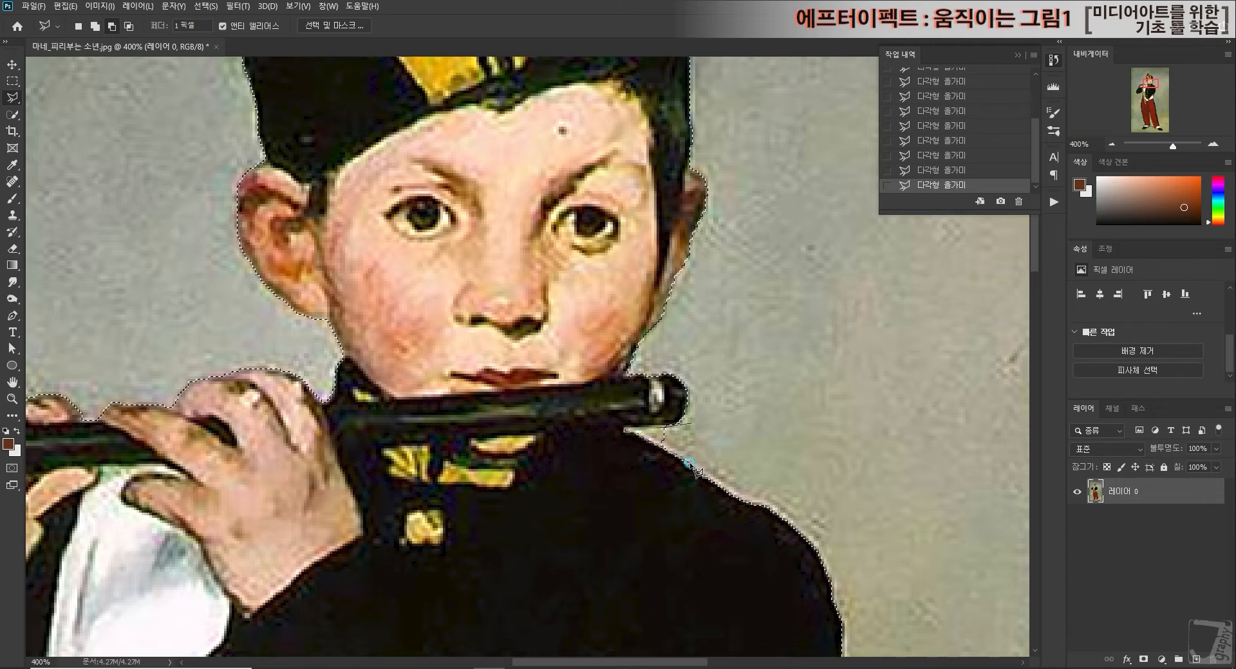
double_click(767, 432)
Add the thin yellow cord beside the brass flute case, below the sleeve, to the selection with the Polygonal Lasso.
mouse_move(1142, 82)
mouse_down()
mouse_move(1149, 132)
mouse_move(1143, 121)
mouse_move(1139, 133)
mouse_move(1137, 96)
mouse_up()
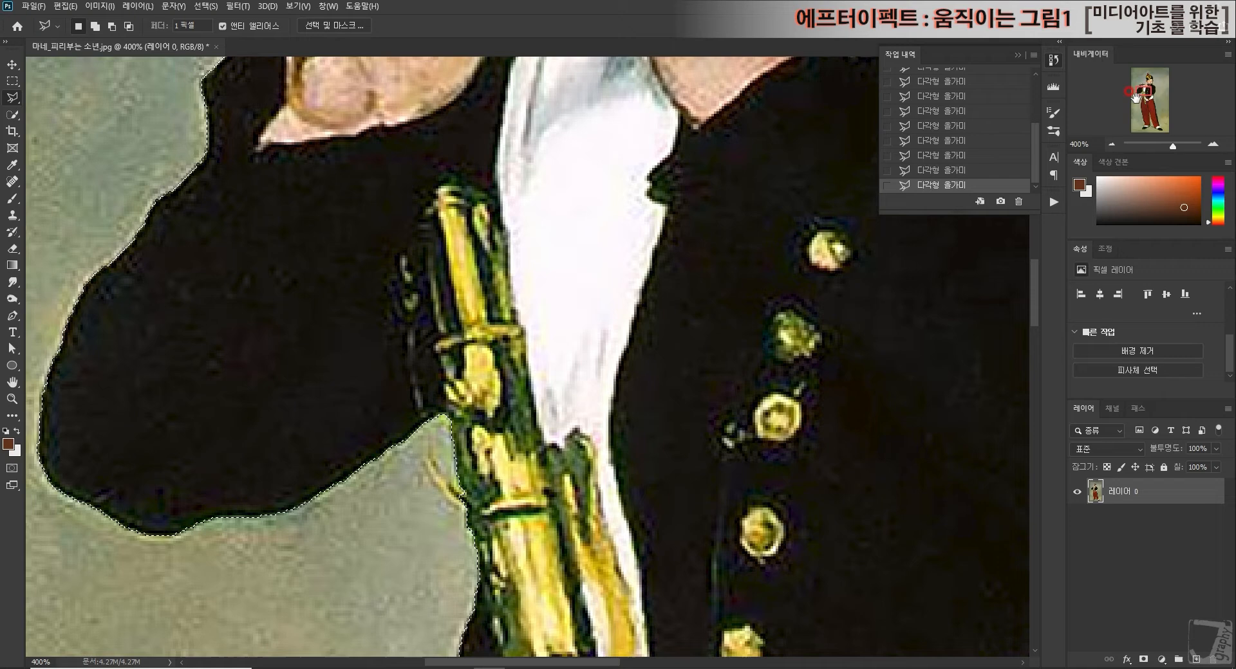
shift+click(428, 428)
click(431, 453)
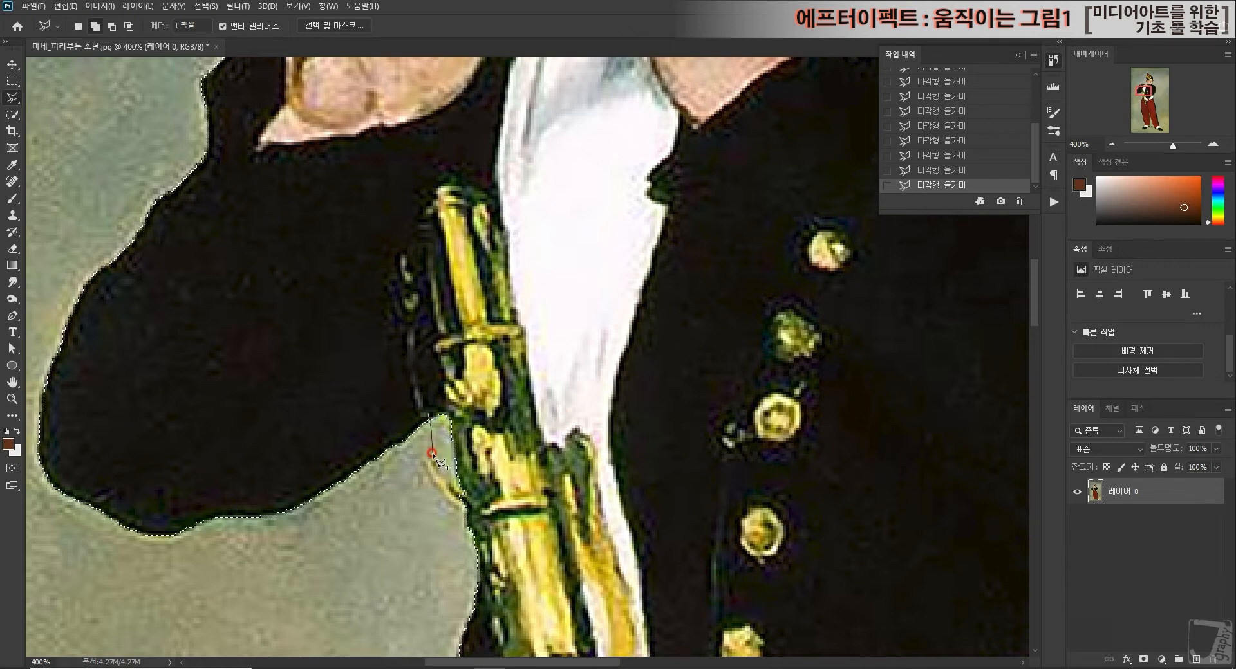
click(471, 513)
click(422, 394)
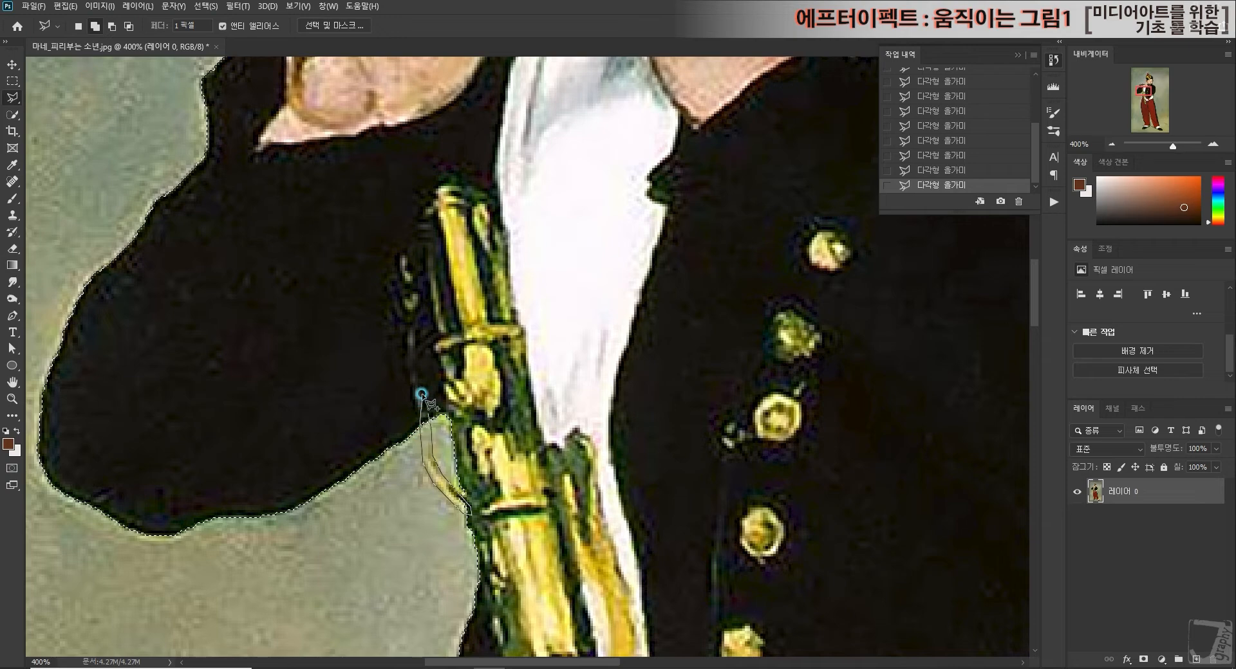
Examine the Polygonal Lasso's feather setting and the Feather option for the current selection.
scroll(550, 386, up, 3)
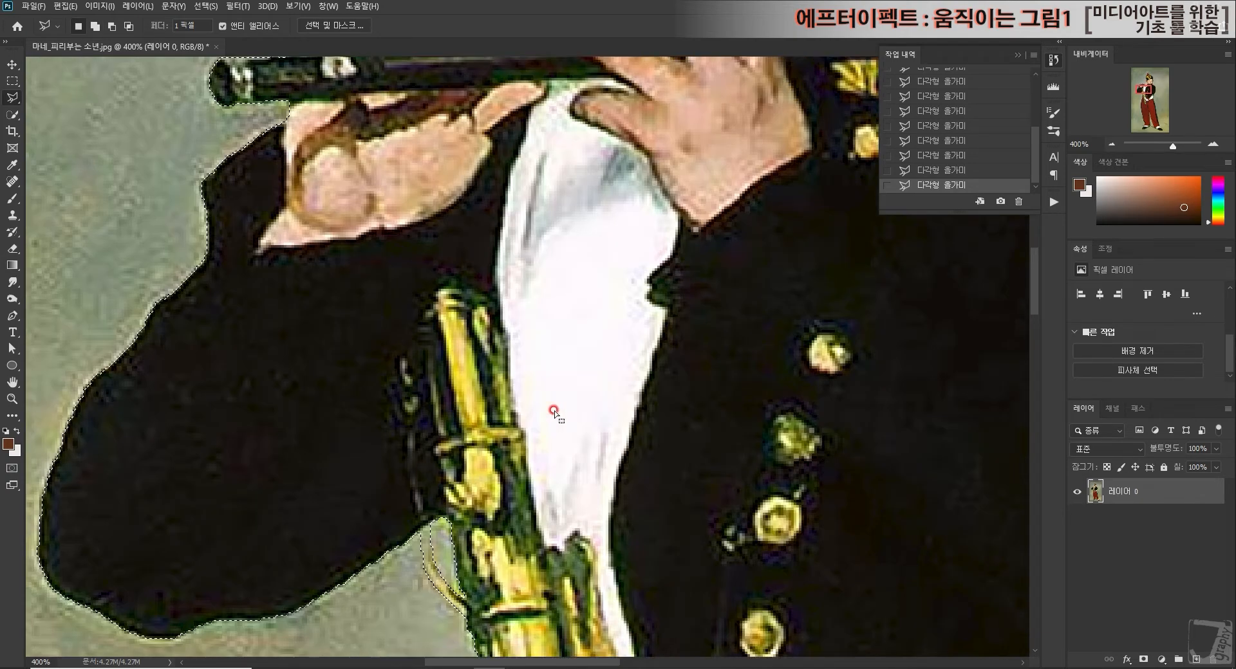
scroll(554, 412, up, 6)
click(450, 181)
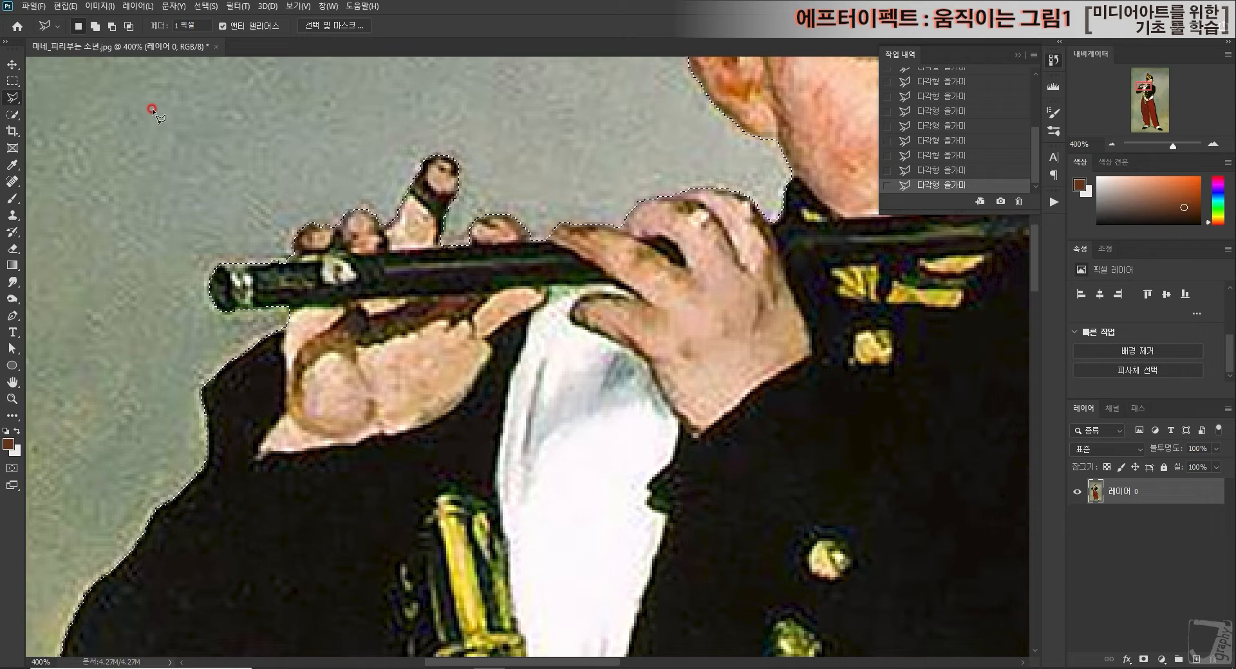
click(12, 85)
click(13, 100)
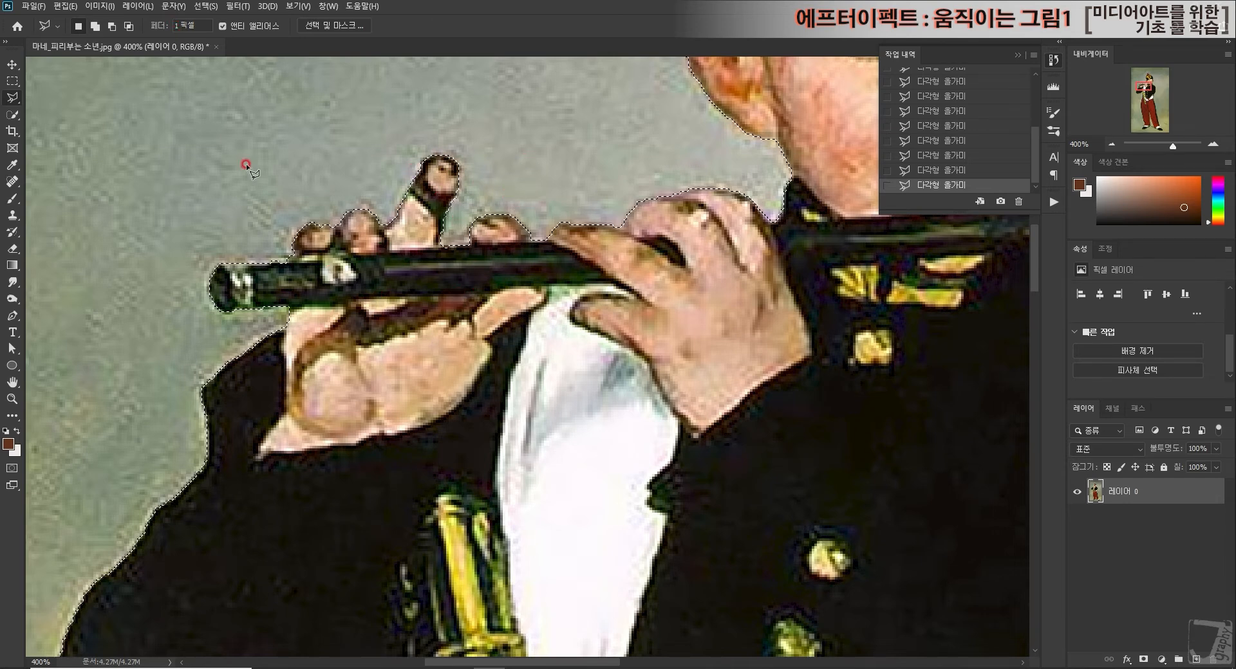
click(185, 27)
right_click(441, 346)
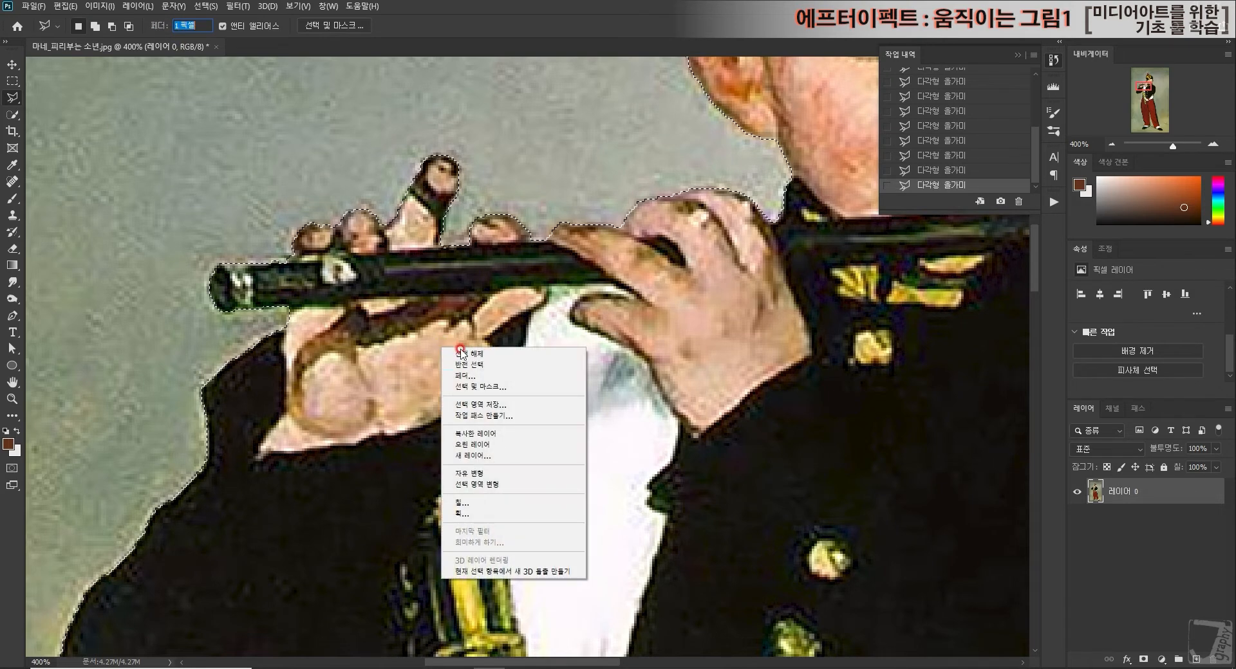
click(492, 377)
click(696, 152)
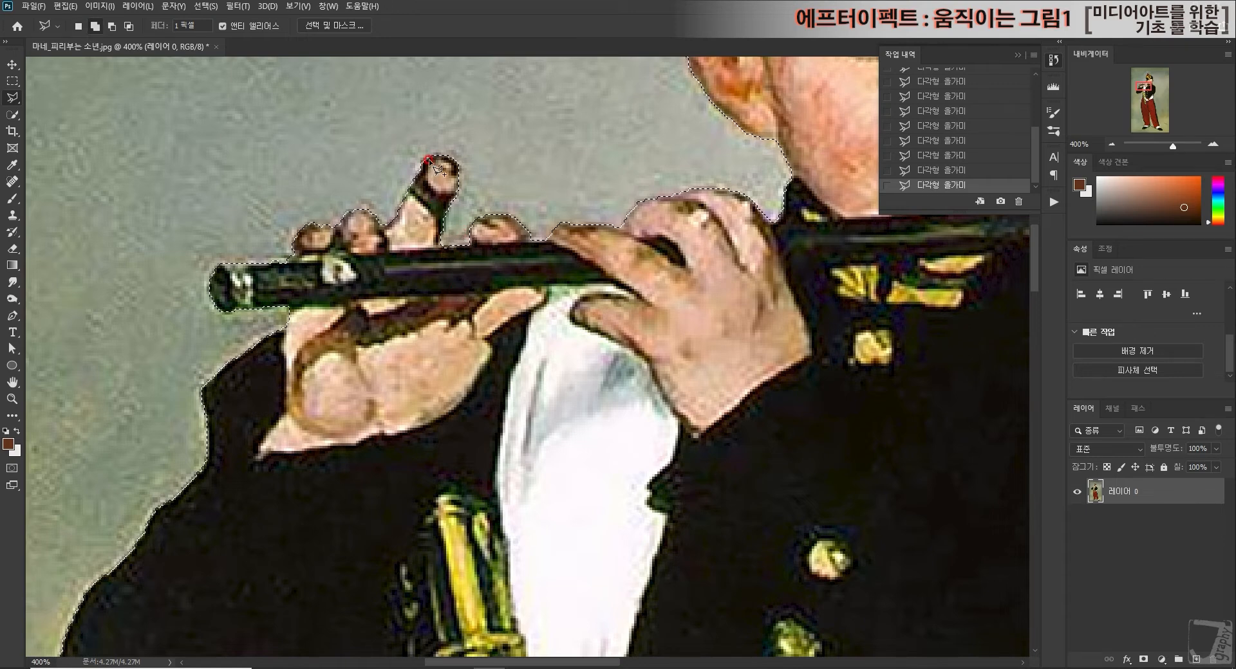
click(400, 223)
click(436, 198)
click(436, 198)
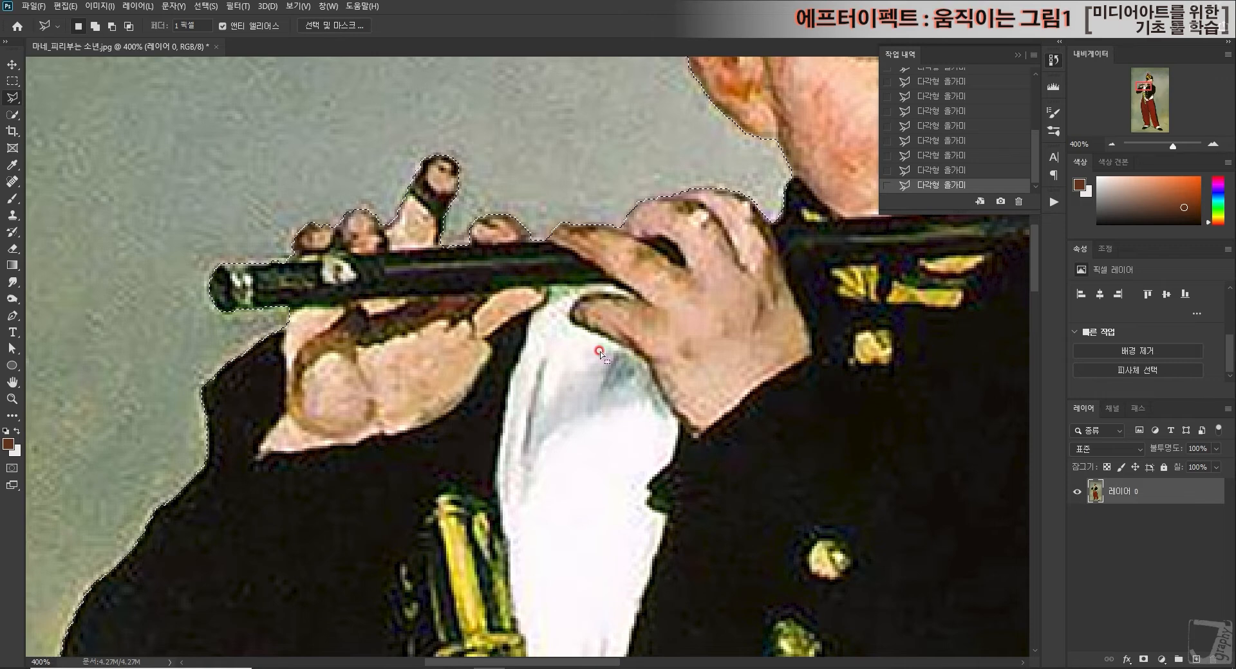
Copy the selected boy to a new layer and hide the original painting layer.
right_click(609, 303)
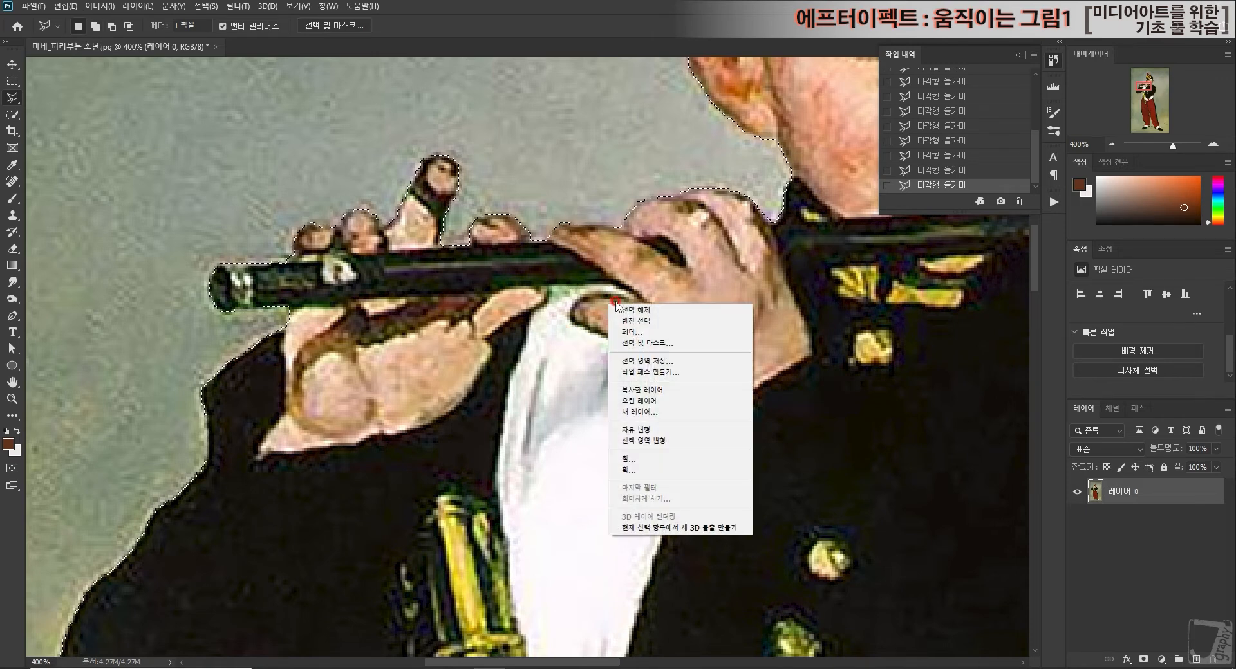
click(680, 390)
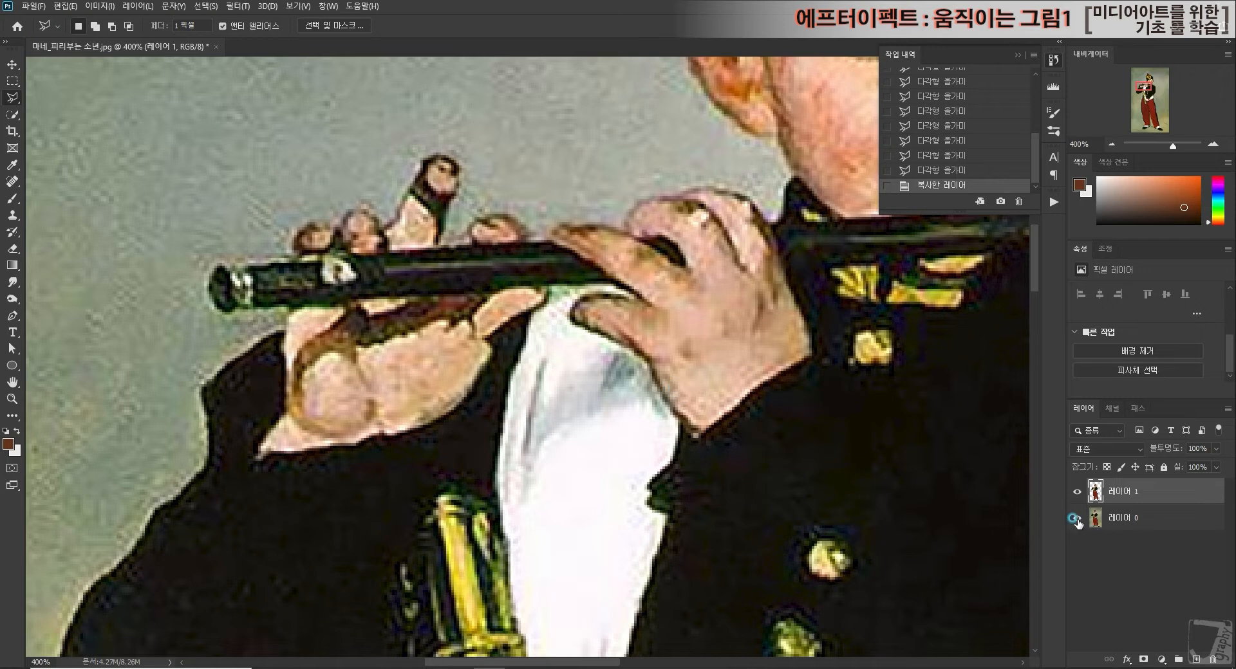
click(1076, 518)
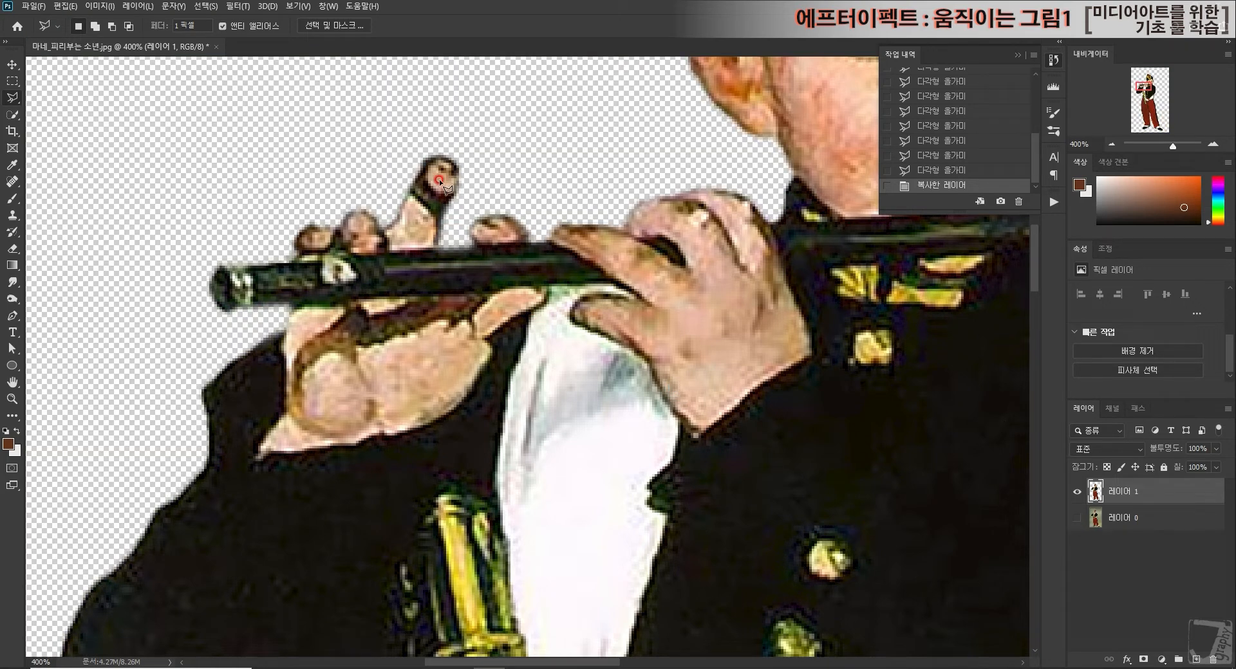
Examine the whole cut-out figure on the transparent background from hat to shoes.
click(1108, 146)
click(1108, 146)
click(1108, 147)
click(1107, 148)
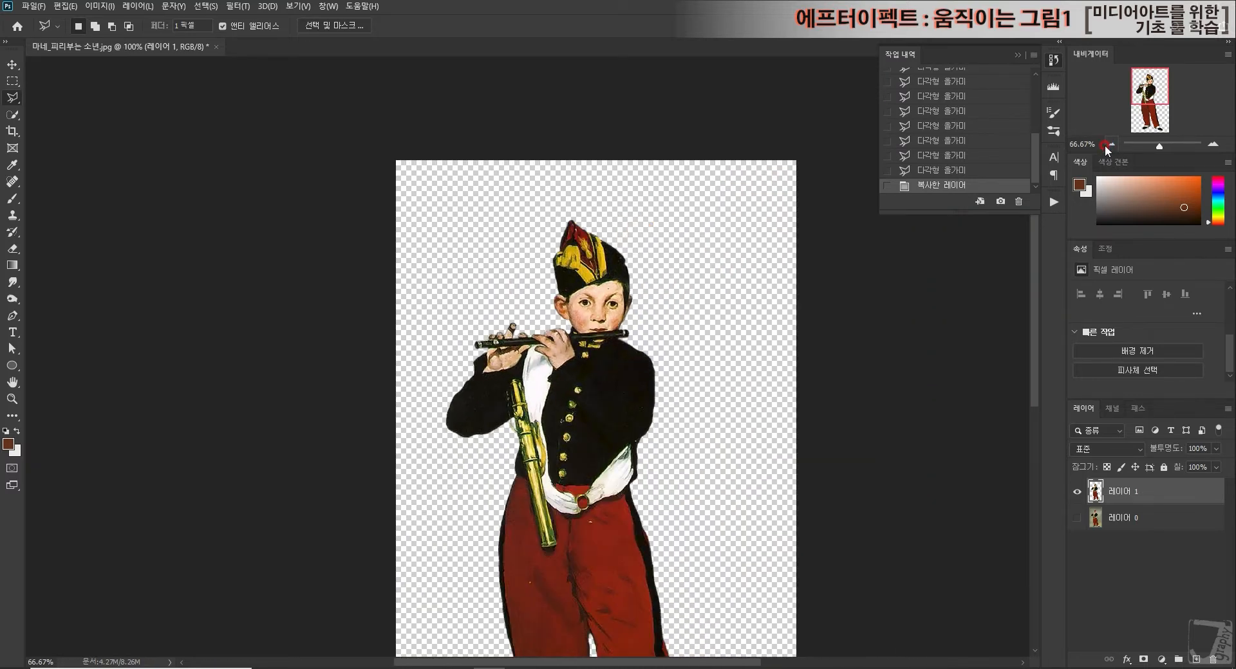
scroll(853, 383, down, 5)
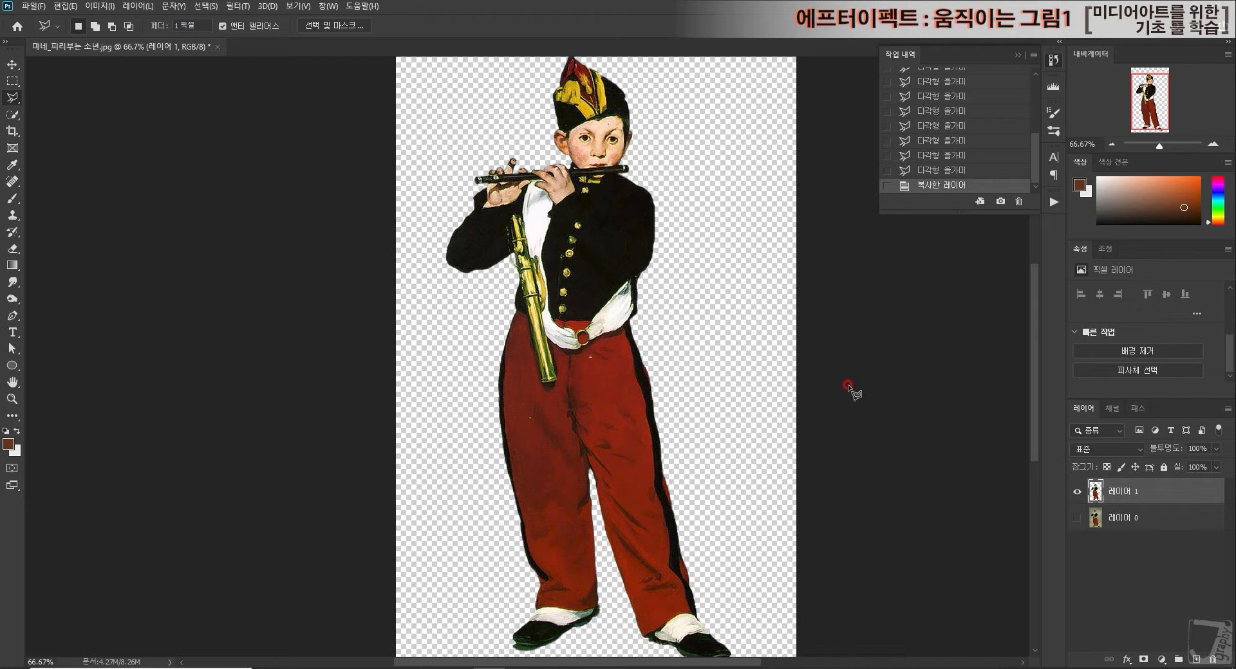
scroll(848, 386, up, 3)
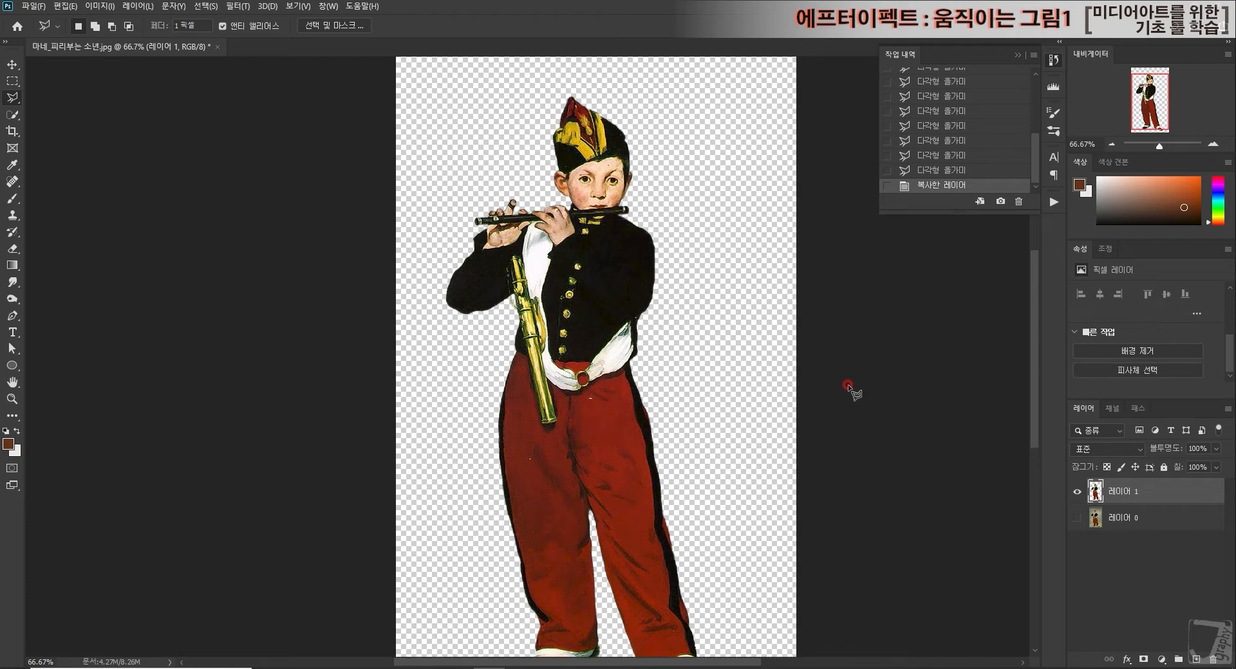
scroll(848, 386, down, 4)
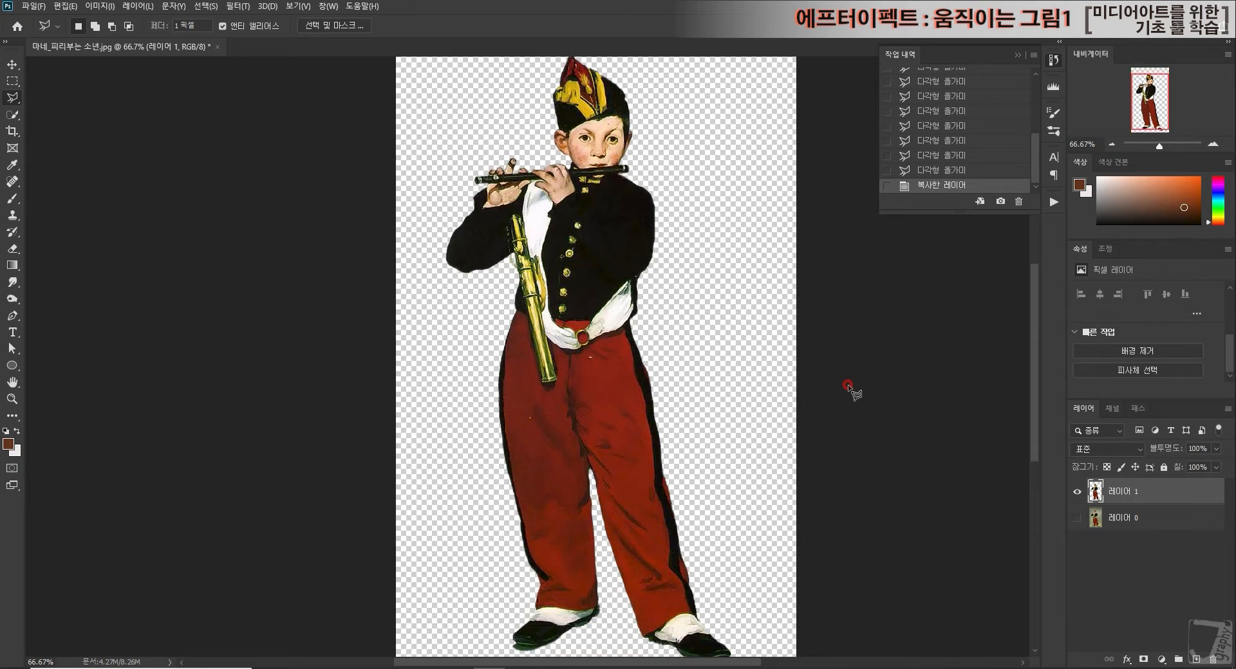
scroll(848, 386, up, 2)
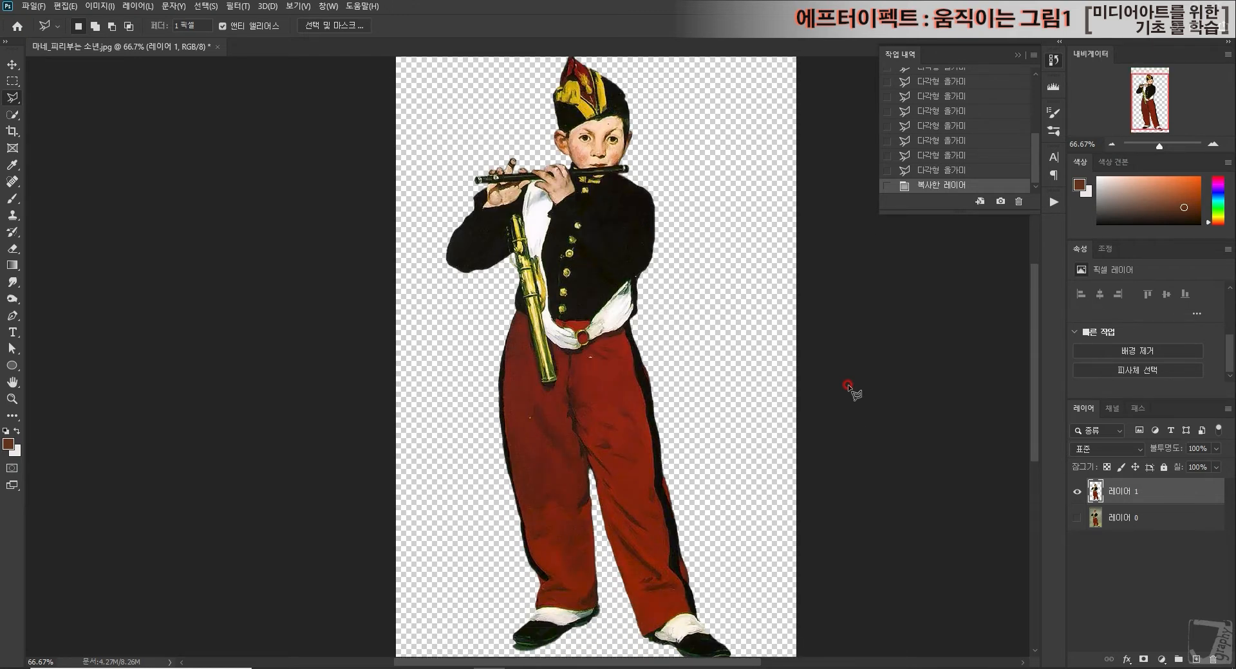
click(13, 120)
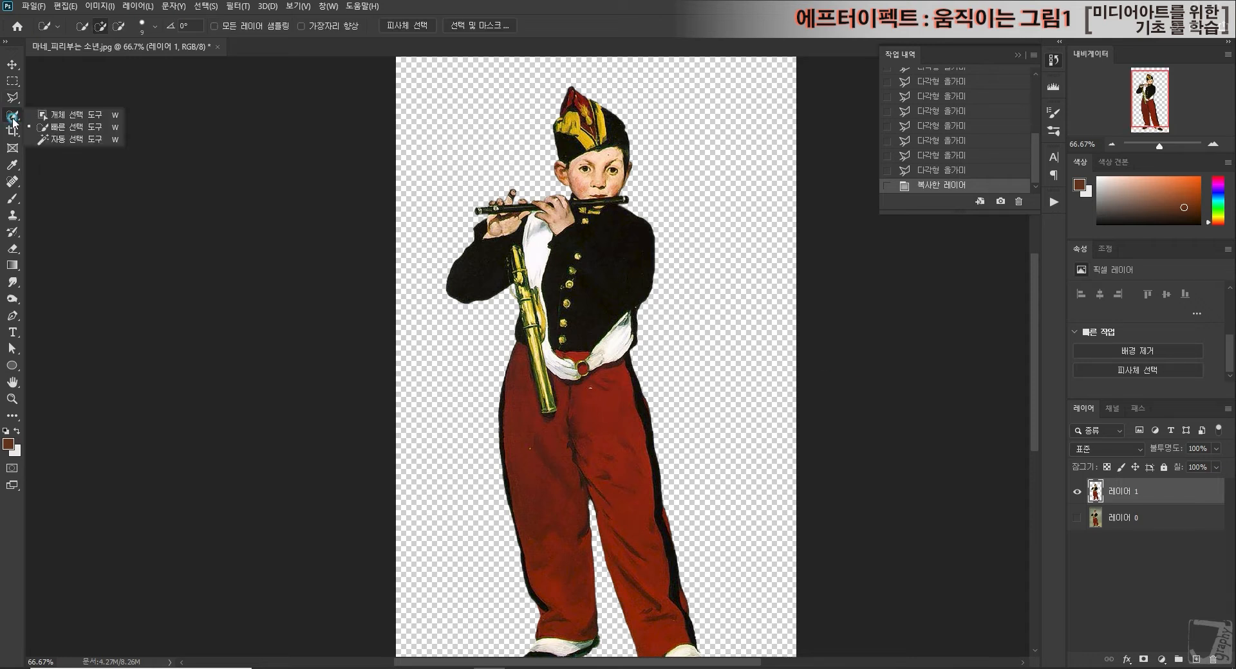
click(87, 126)
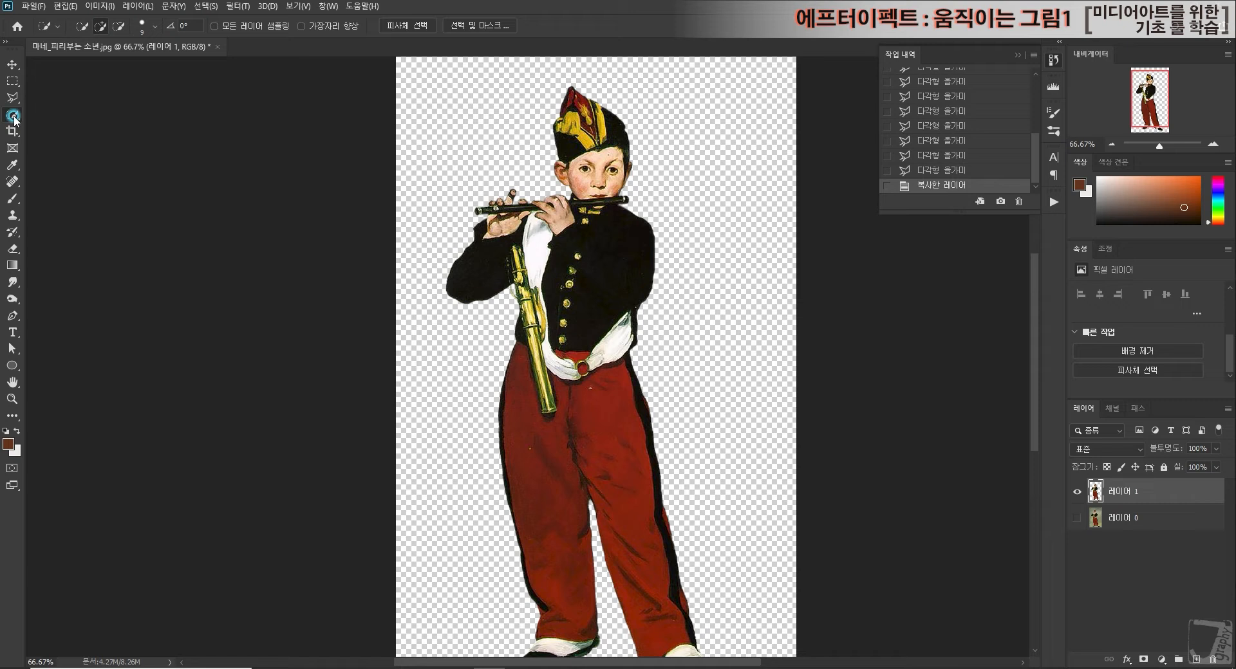
drag(14, 119, 58, 119)
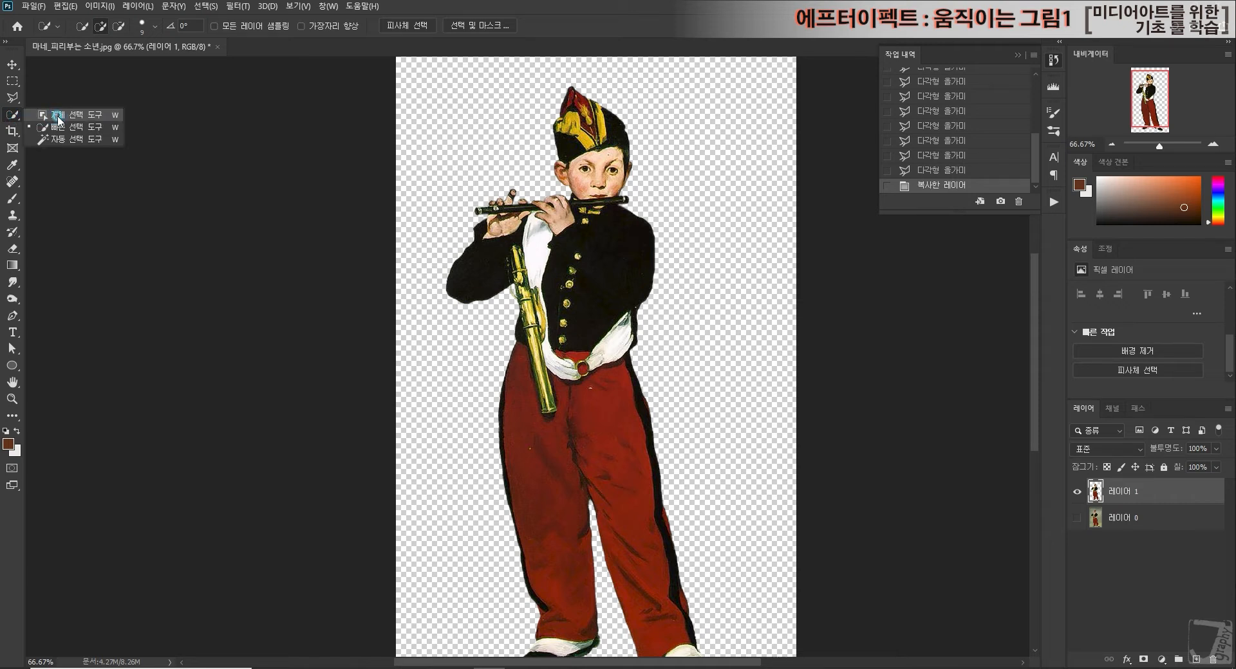
click(57, 119)
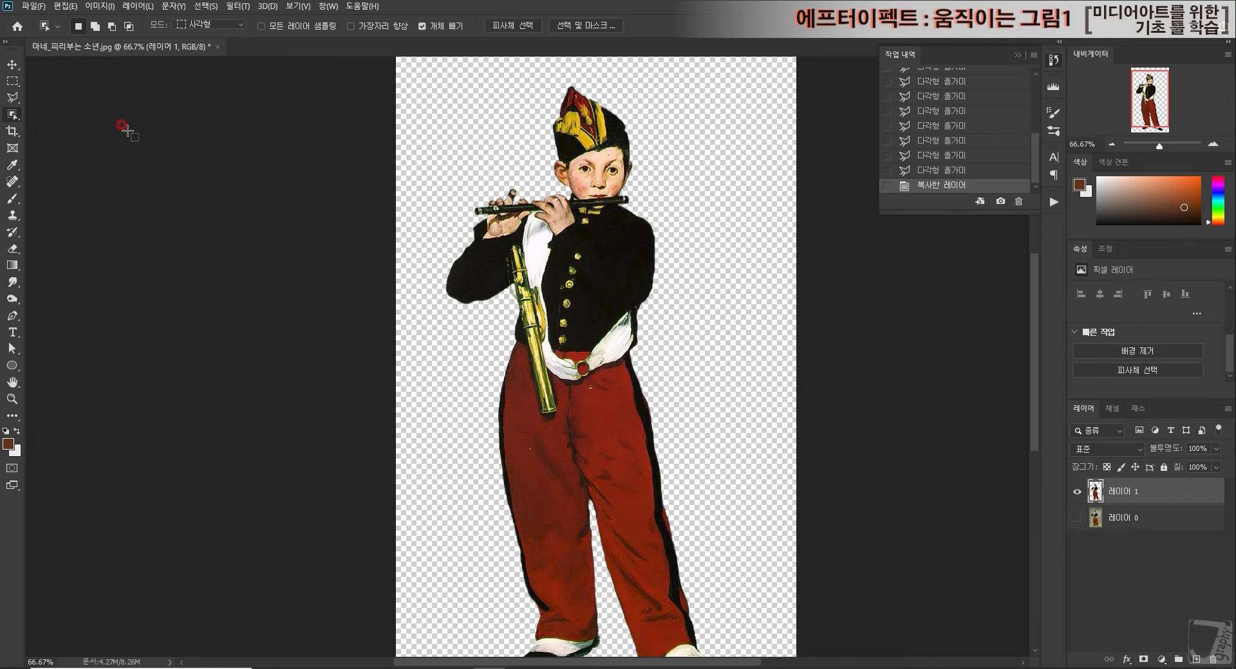
click(13, 96)
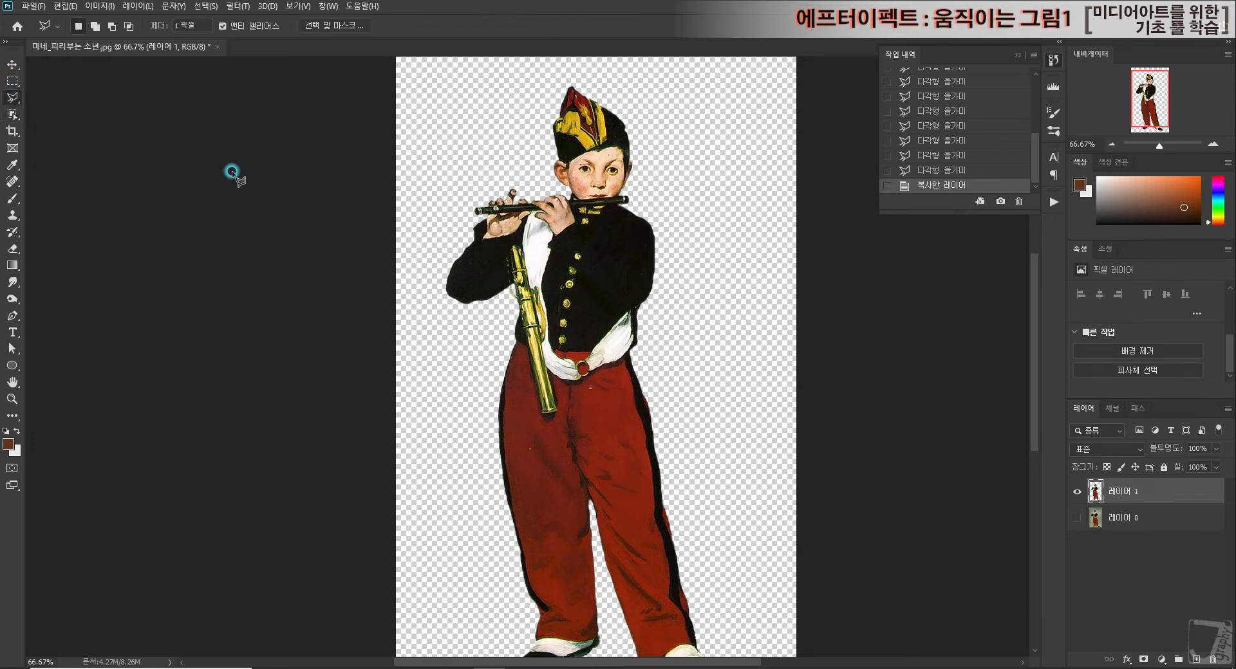
scroll(696, 387, down, 1)
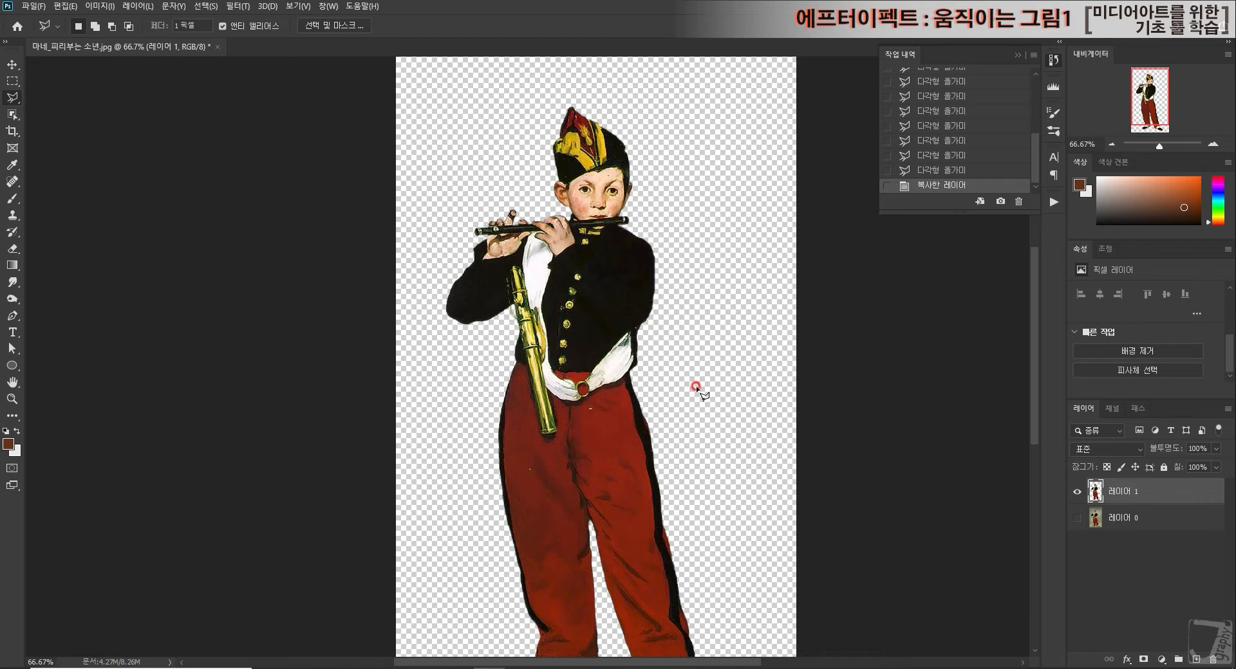
scroll(696, 382, up, 2)
scroll(695, 382, down, 1)
scroll(693, 381, up, 1)
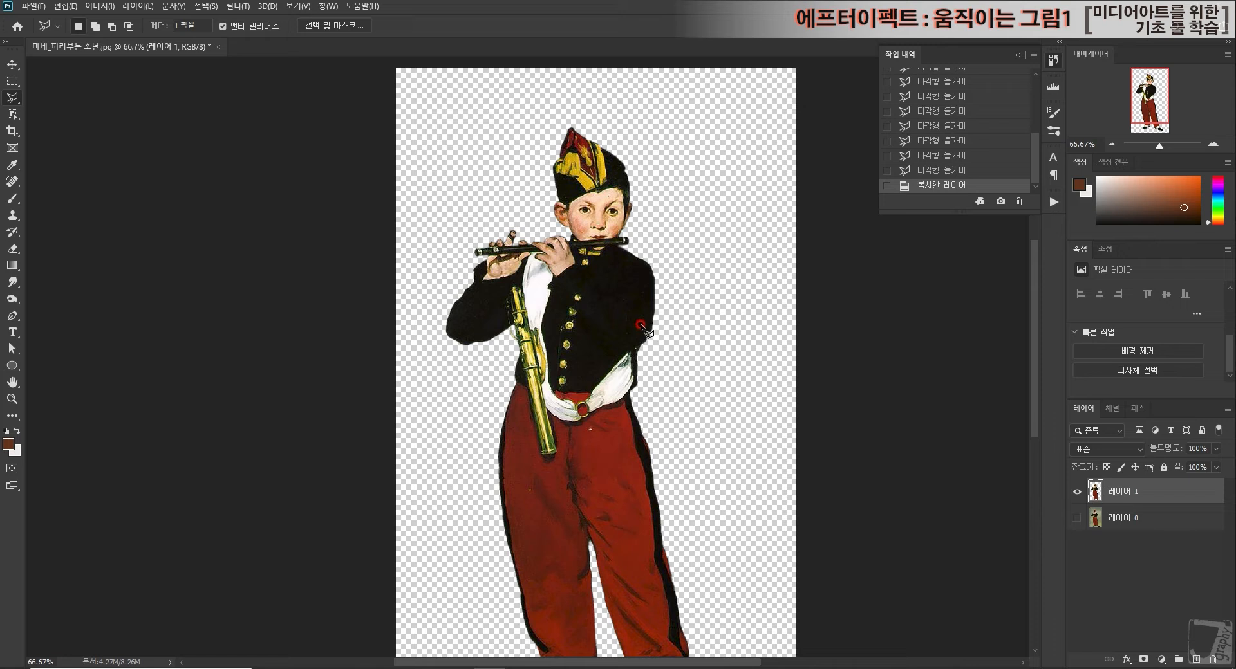
Start a Pen path outside the jacket hem, cross to the brass flute case and trace partway down its outer edge.
click(1213, 145)
click(1213, 145)
scroll(927, 341, down, 2)
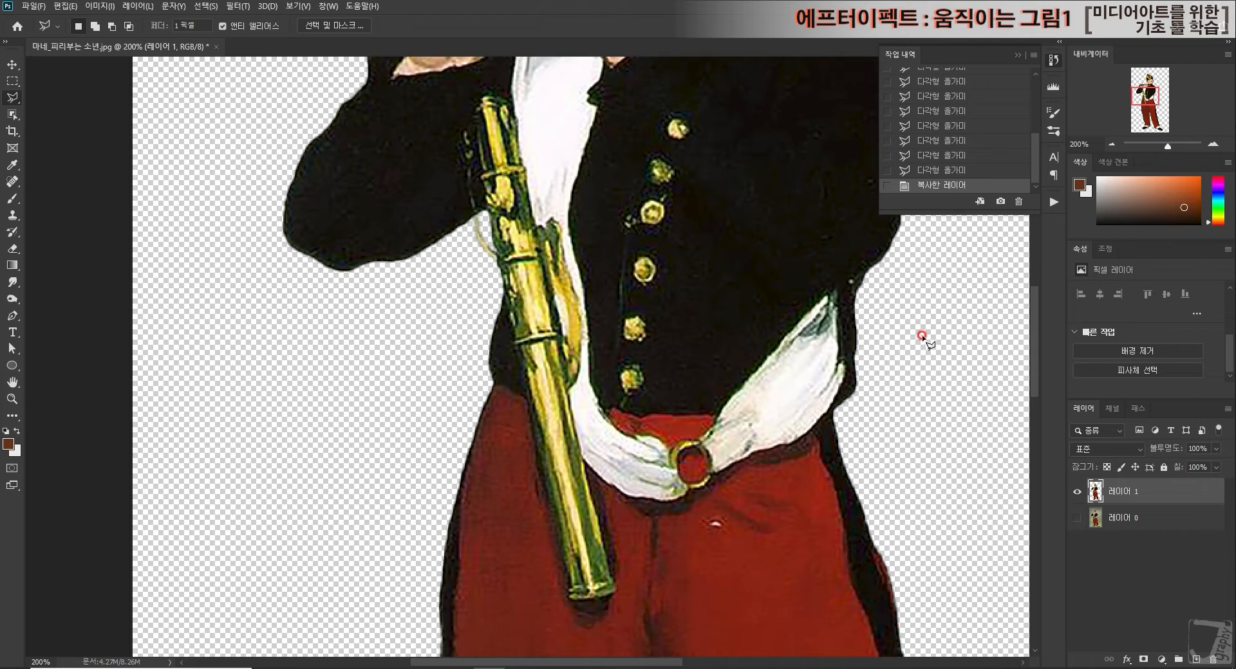
scroll(924, 337, down, 2)
drag(1144, 101, 1148, 99)
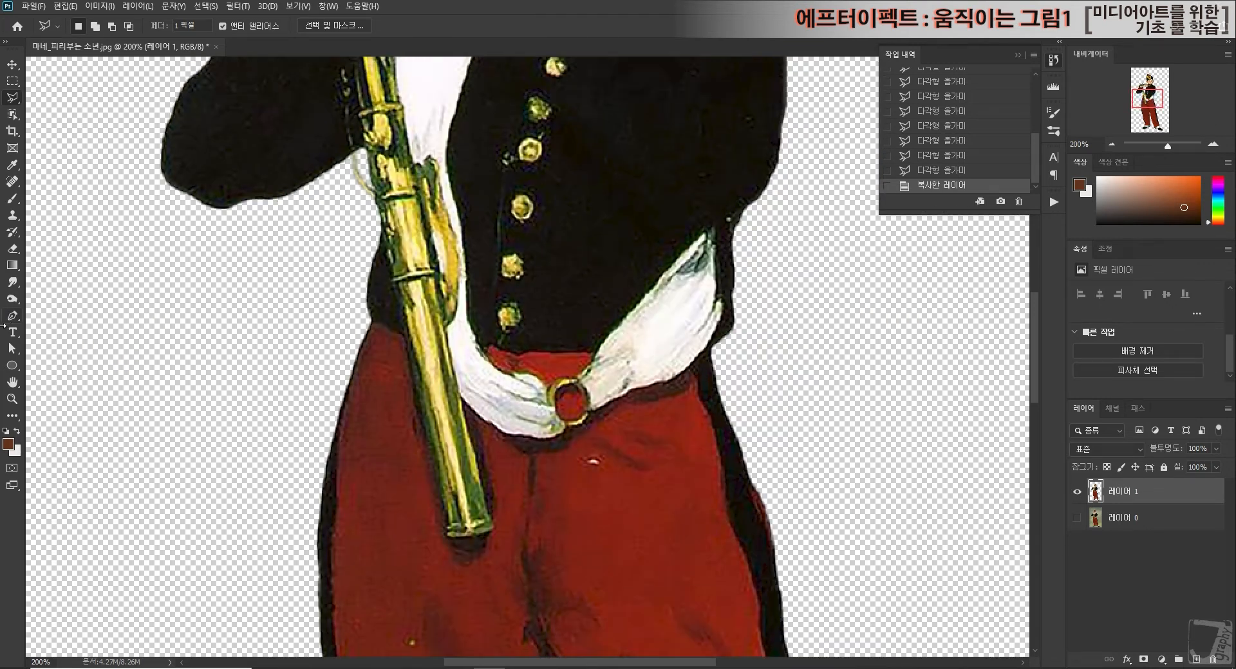
click(13, 317)
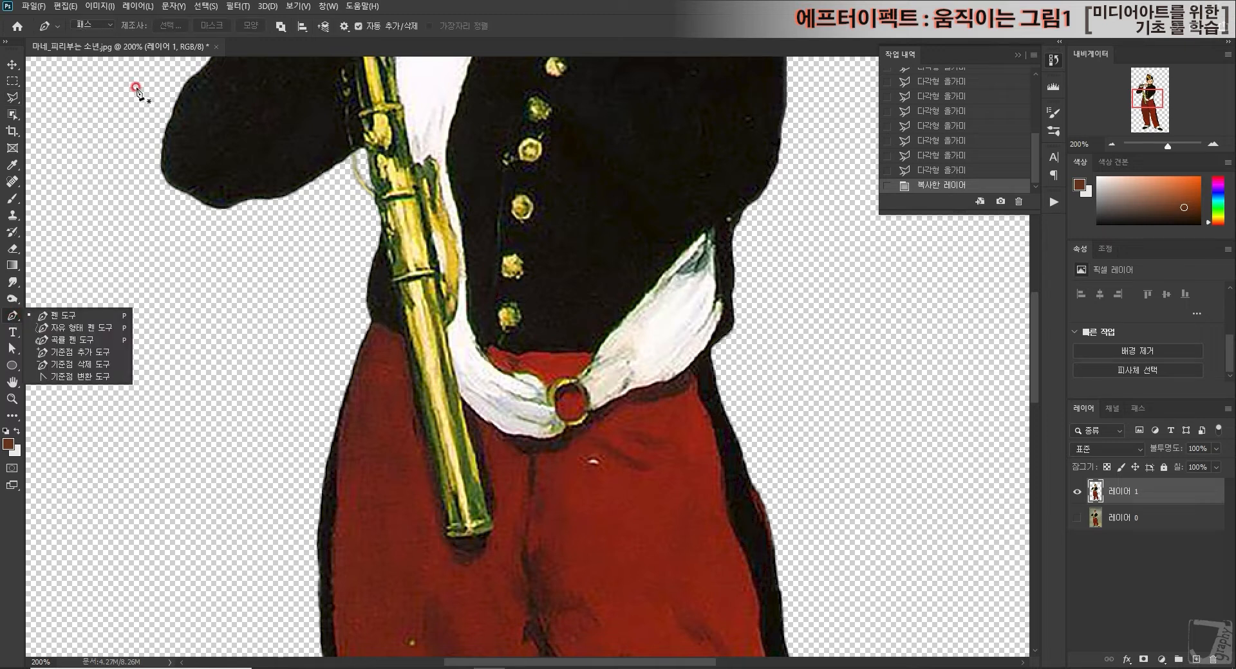
click(326, 293)
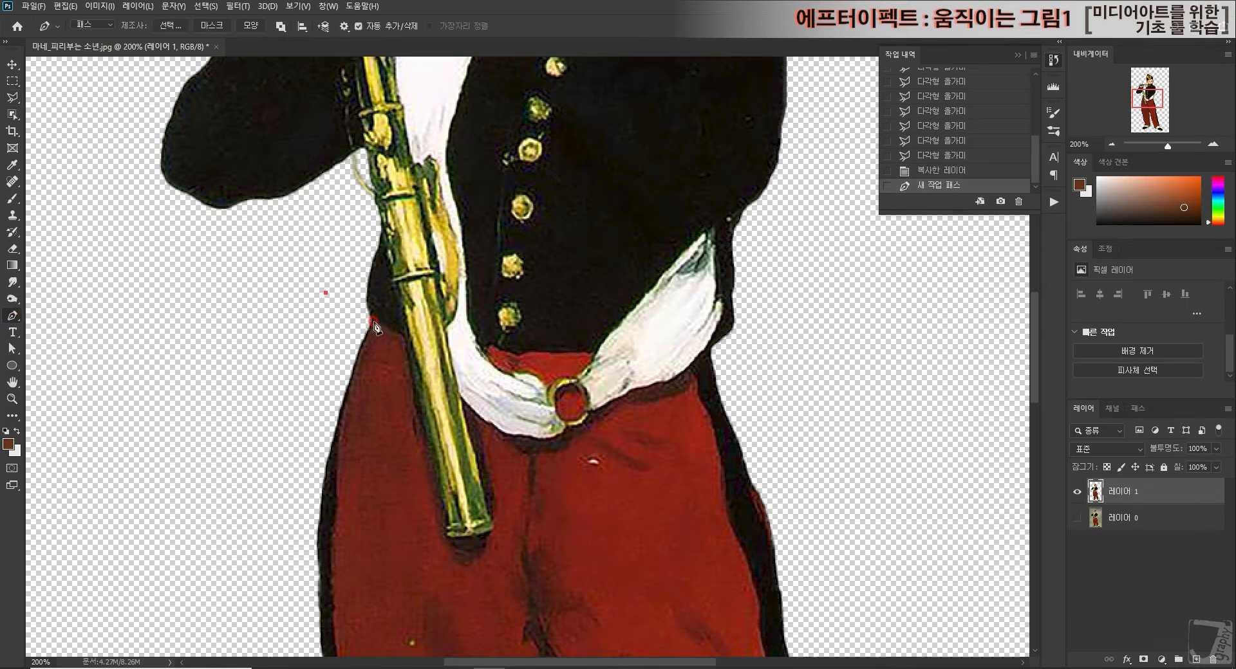
click(374, 322)
click(404, 339)
click(414, 393)
click(422, 430)
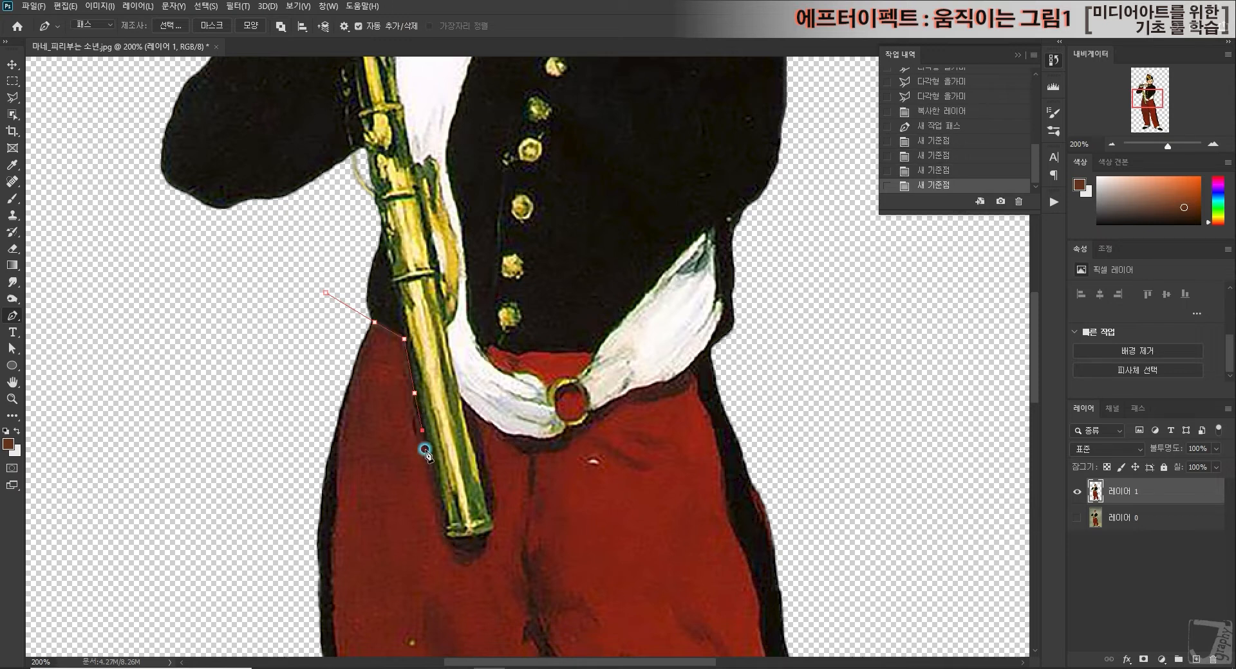
Continue the Pen path around the lower end of the flute case and back up to the white sash.
click(428, 458)
click(441, 503)
click(446, 543)
click(467, 553)
click(490, 535)
click(492, 521)
click(489, 482)
click(469, 412)
Trace the Pen path along the underside of the sash and belt ring to the far edge of the trousers' waist.
click(502, 434)
click(526, 452)
click(565, 446)
click(595, 421)
click(624, 399)
click(660, 400)
click(683, 391)
click(690, 385)
click(690, 376)
click(698, 364)
click(712, 348)
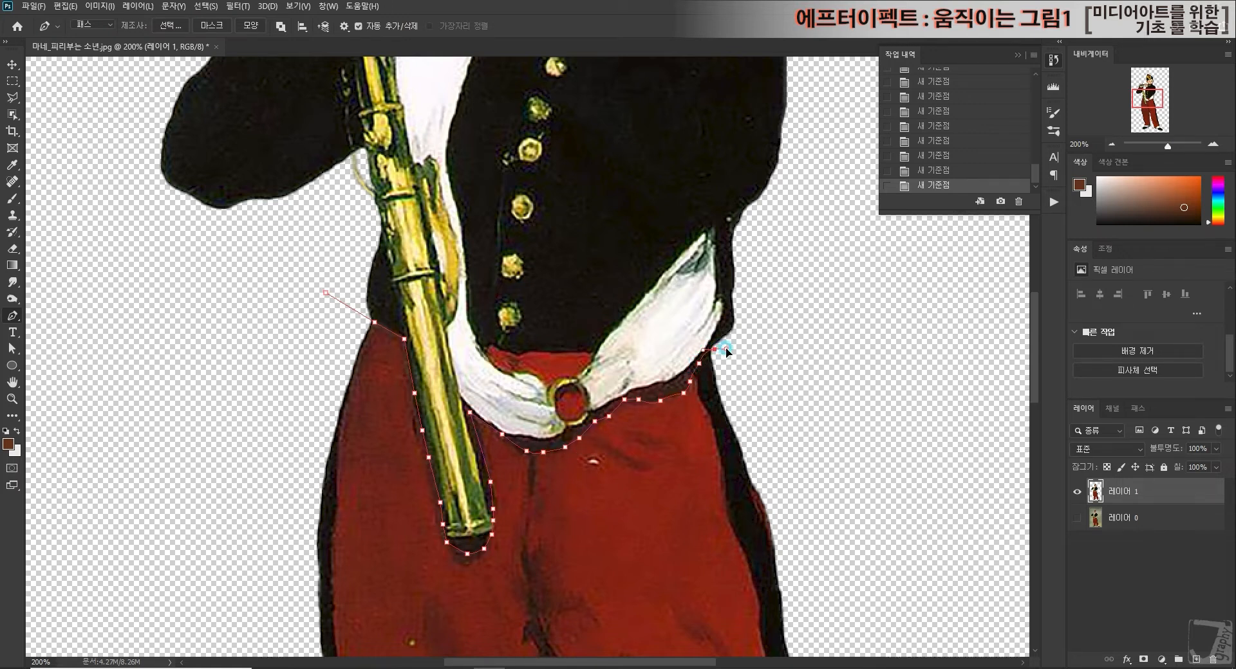
Loop the Pen path loosely around the boy's upper body and over the hat, and close it beside the jacket hem.
click(832, 285)
scroll(830, 353, up, 4)
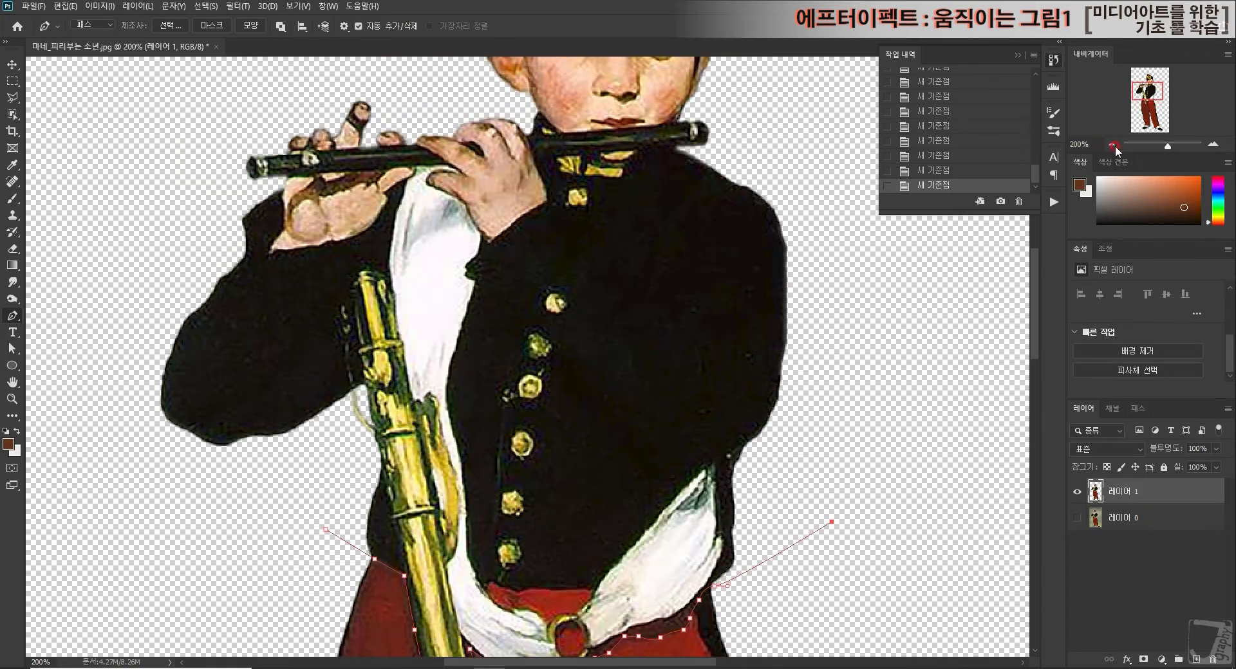
click(1113, 146)
click(1113, 145)
click(528, 146)
click(445, 172)
click(391, 294)
click(384, 430)
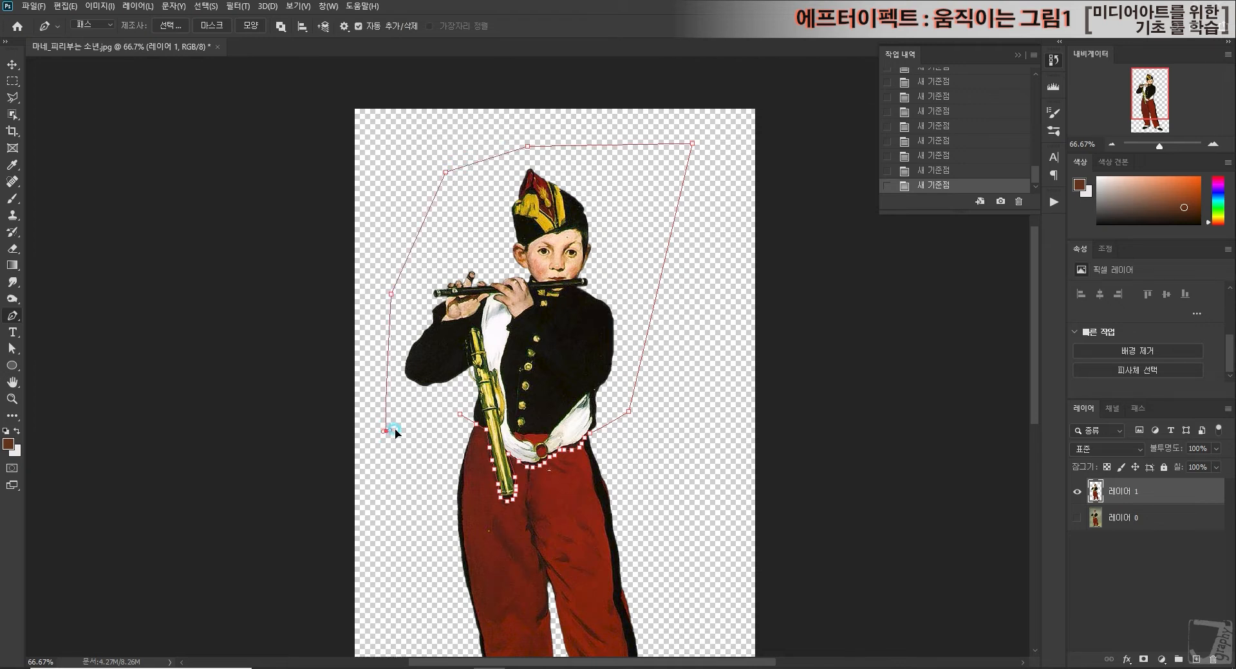
click(460, 415)
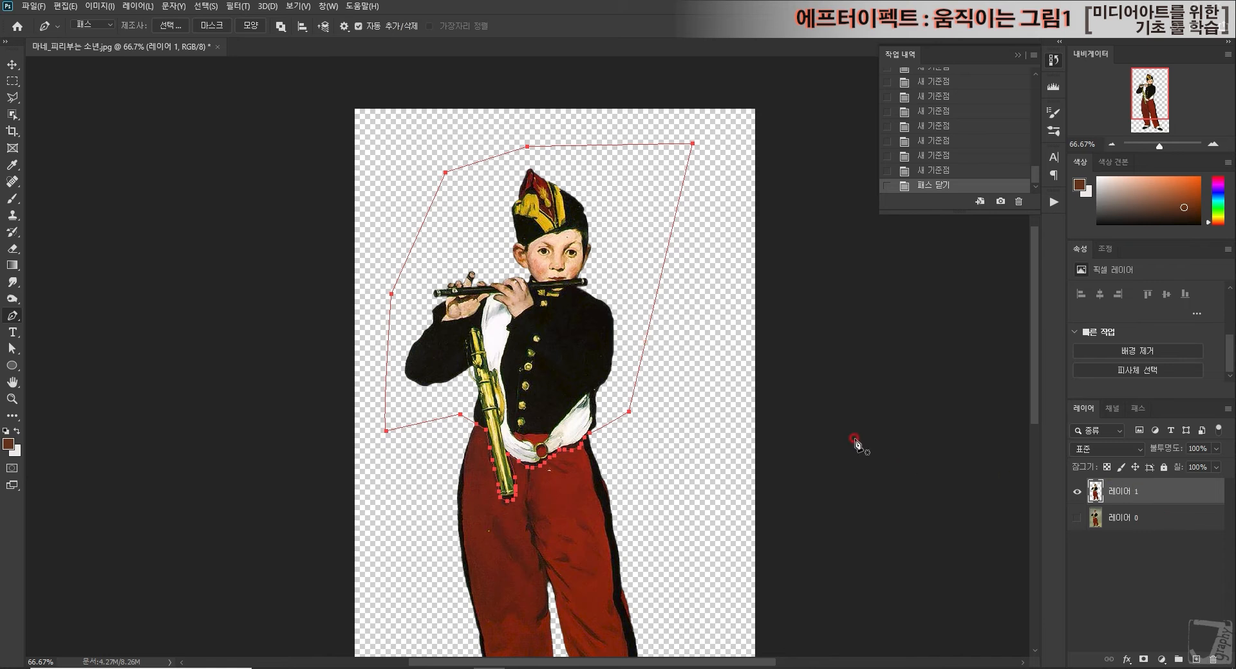
Load the work path as a selection and apply a feather to it.
click(1141, 410)
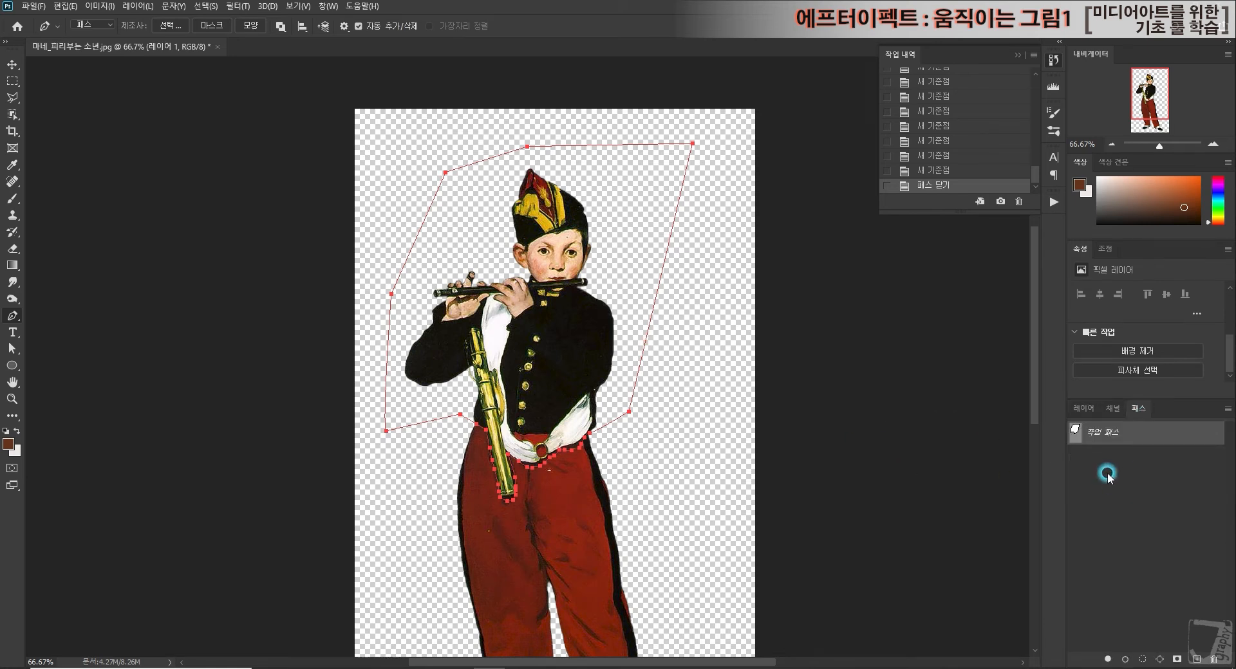
ctrl+click(1074, 431)
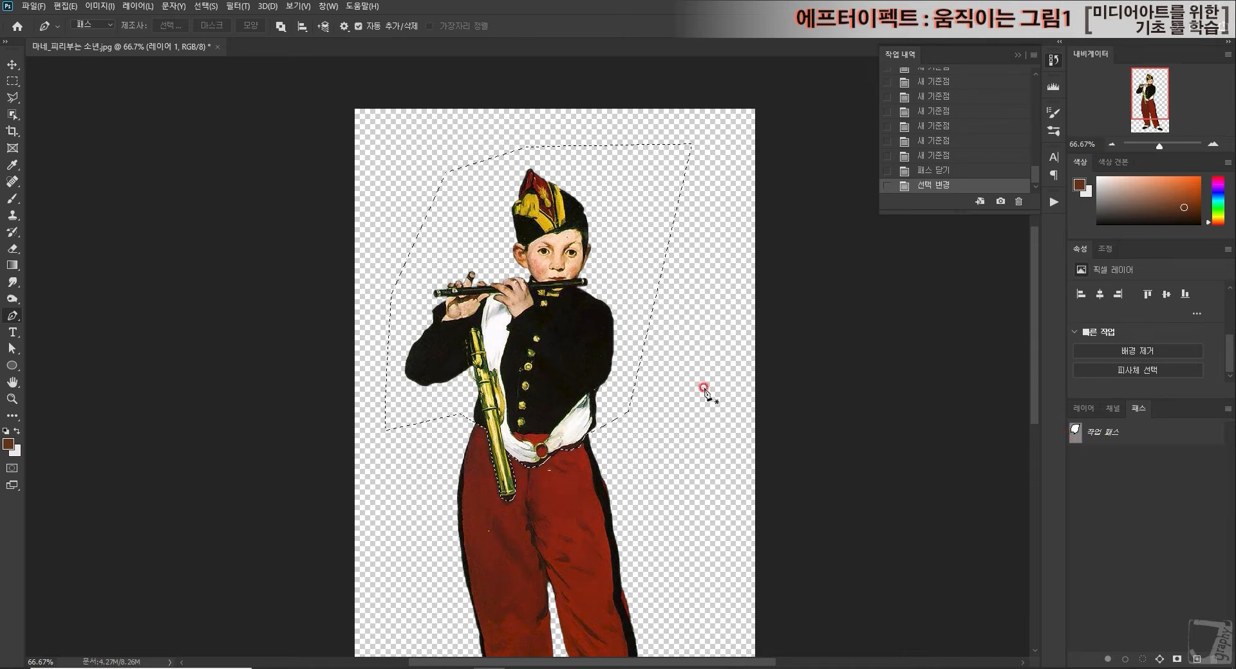
click(13, 83)
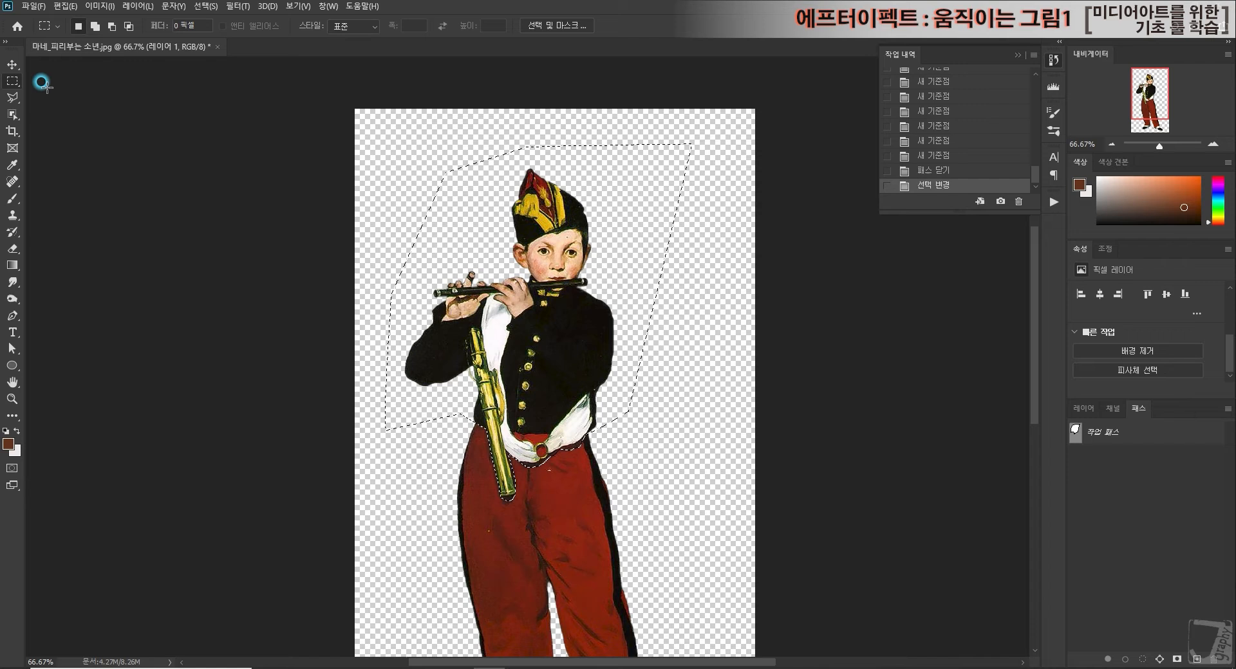
right_click(566, 267)
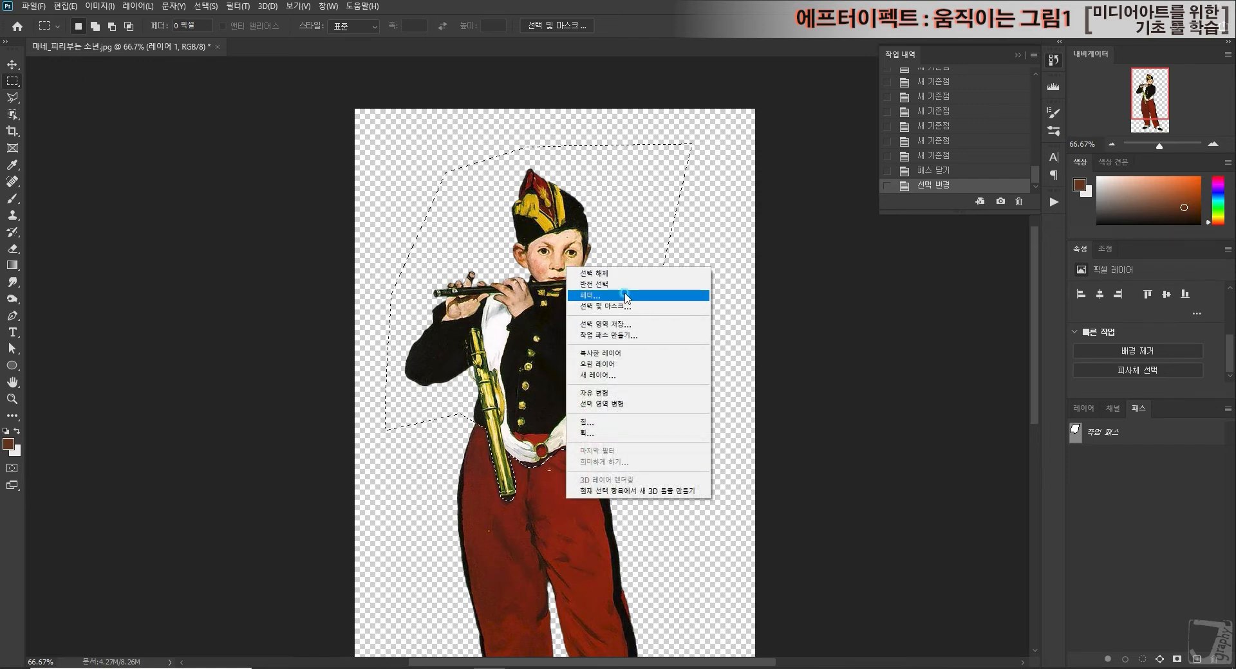
click(601, 295)
click(685, 129)
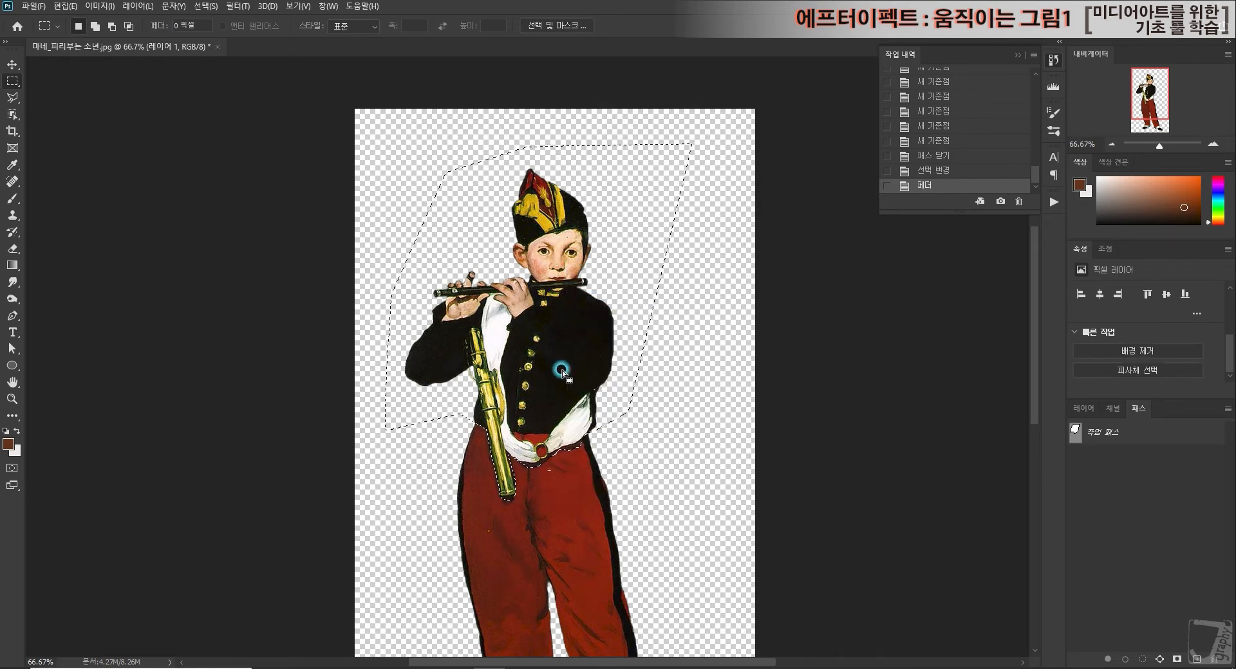
Cut the selected upper body to a new layer and check the separation by toggling that layer's visibility.
right_click(533, 329)
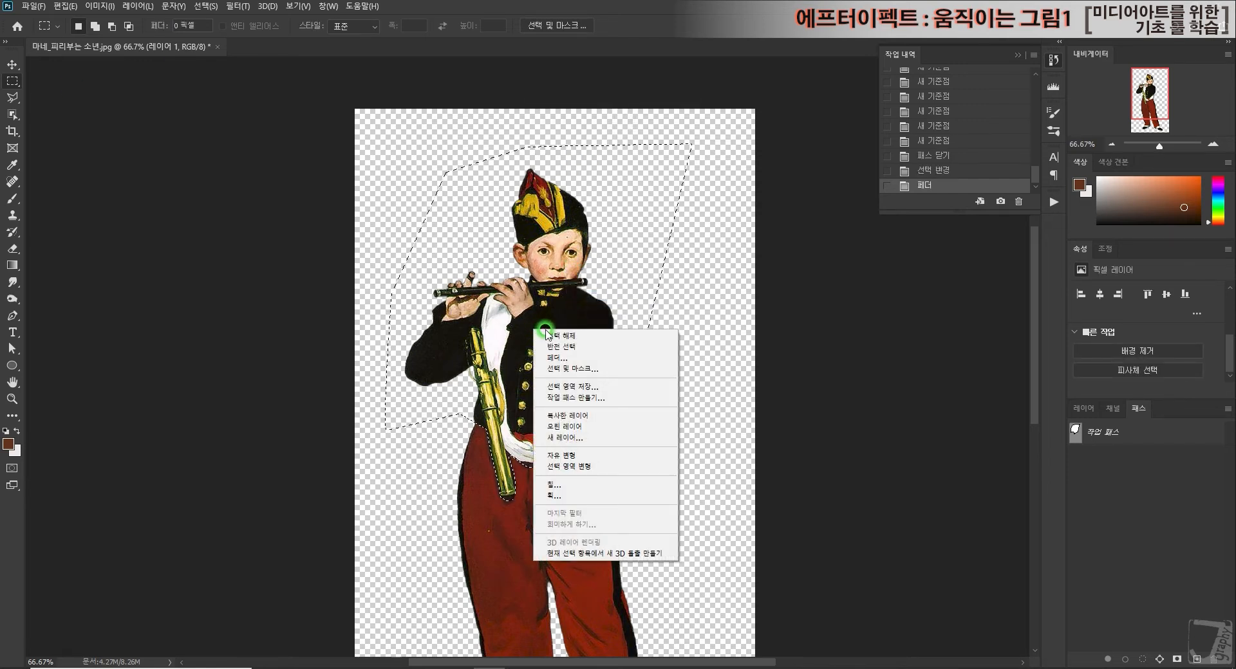
click(583, 427)
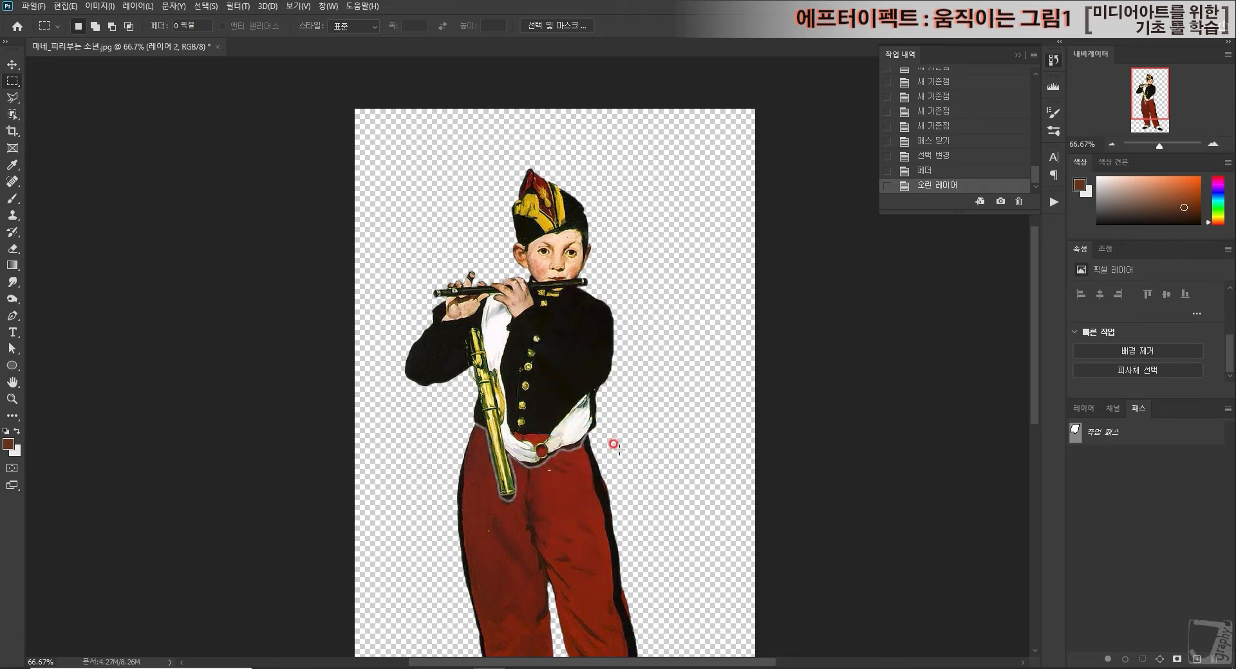
click(1083, 408)
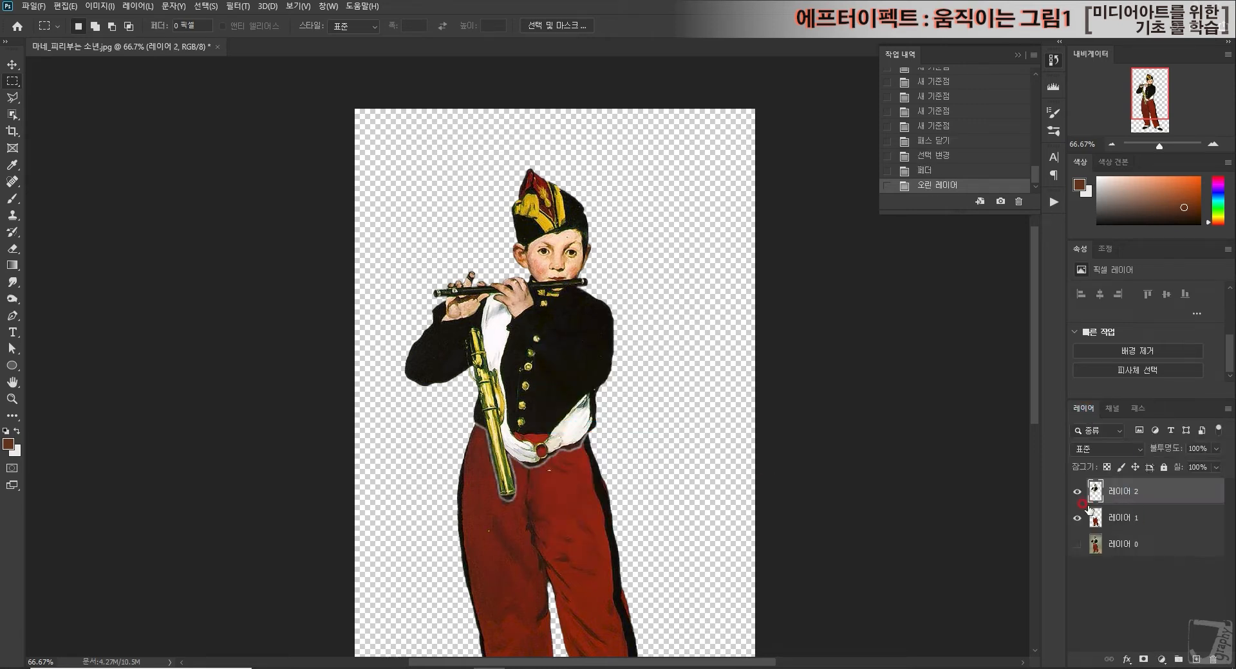
click(1075, 491)
click(1074, 490)
Try rotating the upper-body layer with Free Transform around a pivot moved to the waist.
key(ctrl+t)
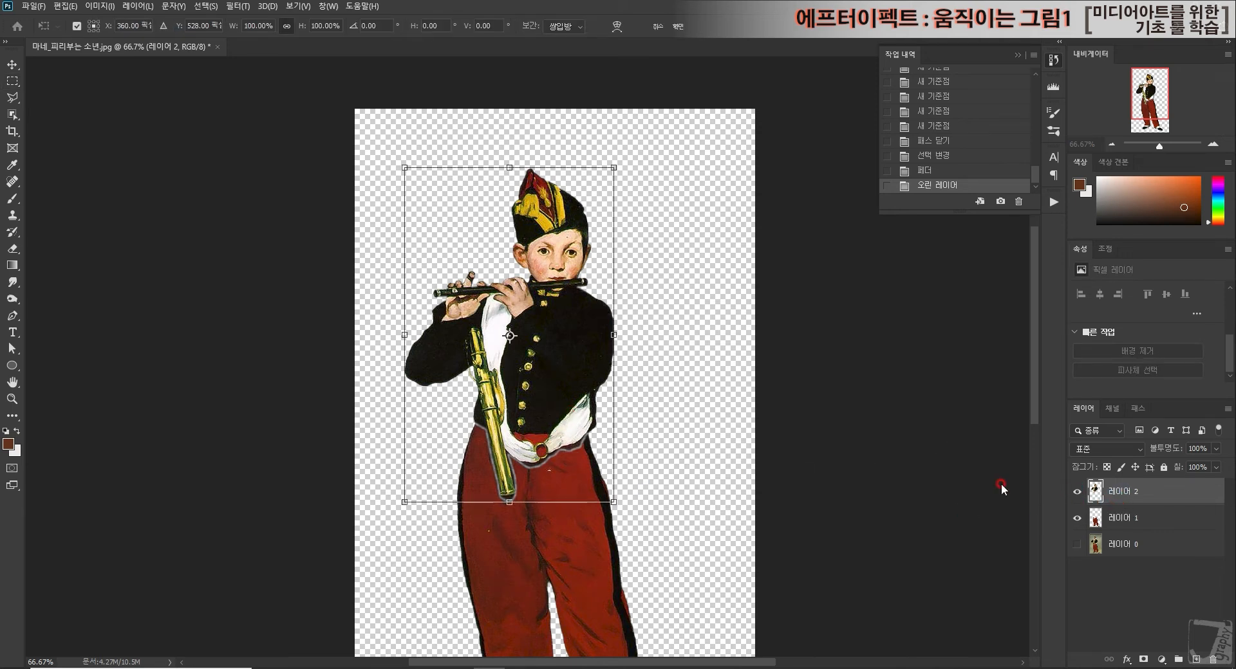
drag(509, 335, 530, 432)
drag(630, 501, 573, 506)
key(Return)
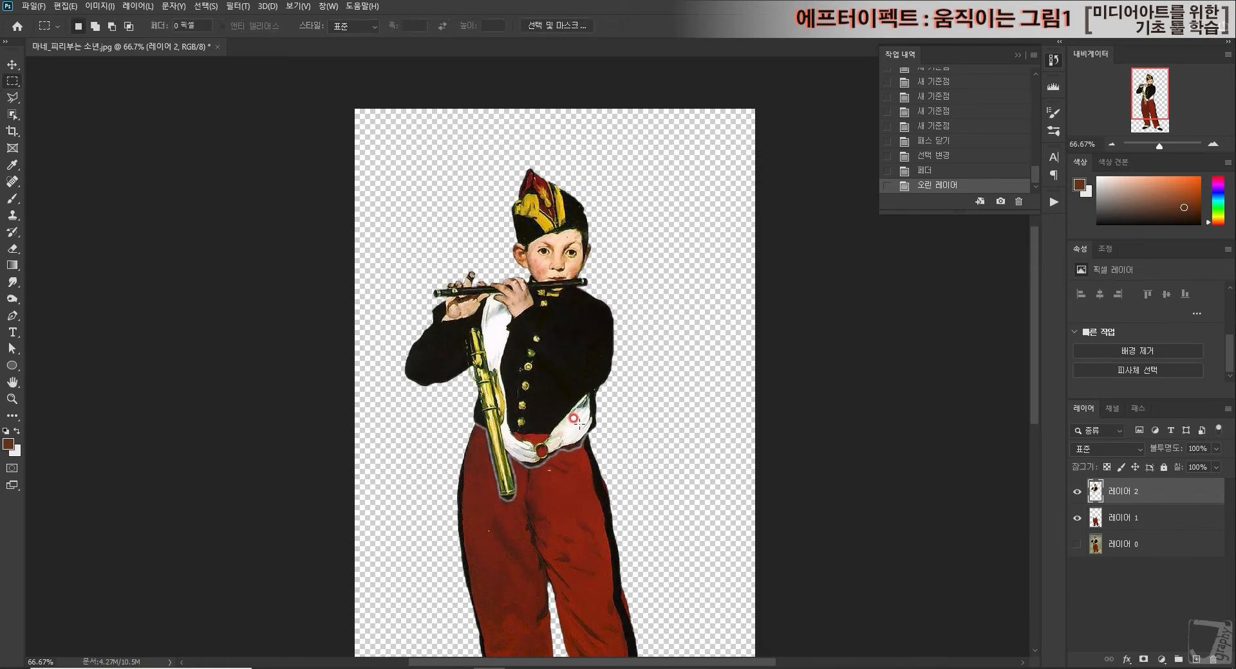
Hide the upper-body layer and make the trousers layer active.
click(1083, 496)
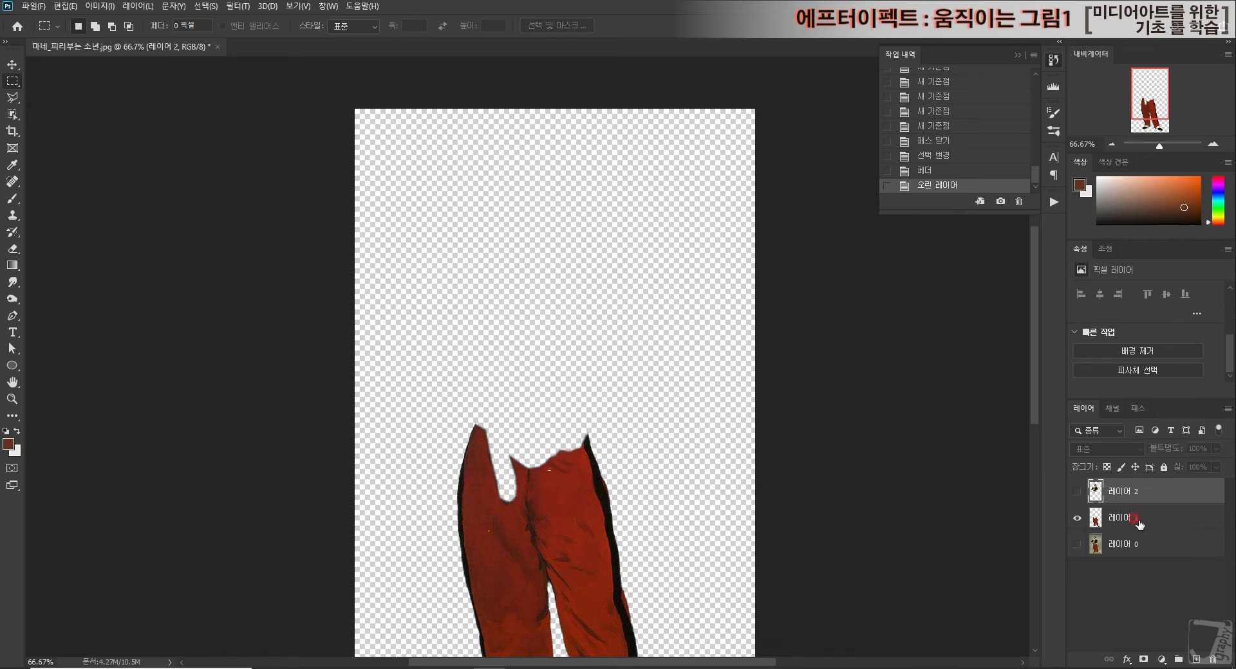
click(1086, 518)
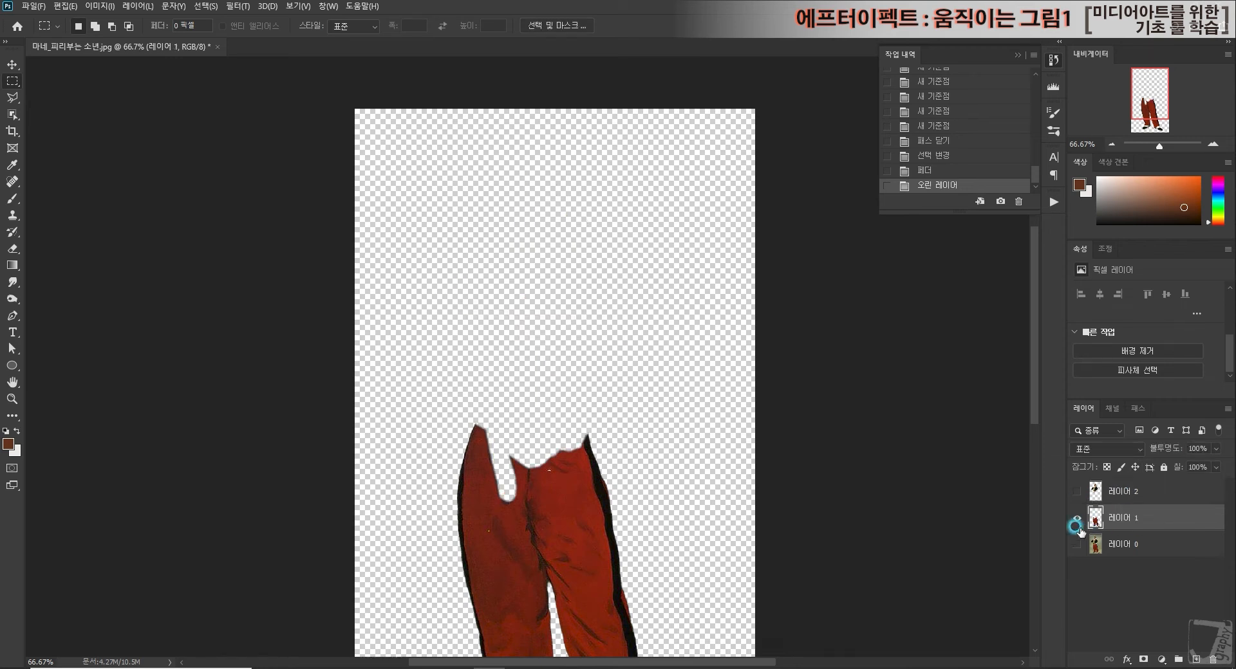
click(1213, 147)
click(1213, 146)
click(1213, 147)
click(1213, 147)
drag(1142, 97, 1120, 109)
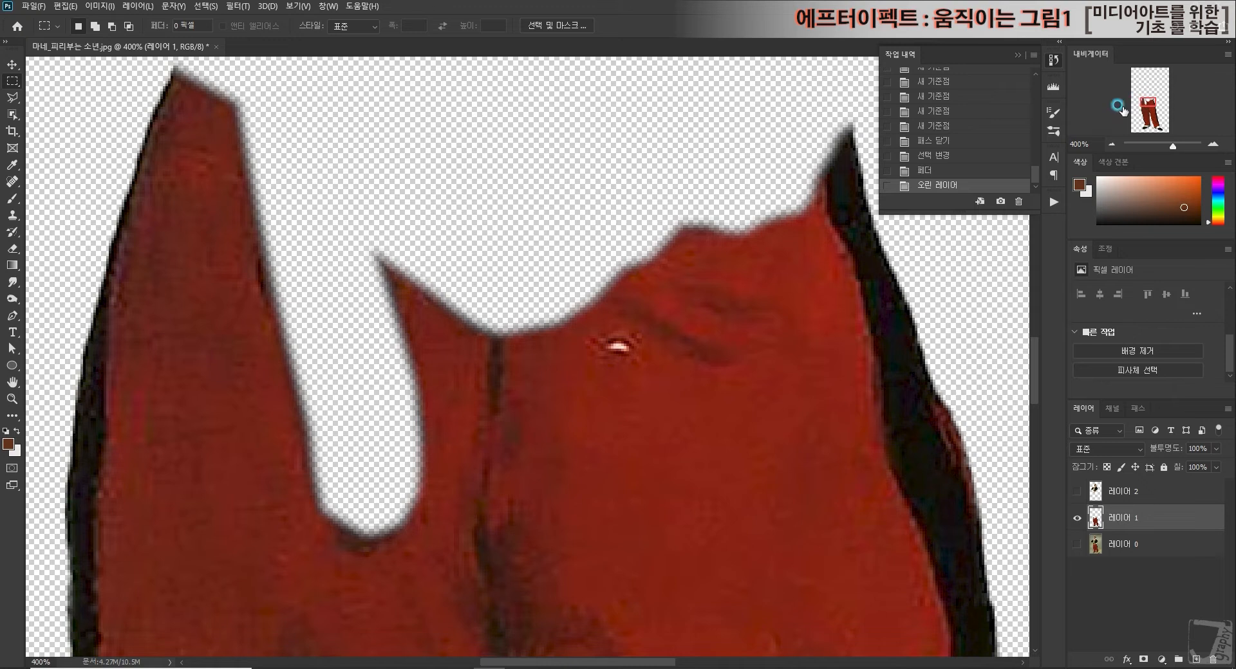
Clone red fabric into the bottom of the flute-case notch and extend the hip beside it upward with the Clone Stamp.
click(13, 216)
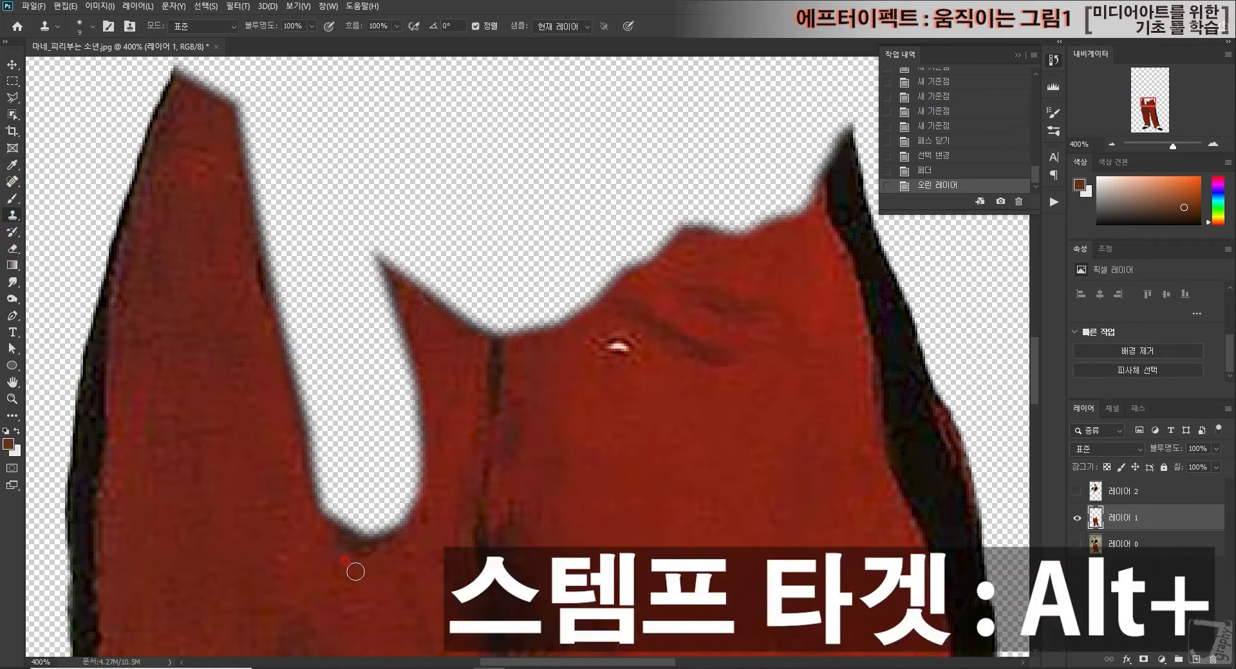
alt+click(347, 617)
mouse_move(363, 542)
mouse_down()
mouse_move(368, 527)
mouse_move(341, 521)
mouse_move(358, 525)
mouse_move(309, 475)
mouse_up()
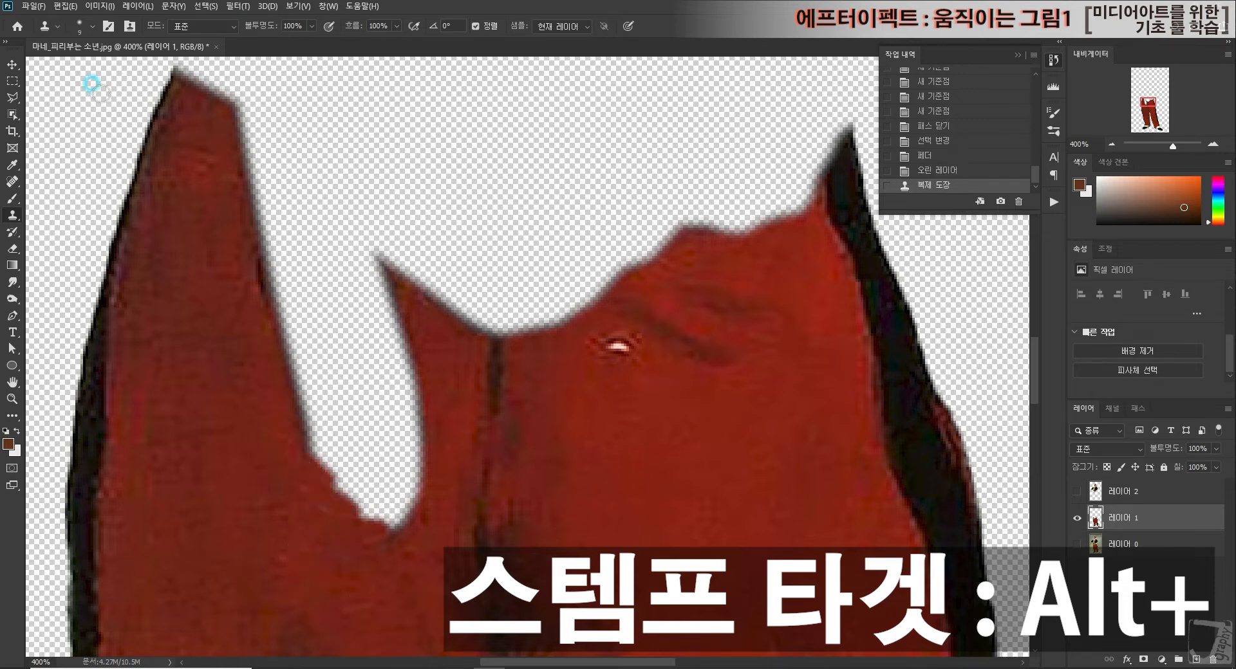
scroll(154, 158, up, 3)
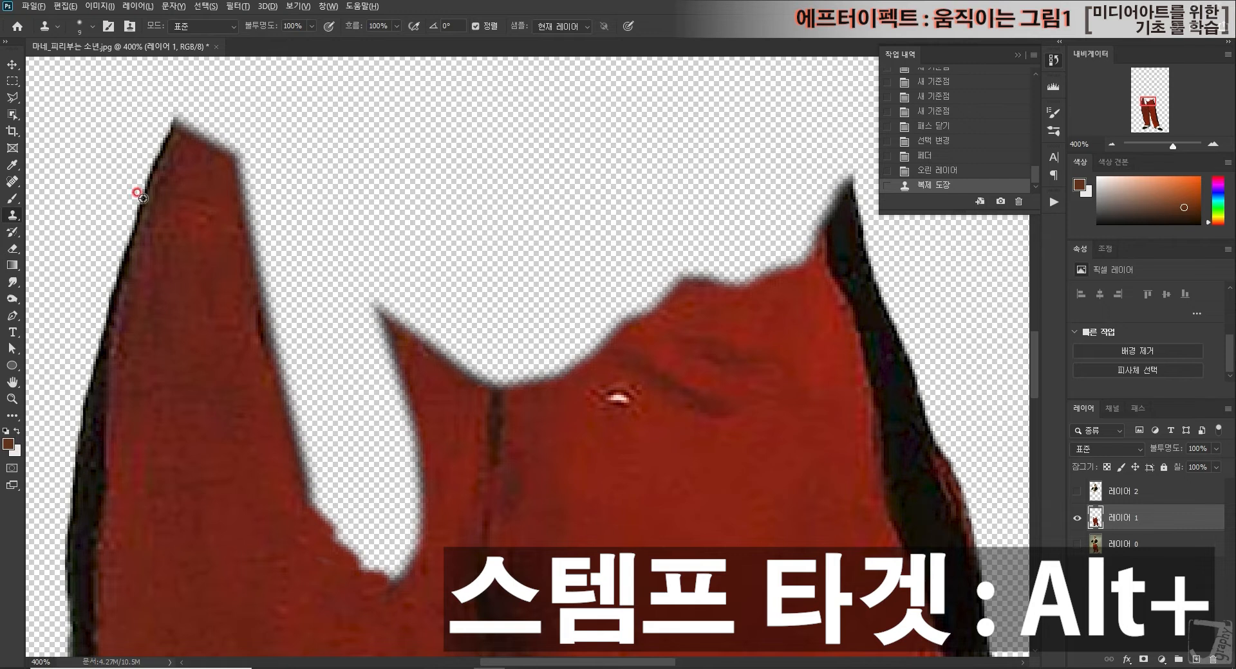
mouse_move(174, 122)
mouse_down()
mouse_move(200, 103)
mouse_move(197, 116)
mouse_move(202, 96)
mouse_move(176, 136)
mouse_move(196, 85)
mouse_move(218, 183)
mouse_move(227, 119)
mouse_move(210, 79)
mouse_move(192, 82)
mouse_move(216, 70)
mouse_move(233, 82)
mouse_move(240, 288)
mouse_move(281, 405)
mouse_move(259, 272)
mouse_move(249, 372)
mouse_up()
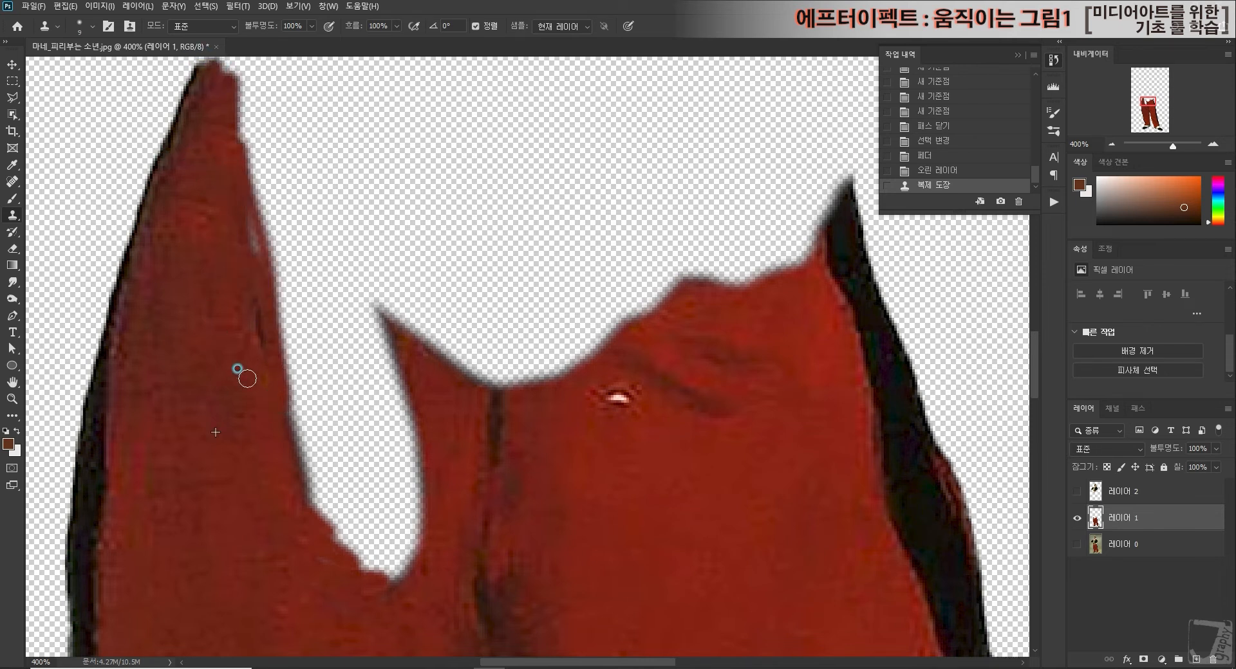
Extend the trousers' centre edge and the black stripe on the hip opposite the notch upward with the Clone Stamp.
mouse_move(497, 387)
mouse_down()
mouse_move(476, 363)
mouse_move(462, 386)
mouse_move(485, 368)
mouse_move(473, 387)
mouse_move(482, 353)
mouse_move(450, 347)
mouse_move(445, 361)
mouse_move(505, 384)
mouse_move(547, 380)
mouse_move(570, 353)
mouse_move(533, 360)
mouse_move(576, 383)
mouse_move(564, 356)
mouse_move(537, 370)
mouse_move(520, 362)
mouse_move(553, 354)
mouse_up()
scroll(878, 318, up, 1)
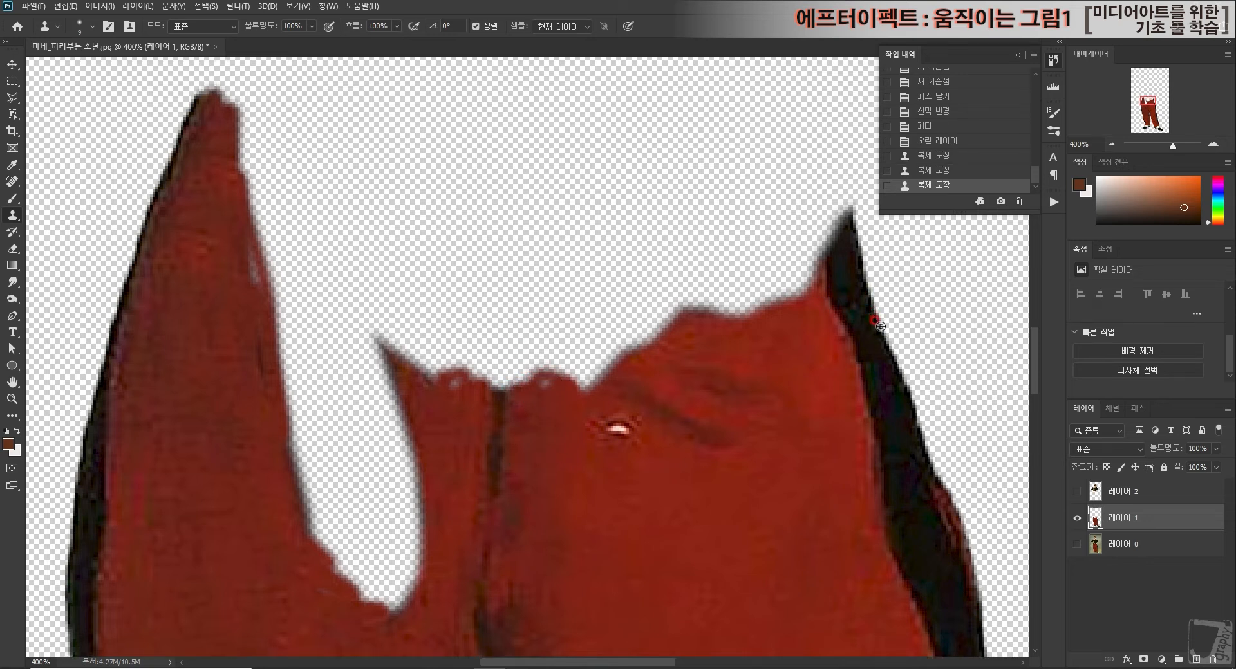
alt+click(879, 325)
mouse_move(845, 211)
mouse_down()
mouse_move(833, 257)
mouse_move(839, 222)
mouse_move(813, 214)
mouse_move(775, 232)
mouse_move(819, 165)
mouse_move(814, 187)
mouse_up()
alt+click(896, 368)
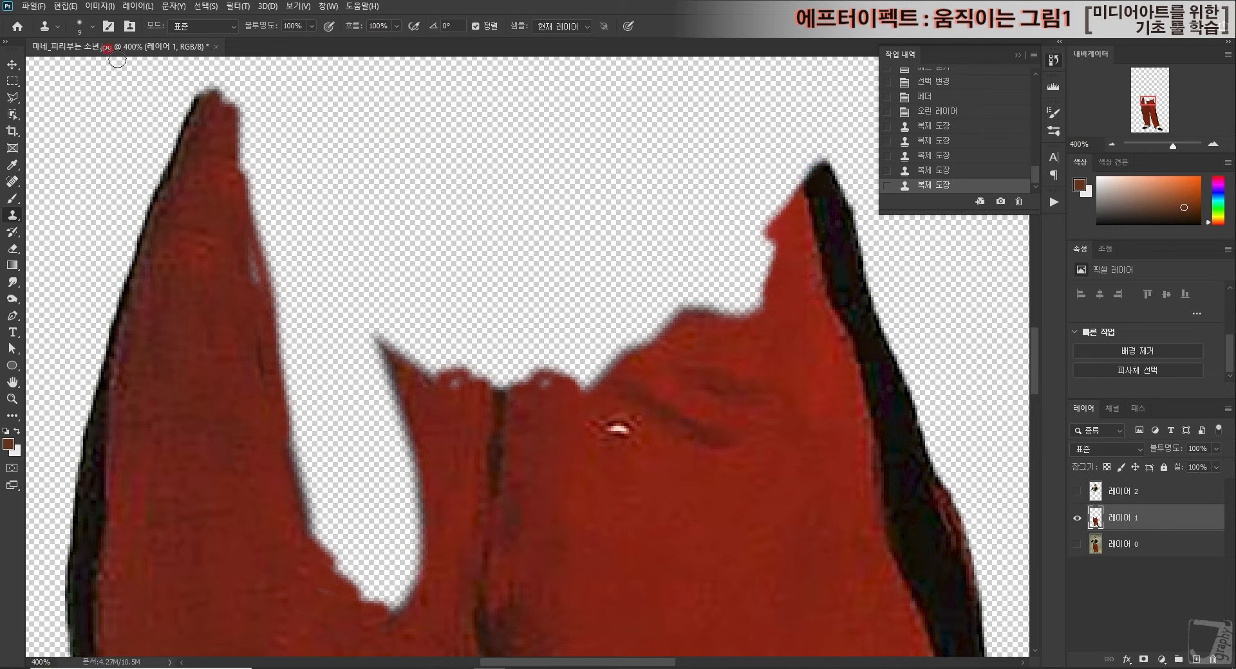
Enlarge the Clone Stamp brush and fill the flute-case notch with red fabric, extending the waist edge toward the centre seam.
click(79, 29)
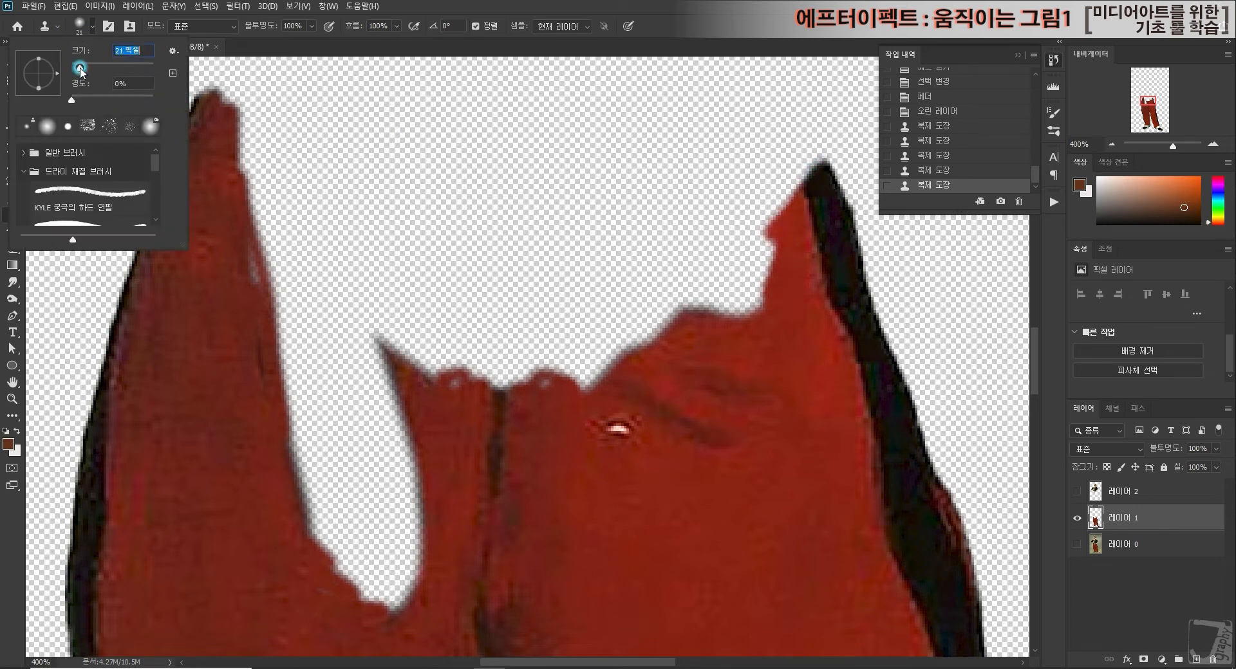
drag(79, 67, 82, 67)
alt+click(217, 356)
mouse_move(260, 219)
mouse_down()
mouse_move(270, 286)
mouse_move(257, 248)
mouse_move(341, 447)
mouse_up()
scroll(341, 448, down, 2)
mouse_move(360, 447)
mouse_down()
mouse_move(333, 453)
mouse_move(341, 361)
mouse_up()
mouse_move(312, 283)
mouse_down()
mouse_move(317, 309)
mouse_move(369, 230)
mouse_move(468, 247)
mouse_up()
Clone red fabric above the waist edge between the centre seam and the hip opposite the filled notch.
alt+click(718, 446)
mouse_move(743, 191)
mouse_down()
mouse_move(753, 155)
mouse_move(599, 235)
mouse_move(671, 229)
mouse_move(450, 187)
mouse_move(530, 116)
mouse_move(610, 184)
mouse_move(730, 119)
mouse_up()
alt+click(727, 342)
scroll(743, 274, up, 2)
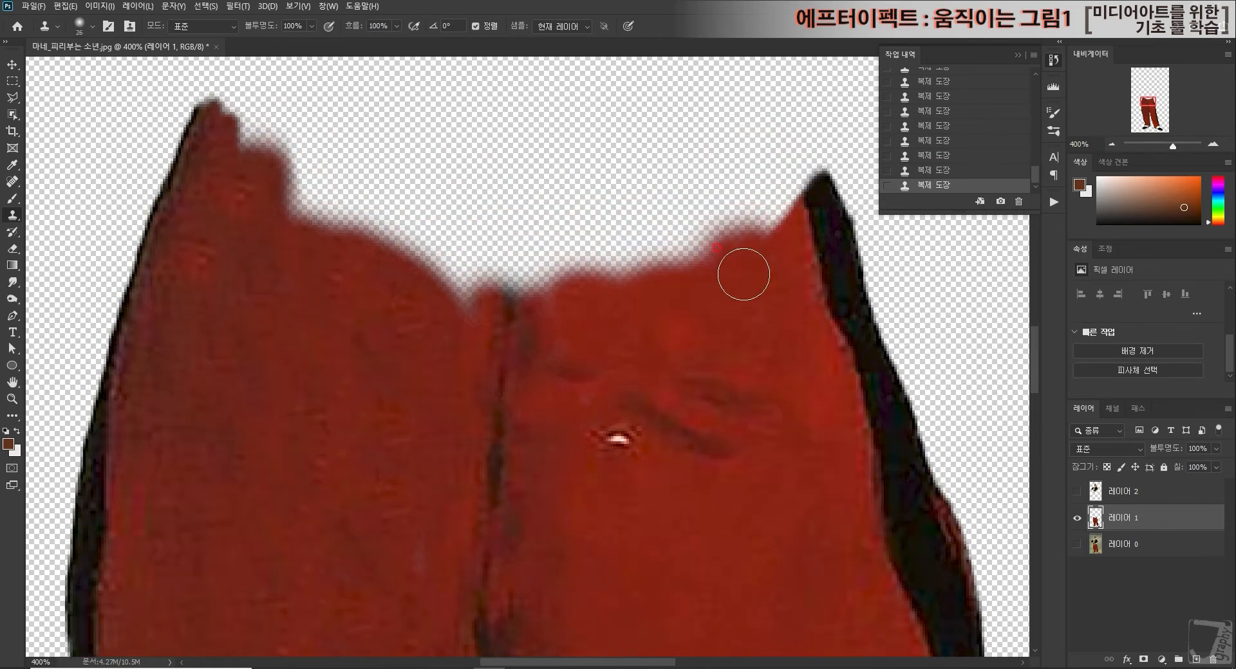
Show the upper-body layer again and make it active.
click(1076, 492)
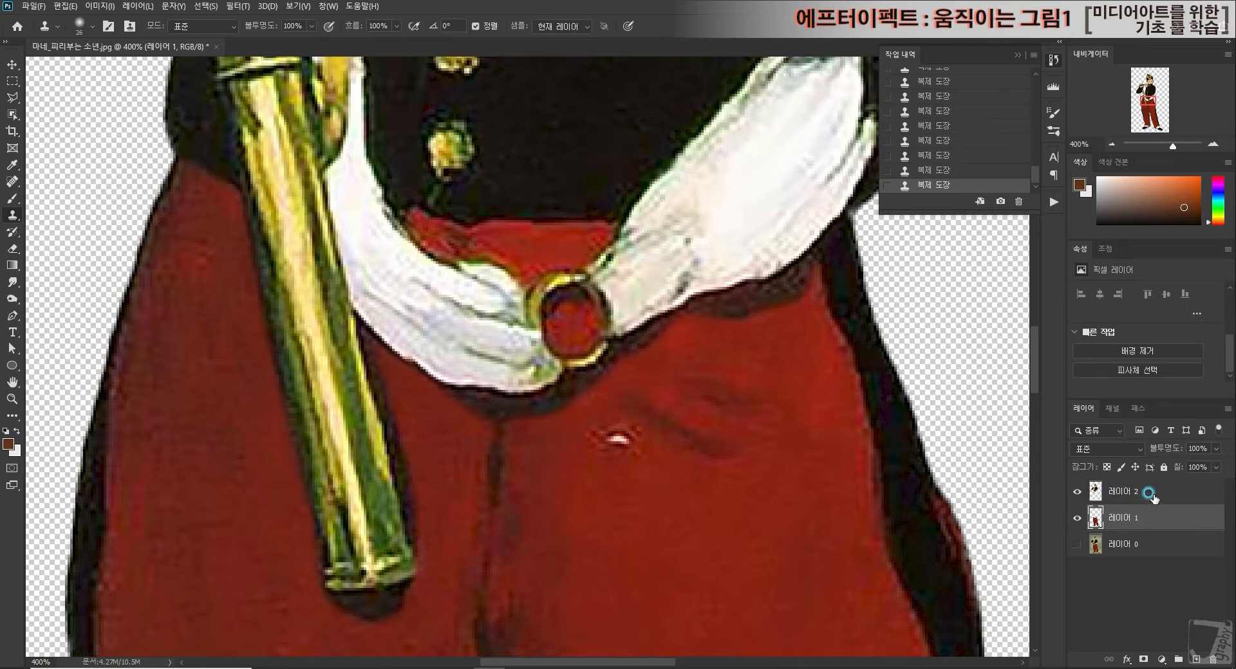
click(1126, 491)
Test rotating the upper-body layer over the extended trousers with Free Transform, using a pivot at the belt.
key(ctrl+t)
scroll(528, 212, up, 2)
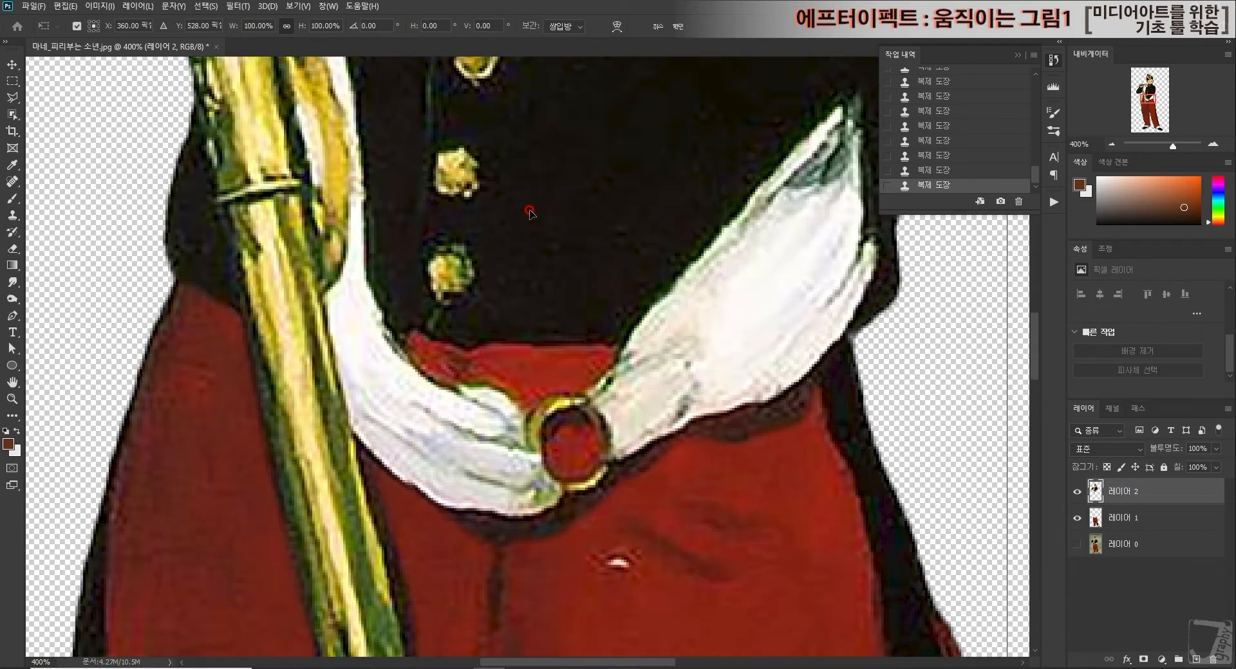
click(1108, 144)
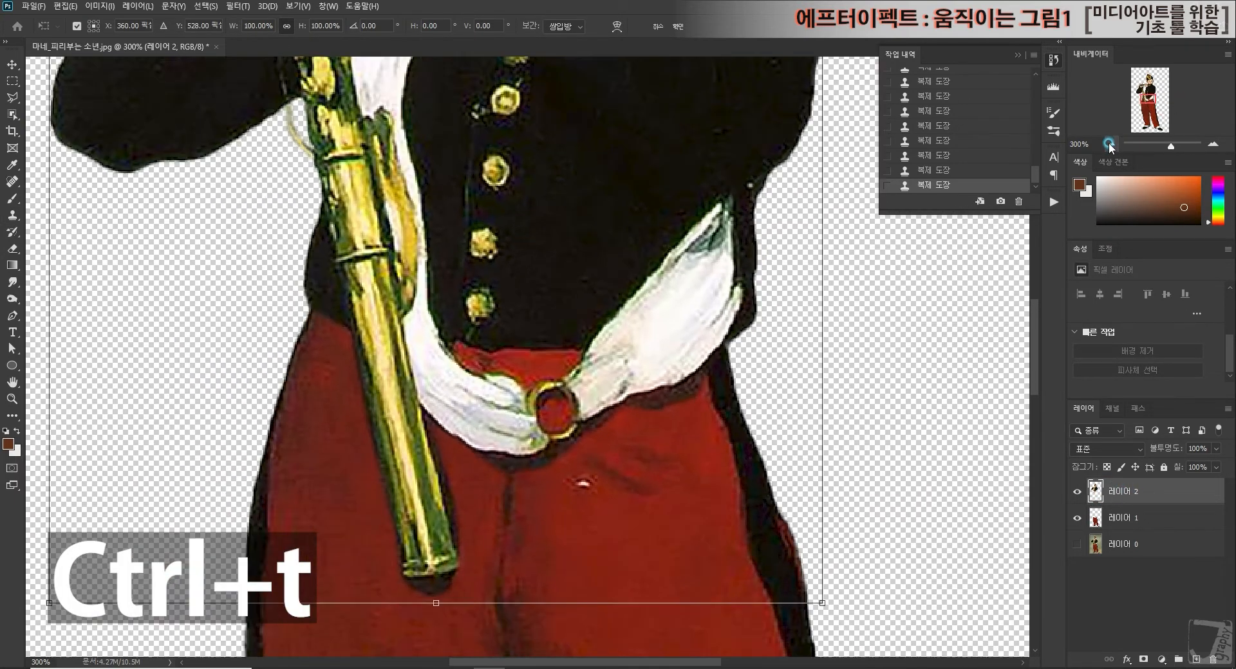
click(1109, 145)
click(1109, 144)
drag(489, 206, 525, 343)
mouse_move(693, 484)
mouse_down()
mouse_move(682, 463)
mouse_move(688, 511)
mouse_move(682, 493)
mouse_up()
mouse_move(681, 505)
mouse_down()
mouse_move(689, 485)
mouse_move(677, 475)
mouse_move(668, 484)
mouse_up()
key(Return)
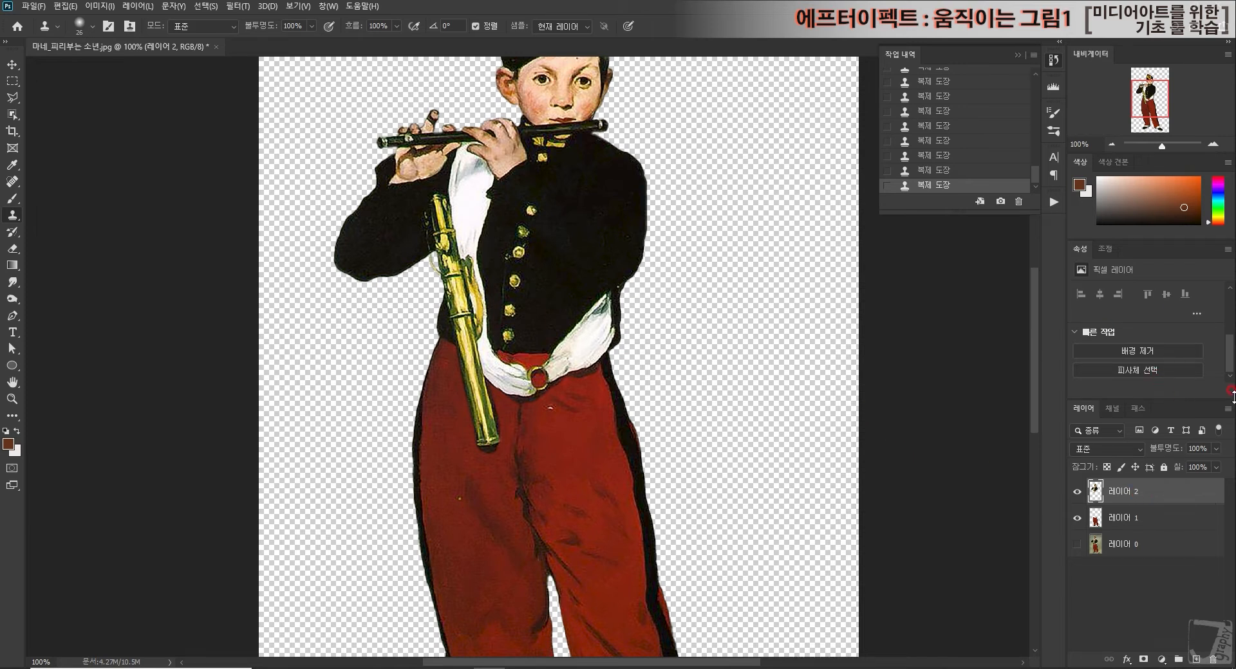
click(1215, 144)
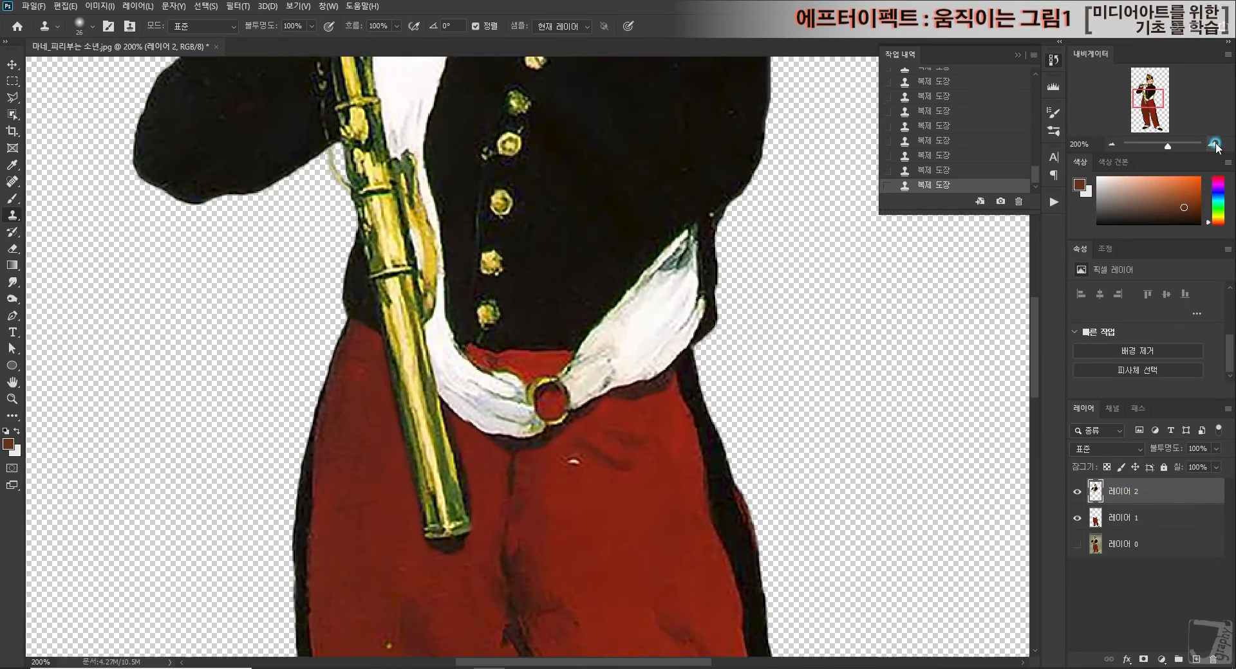
Outline the raised finger above the flute with the Polygonal Lasso and cut it onto its own layer.
click(1215, 144)
click(1215, 144)
drag(1142, 96, 1134, 80)
click(1212, 144)
click(1212, 144)
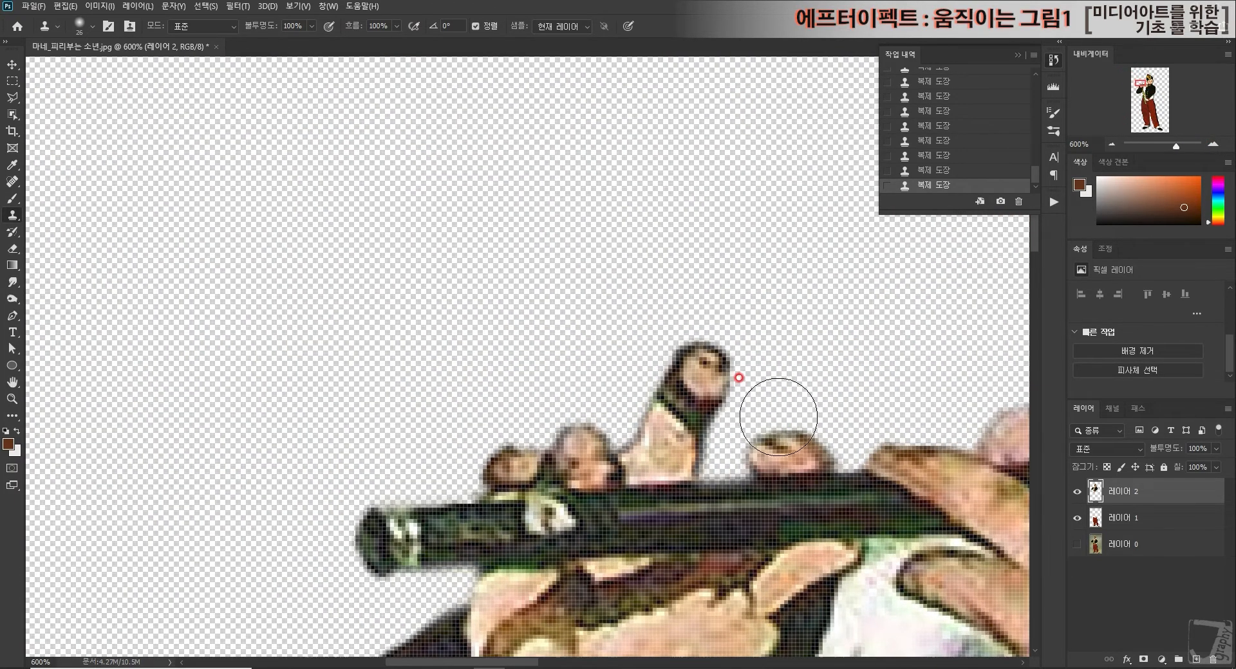
scroll(744, 367, down, 2)
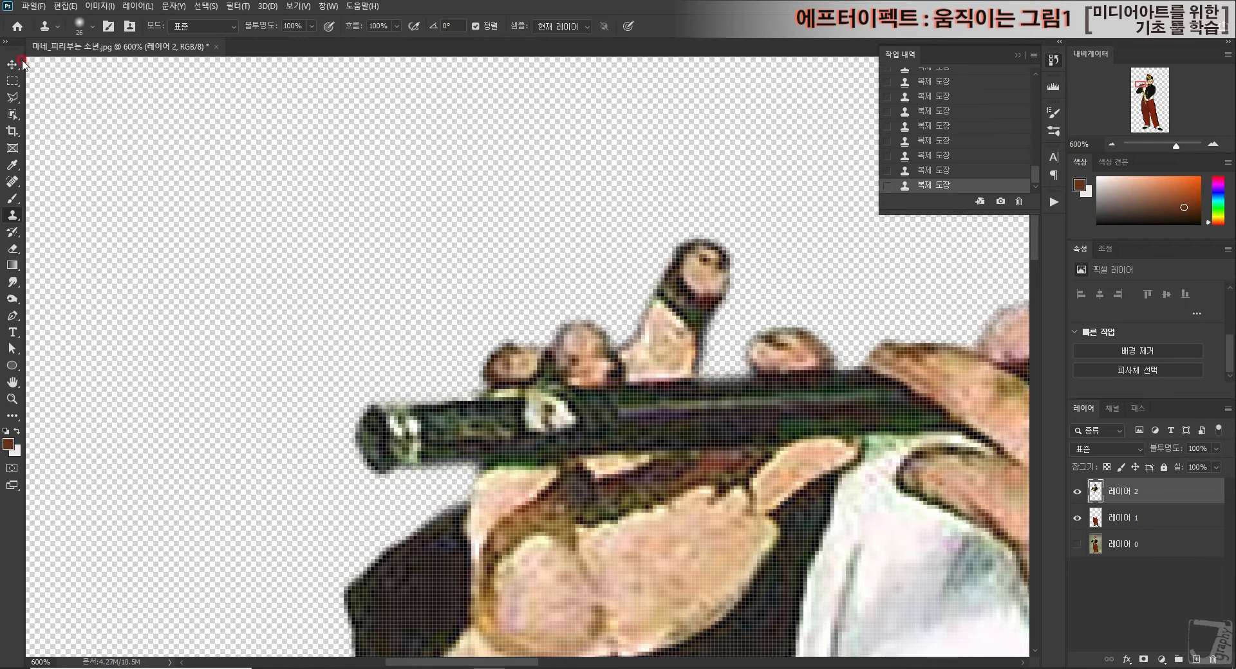
click(12, 64)
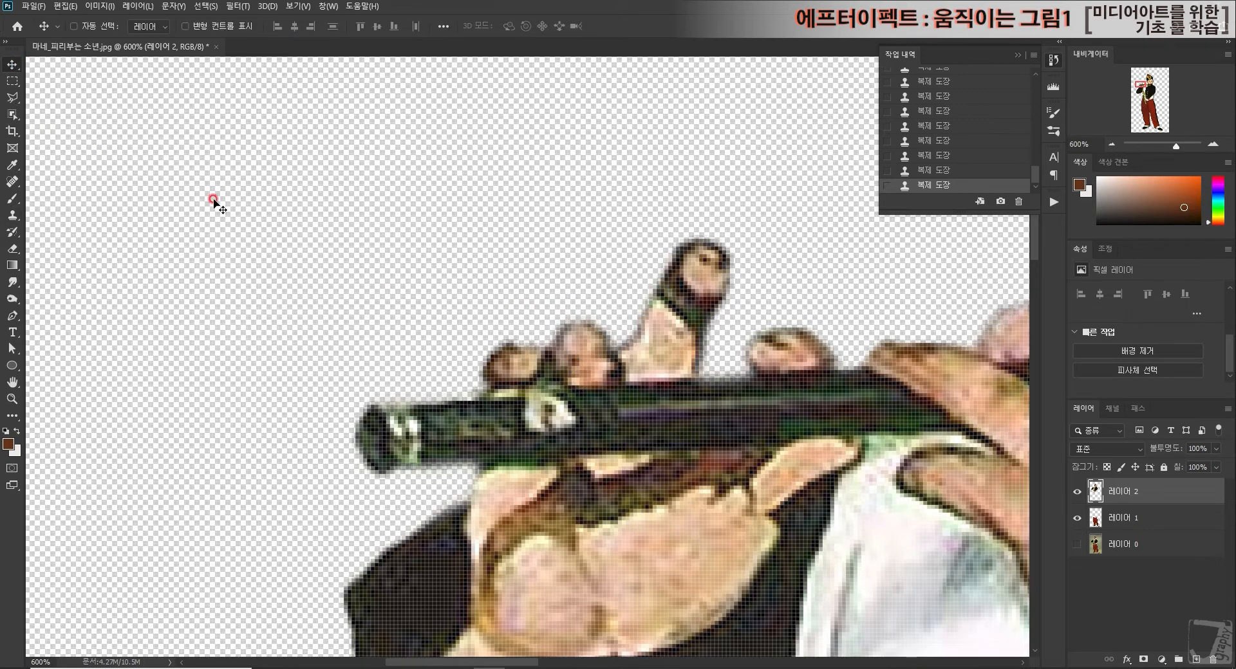
click(12, 99)
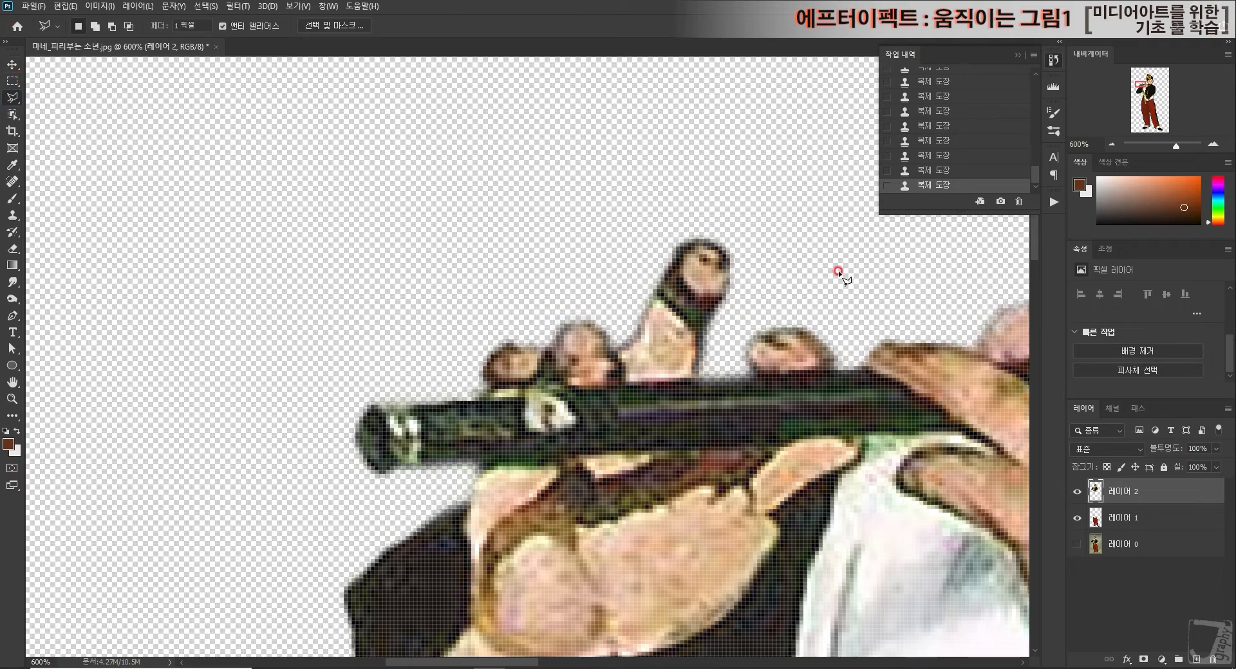
click(716, 201)
click(639, 214)
click(618, 305)
click(626, 375)
click(624, 380)
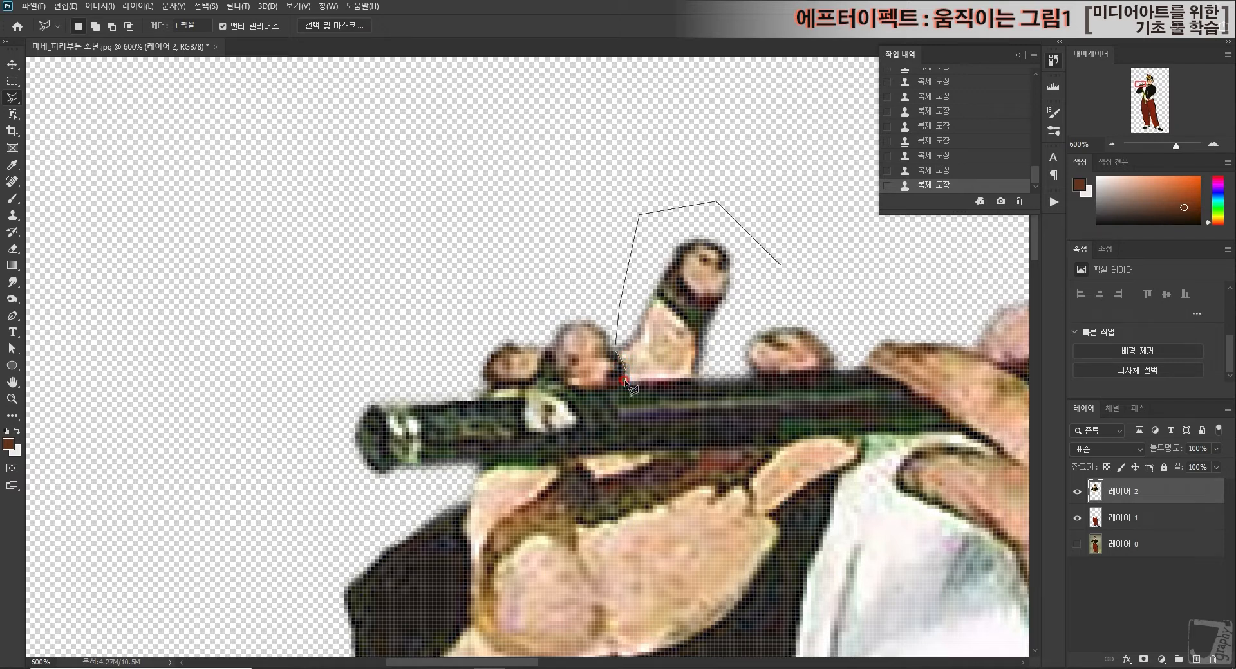
click(689, 380)
double_click(744, 295)
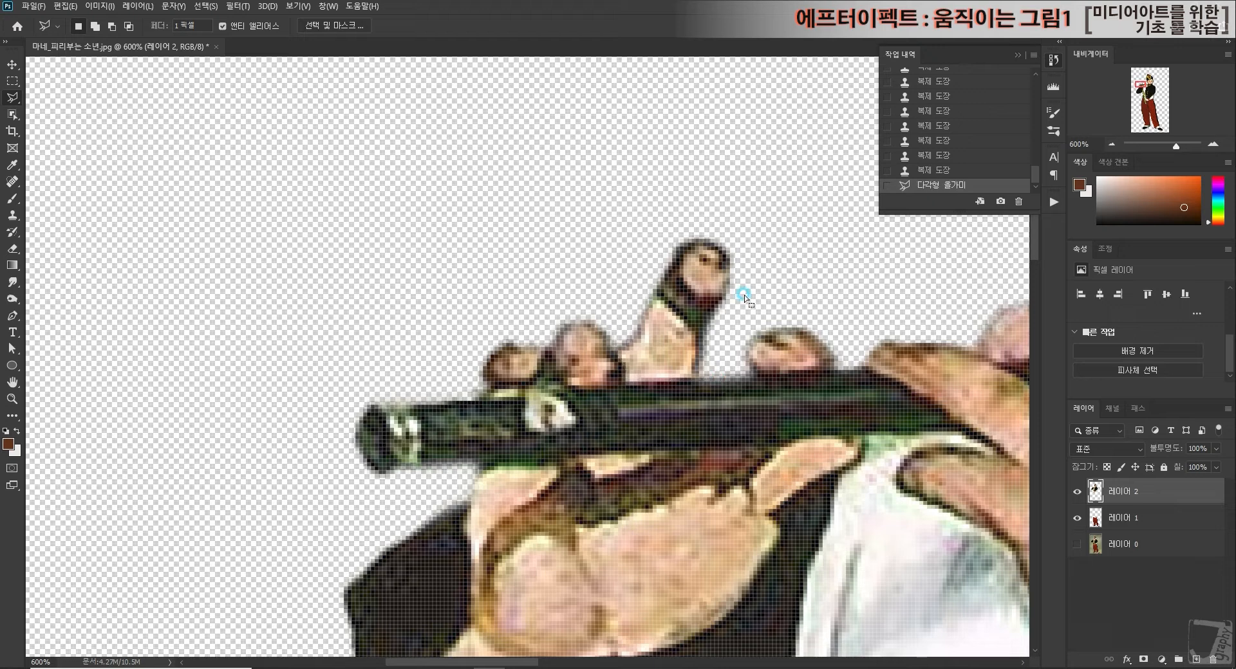
right_click(709, 288)
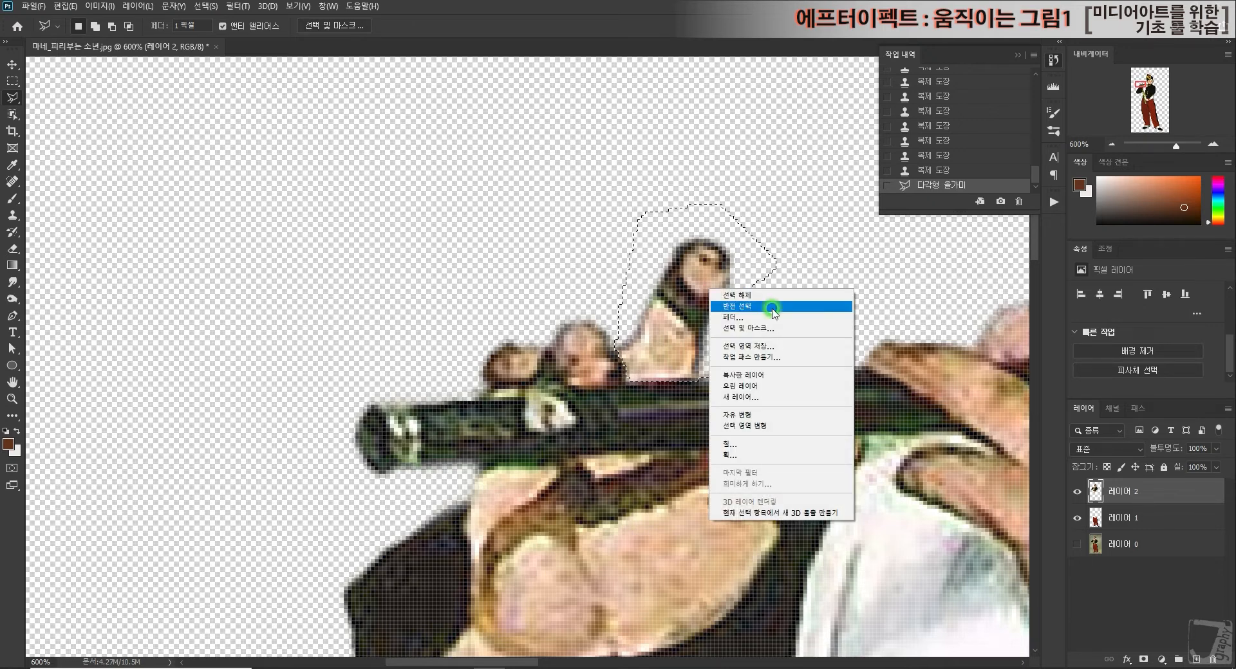
click(787, 386)
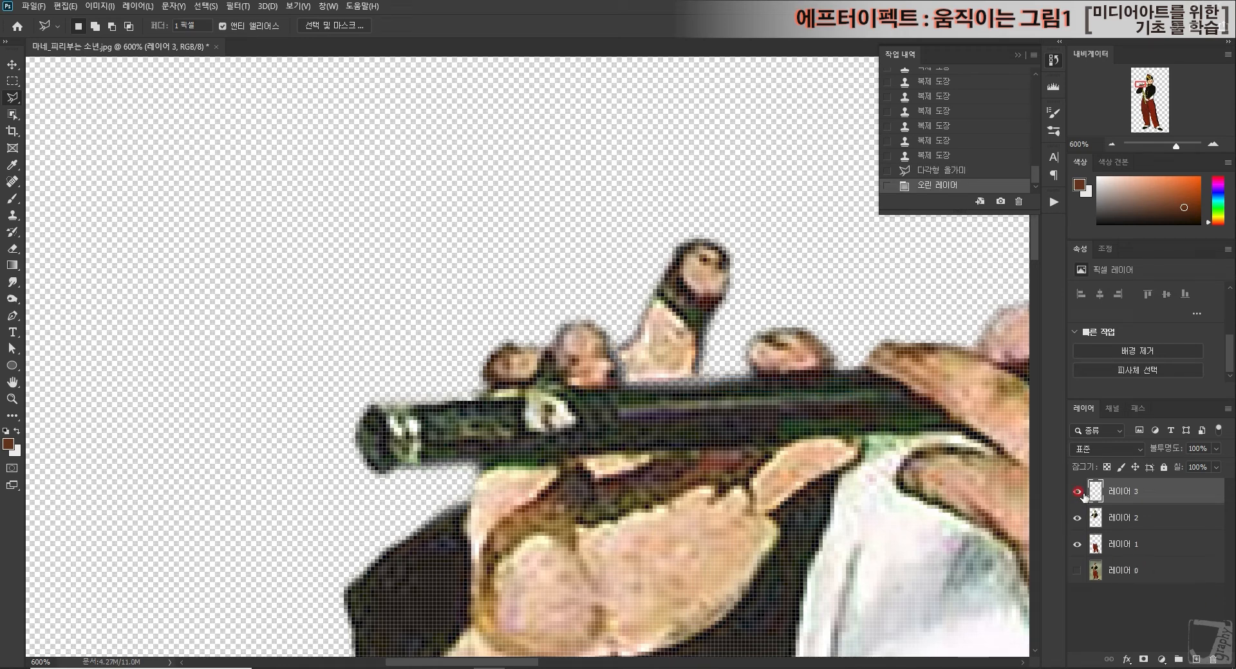
Check the cut-out finger by toggling its layer's visibility and try moving it against the flute.
click(1083, 494)
click(1083, 495)
click(13, 64)
mouse_move(693, 257)
mouse_down()
mouse_move(693, 350)
mouse_move(693, 244)
mouse_up()
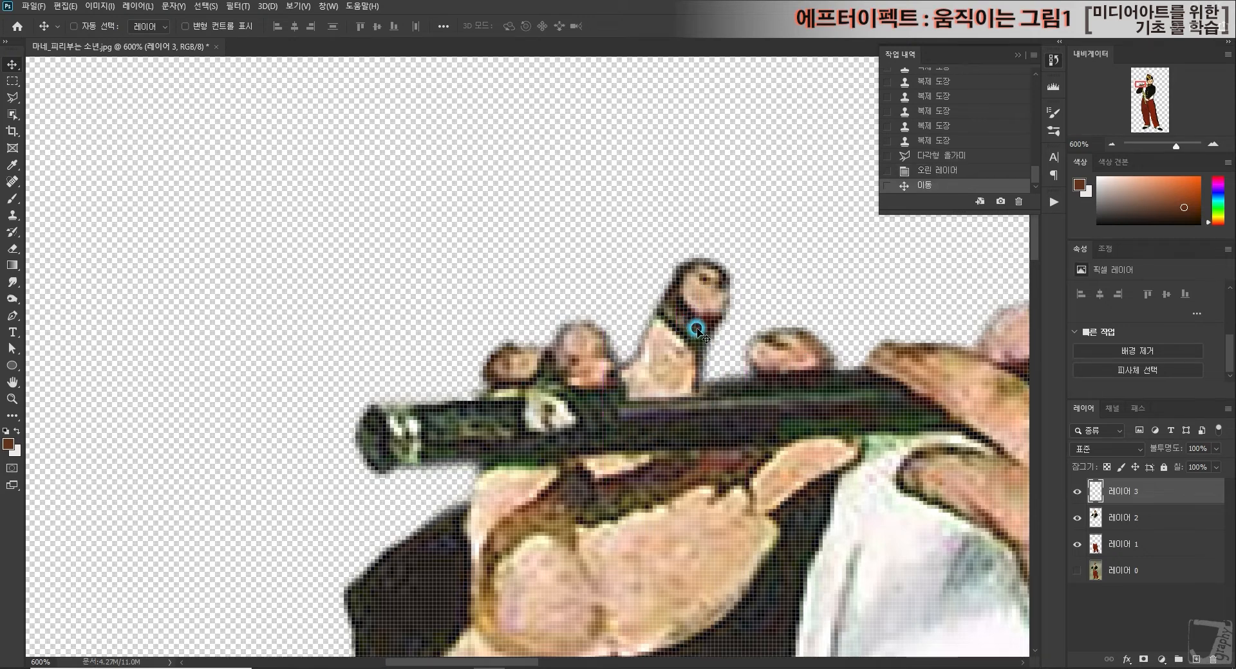
Place the finger layer directly below the upper-body layer and erase the stray pixels beside the finger's base.
click(1121, 494)
drag(1125, 500, 1125, 523)
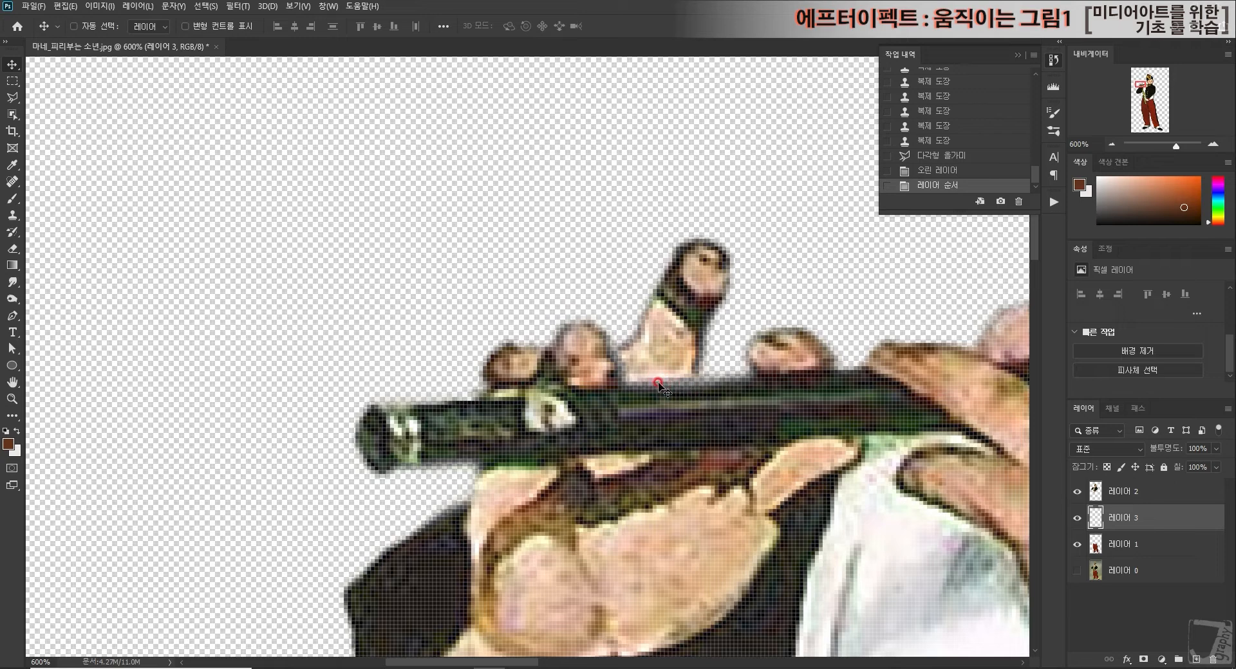
click(1075, 493)
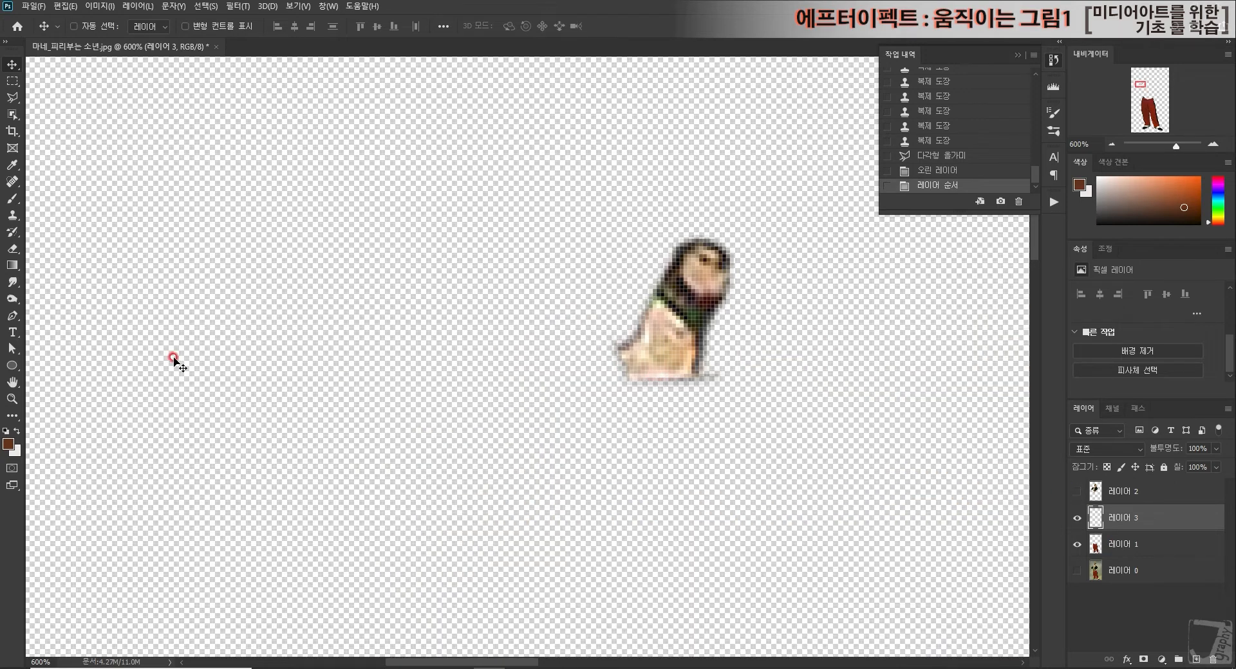
click(9, 250)
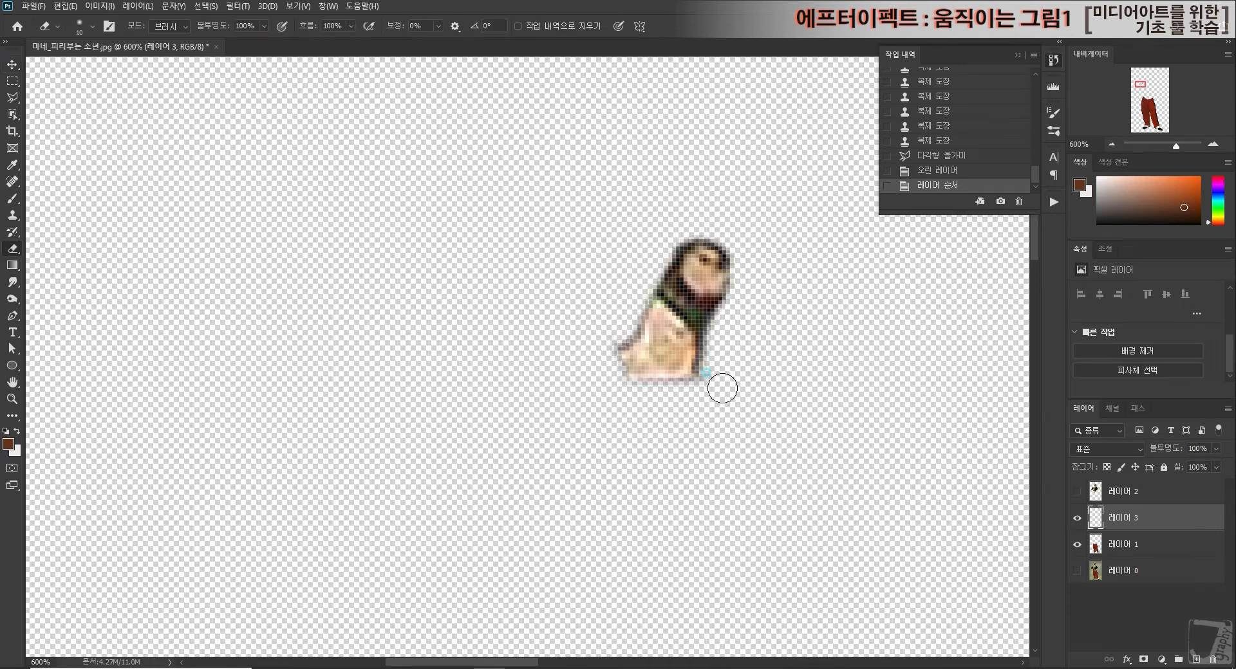
drag(522, 344, 590, 333)
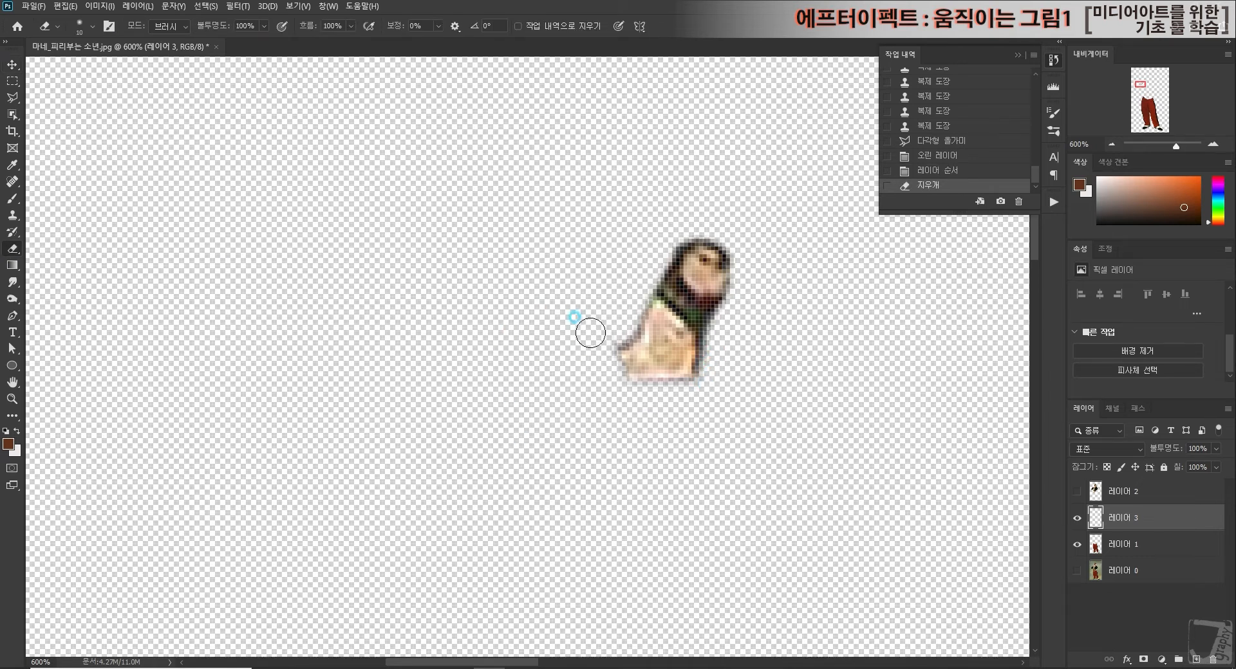
click(591, 358)
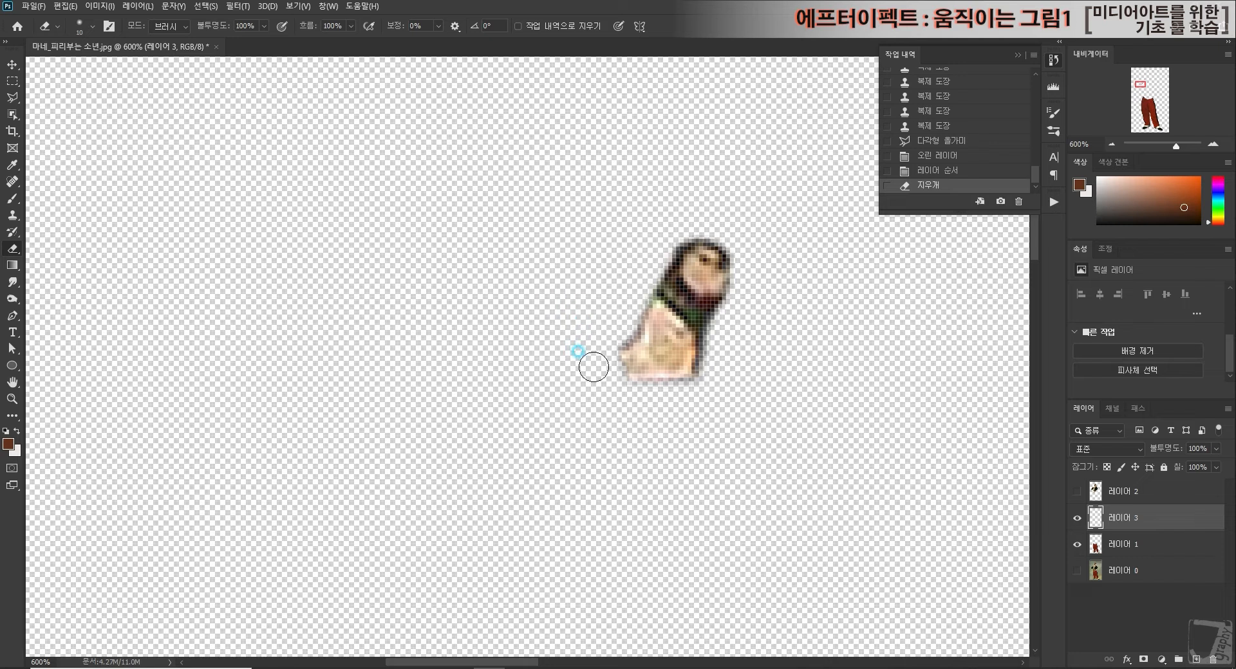
Extend the finger's cut base downward with a 4 px Clone Stamp brush and show the upper-body layer again.
click(6, 215)
click(92, 26)
drag(74, 69, 73, 69)
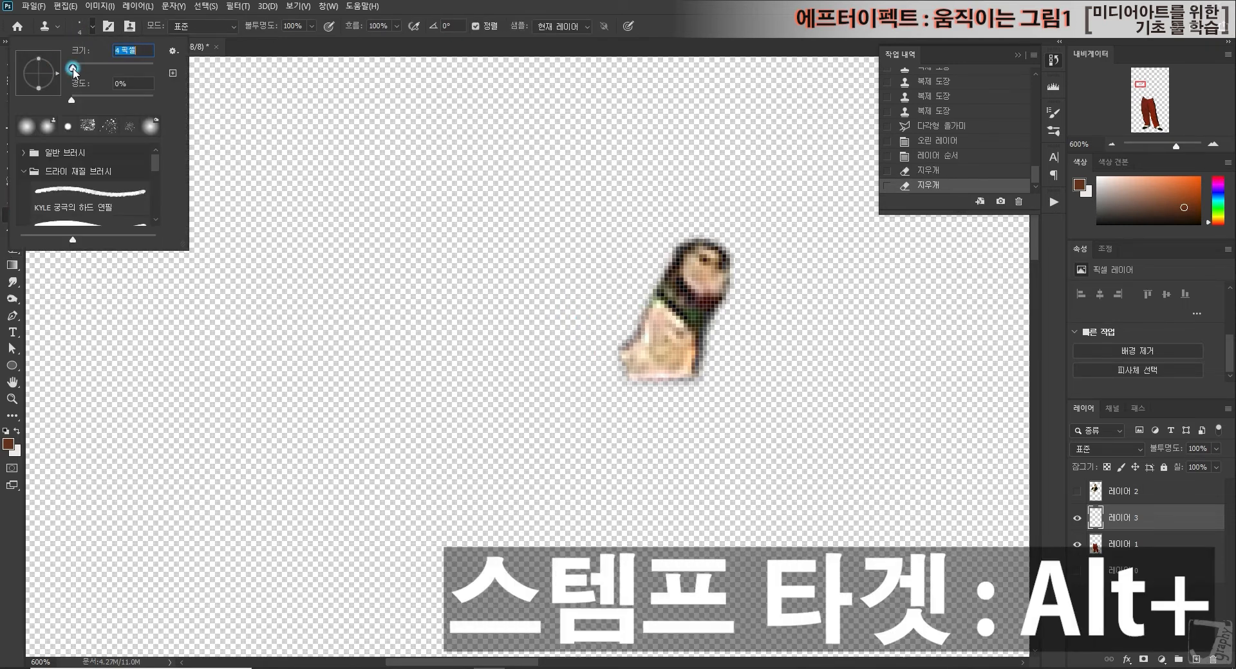
alt+click(633, 332)
mouse_move(615, 360)
mouse_down()
mouse_move(618, 381)
mouse_move(659, 386)
mouse_move(629, 394)
mouse_move(686, 394)
mouse_up()
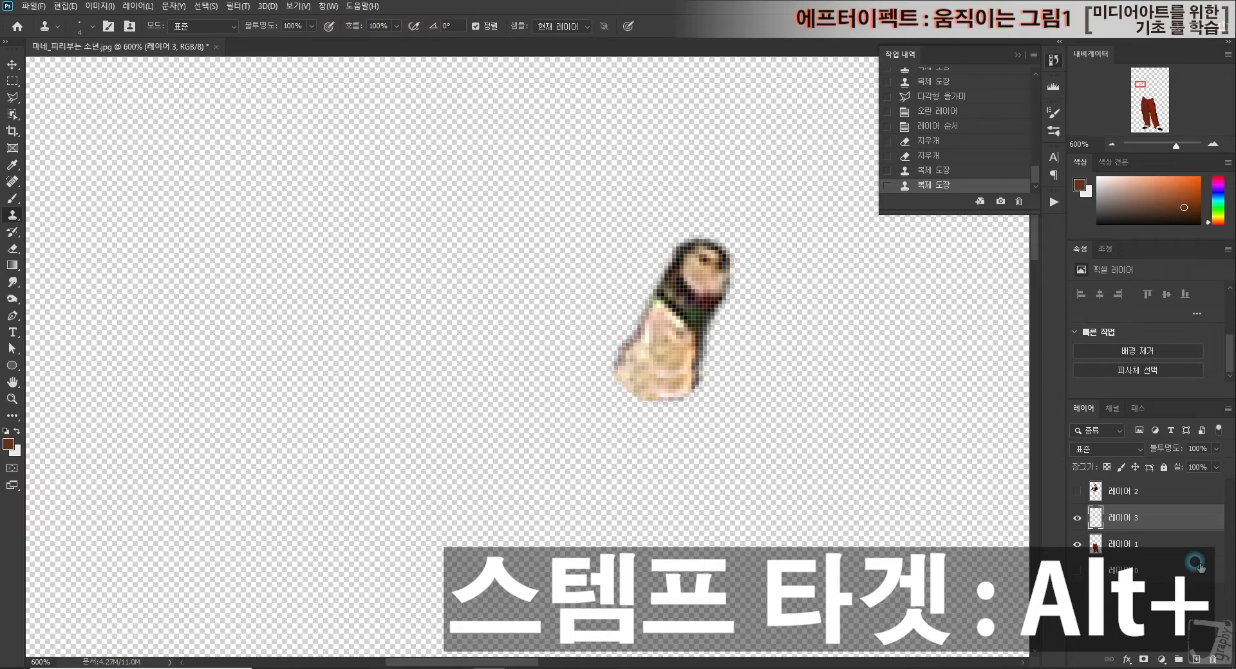
click(1077, 492)
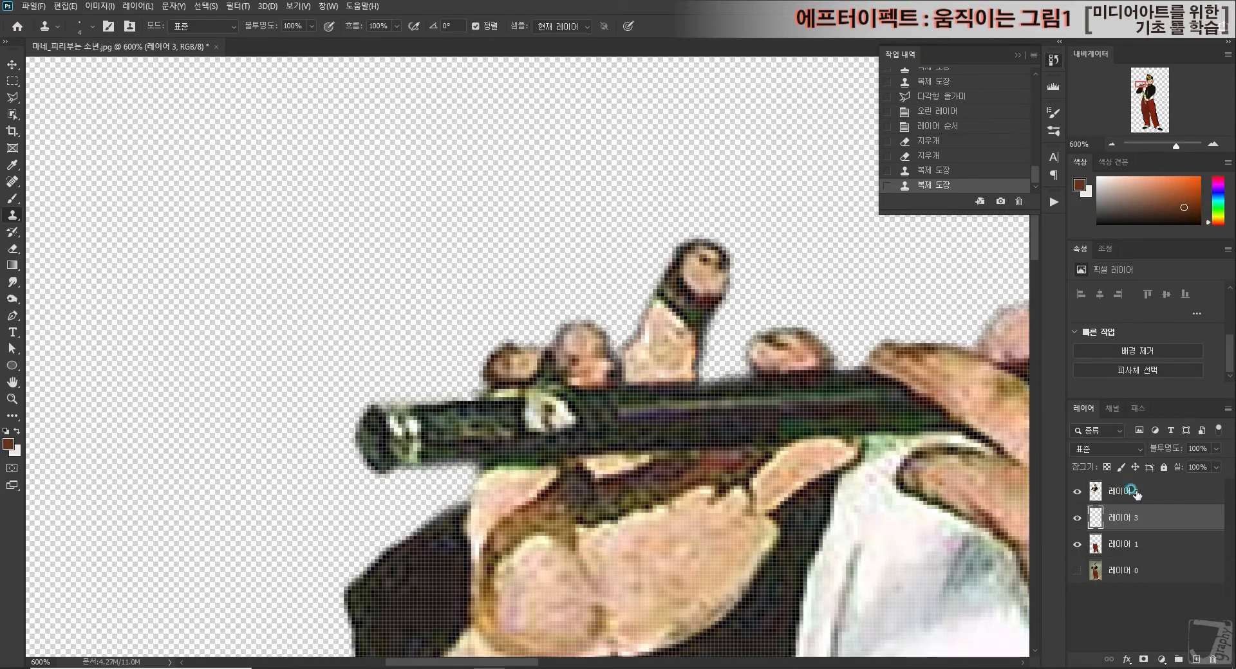
Cut the shorter fingertip beside the raised finger from the upper-body layer onto its own layer with the Polygonal Lasso.
click(1136, 493)
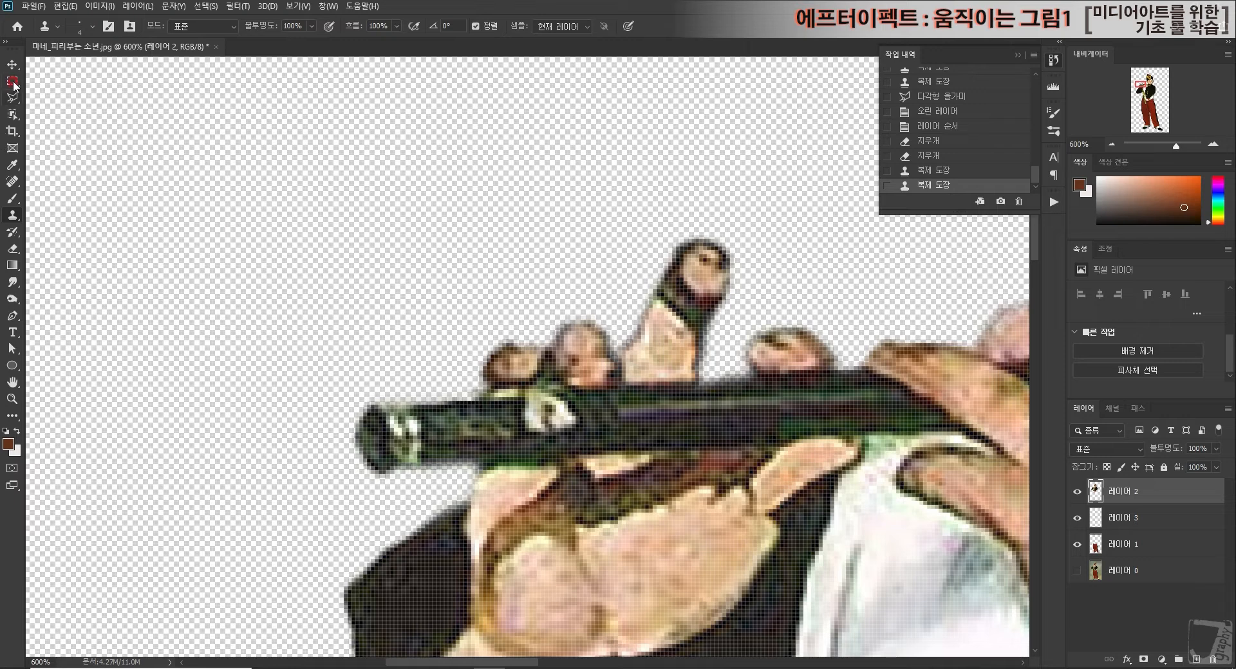
click(1077, 491)
click(1077, 491)
click(1120, 494)
click(18, 101)
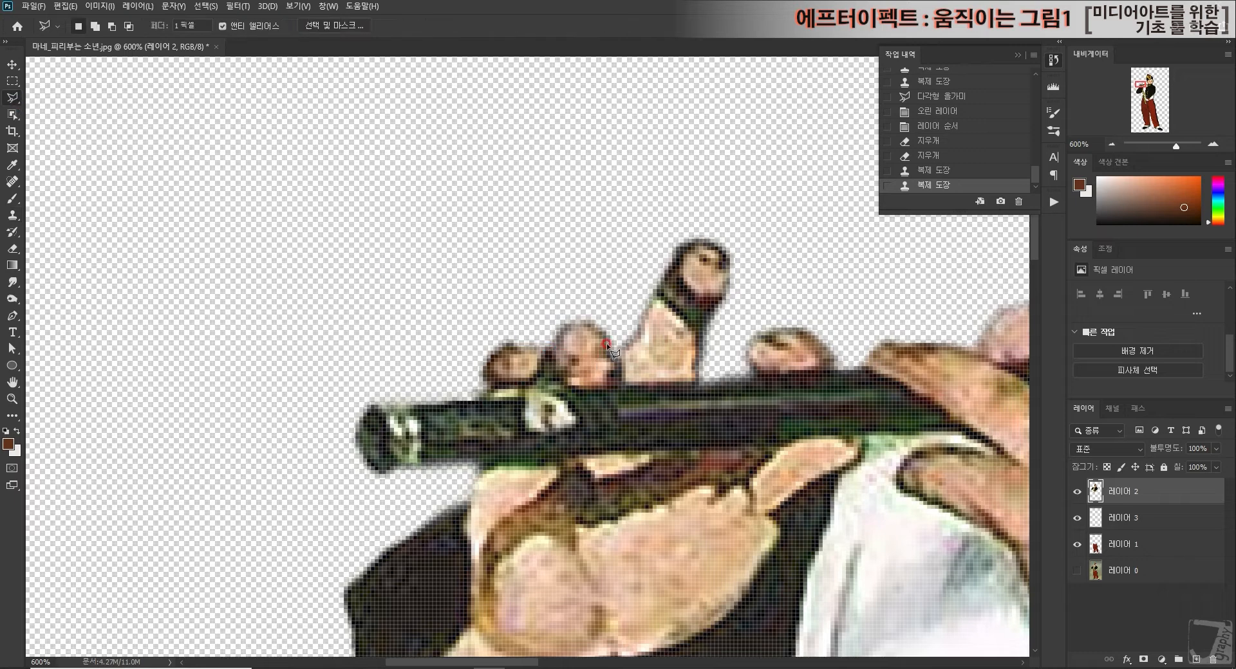
click(616, 346)
mouse_move(624, 363)
mouse_down()
mouse_move(604, 397)
mouse_move(568, 394)
mouse_move(537, 328)
mouse_up()
click(536, 328)
right_click(575, 311)
click(618, 456)
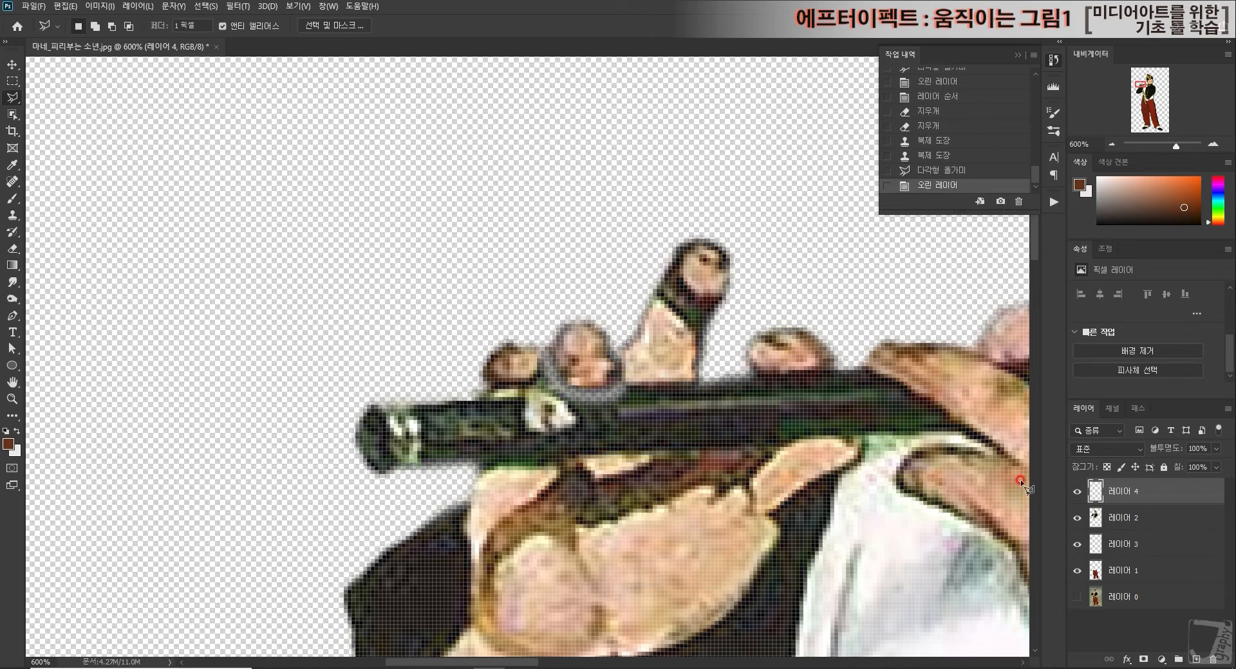
Place the fingertip layer directly below the upper-body layer, then test lifting the fingertip off the flute and undo the move.
click(13, 68)
drag(1128, 505, 1127, 531)
mouse_move(586, 358)
mouse_down()
mouse_move(592, 307)
mouse_move(588, 357)
mouse_move(592, 324)
mouse_up()
key(ctrl)
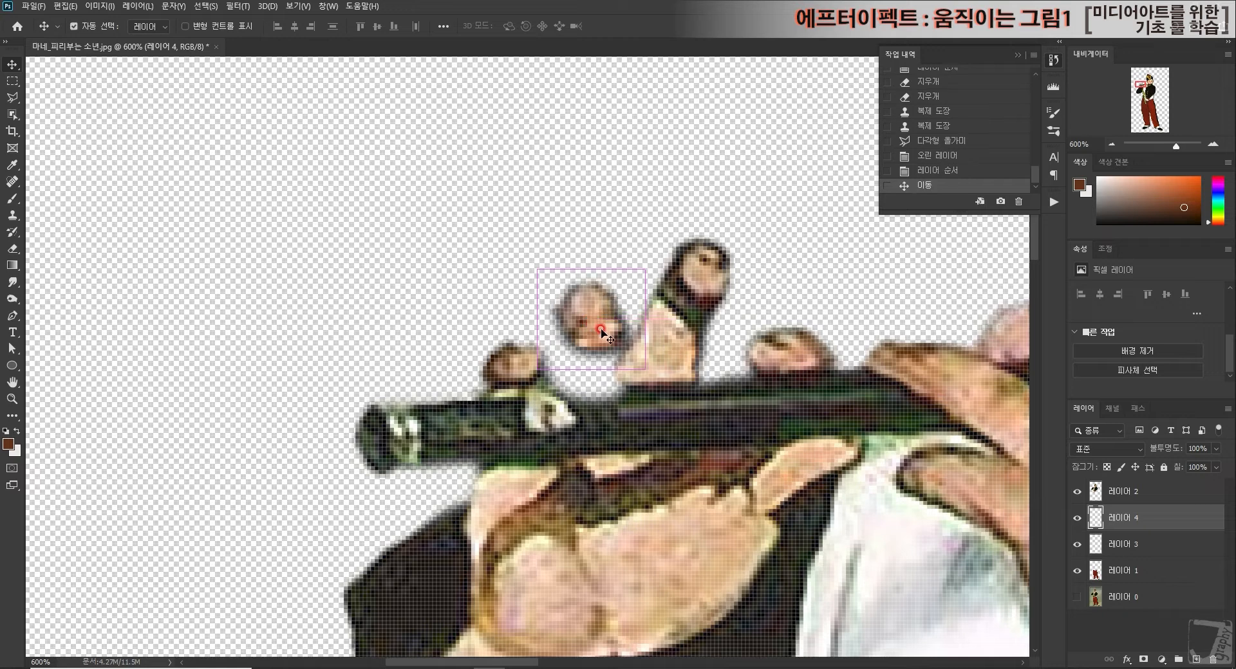
key(ctrl+z)
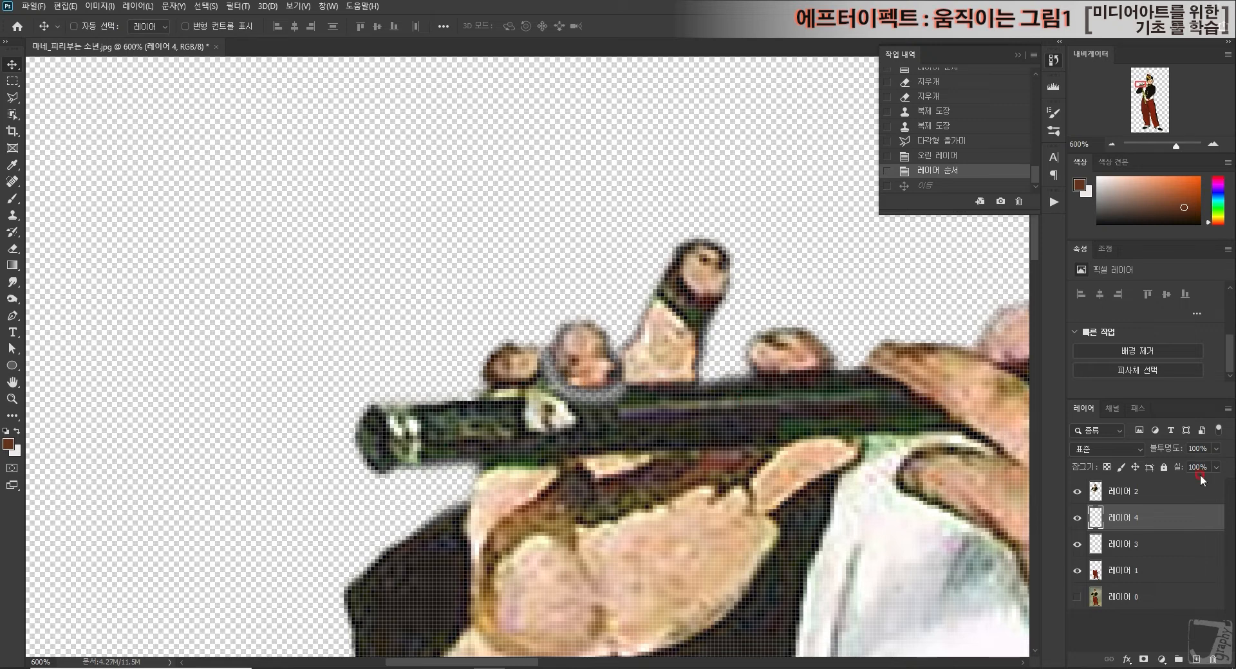
With the upper body hidden, duplicate the raised-finger layer and fit the copy beneath the fingertip using Free Transform.
click(1076, 491)
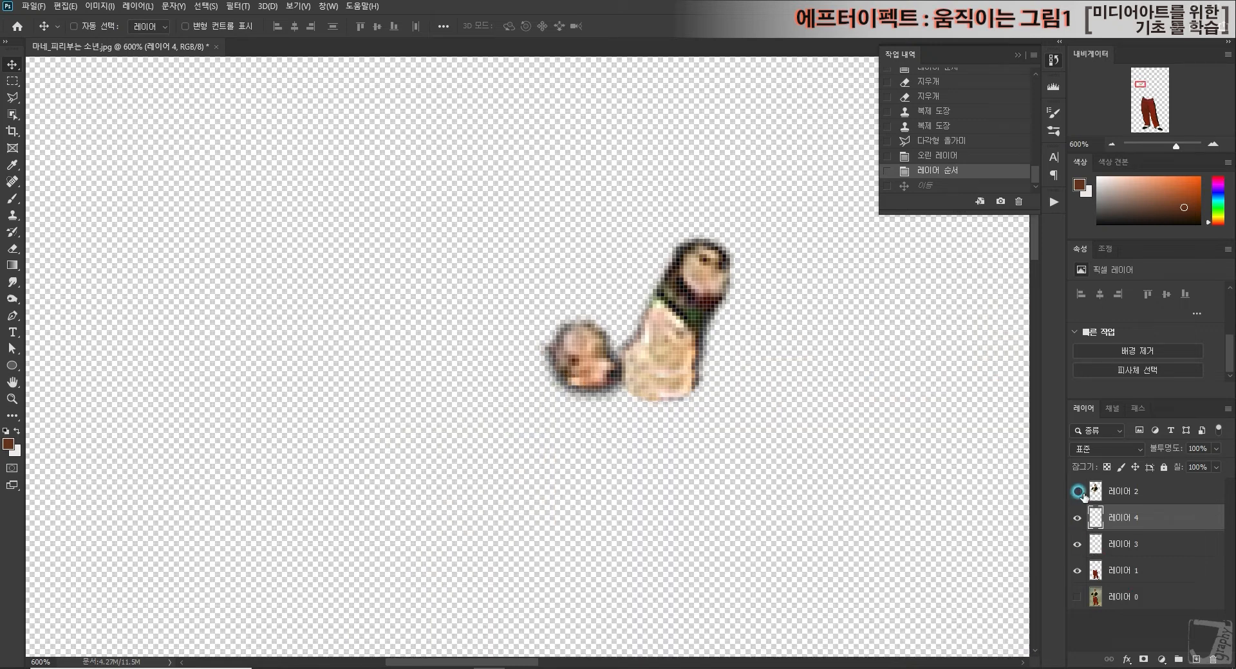
click(1130, 549)
drag(1136, 548, 1195, 659)
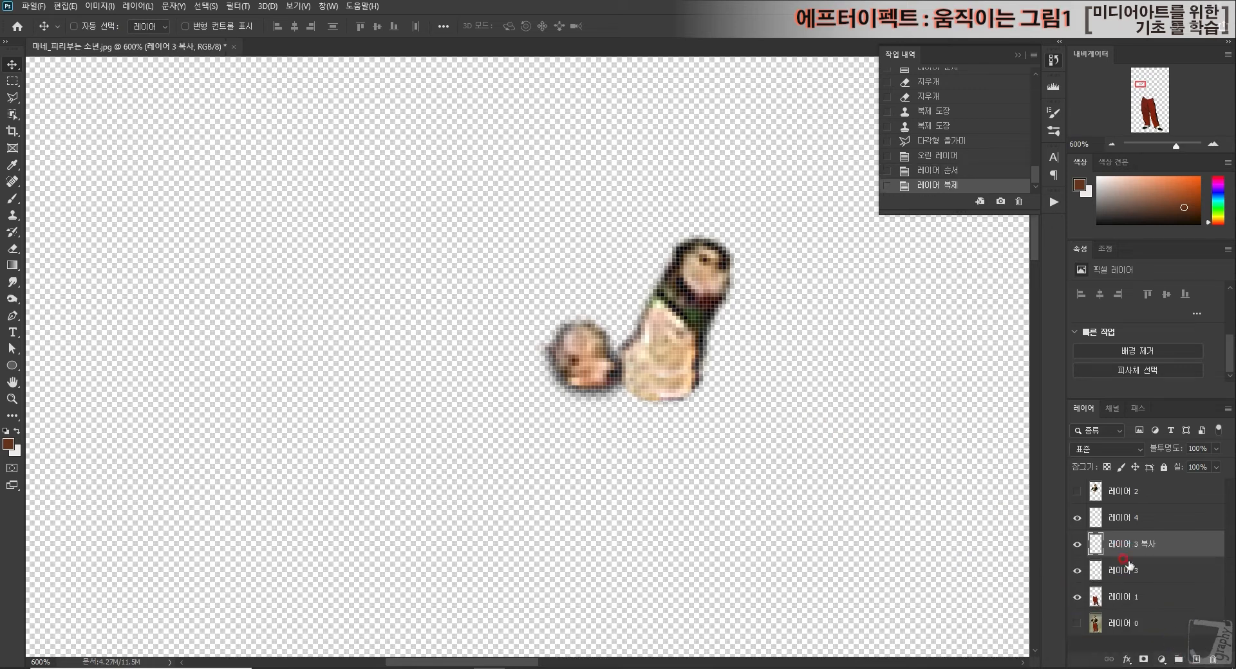
drag(713, 316, 643, 398)
key(ctrl)
key(ctrl+t)
key(ctrl+z)
drag(495, 397, 490, 397)
key(Return)
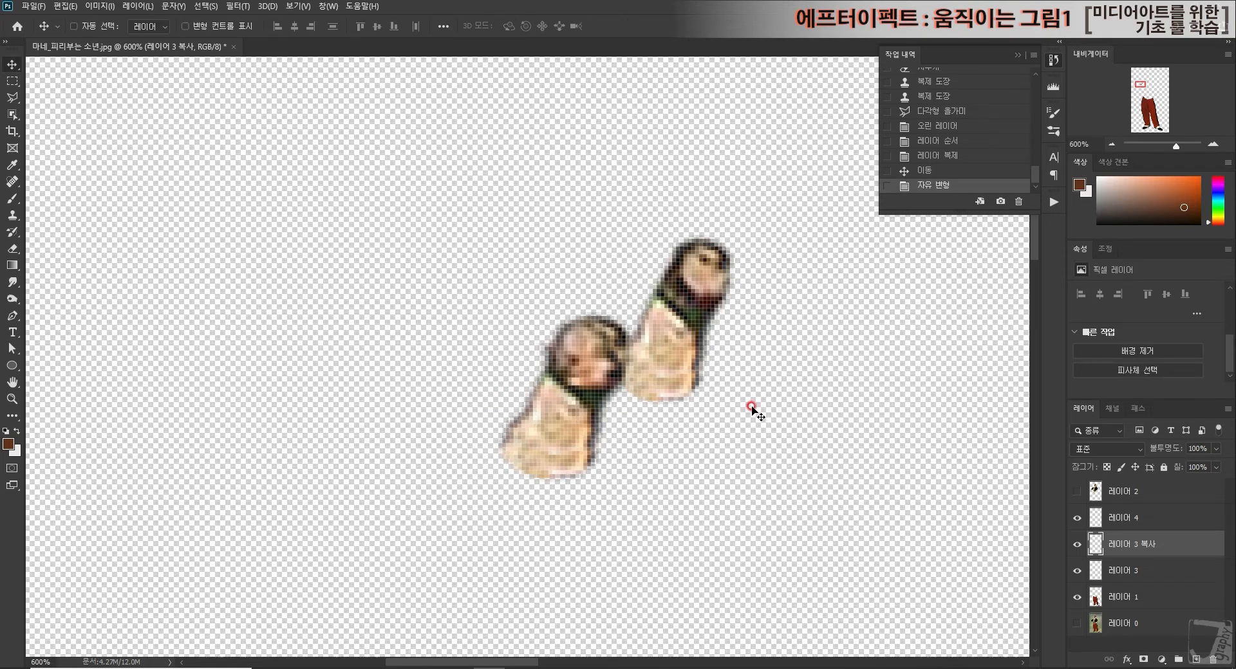
Erase the parts of the duplicated finger that stick out around the fingertip.
click(14, 251)
drag(618, 323, 584, 312)
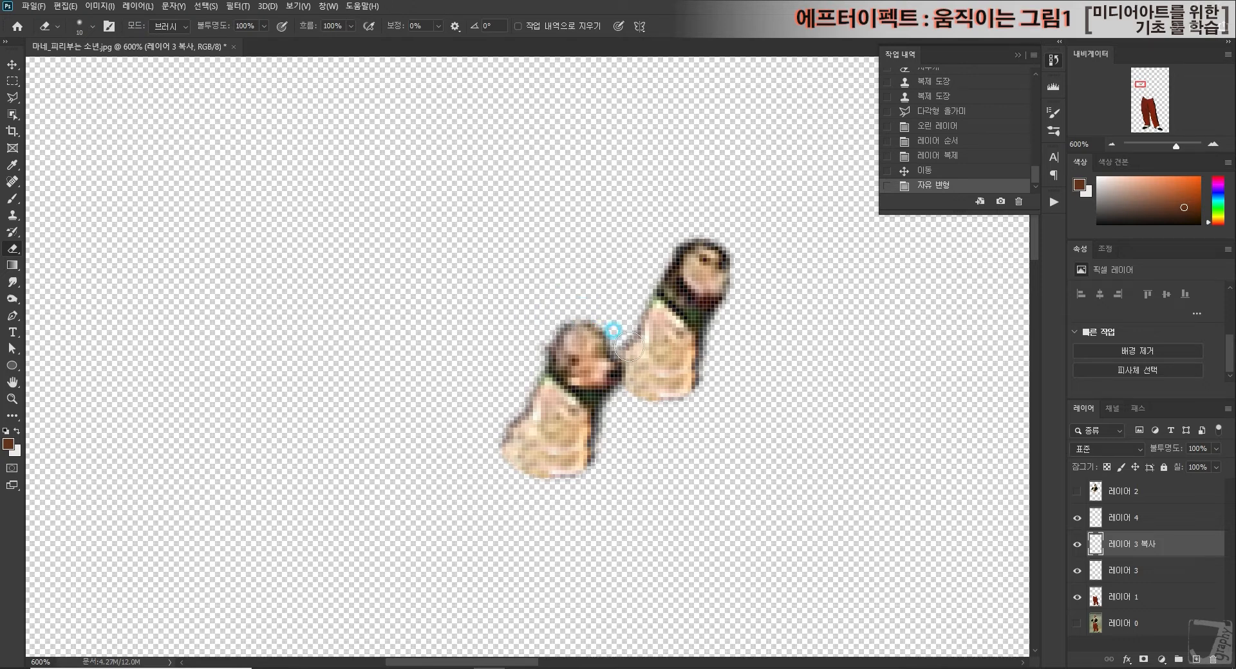
mouse_move(593, 320)
mouse_down()
mouse_move(618, 341)
mouse_move(587, 316)
mouse_up()
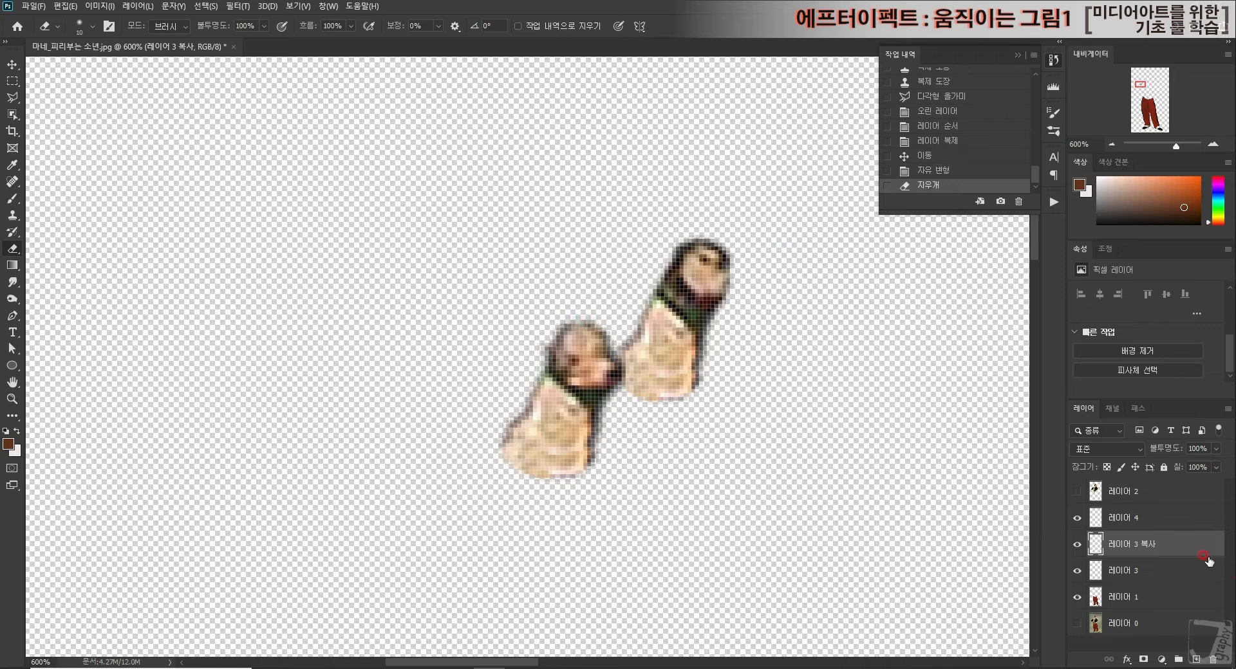
Merge the fingertip layer with the duplicated finger layer beneath it.
click(1076, 491)
click(1076, 491)
click(1128, 500)
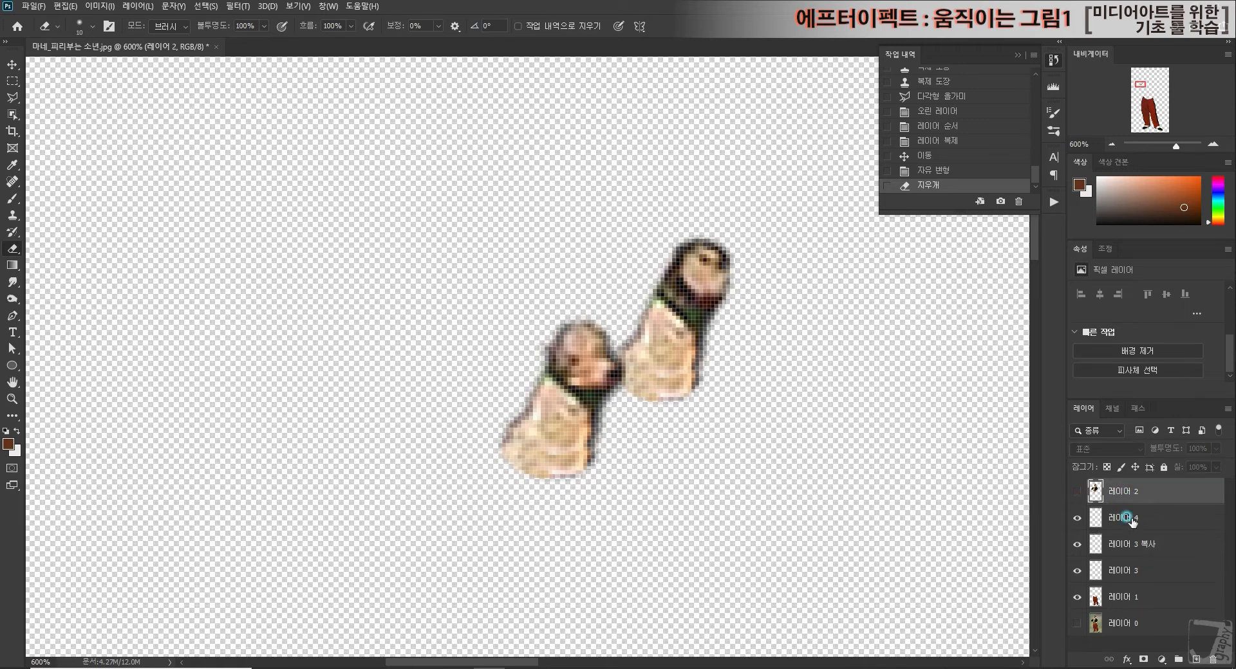
click(1127, 519)
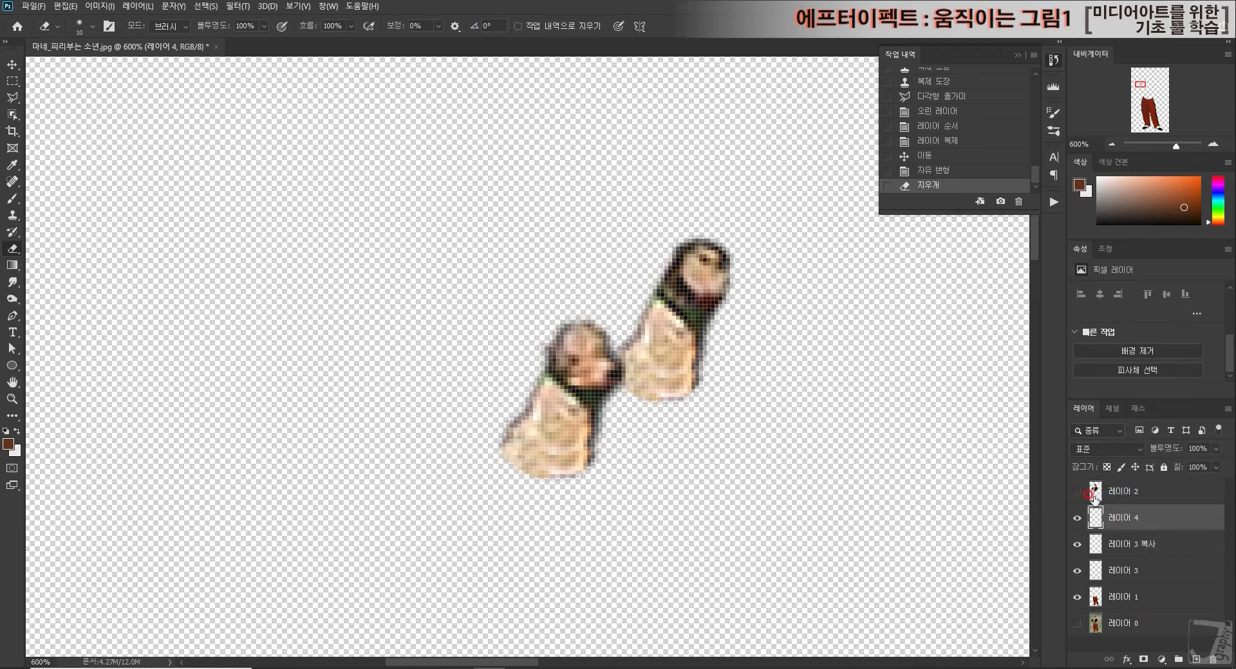
ctrl+click(1128, 545)
right_click(1127, 546)
click(1132, 381)
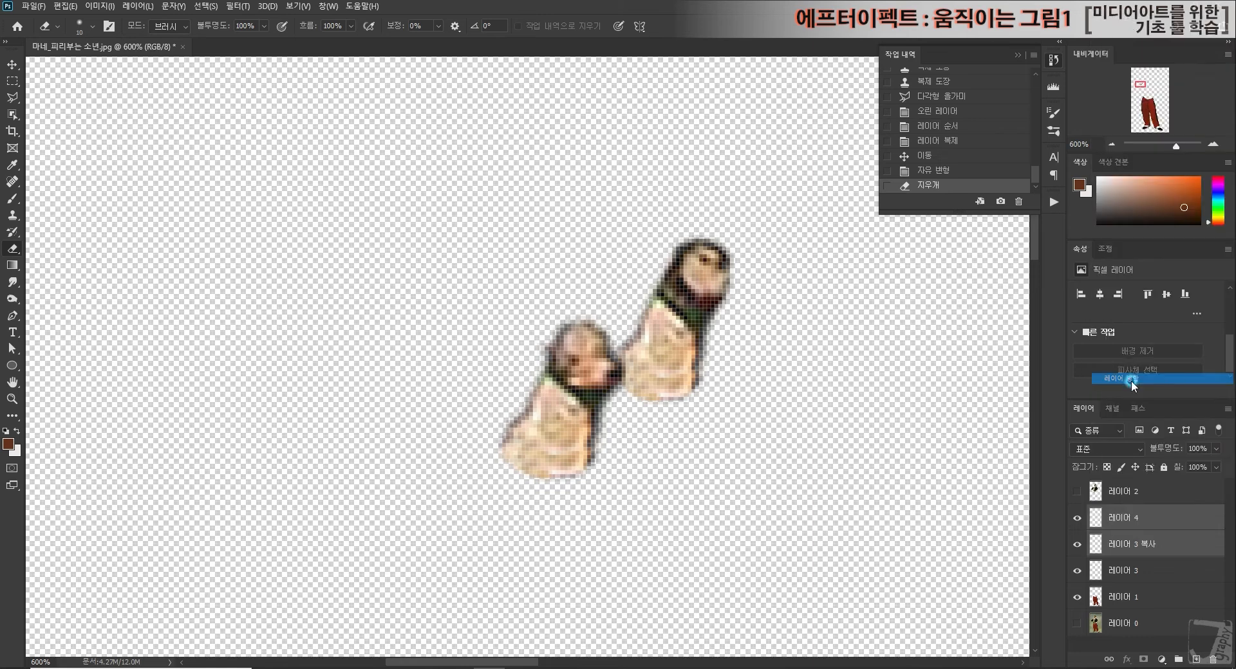
Show the upper-body layer, test lifting the merged finger from behind the flute, and undo the move.
click(12, 64)
click(1076, 492)
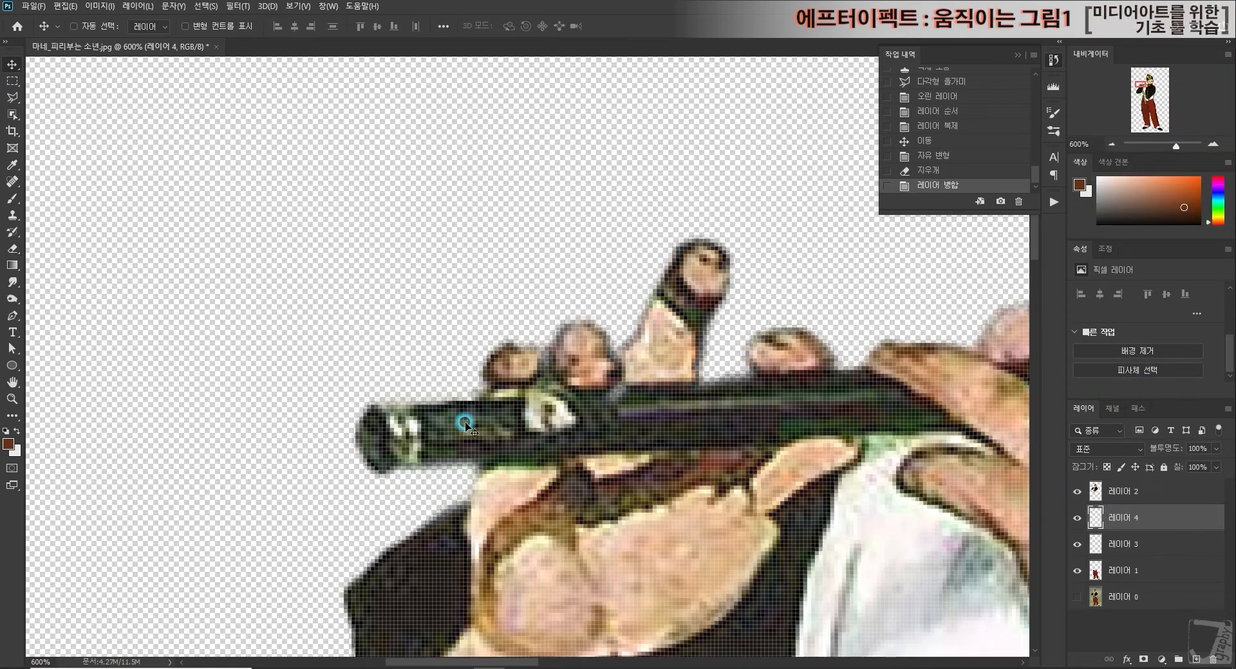
drag(614, 384, 606, 341)
key(ctrl)
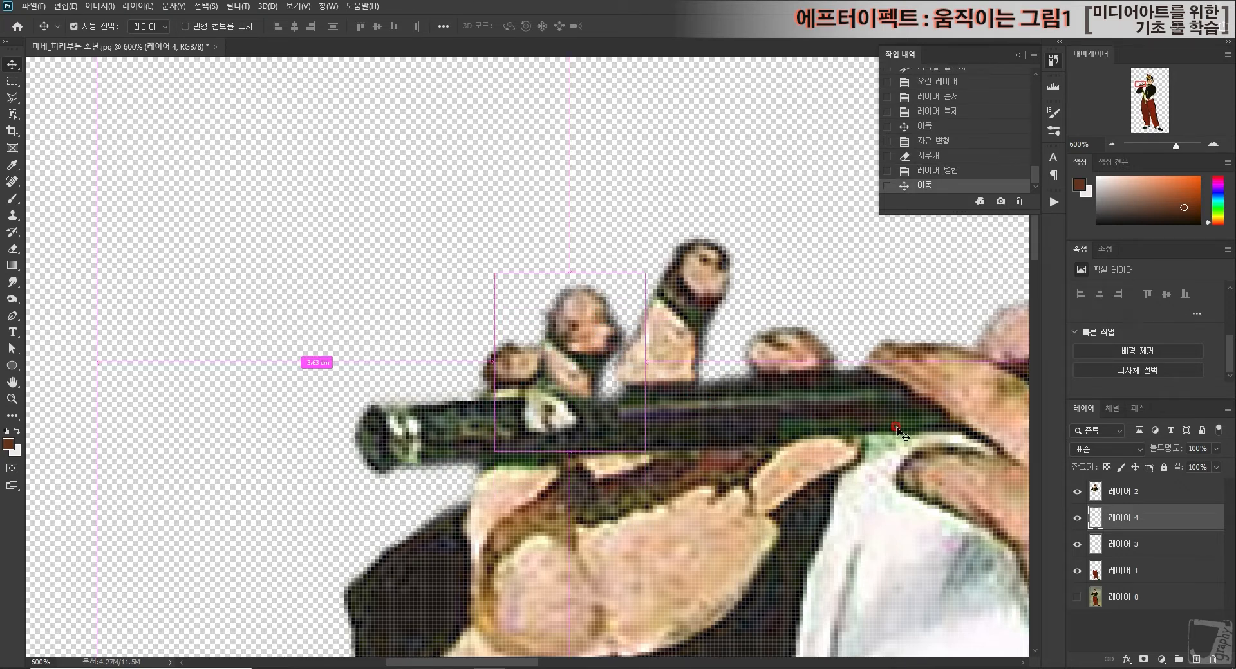
key(ctrl+z)
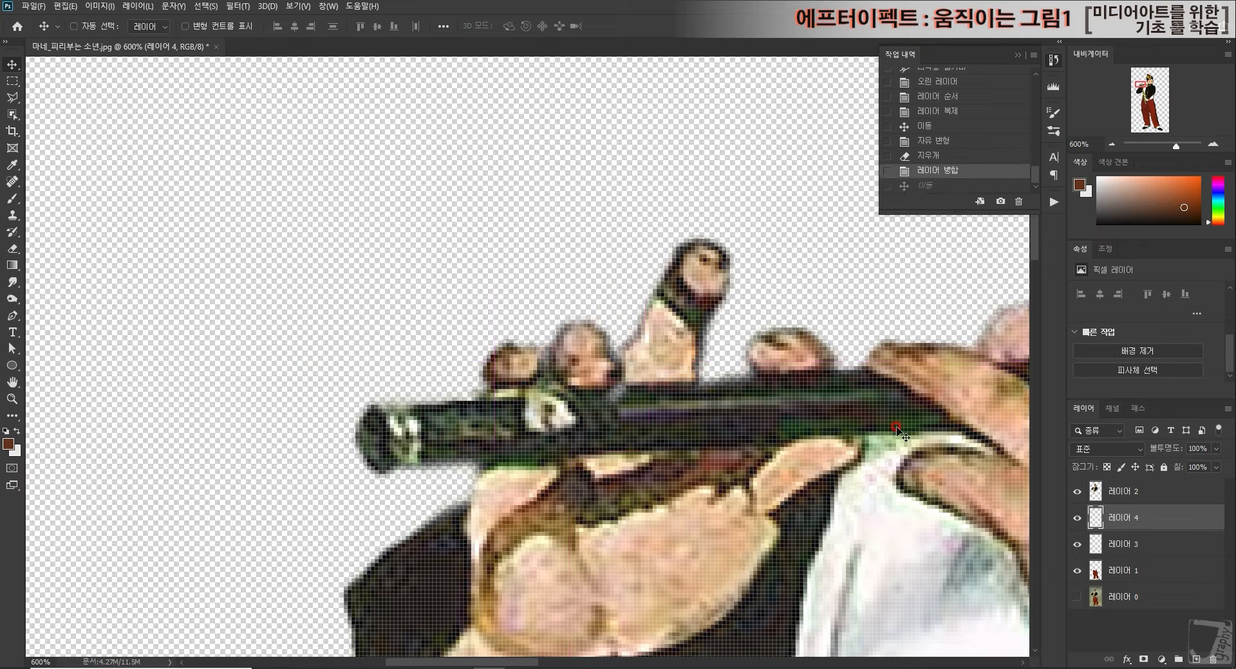
Hide finger layer 4 and repair the flute's upper edge behind it on layer 2 with the Clone Stamp.
click(1077, 518)
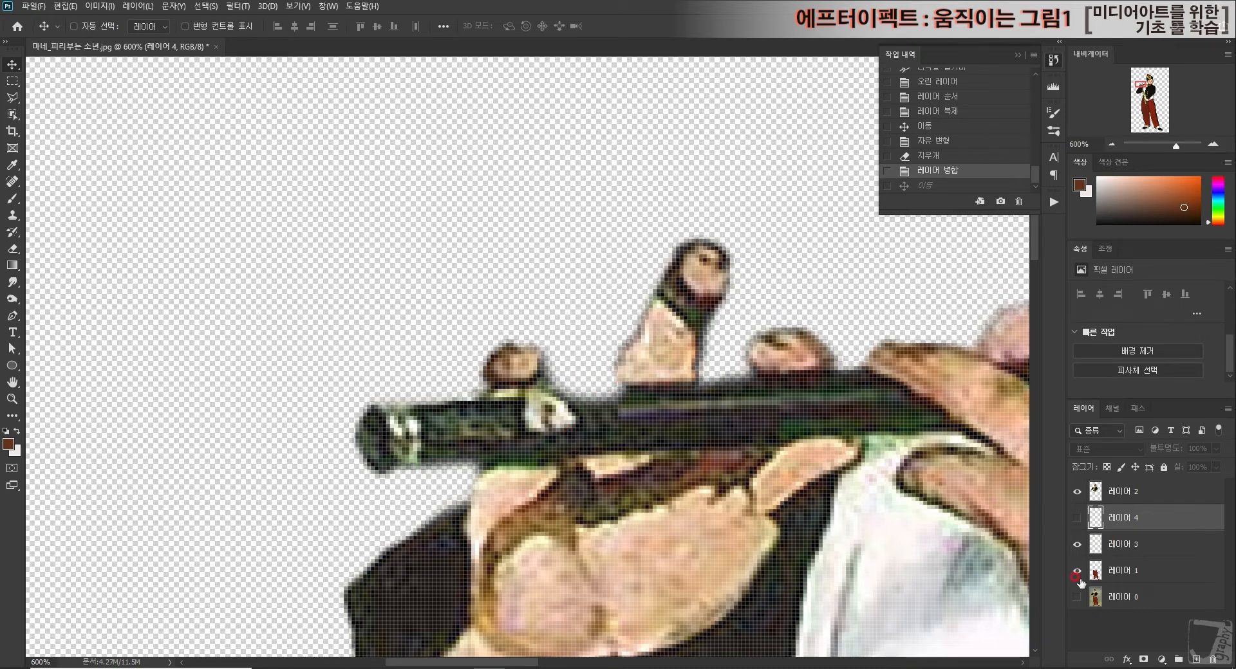
click(1120, 494)
click(20, 219)
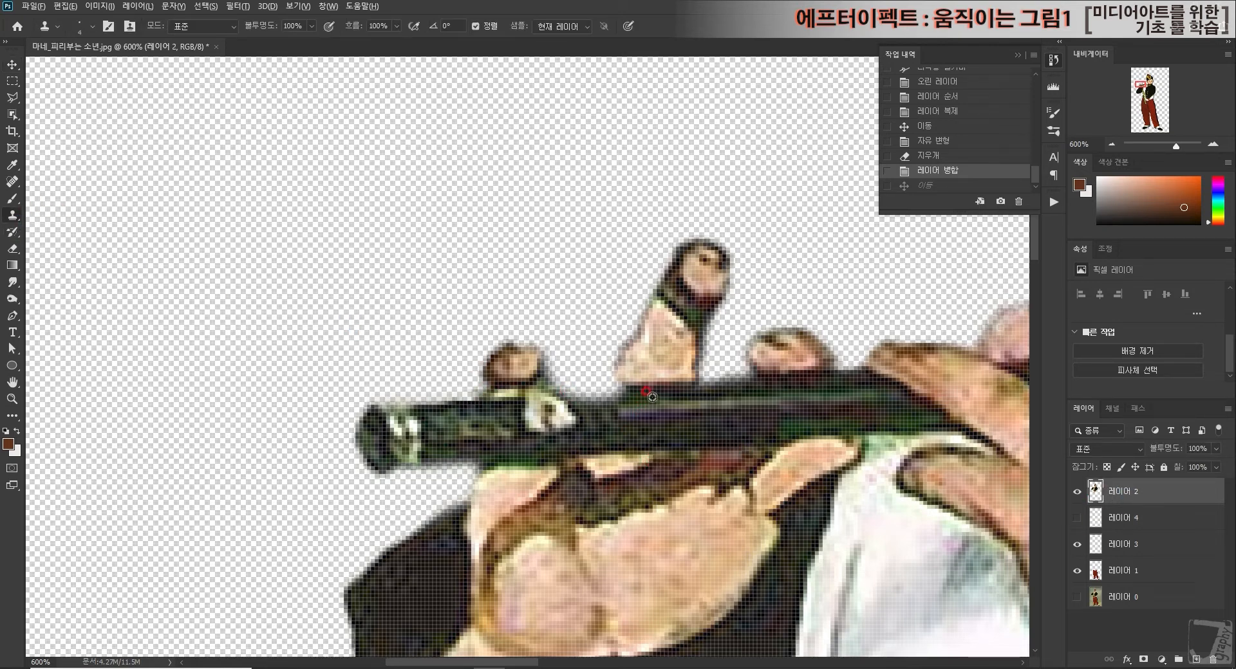
mouse_move(623, 400)
mouse_down()
mouse_move(571, 398)
mouse_move(622, 393)
mouse_move(563, 396)
mouse_move(619, 386)
mouse_move(556, 399)
mouse_up()
alt+click(614, 389)
click(584, 398)
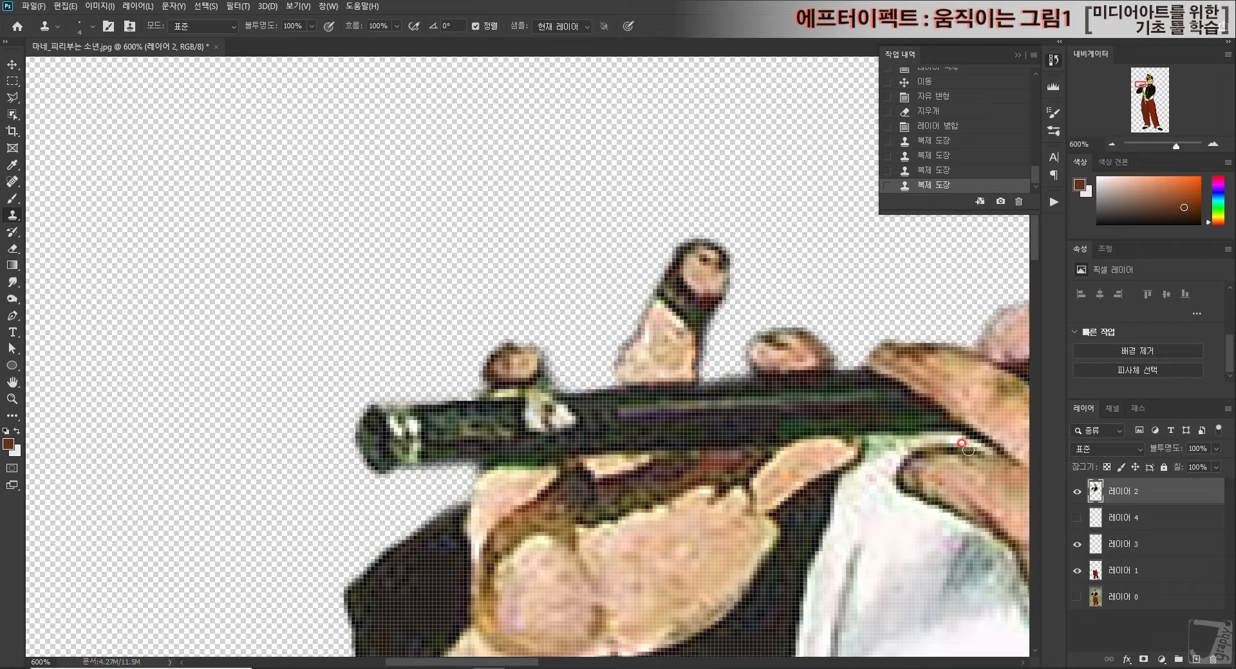
Retouch the lower edge of the raised finger on layer 3 with the Clone Stamp, and show layer 4 again.
click(1123, 547)
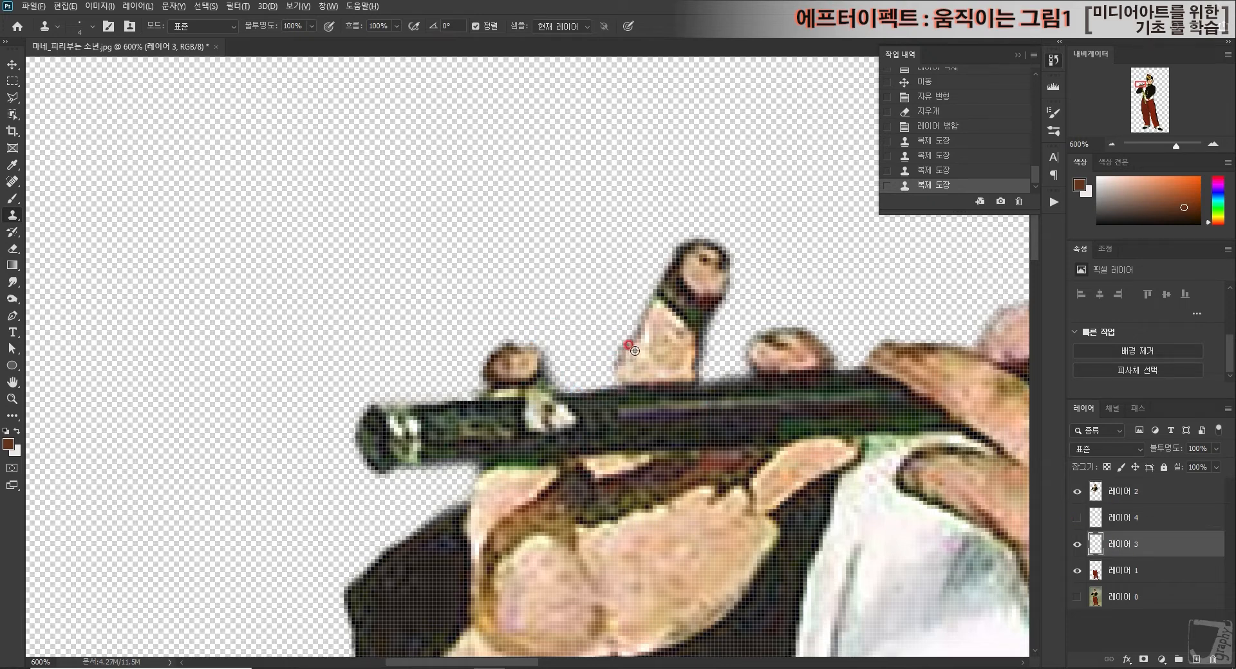
mouse_move(610, 369)
mouse_down()
mouse_move(621, 383)
mouse_move(600, 389)
mouse_move(698, 401)
mouse_up()
click(1076, 519)
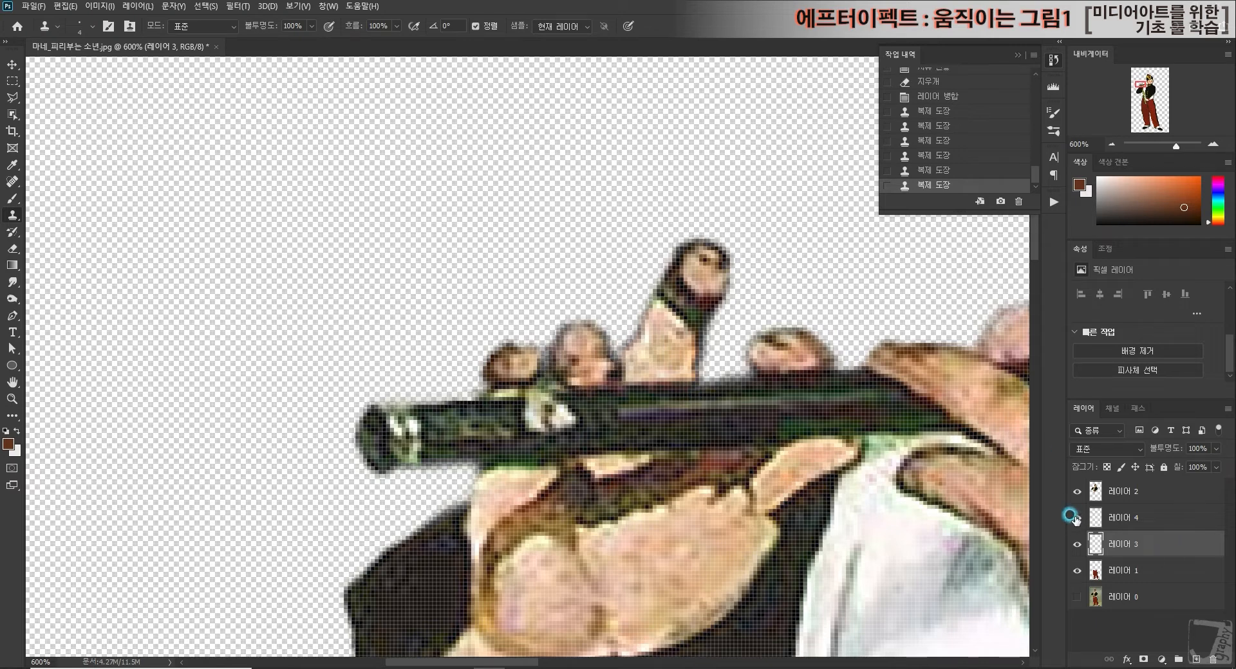
Test moving the layer 4 and layer 3 fingers behind the flute, undoing each move.
click(1126, 514)
click(12, 65)
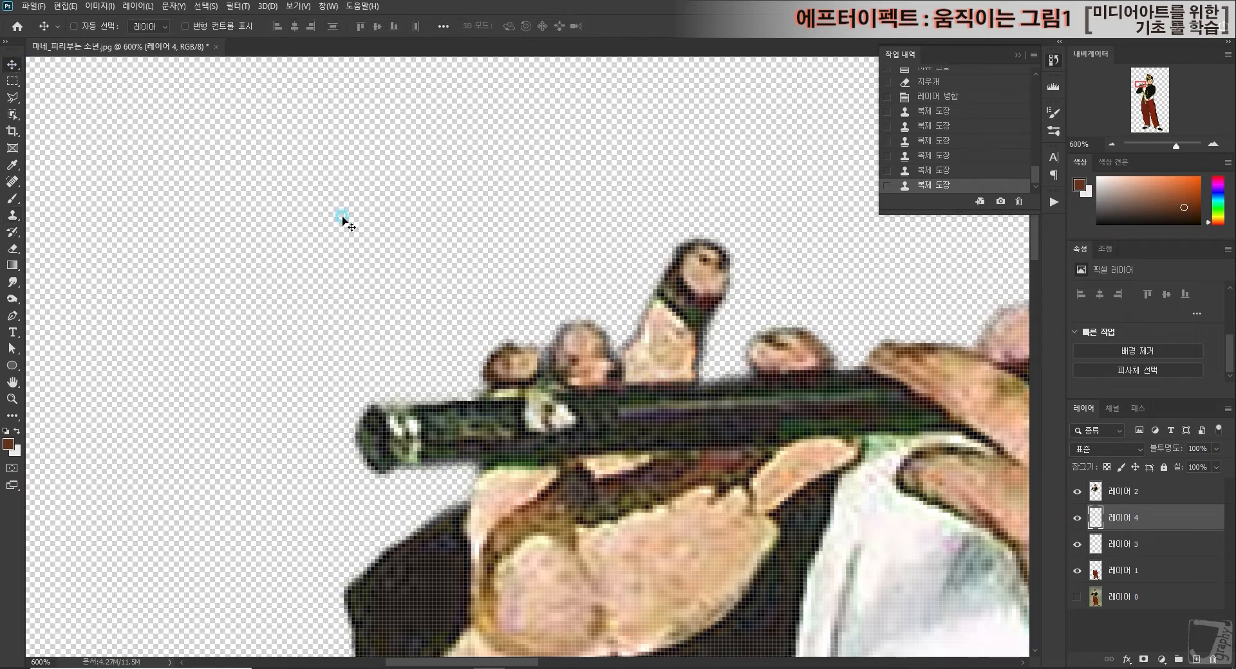
drag(606, 351, 611, 303)
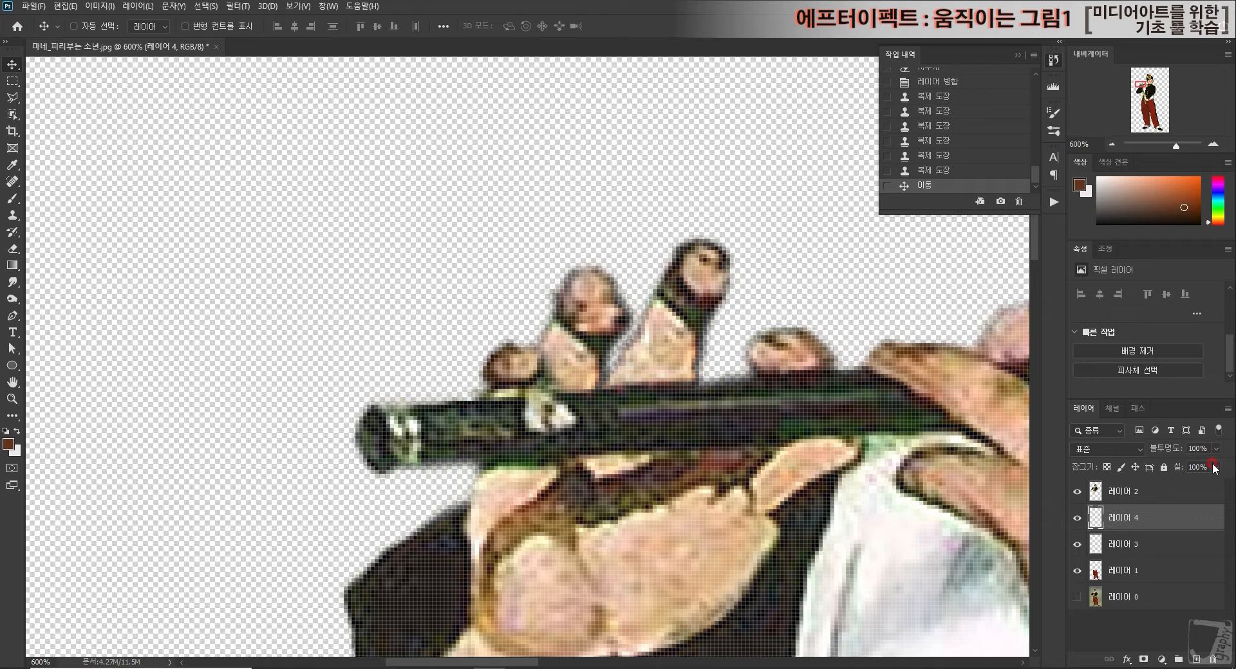
key(ctrl+z)
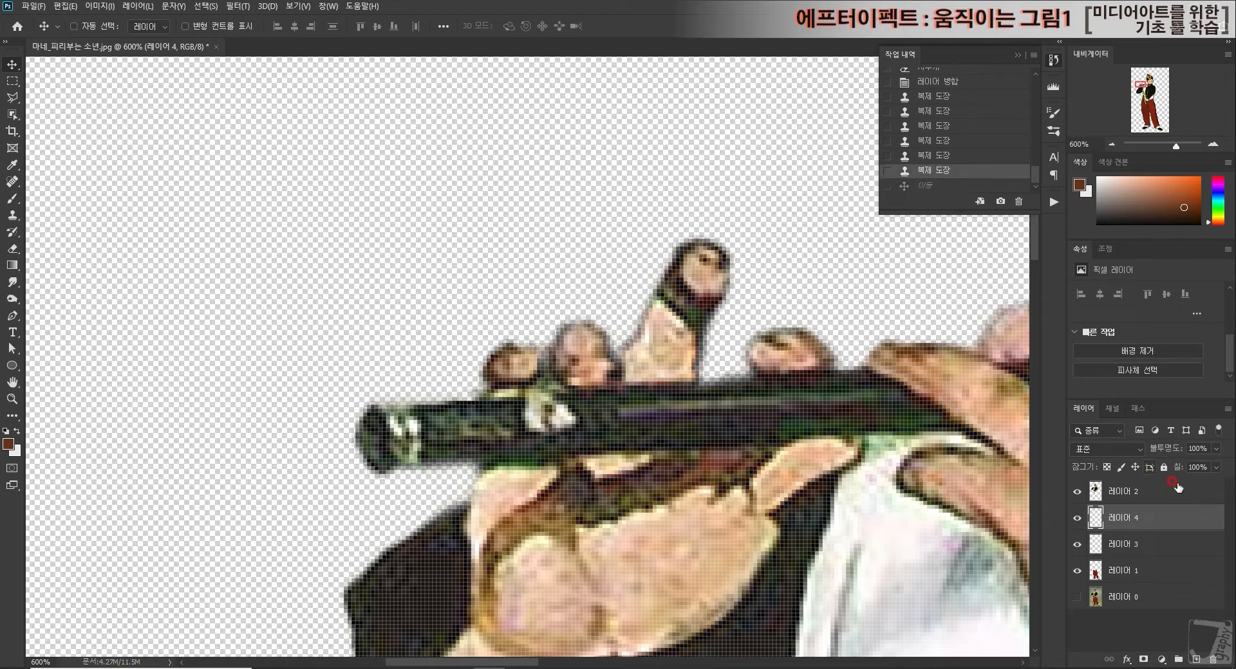
click(1151, 546)
mouse_move(700, 301)
mouse_down()
mouse_move(691, 377)
mouse_move(700, 307)
mouse_up()
key(ctrl+z)
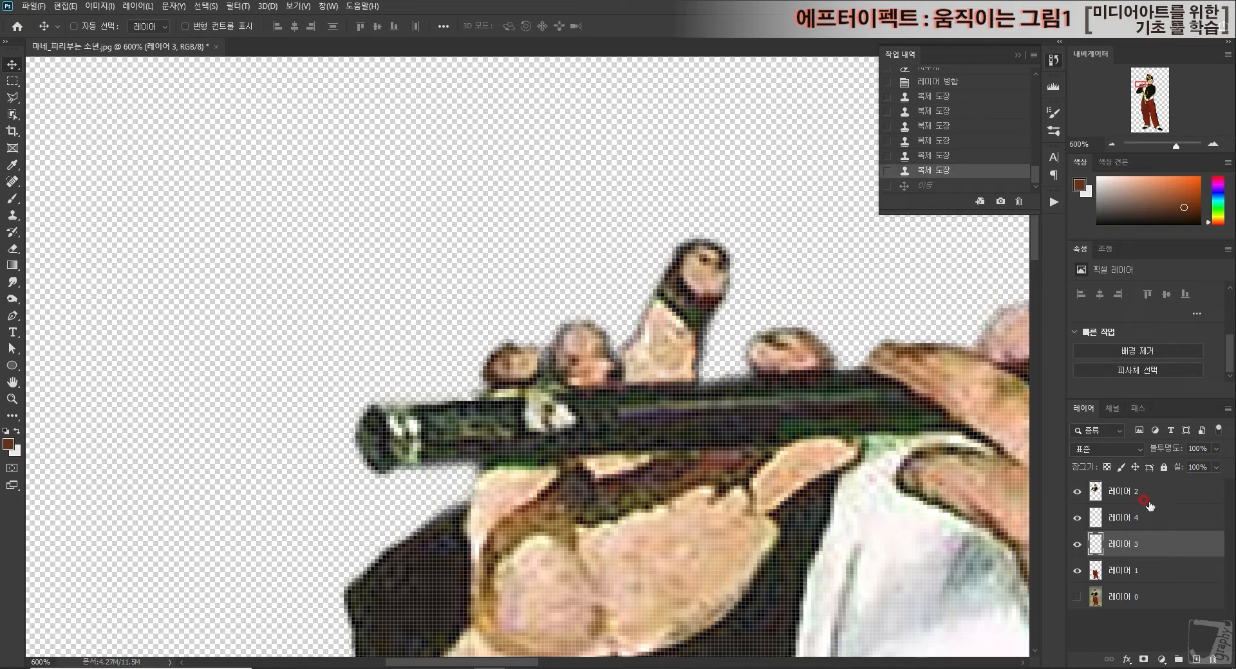
Outline the upper eyelid of the eye on the image's right with the Polygonal Lasso on layer 2, and copy it to a new layer.
click(1123, 492)
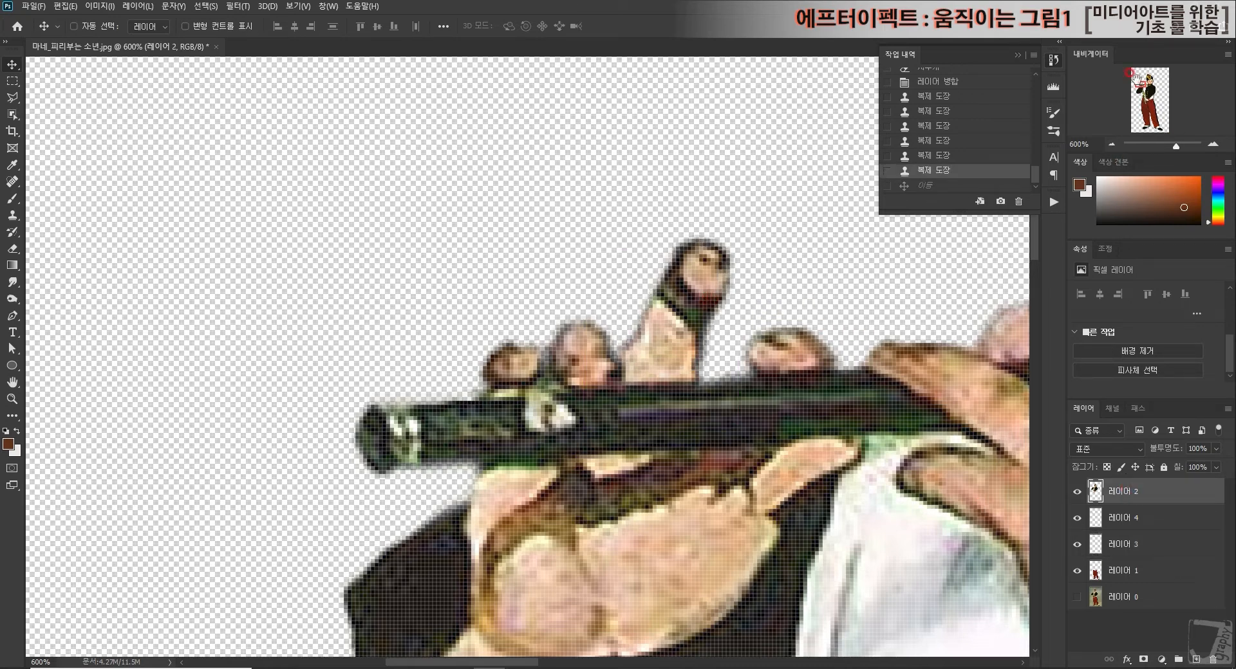
mouse_move(1138, 82)
mouse_down()
mouse_move(1149, 77)
mouse_move(1138, 72)
mouse_up()
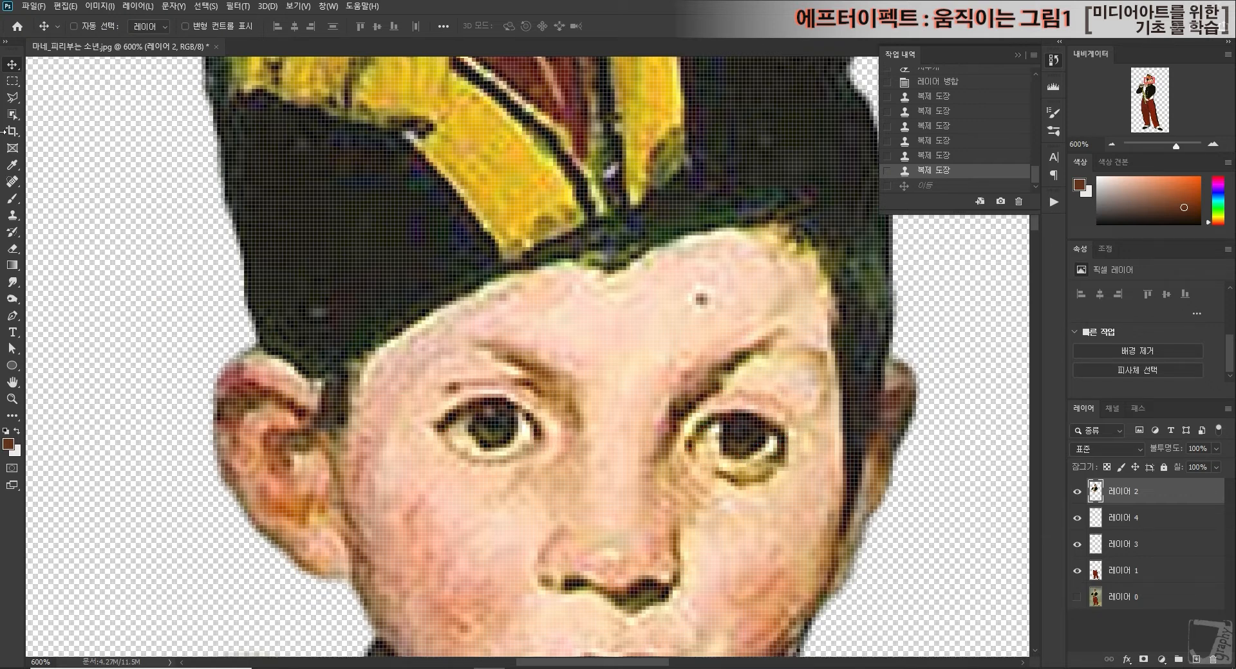
click(12, 100)
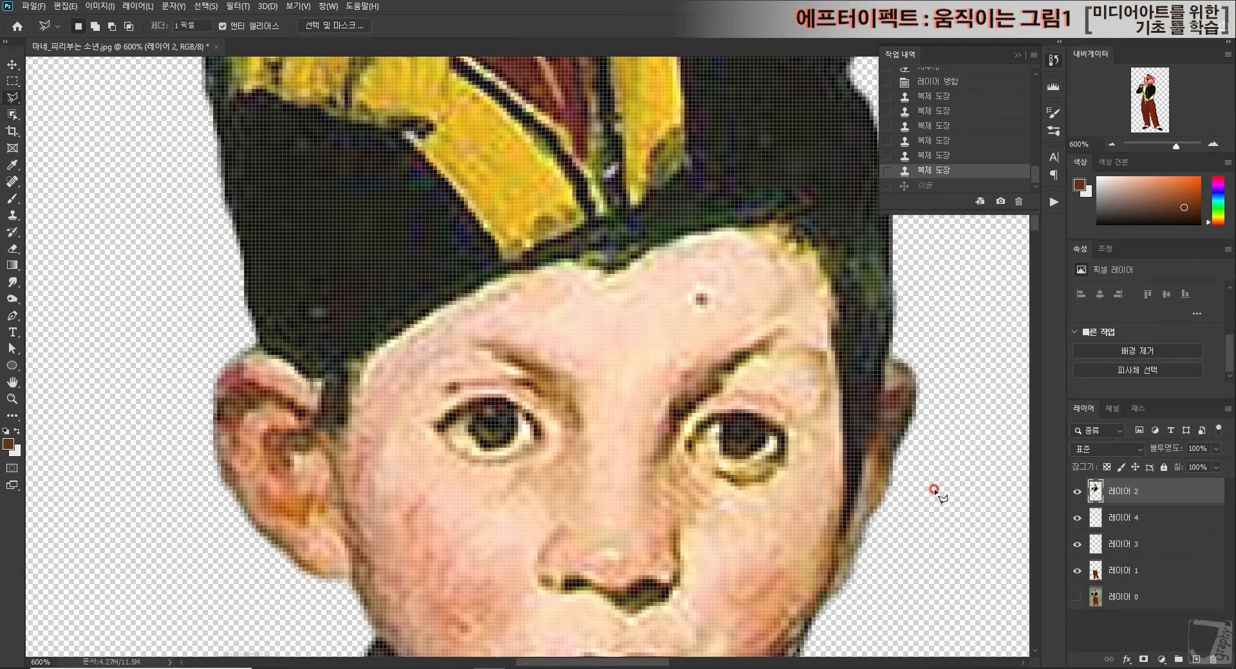
click(388, 249)
click(730, 417)
click(756, 424)
click(774, 436)
click(776, 438)
click(826, 446)
click(761, 354)
click(715, 396)
click(687, 425)
click(688, 426)
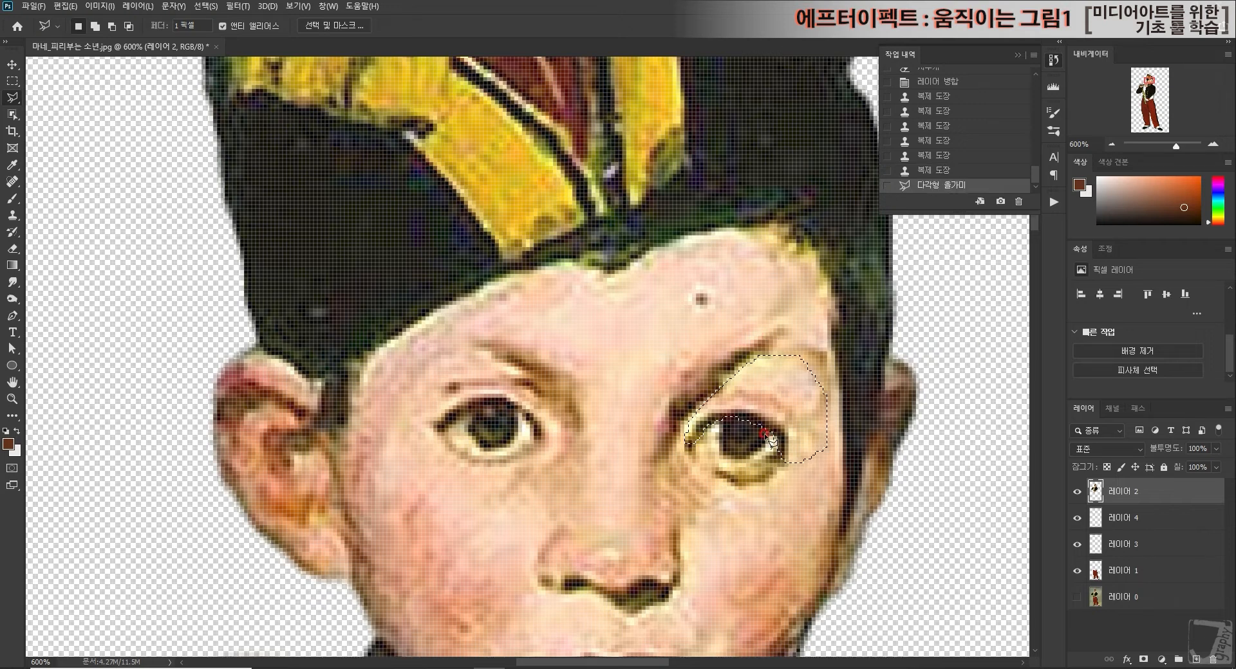
right_click(782, 400)
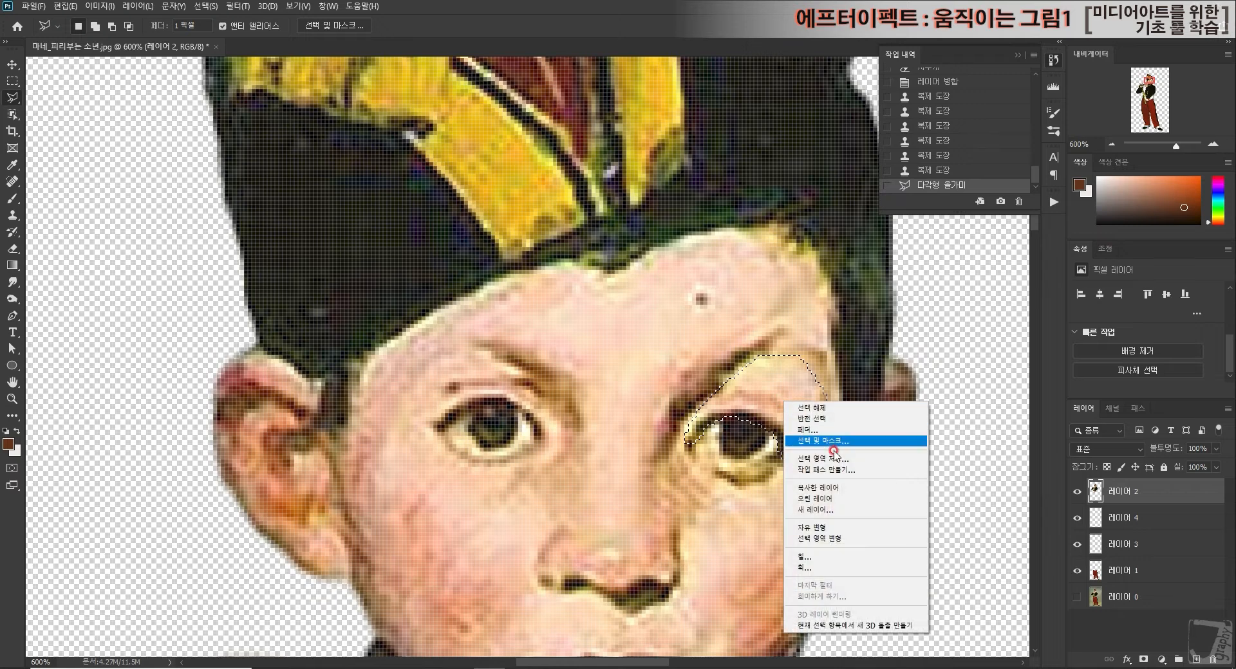
click(836, 489)
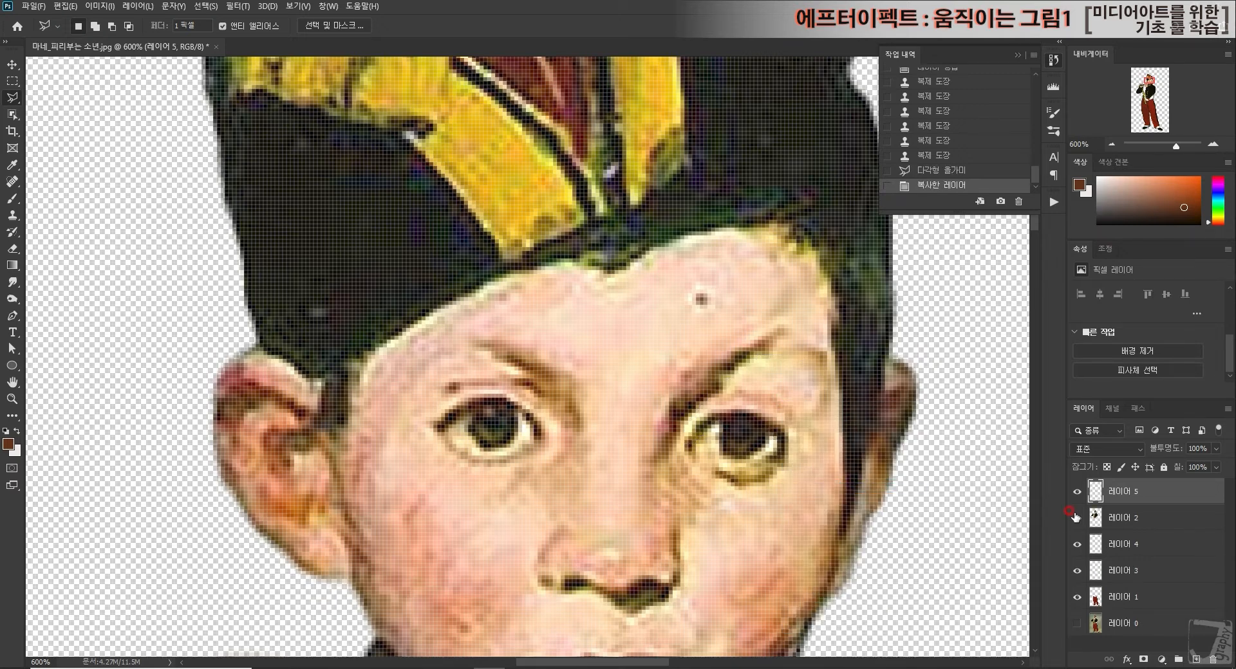
click(1074, 516)
click(1077, 518)
Outline the other eye's upper eyelid on layer 2 with the Polygonal Lasso, copy it to a new layer, and check both copies in isolation.
click(1130, 520)
click(533, 443)
click(544, 446)
click(552, 438)
click(557, 422)
click(558, 411)
click(503, 359)
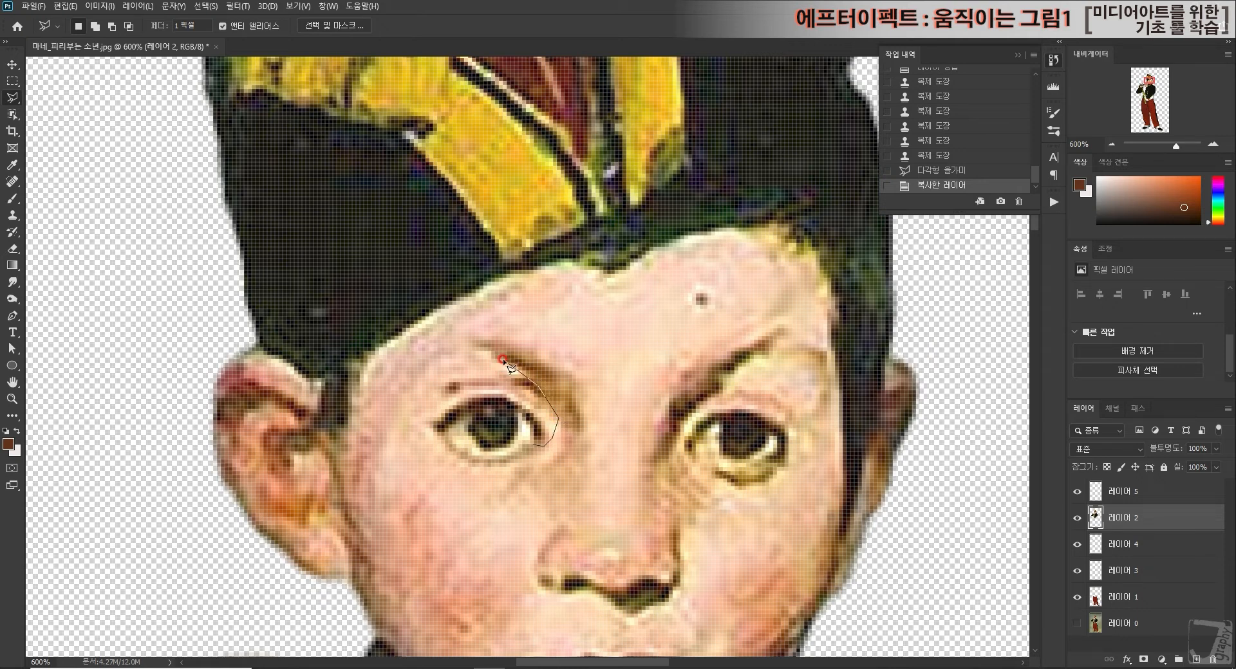
click(474, 350)
click(417, 376)
click(434, 430)
mouse_move(438, 431)
mouse_down()
mouse_move(459, 409)
mouse_move(520, 417)
mouse_up()
click(532, 443)
right_click(496, 388)
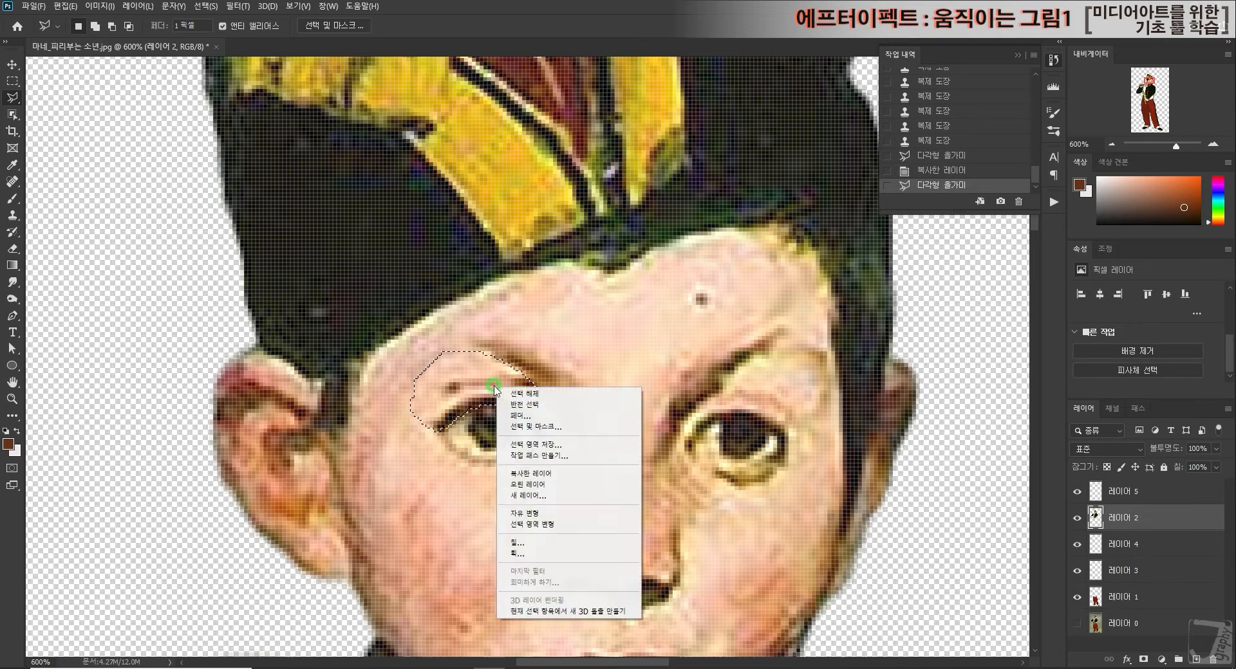
click(549, 475)
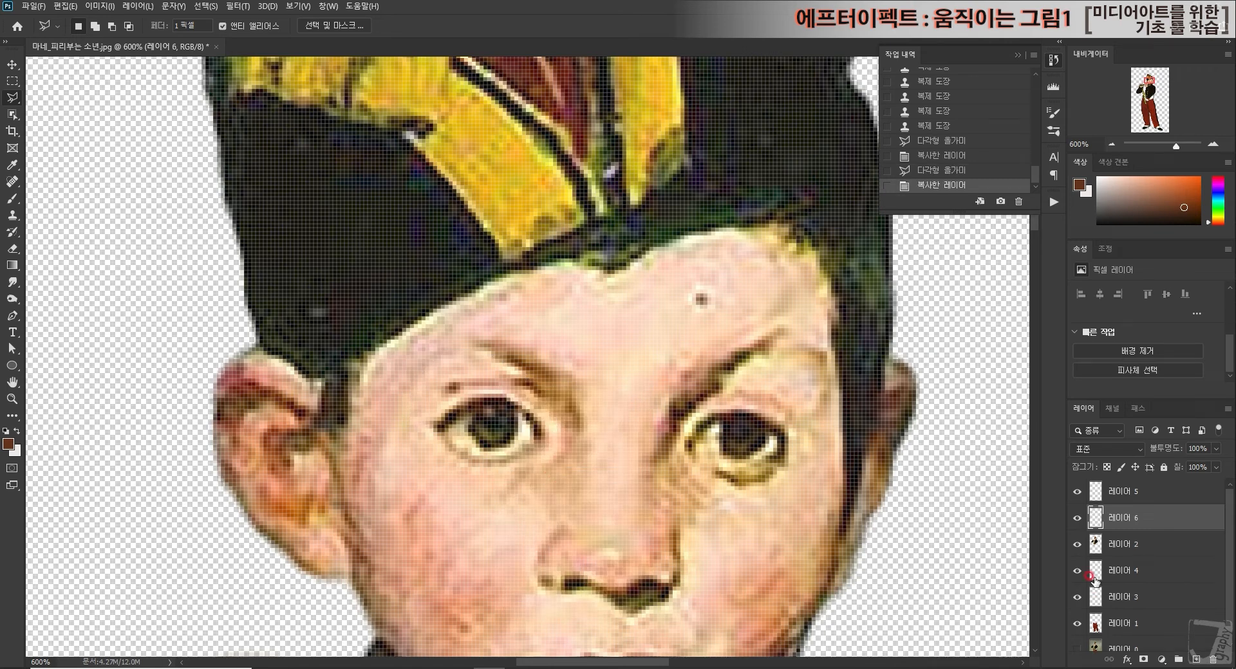
click(1078, 544)
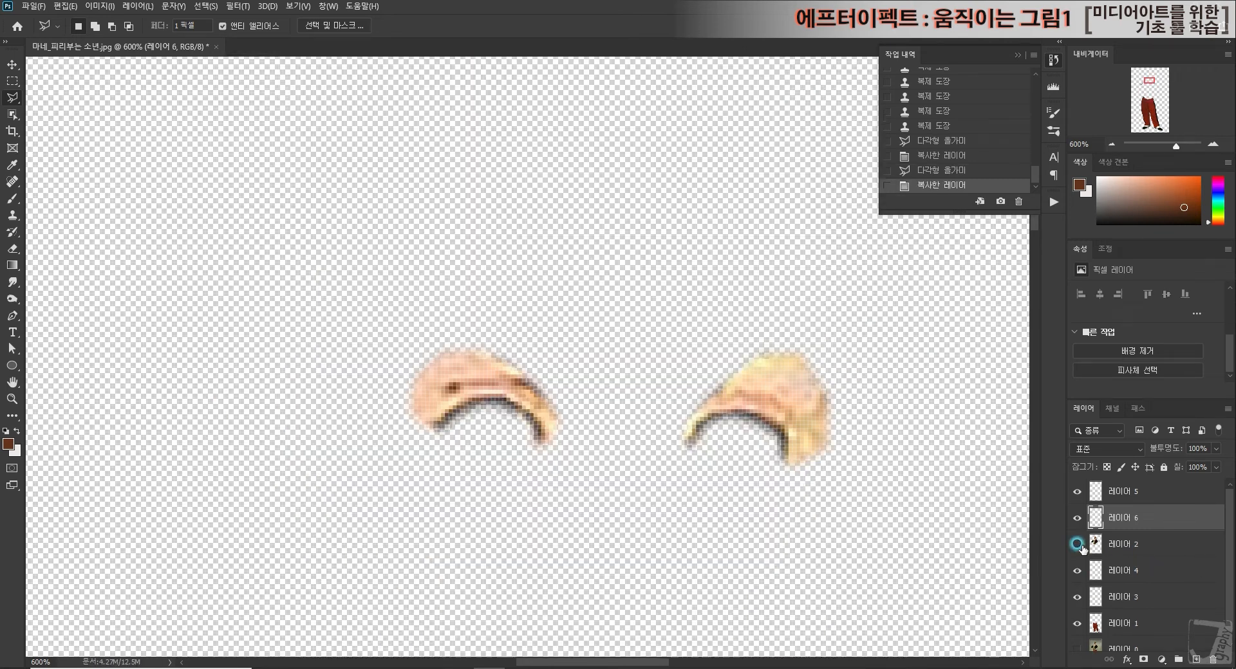
click(1077, 544)
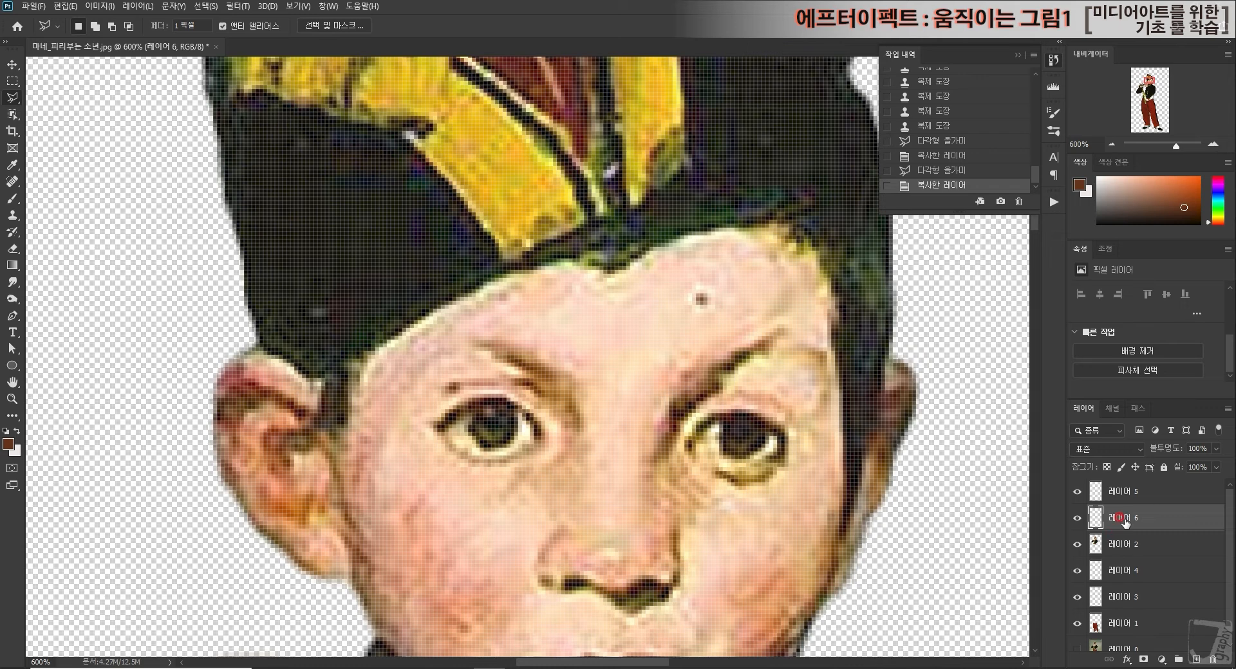
Warp the layer 6 eyelid downward so it covers the open eye with a curved closed lash line.
click(127, 31)
click(69, 10)
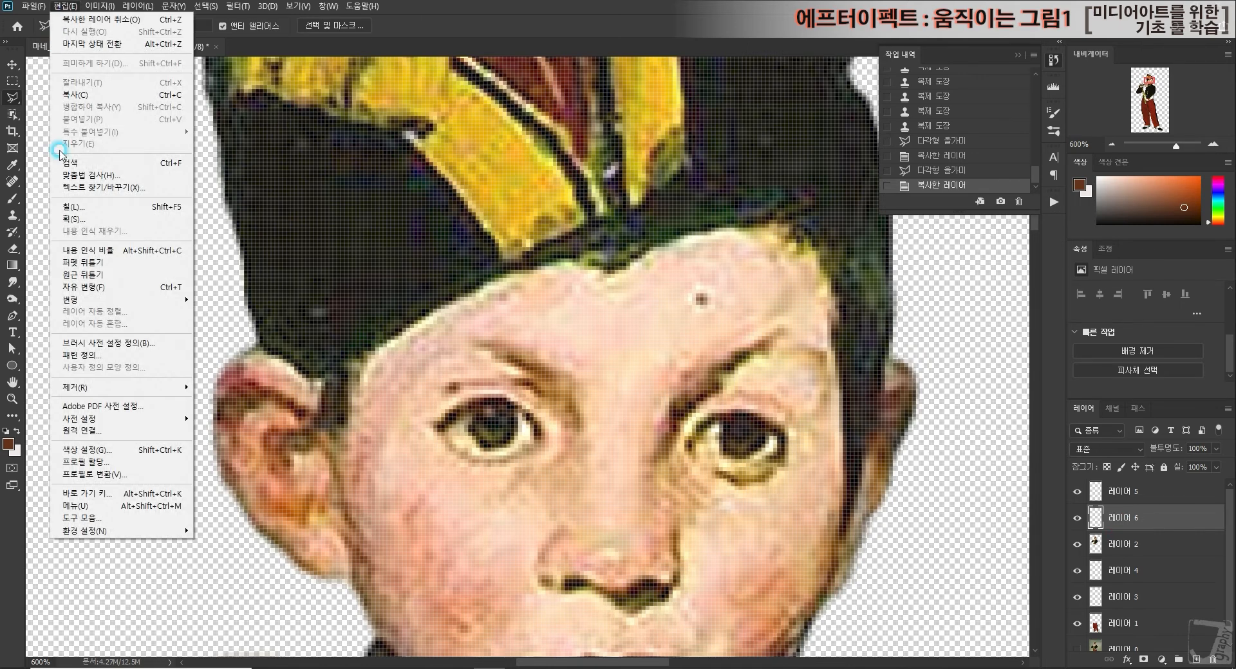
click(111, 299)
click(273, 386)
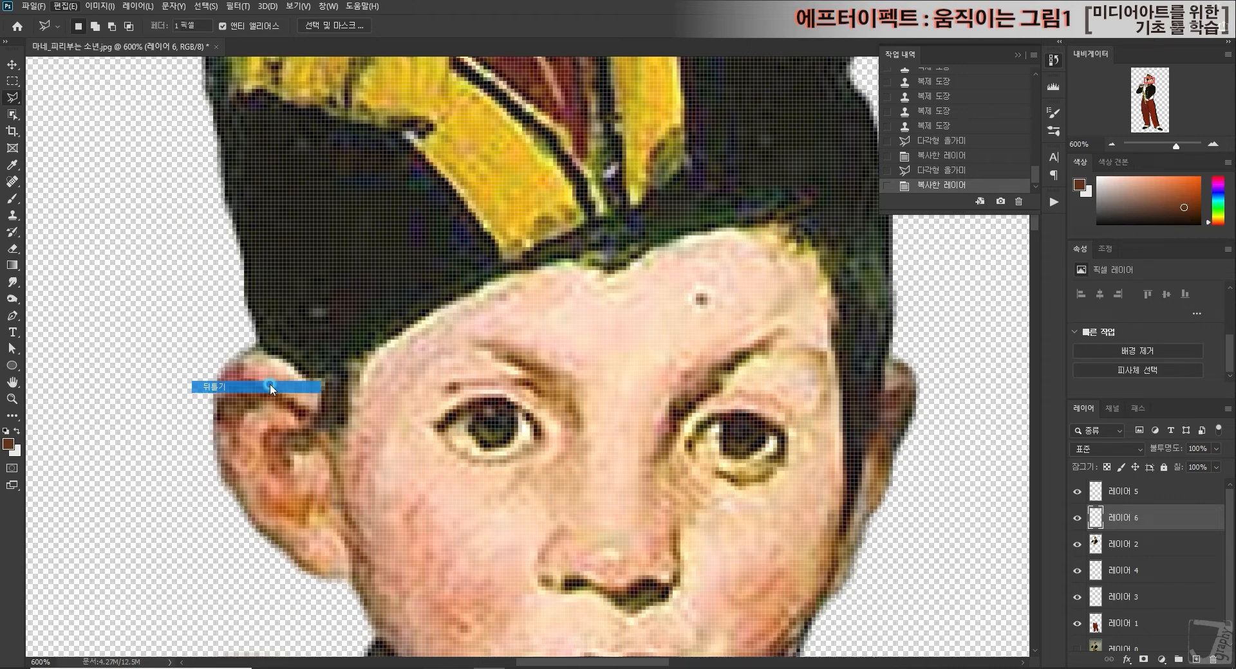
drag(498, 421, 577, 425)
drag(397, 458, 396, 426)
drag(455, 459, 445, 482)
drag(511, 459, 520, 485)
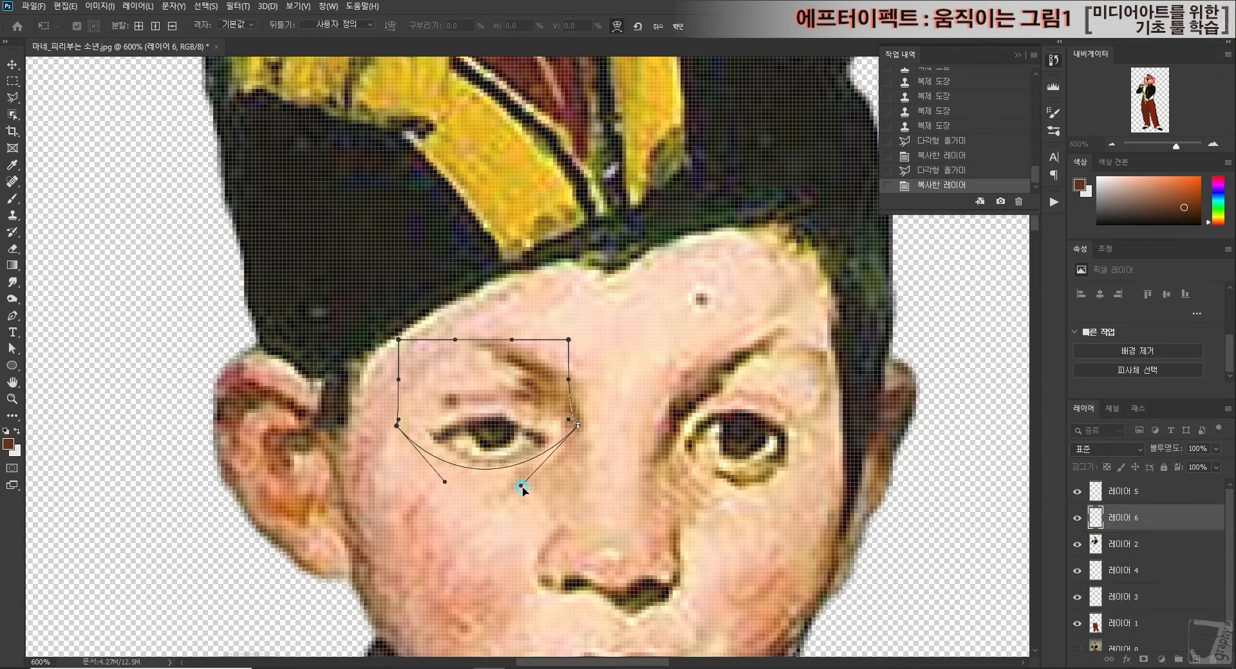
drag(564, 428, 582, 357)
drag(403, 410, 402, 362)
drag(517, 417, 475, 426)
key(Return)
key(l)
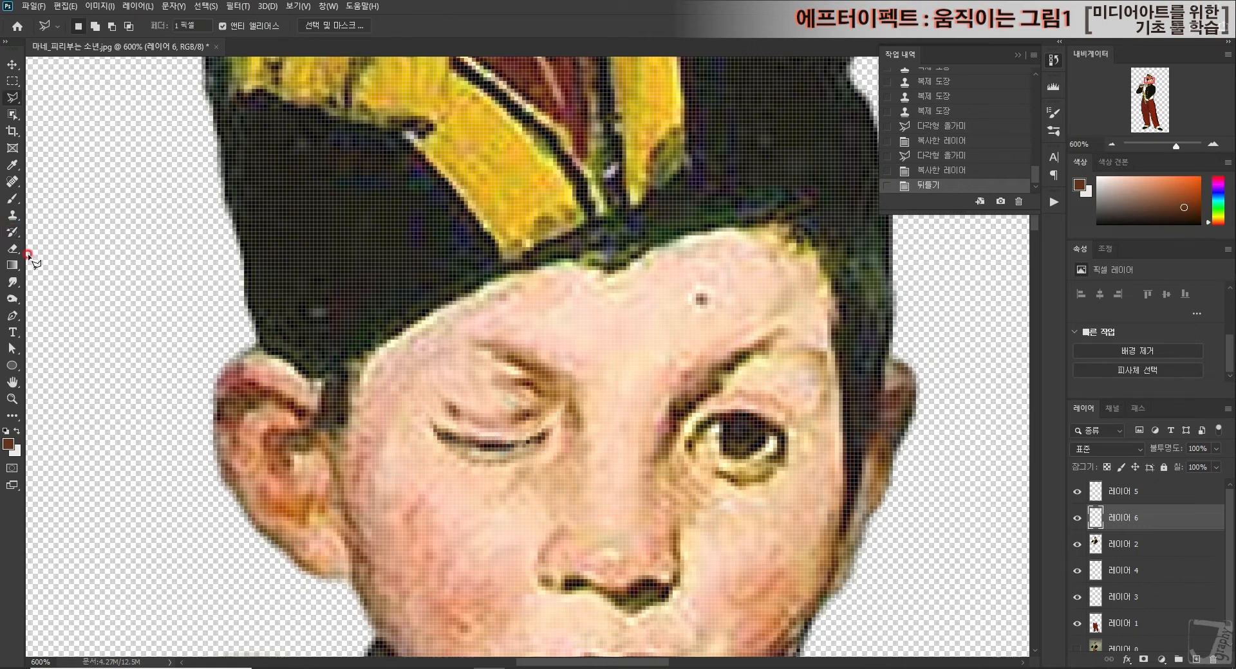
Cover the dark marks and crease on the closed layer 6 eyelid with cloned skin.
click(15, 217)
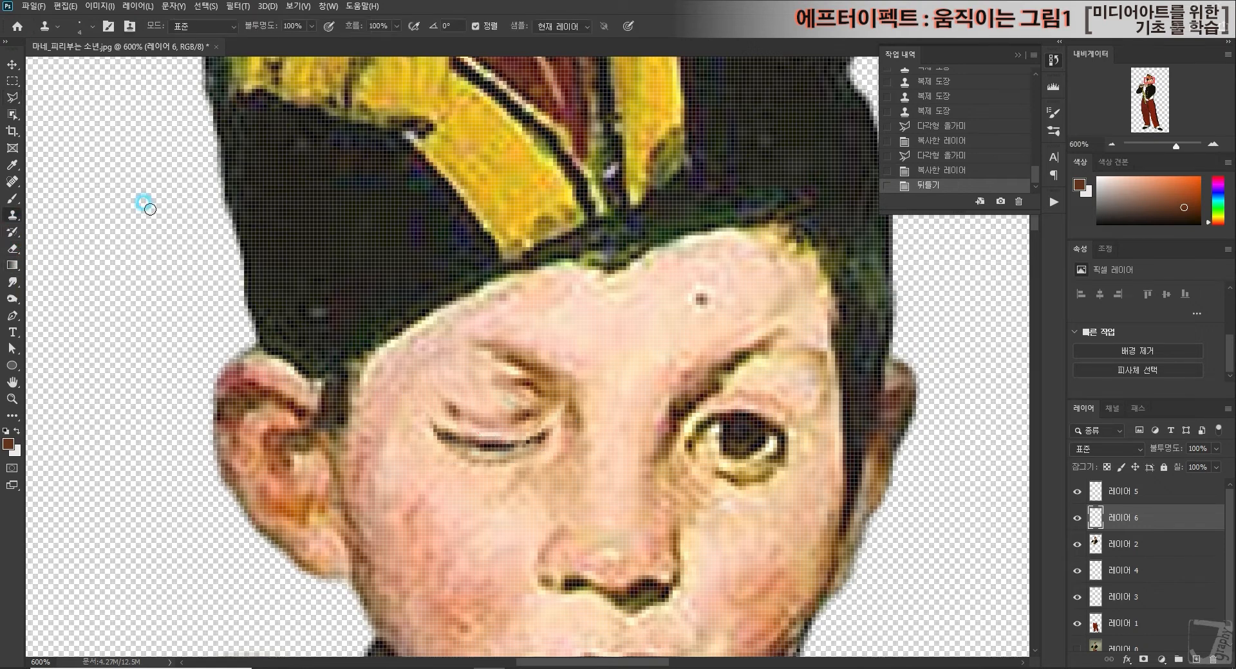
alt+click(482, 437)
mouse_move(458, 407)
mouse_down()
mouse_move(469, 410)
mouse_move(448, 394)
mouse_move(482, 413)
mouse_move(450, 394)
mouse_move(524, 405)
mouse_move(491, 394)
mouse_move(507, 381)
mouse_up()
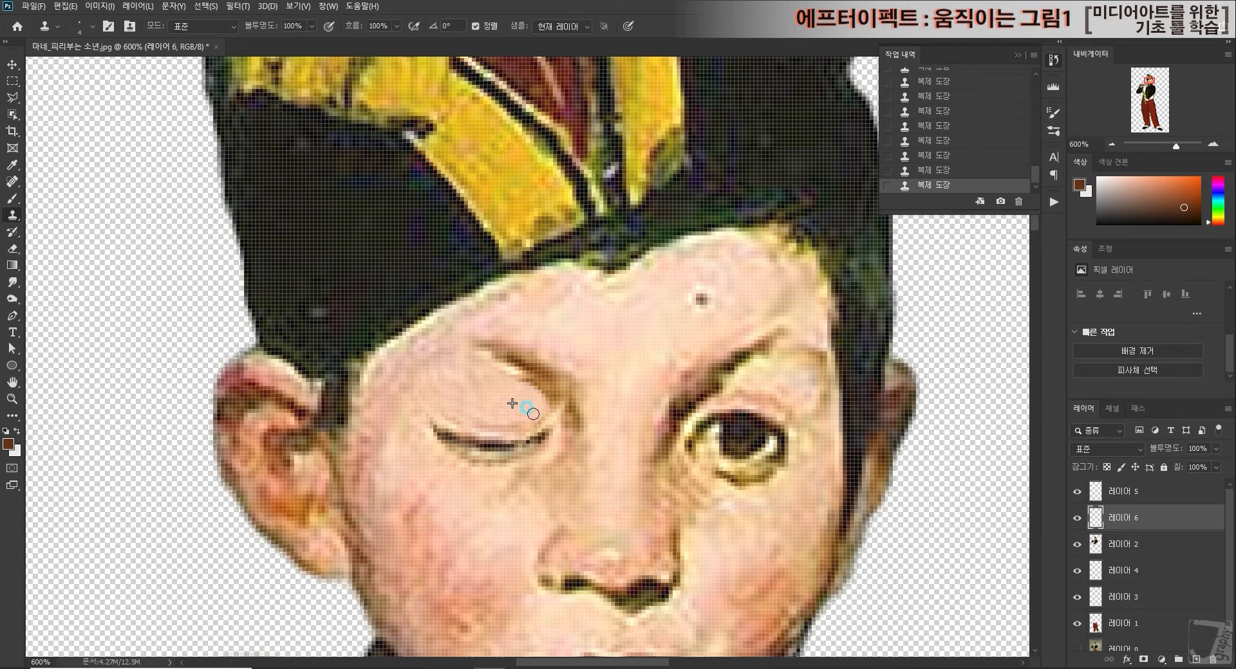
Erase the excess edges around the layer 6 eyelid so it blends with the brow and nose area.
click(1077, 518)
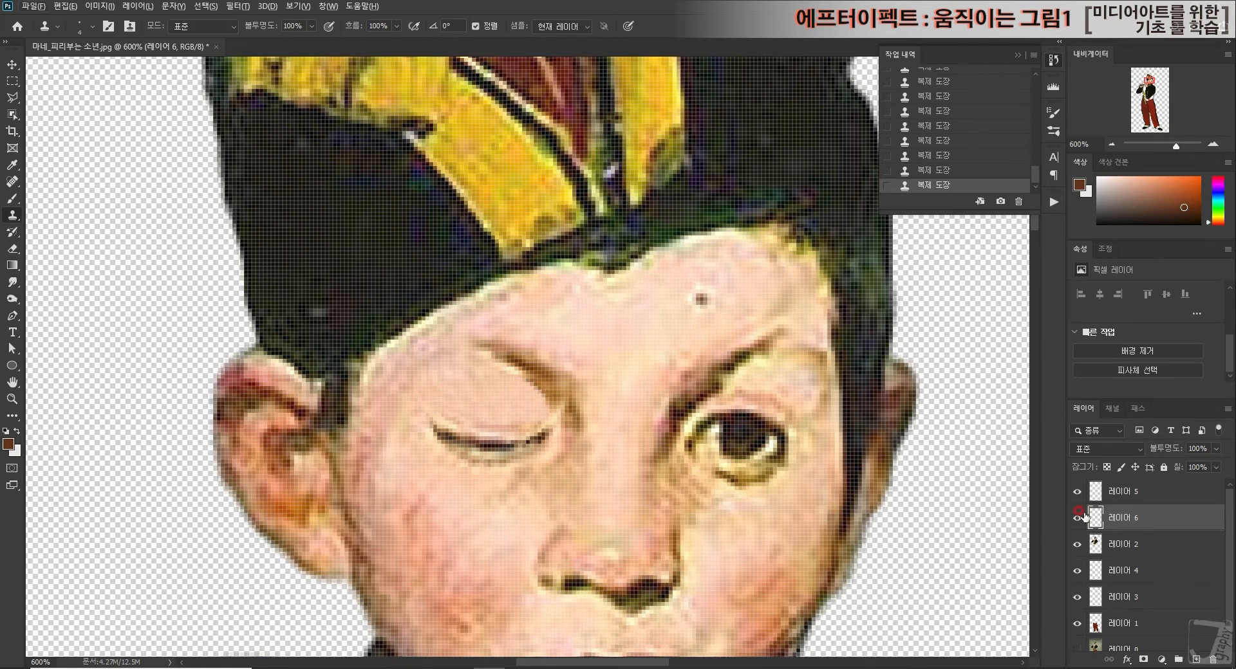
click(13, 250)
click(566, 394)
click(571, 398)
click(569, 411)
click(574, 418)
click(575, 421)
click(411, 363)
click(508, 422)
Compare the eye open and closed by toggling layer 6, and erase the leftover edge at the eyelid's outer side.
click(1076, 518)
click(1075, 519)
click(1075, 519)
click(1076, 518)
click(1076, 519)
click(1076, 519)
click(1076, 518)
click(1075, 519)
click(1075, 519)
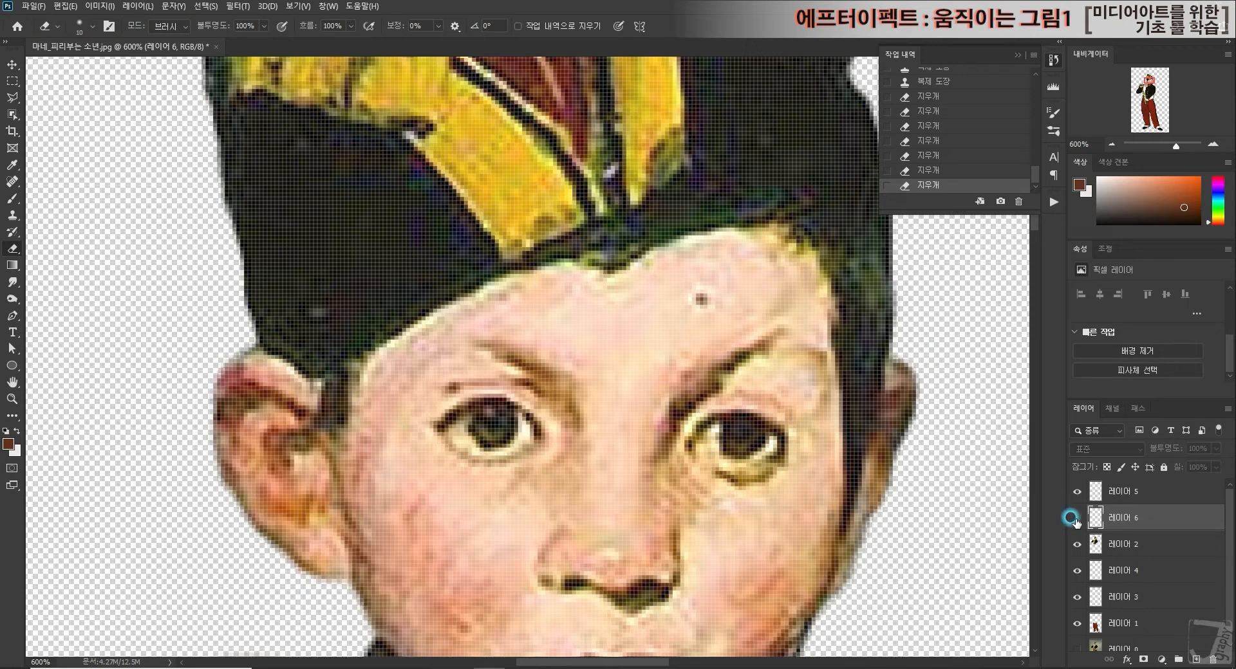
click(1075, 518)
click(1075, 518)
click(1075, 518)
click(1075, 519)
click(1075, 519)
click(427, 410)
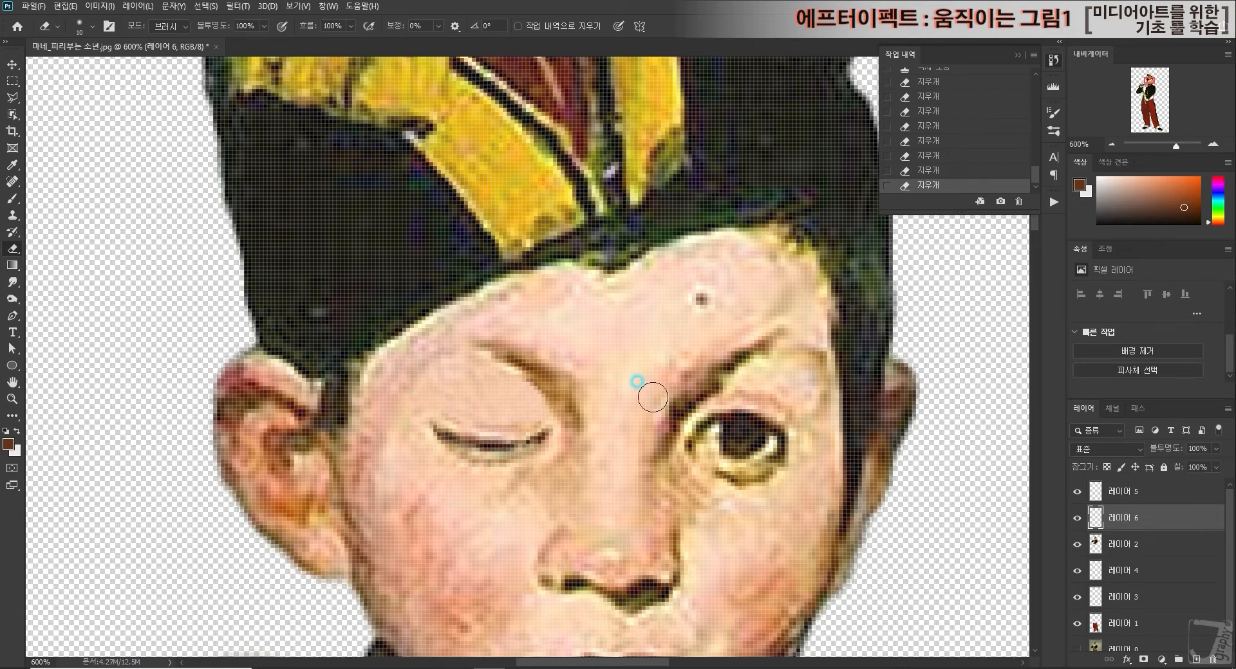
Warp the layer 5 eyelid down over the remaining open eye to form a closed lash line.
click(1134, 493)
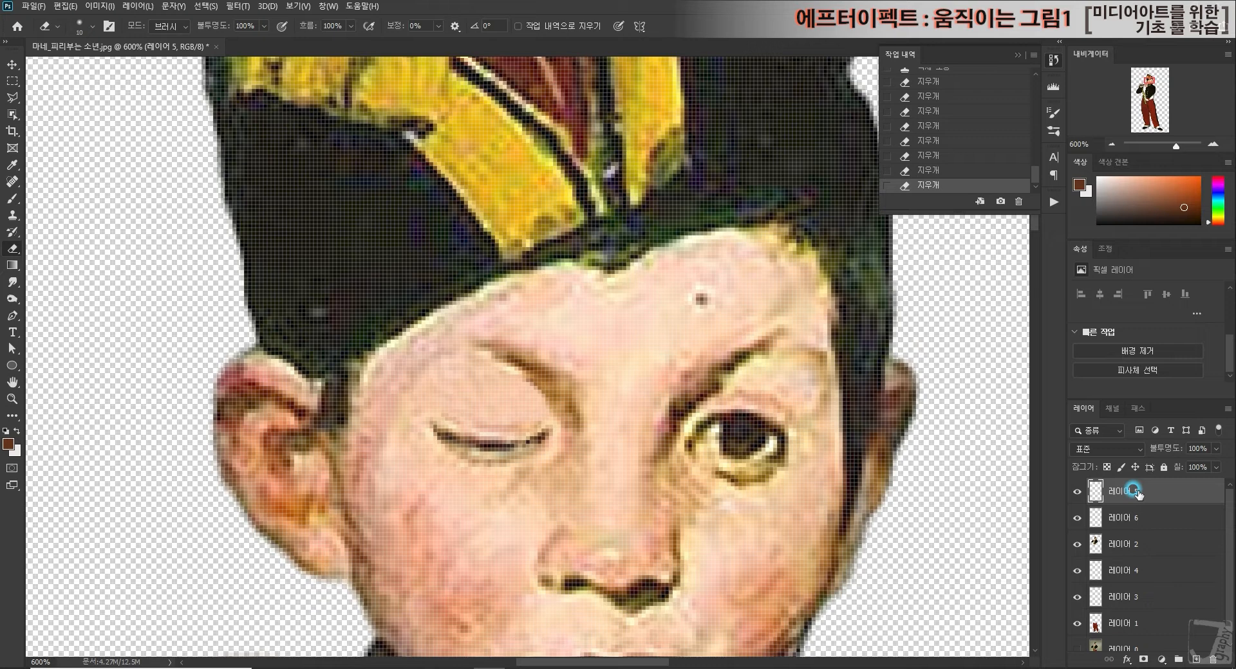
click(12, 67)
click(65, 6)
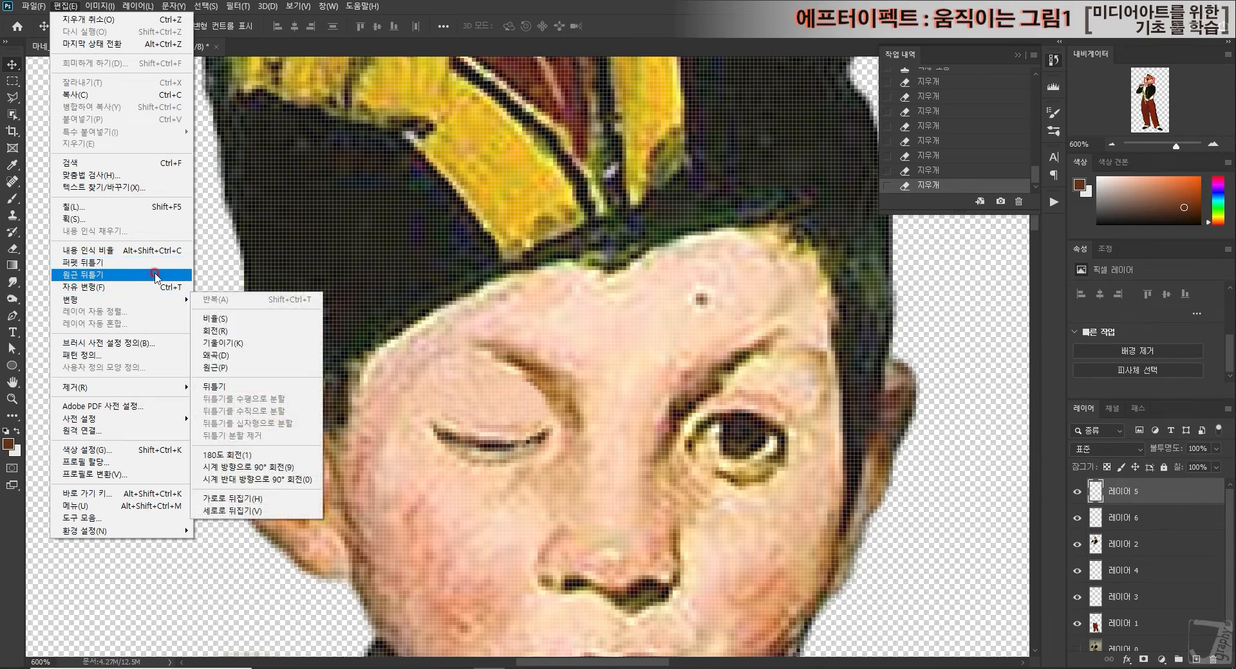
click(287, 387)
drag(756, 407, 673, 408)
drag(843, 478, 867, 434)
drag(732, 480, 711, 518)
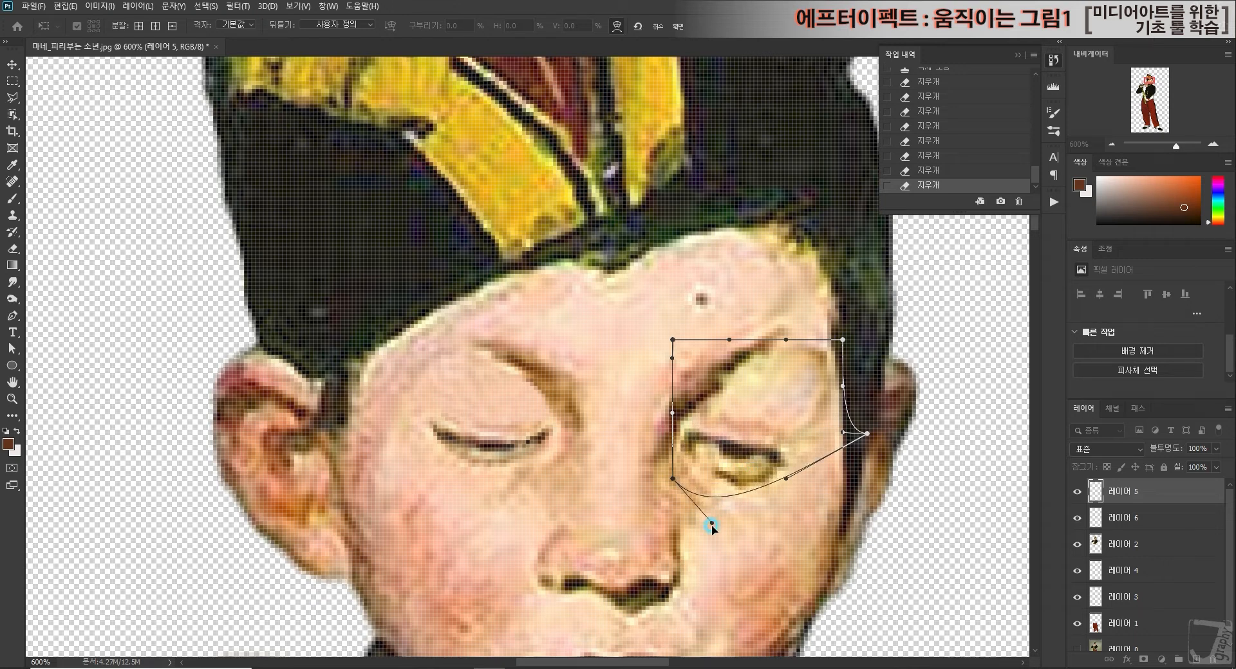
drag(832, 467, 841, 451)
drag(709, 427, 733, 434)
click(911, 430)
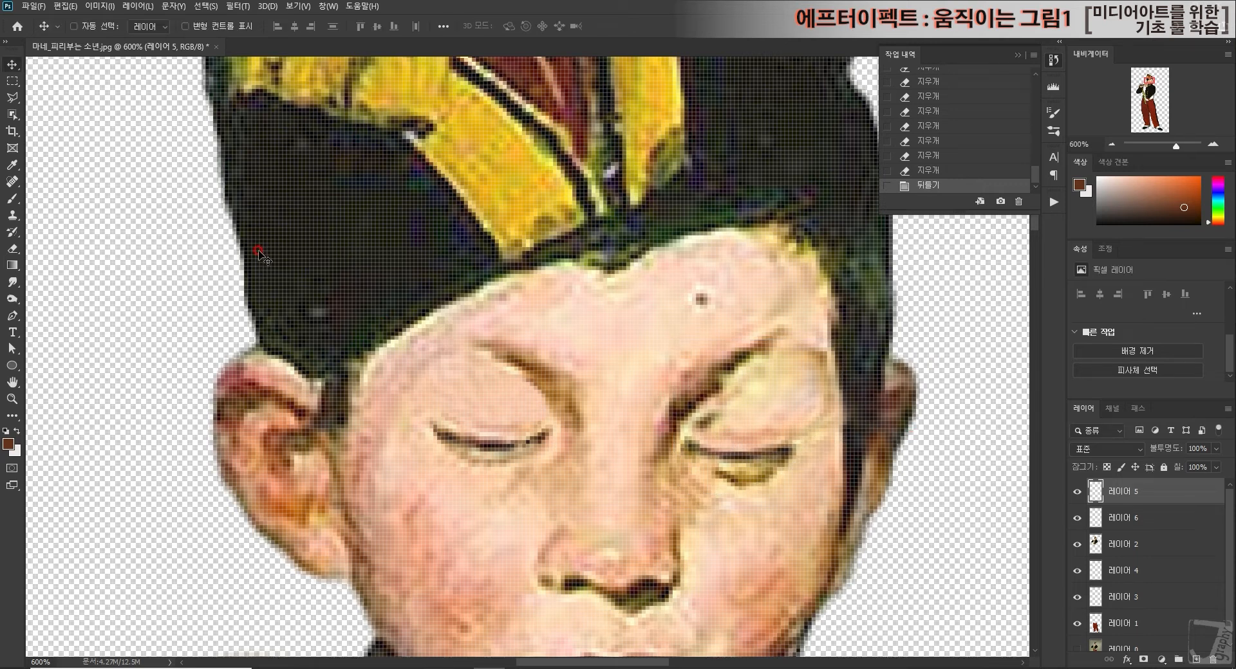
Clone clean skin over the marks on the layer 5 eyelid and erase its excess edges around the eye.
click(12, 218)
mouse_move(747, 431)
mouse_down()
mouse_move(721, 404)
mouse_move(766, 426)
mouse_move(834, 413)
mouse_move(825, 365)
mouse_up()
click(12, 249)
drag(682, 390, 680, 437)
drag(680, 444, 682, 471)
drag(897, 465, 837, 411)
click(828, 392)
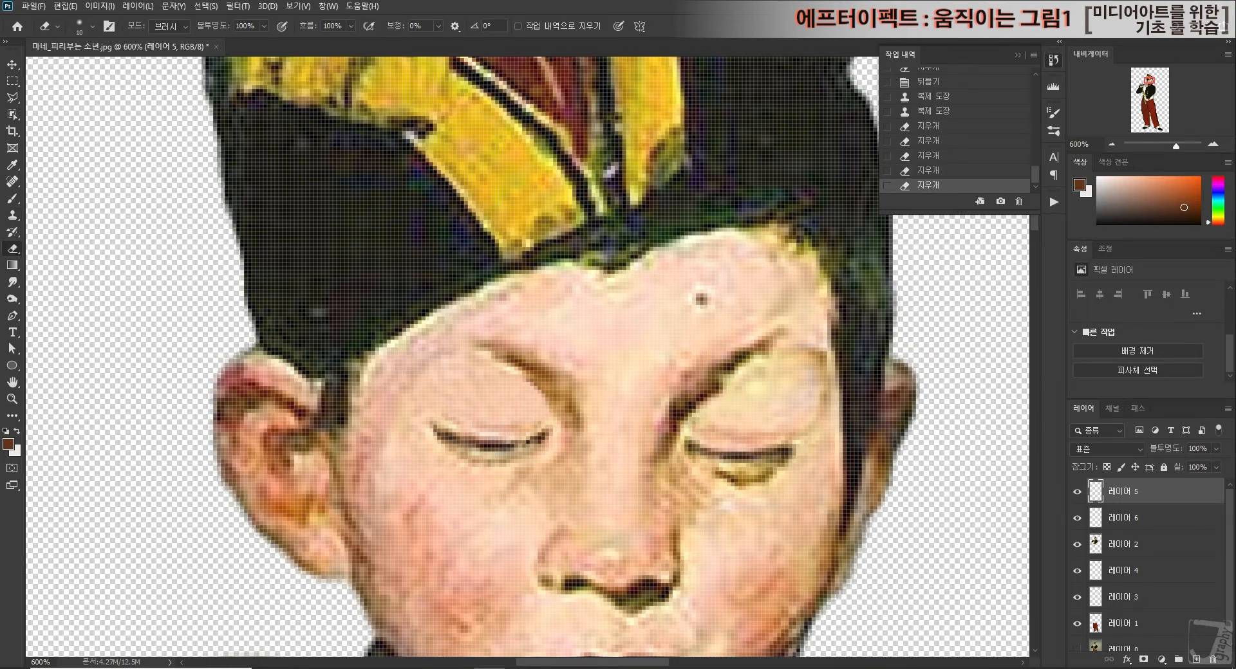
drag(781, 435, 686, 435)
Merge the two eyelid layers 레이어 5 and 레이어 6, and compare the eyes open and closed by toggling the merged layer.
shift+click(1118, 514)
right_click(1118, 515)
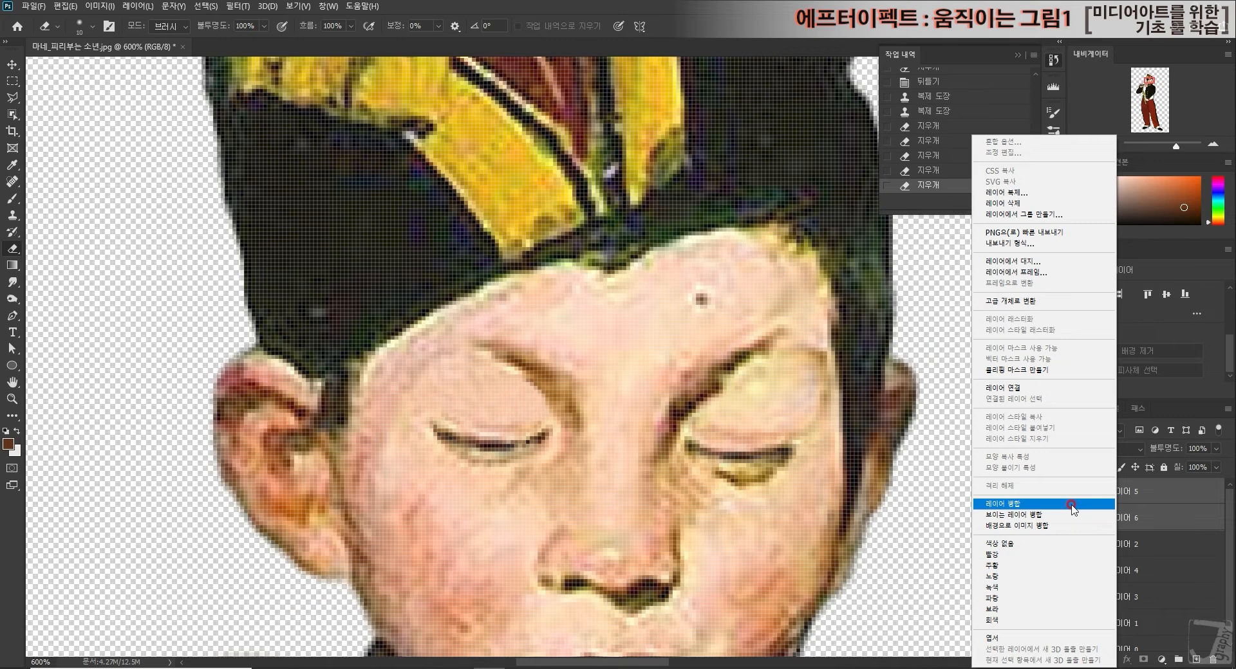
click(1117, 506)
click(1072, 491)
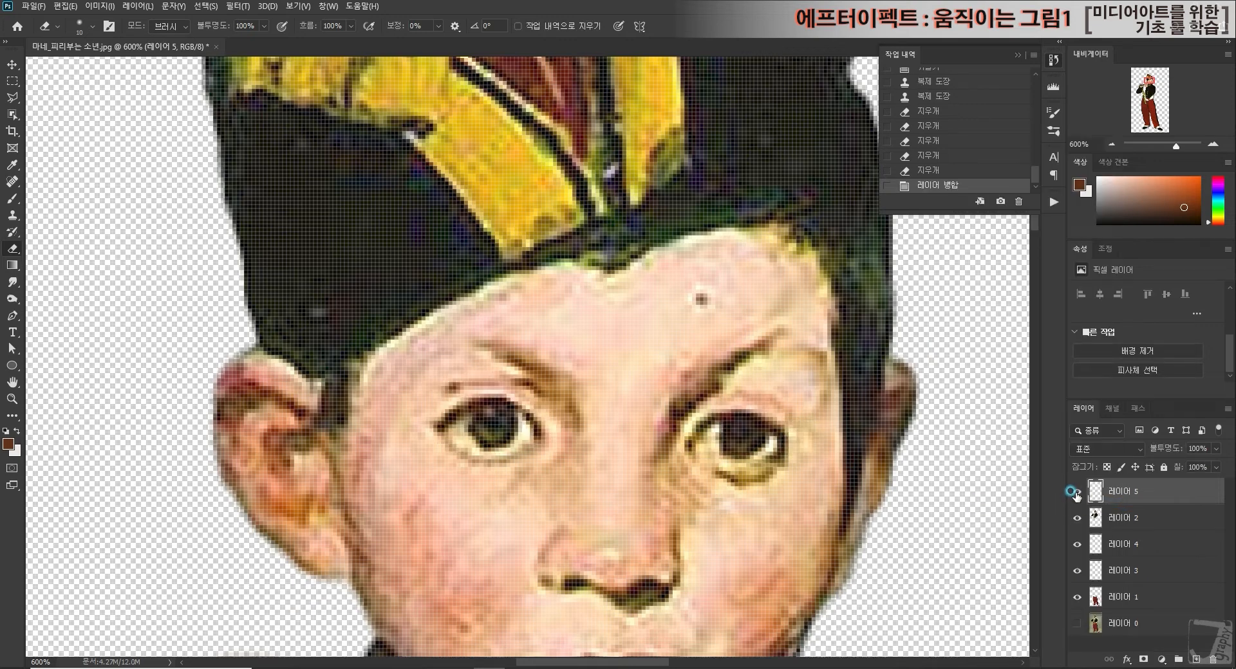
click(1076, 492)
click(1076, 491)
click(1076, 491)
Erase the leftover edges around both eyelids on the merged layer, checking them against the open eyes.
drag(816, 380, 825, 412)
drag(823, 393, 830, 425)
click(1076, 492)
click(1077, 492)
click(1076, 491)
click(1077, 491)
click(1077, 492)
click(1077, 491)
click(538, 385)
click(543, 388)
click(550, 393)
click(550, 391)
click(501, 349)
Recheck the blink, hide the merged eyelid layer, and delete the original painting layer 레이어 0.
click(1078, 493)
click(1078, 493)
click(1078, 493)
click(1079, 492)
click(1078, 492)
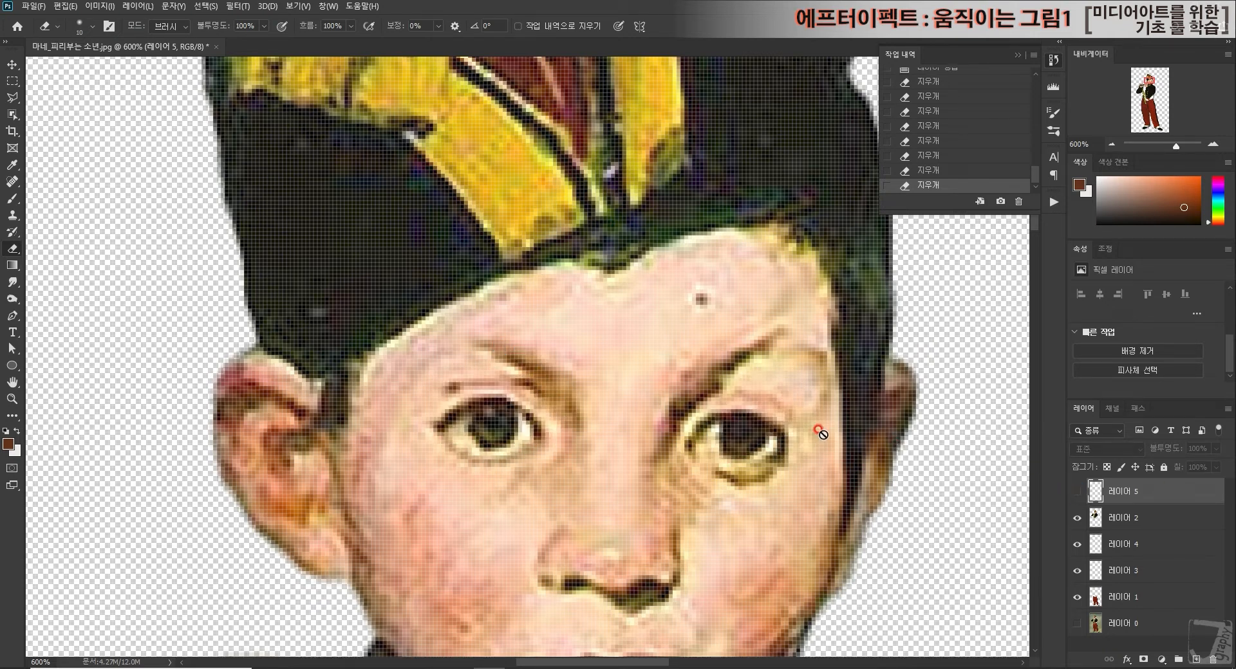
scroll(749, 384, down, 2)
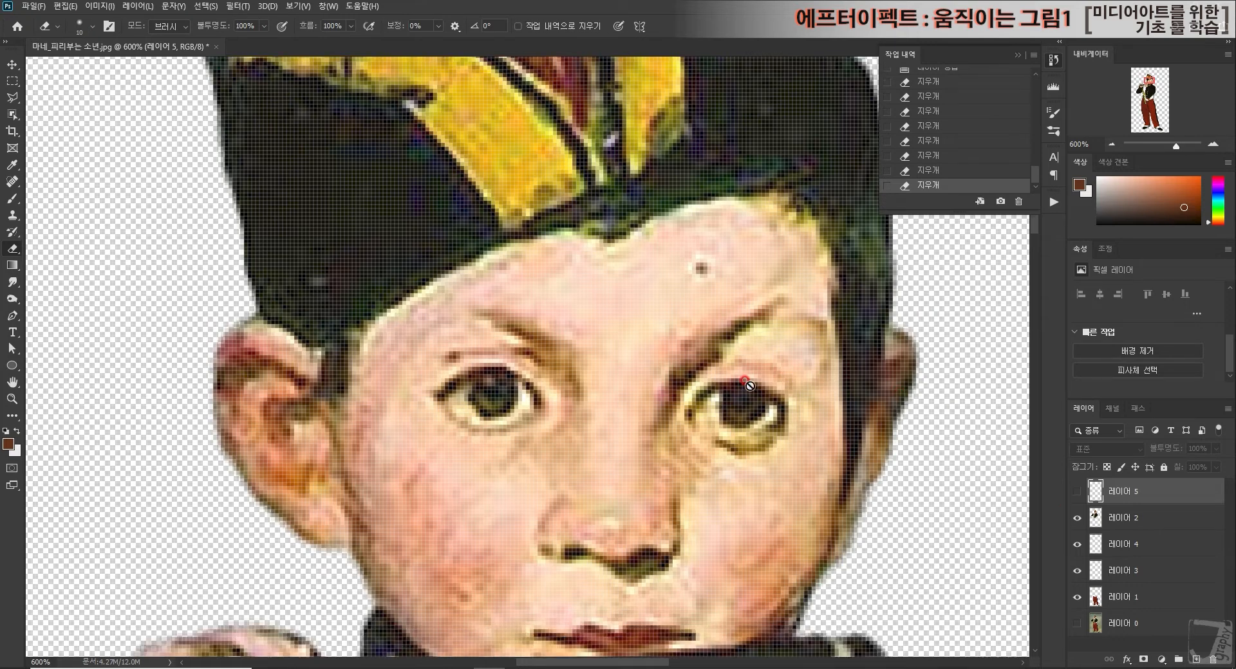
scroll(746, 385, down, 5)
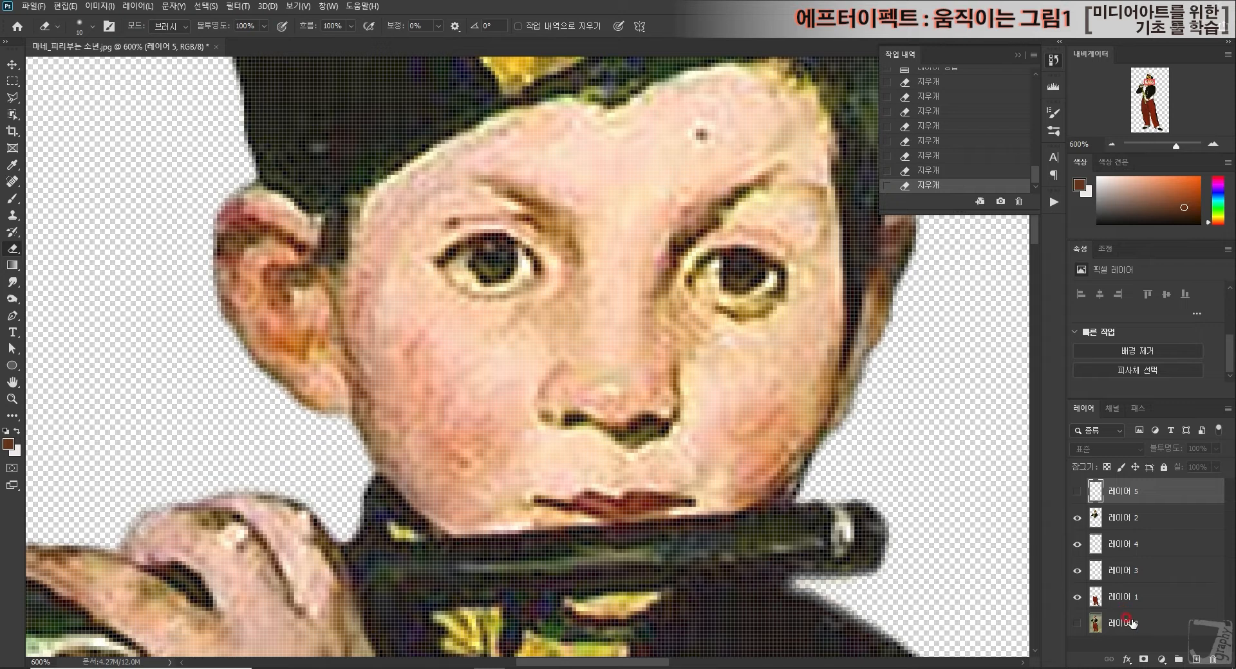
drag(1137, 623, 1211, 657)
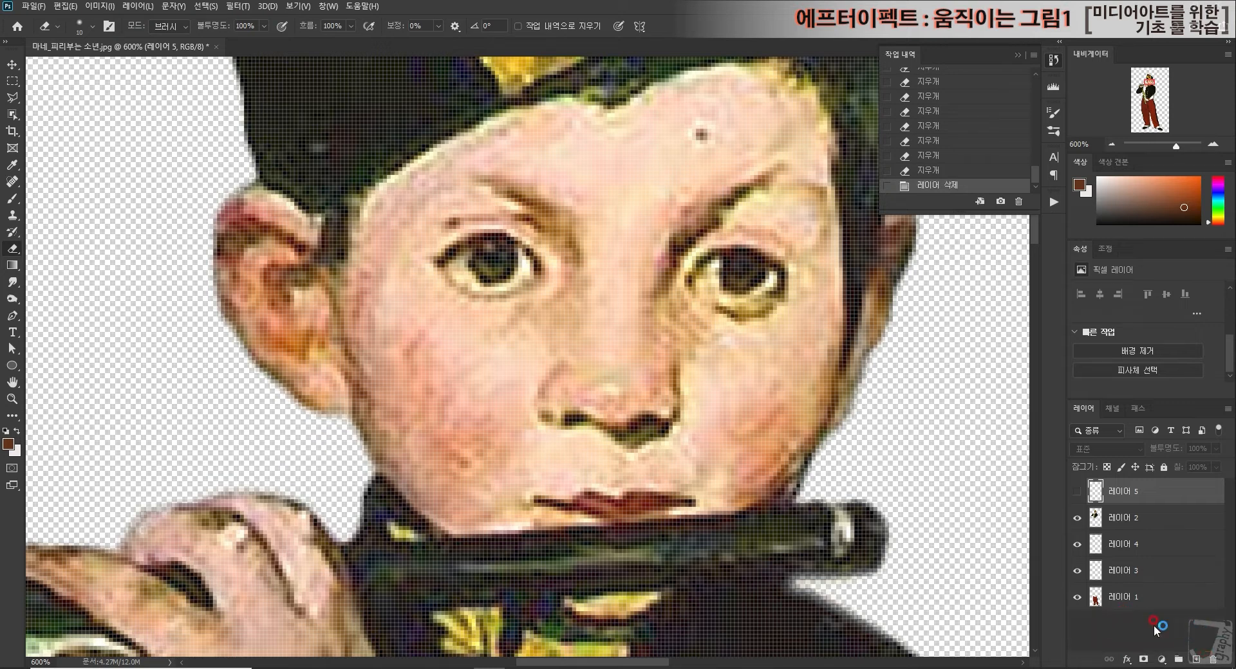
Rename the merged eyelid layer as 눈꺼풀 and the upper-body layer 레이어 2 as 상체.
click(1104, 487)
double_click(1119, 494)
drag(1108, 484, 1166, 492)
double_click(1113, 515)
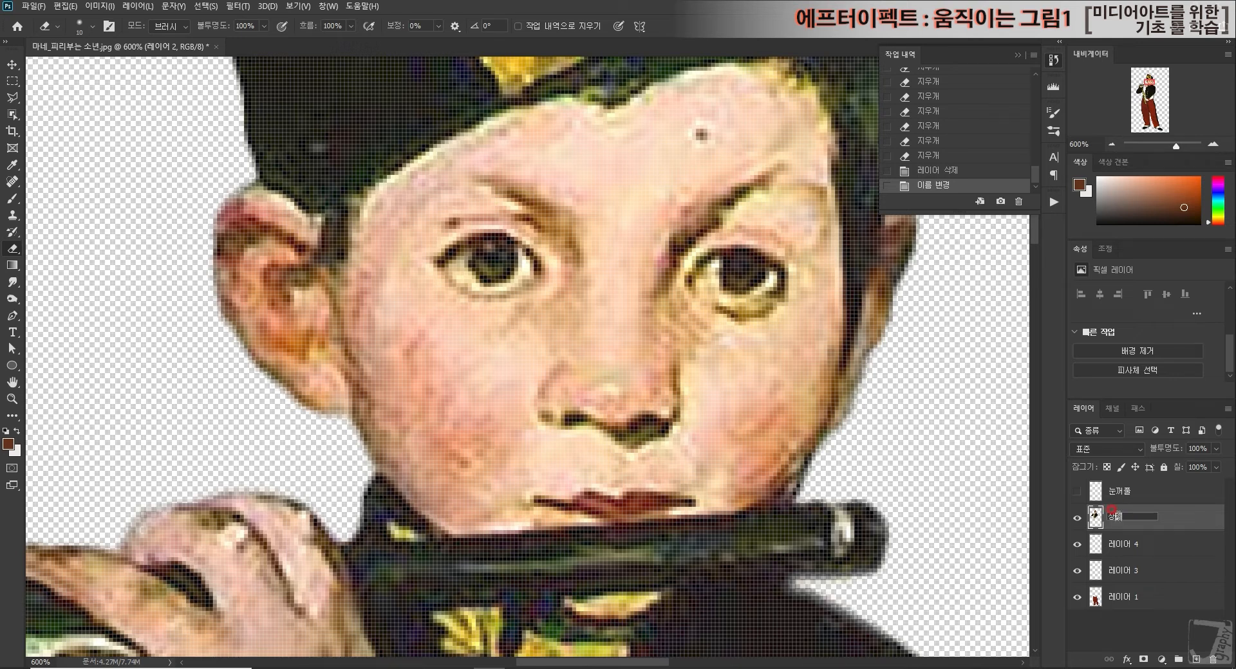
click(1120, 544)
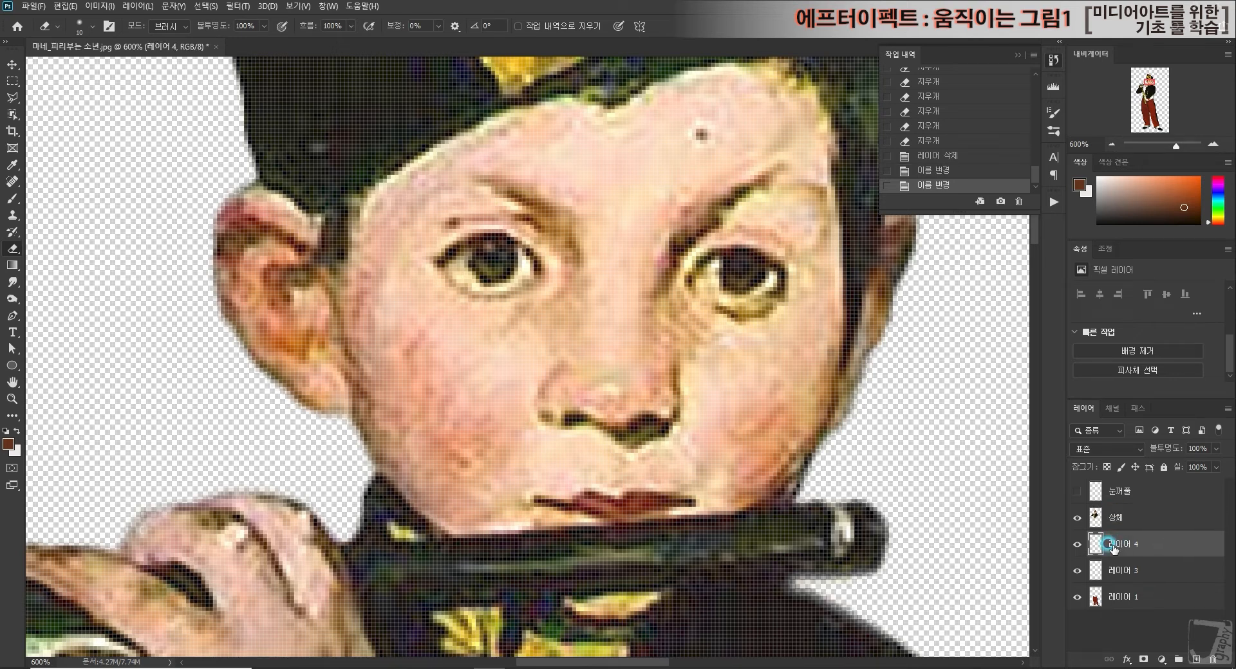
Rename 레이어 4 as 손가락1, 레이어 3 as 손가락2, and the trousers layer 레이어 1 as 하체.
click(1076, 544)
click(1137, 75)
drag(1143, 81, 1143, 82)
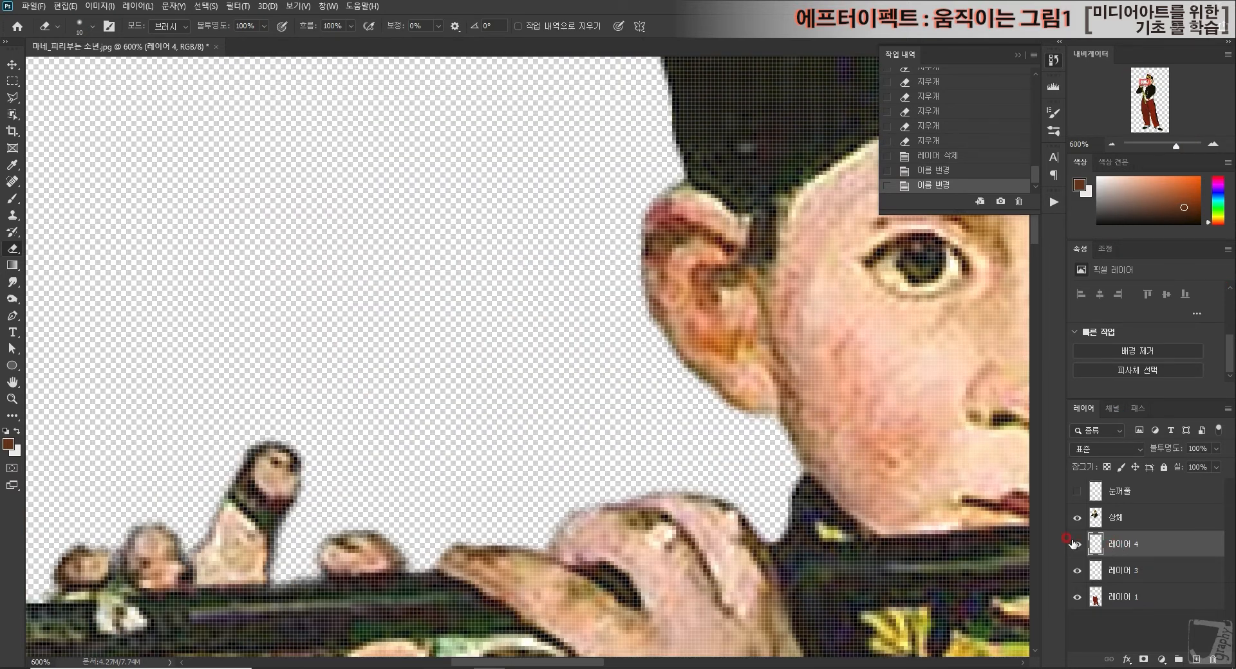
double_click(1123, 545)
text(손)
double_click(1120, 570)
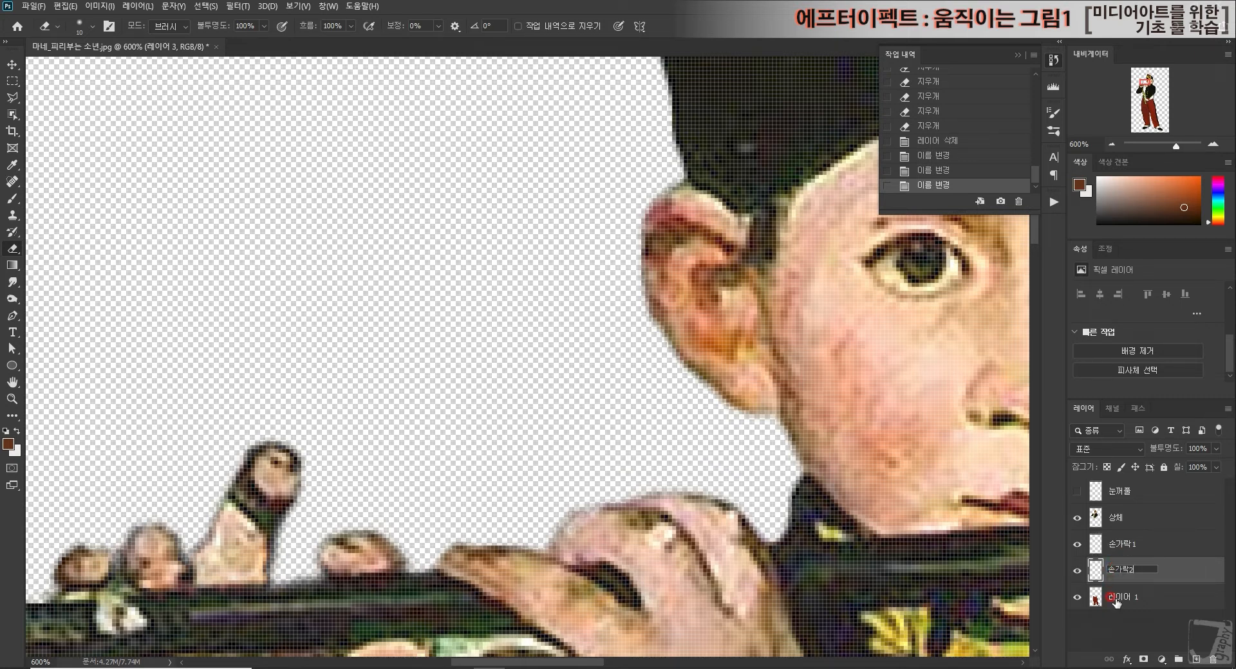
double_click(1116, 597)
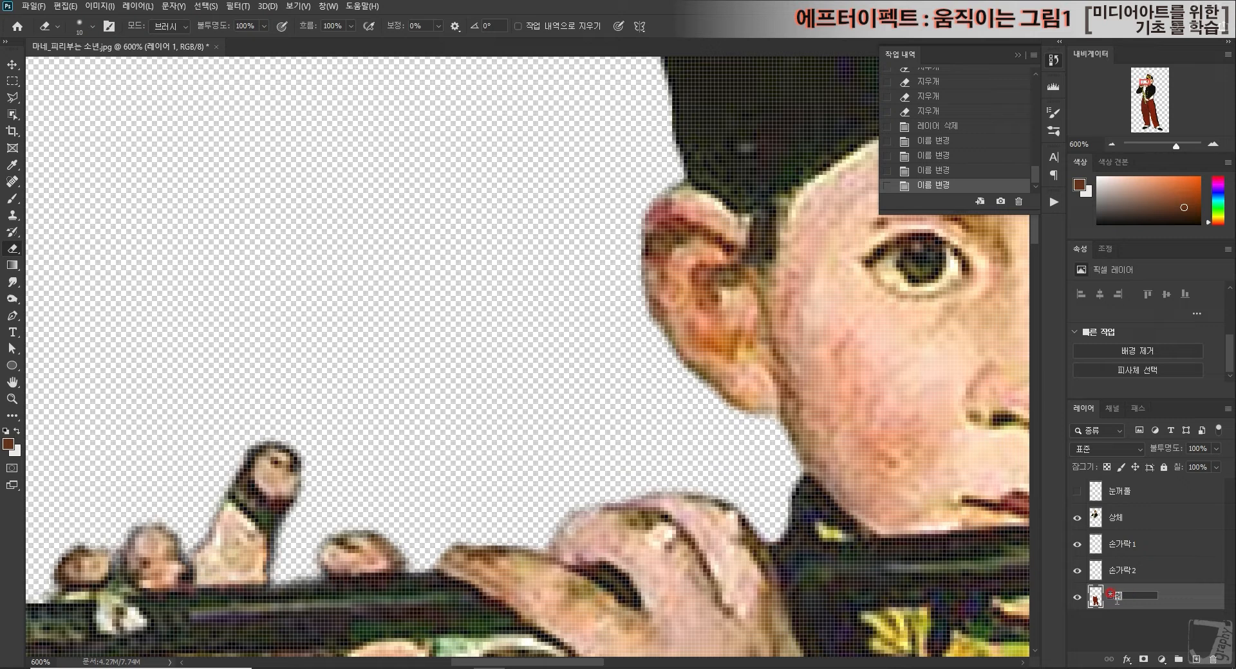
click(1125, 642)
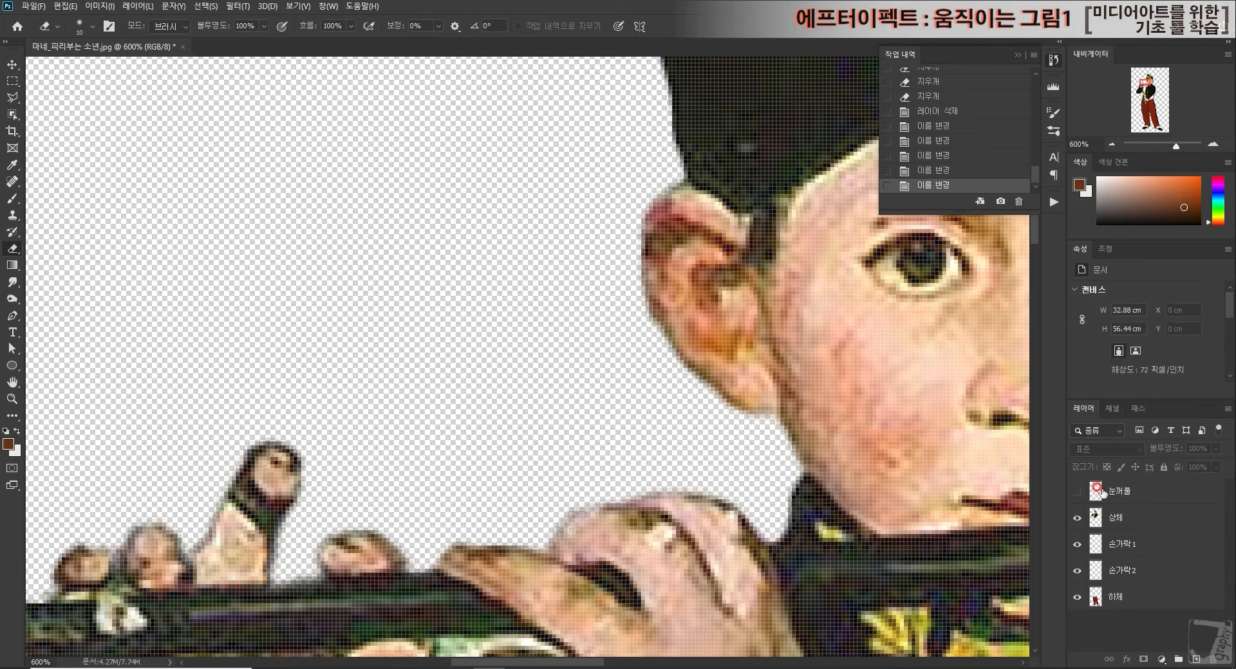
Save the layered document as the Photoshop file 마네_피리부는 소년.psd in the 소스 folder.
click(1112, 145)
click(1112, 145)
click(1111, 144)
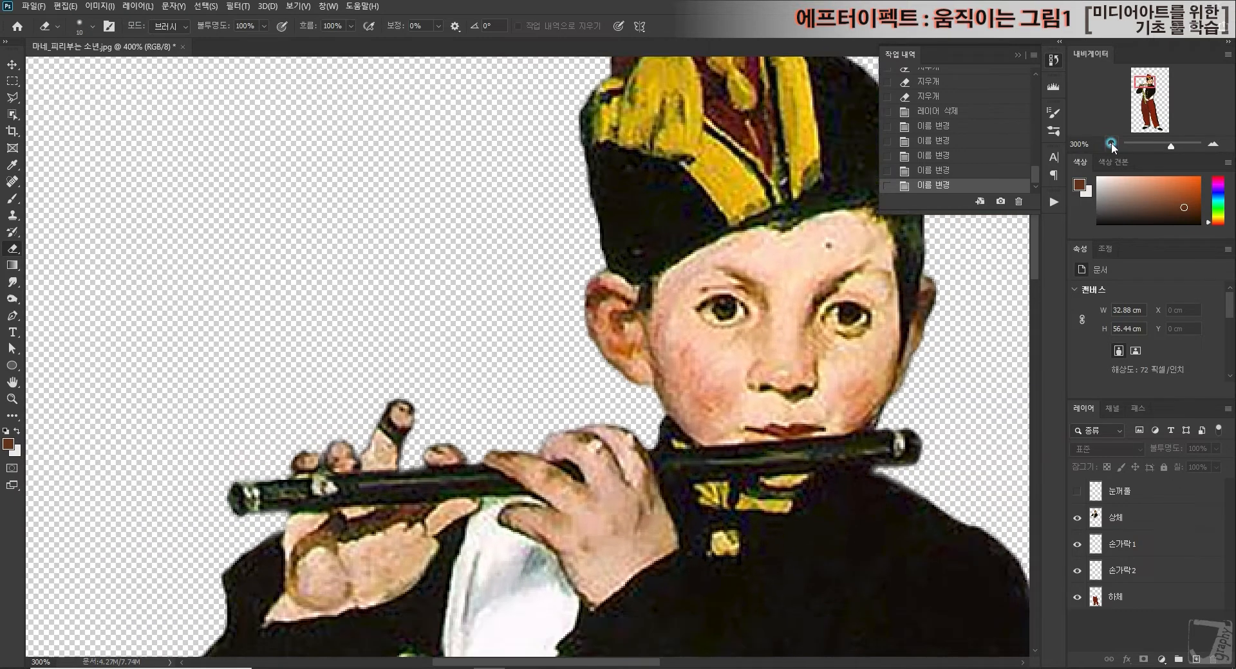
click(1111, 144)
click(1111, 145)
click(1112, 144)
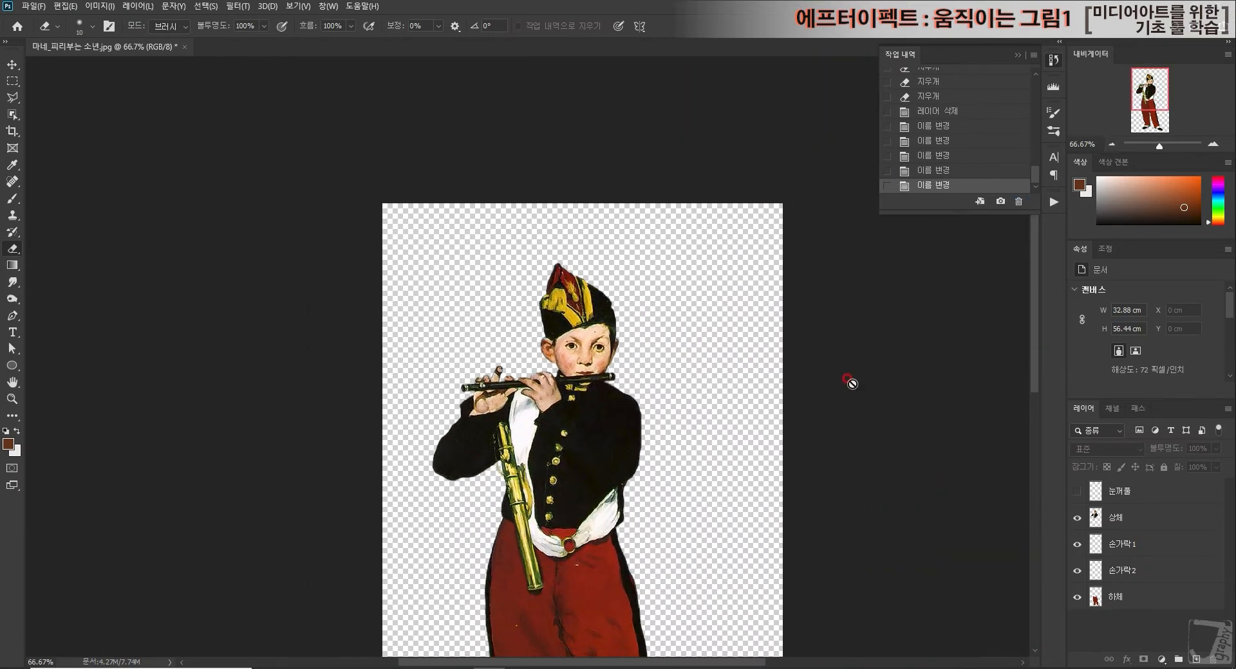
scroll(852, 380, down, 4)
scroll(852, 380, down, 5)
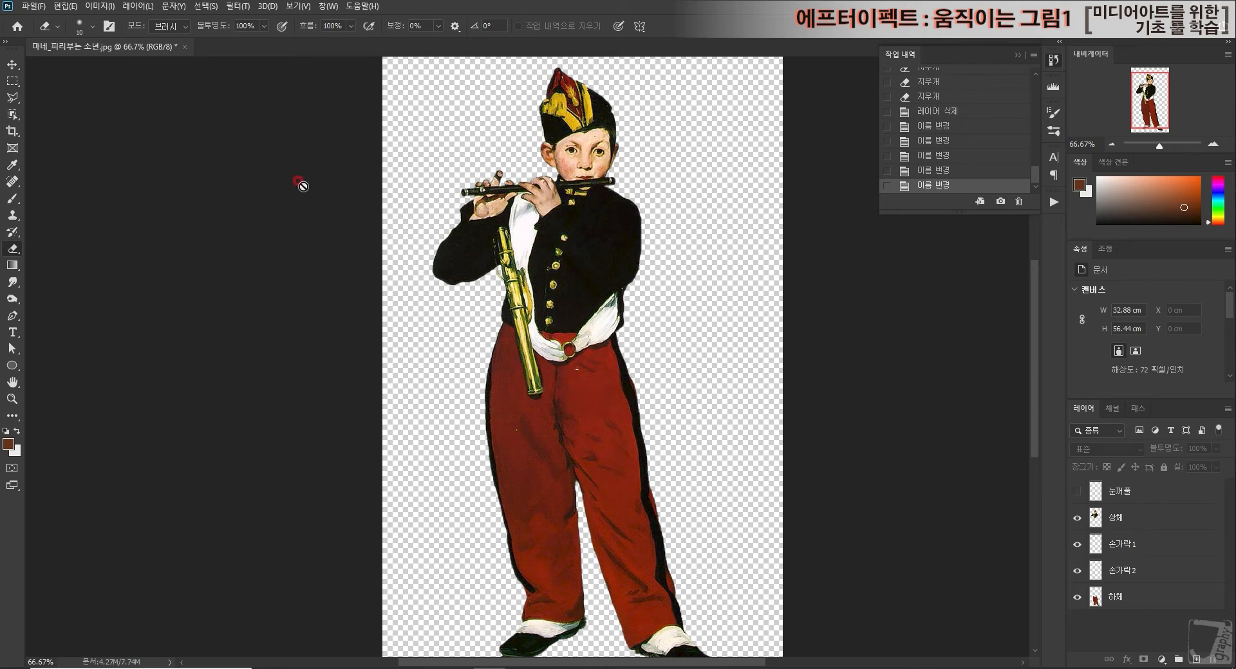
click(34, 5)
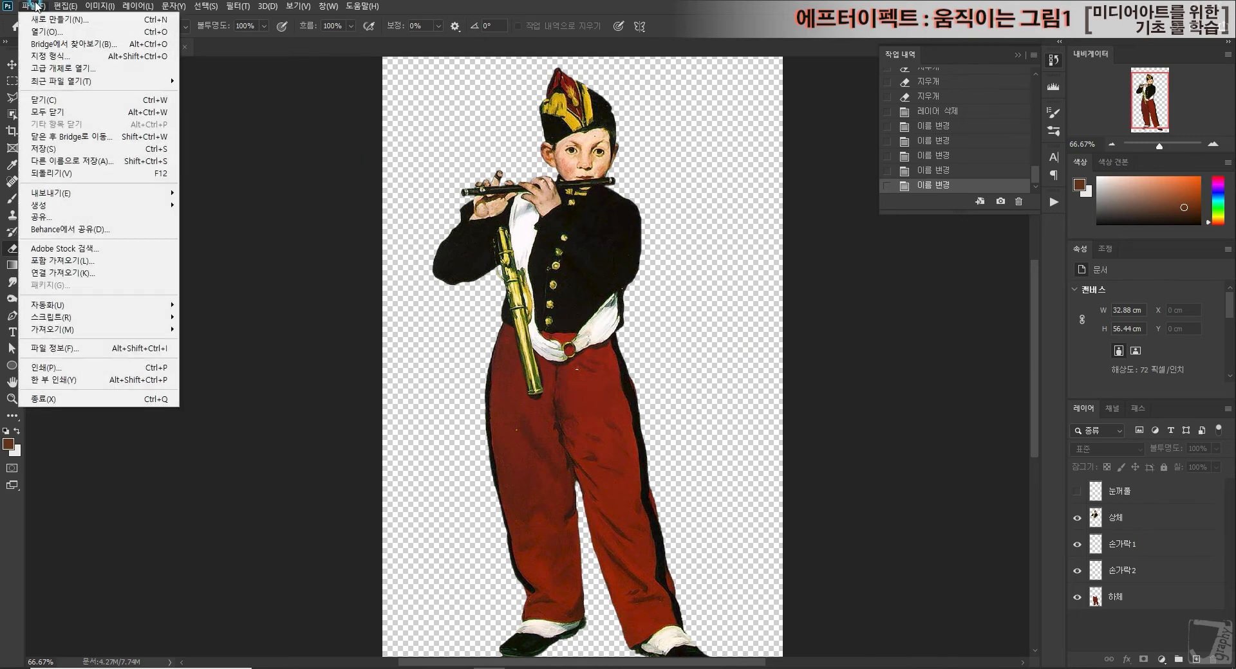
click(106, 161)
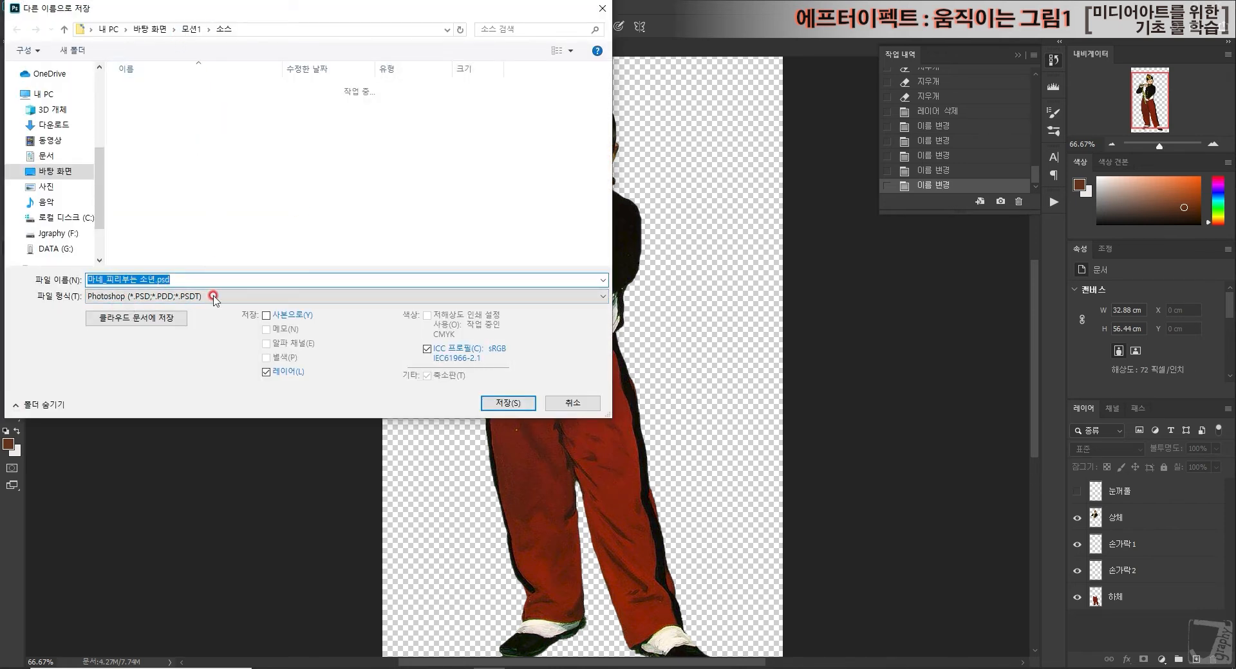
click(503, 402)
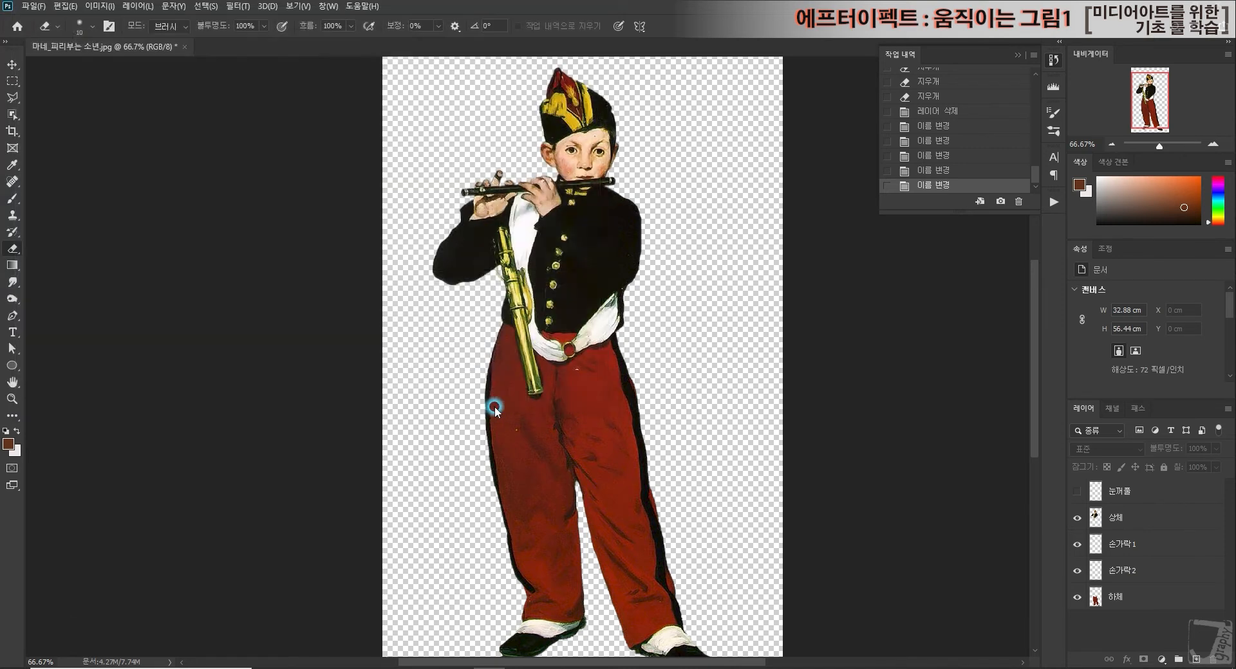
click(792, 208)
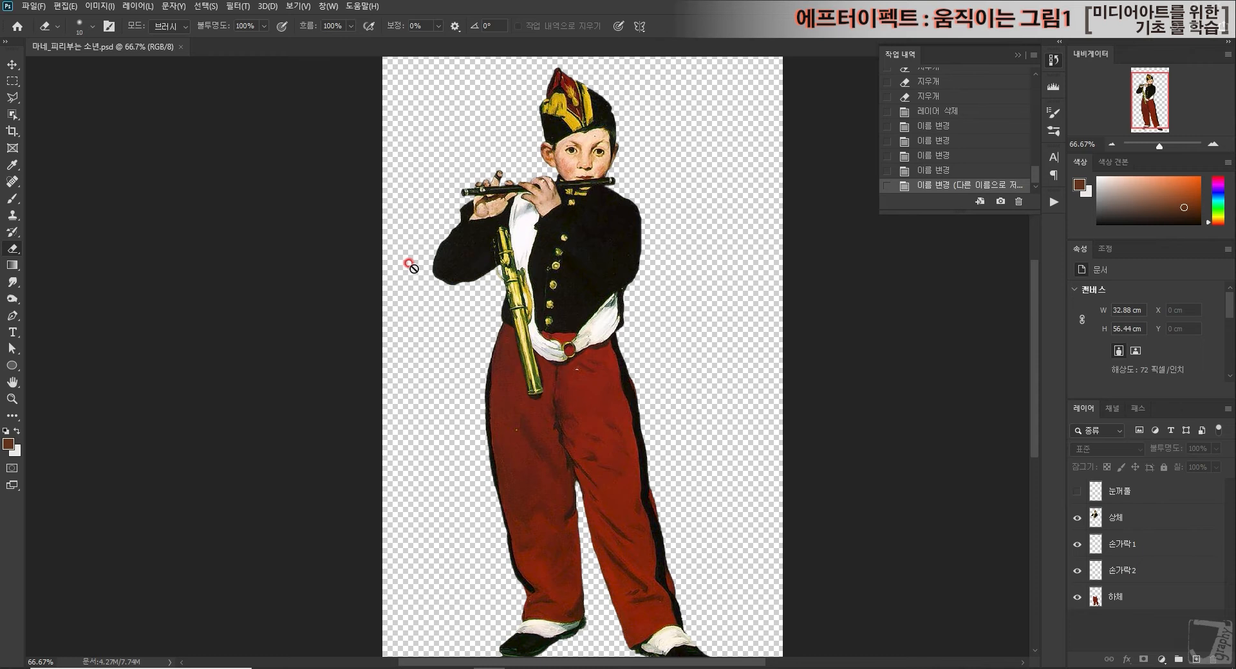
Switch to File Explorer, open 마티스_루마니아풍의 블라우스.jpg in Photoshop as a separate document, and unlock its background layer.
key(alt+Tab)
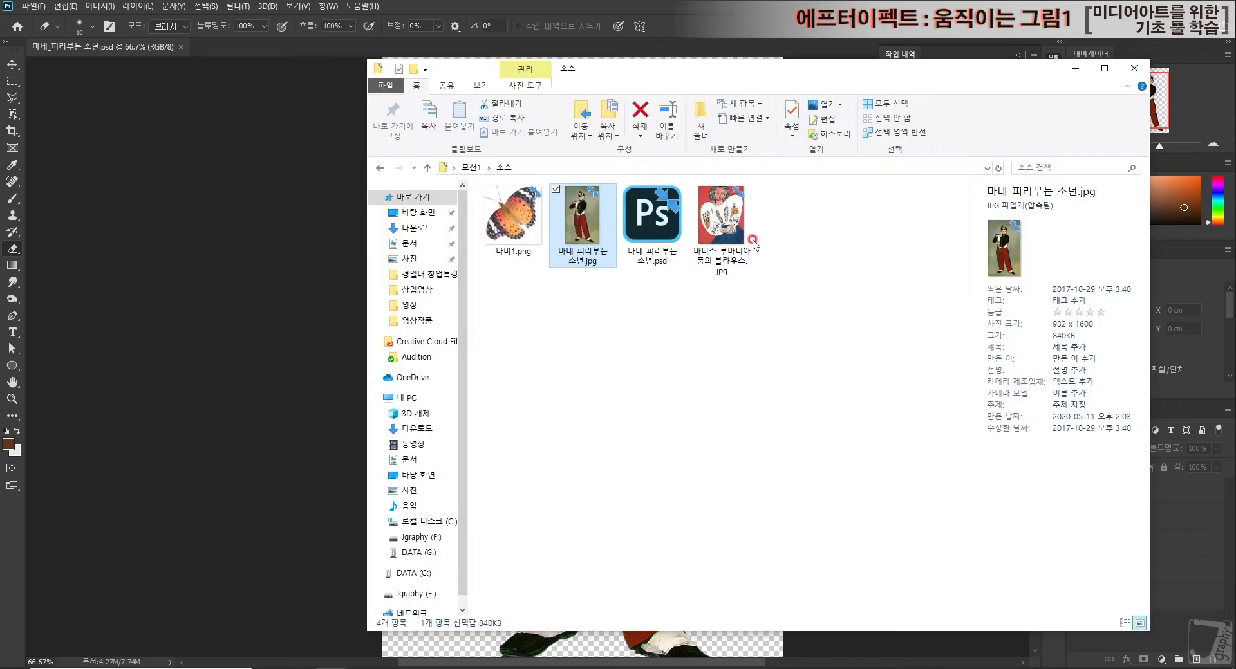
drag(722, 221, 321, 53)
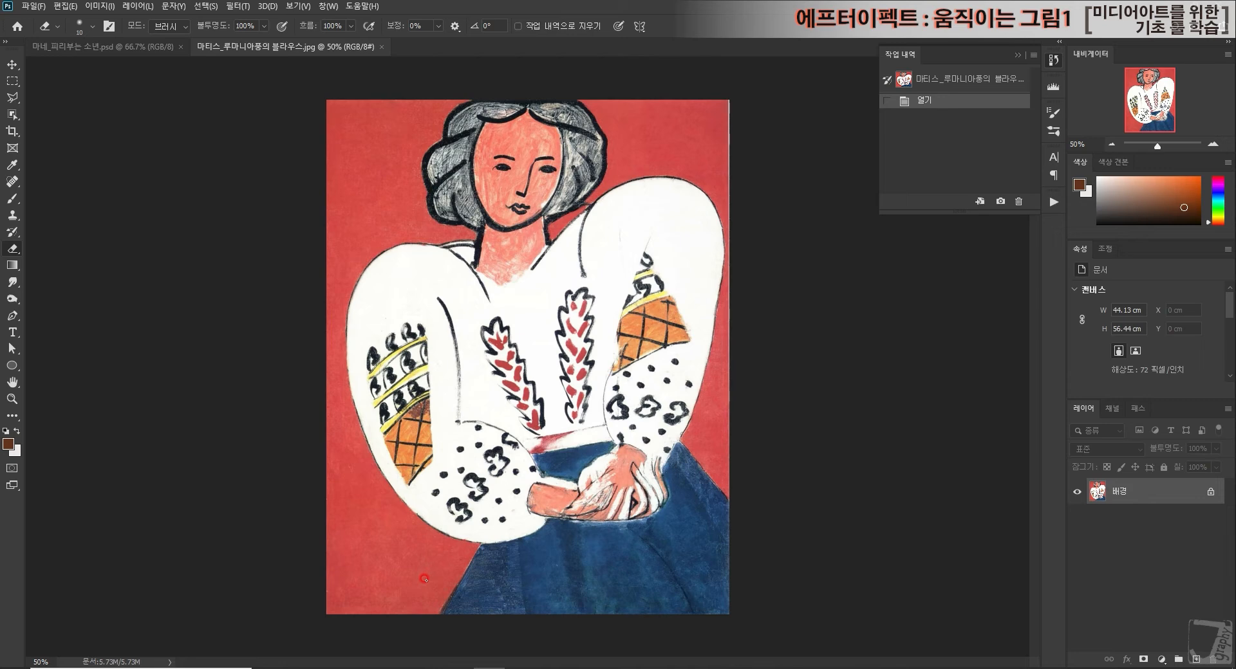
click(1210, 493)
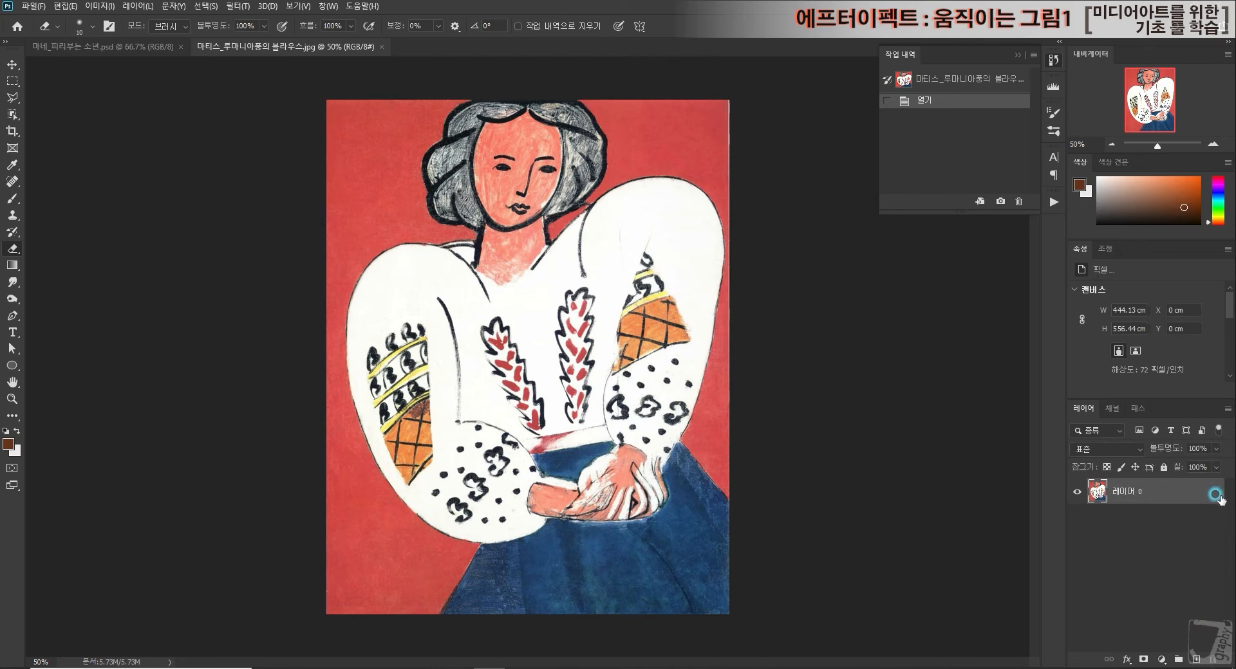
Select the woman with Select Subject and add the blue skirt and the collar area with the Quick Selection tool.
click(1152, 375)
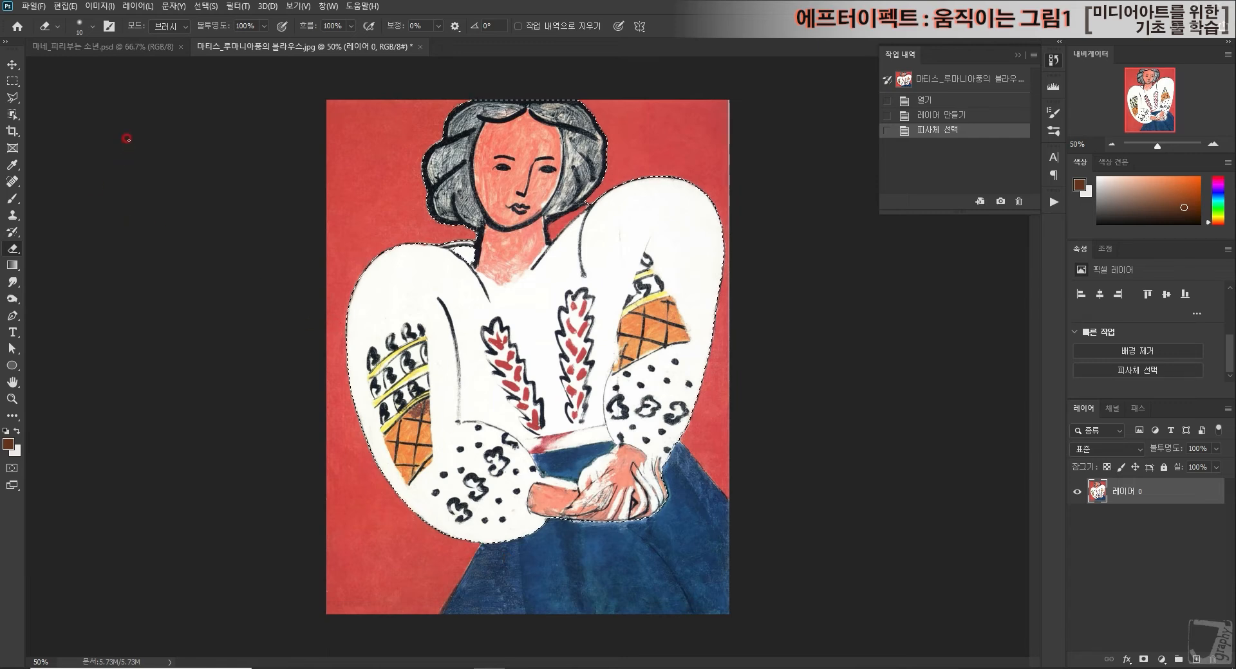
click(11, 114)
right_click(12, 114)
click(58, 127)
mouse_move(557, 537)
mouse_down()
mouse_move(554, 595)
mouse_move(657, 613)
mouse_up()
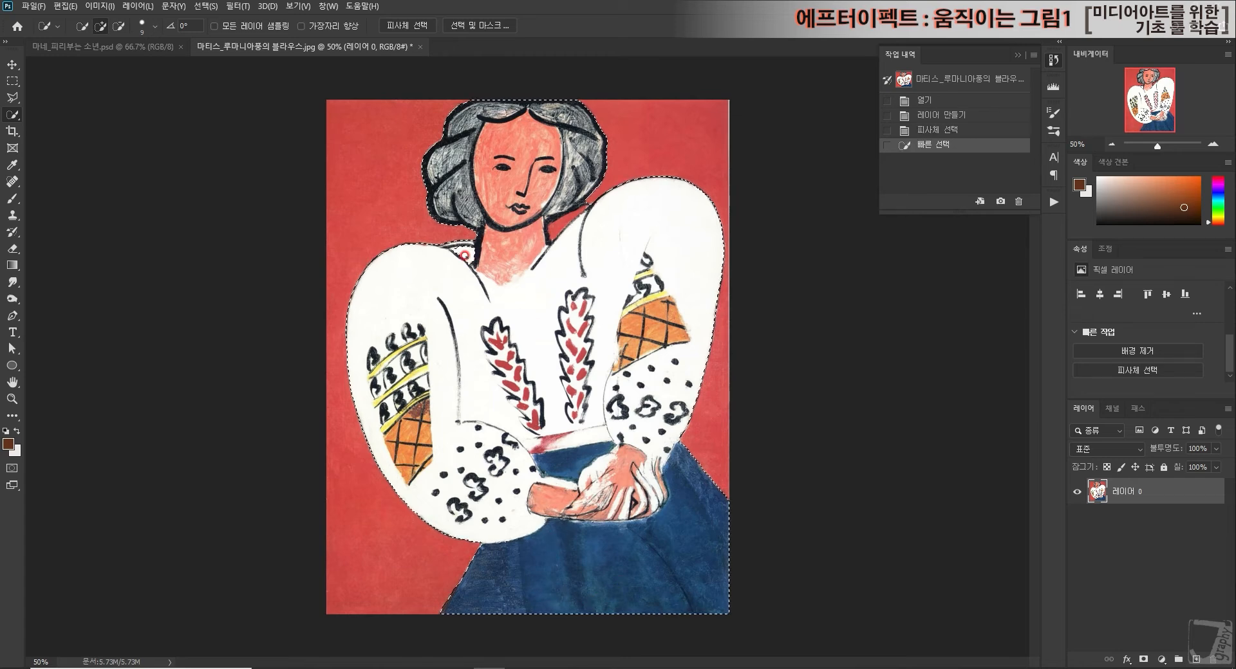
click(468, 257)
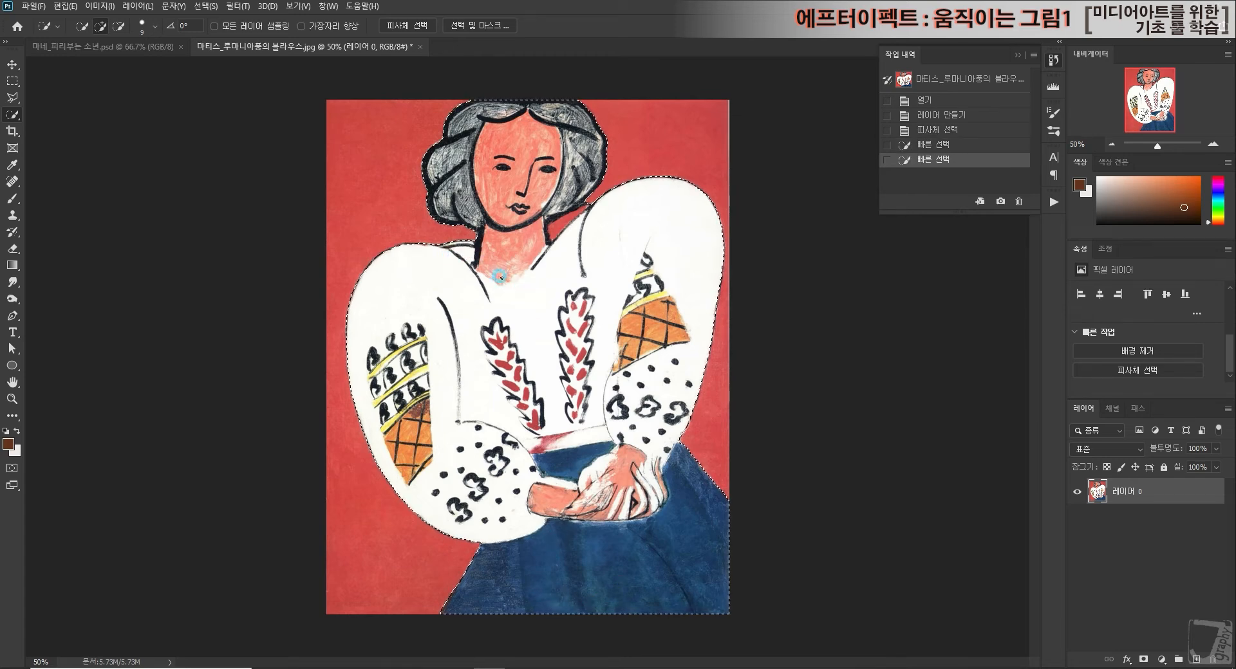
click(496, 275)
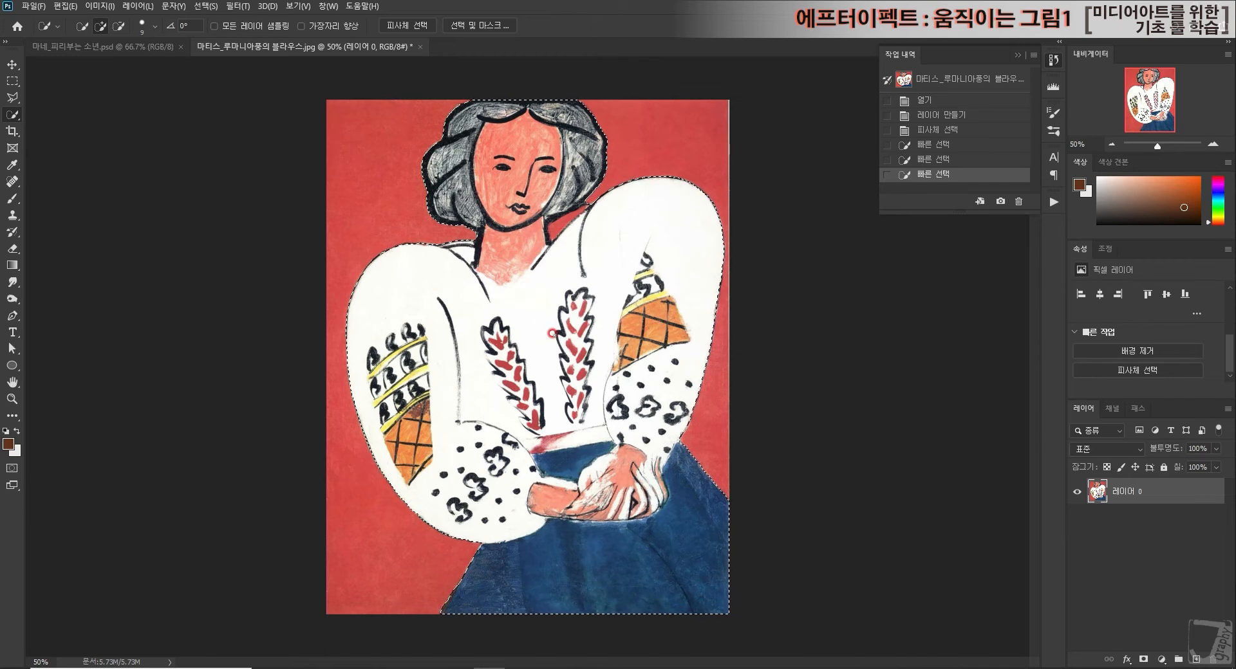
Subtract the red background gap between the woman's hair, neck and shoulder from the selection with the Polygonal Lasso.
click(1211, 142)
click(1212, 143)
click(1212, 143)
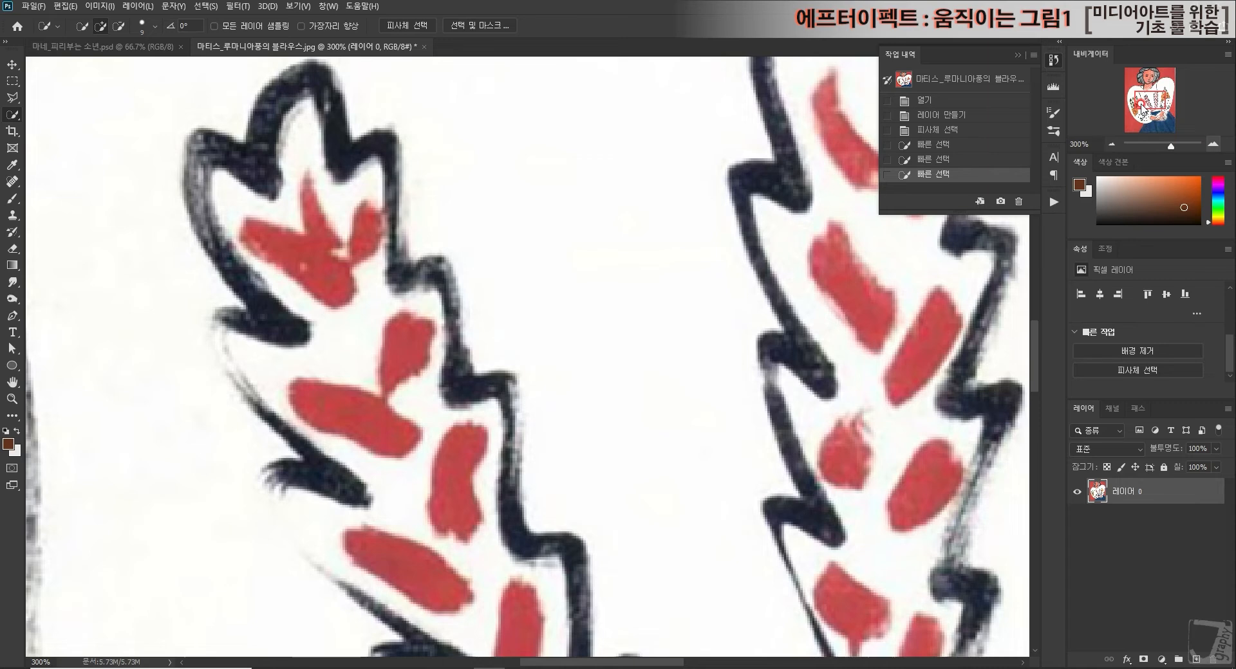
click(1212, 143)
drag(1148, 94, 1151, 83)
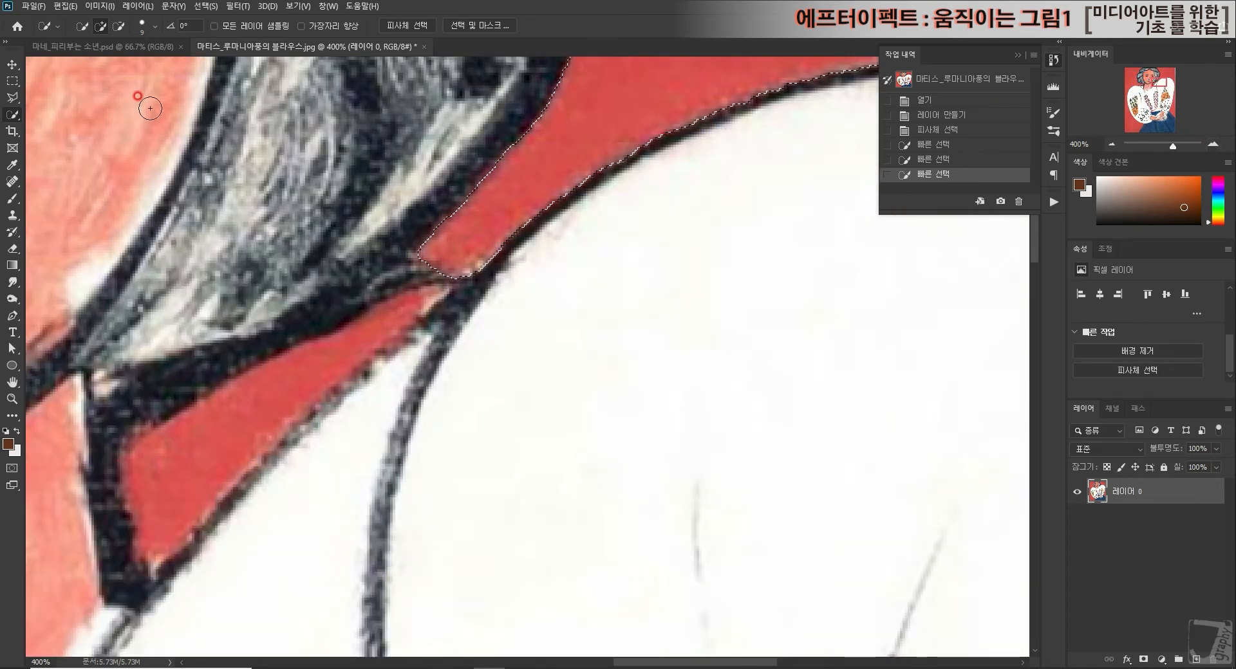
click(14, 97)
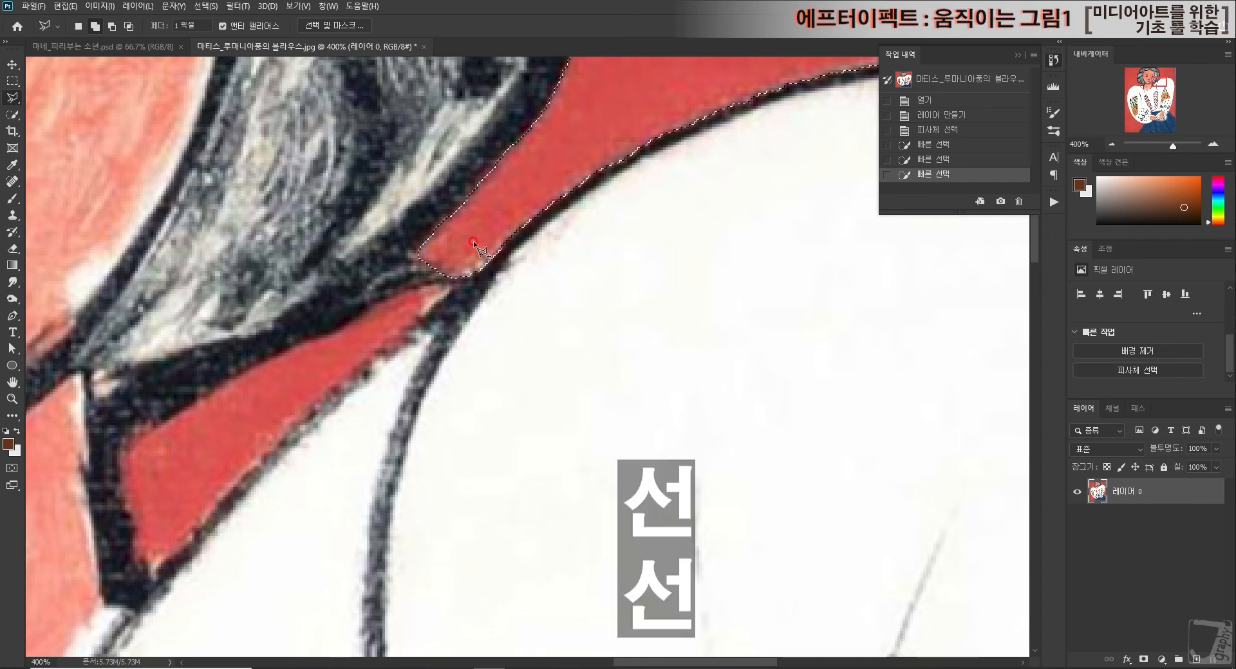
alt+click(448, 266)
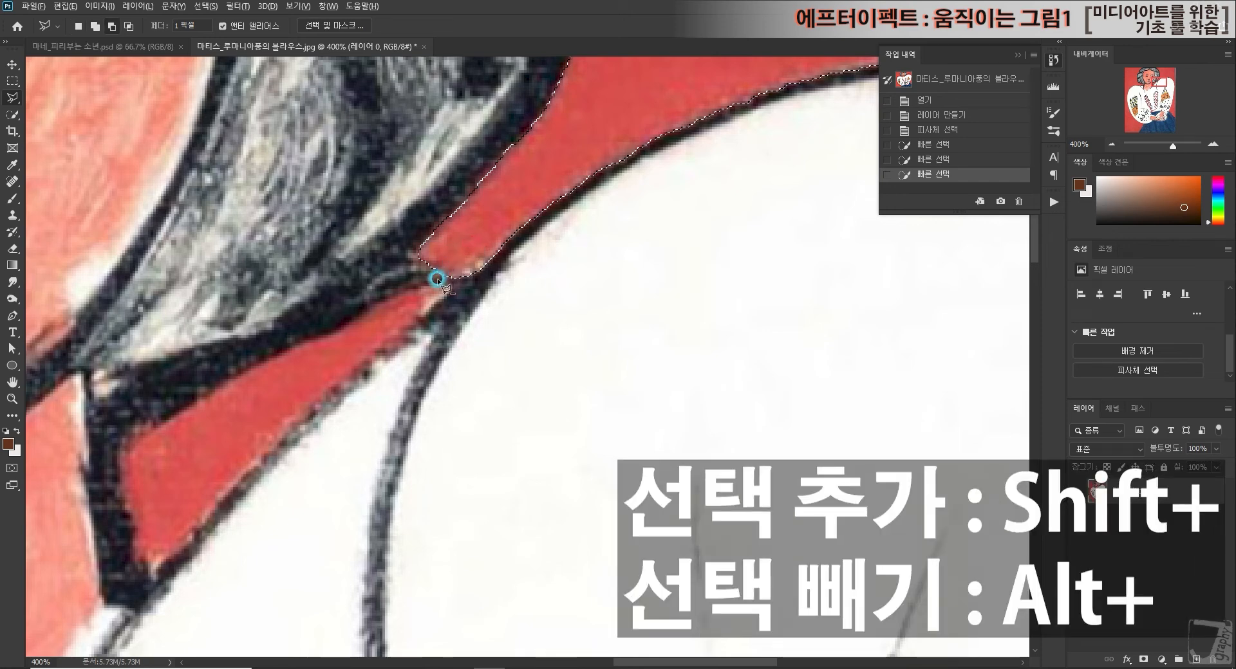
click(435, 278)
click(374, 301)
click(332, 332)
click(284, 347)
click(120, 454)
click(117, 479)
click(132, 530)
click(129, 554)
click(137, 571)
click(156, 571)
click(294, 422)
click(431, 314)
click(472, 276)
click(486, 259)
click(489, 231)
key(ctrl+minus)
key(ctrl+minus)
key(ctrl+minus)
key(ctrl+minus)
key(ctrl+minus)
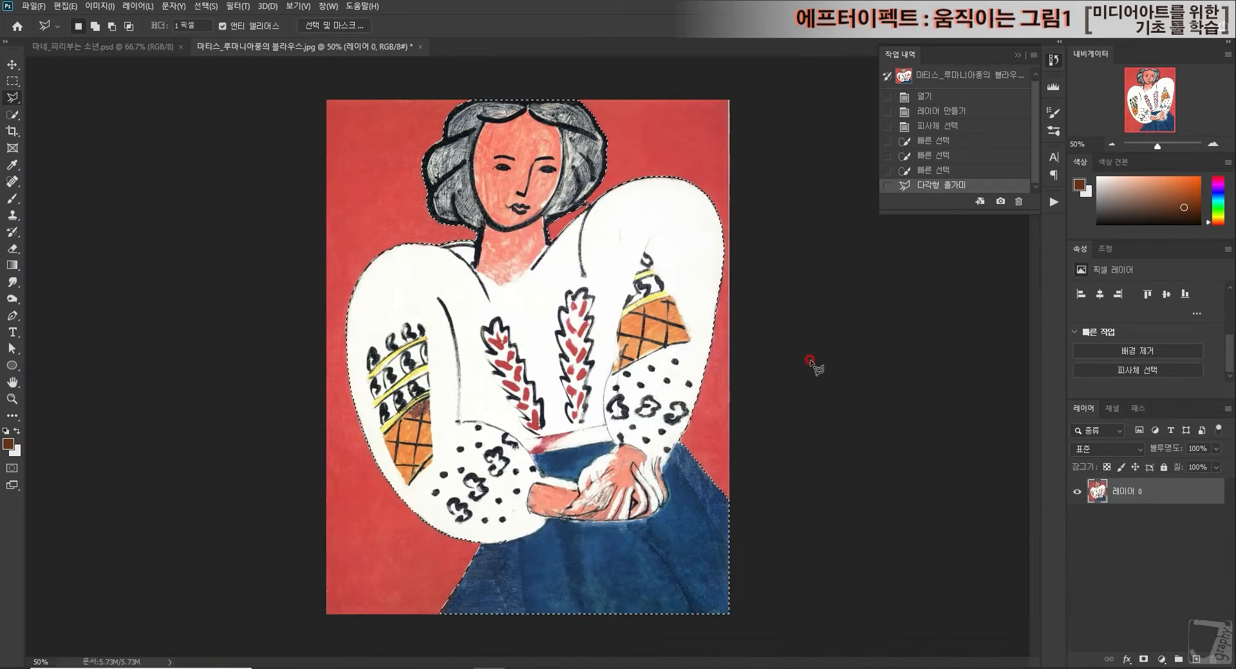
Copy the selected woman to a new layer and hide the original painting layer 레이어 0.
right_click(559, 345)
click(649, 432)
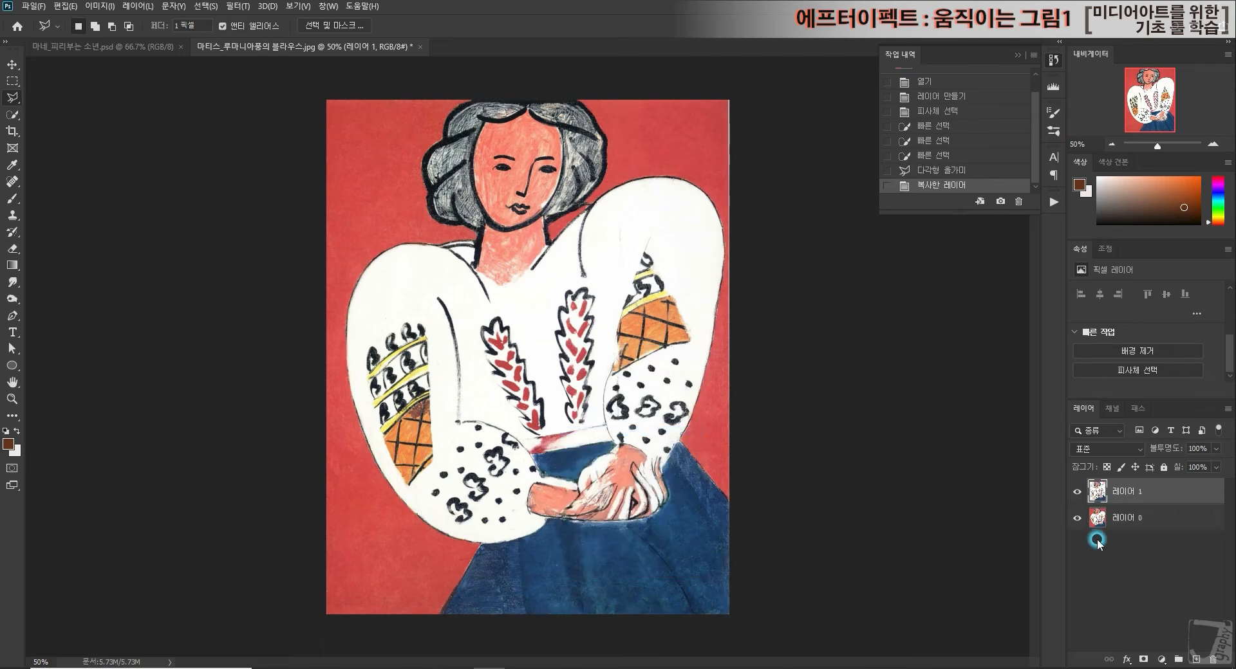
click(1075, 518)
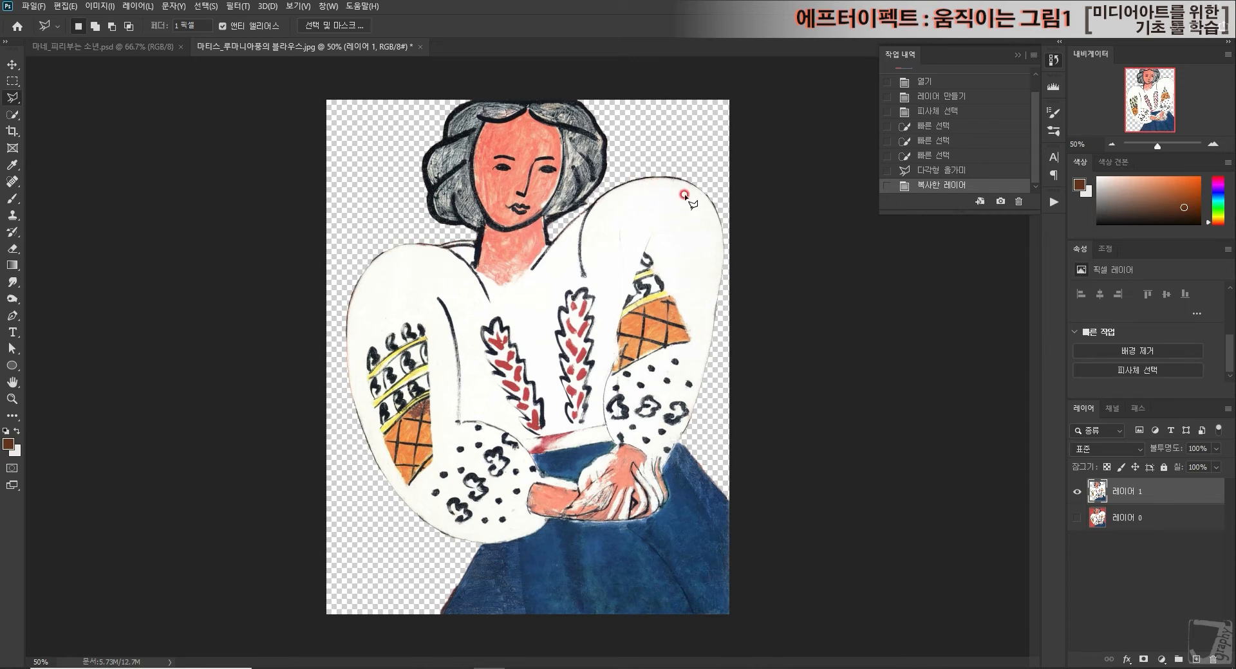
Load the outline of the woman on 레이어 1 as a selection and feather it by 1 pixel.
ctrl+click(1096, 492)
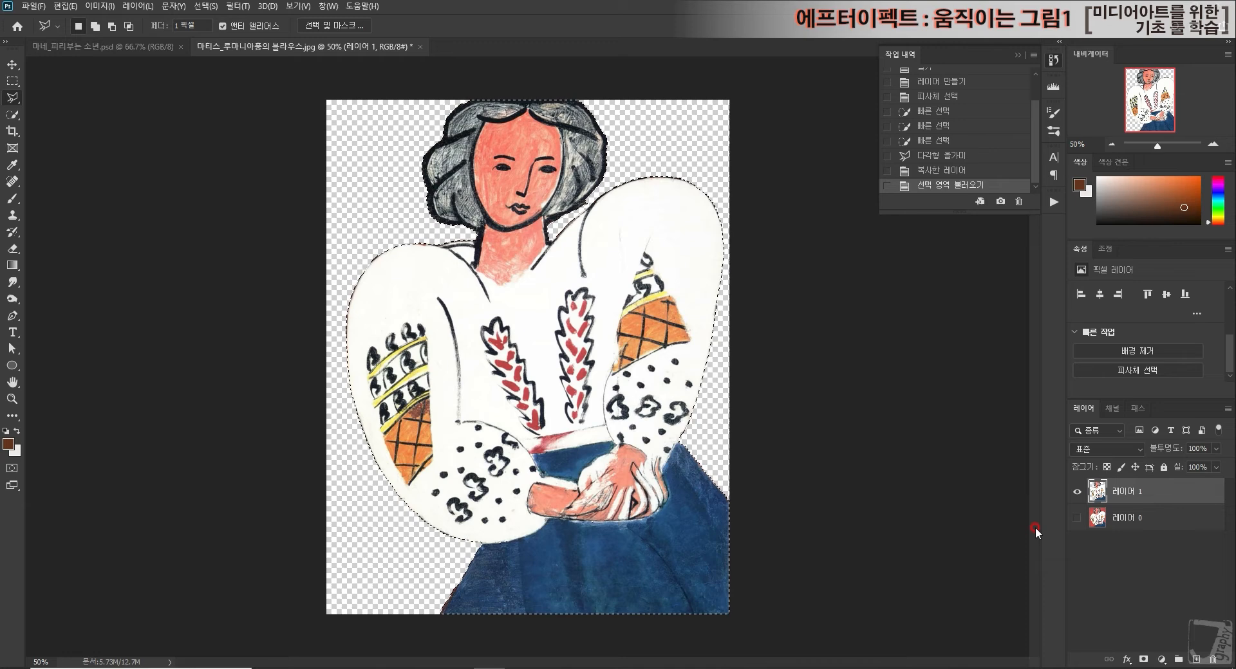
right_click(523, 310)
click(557, 340)
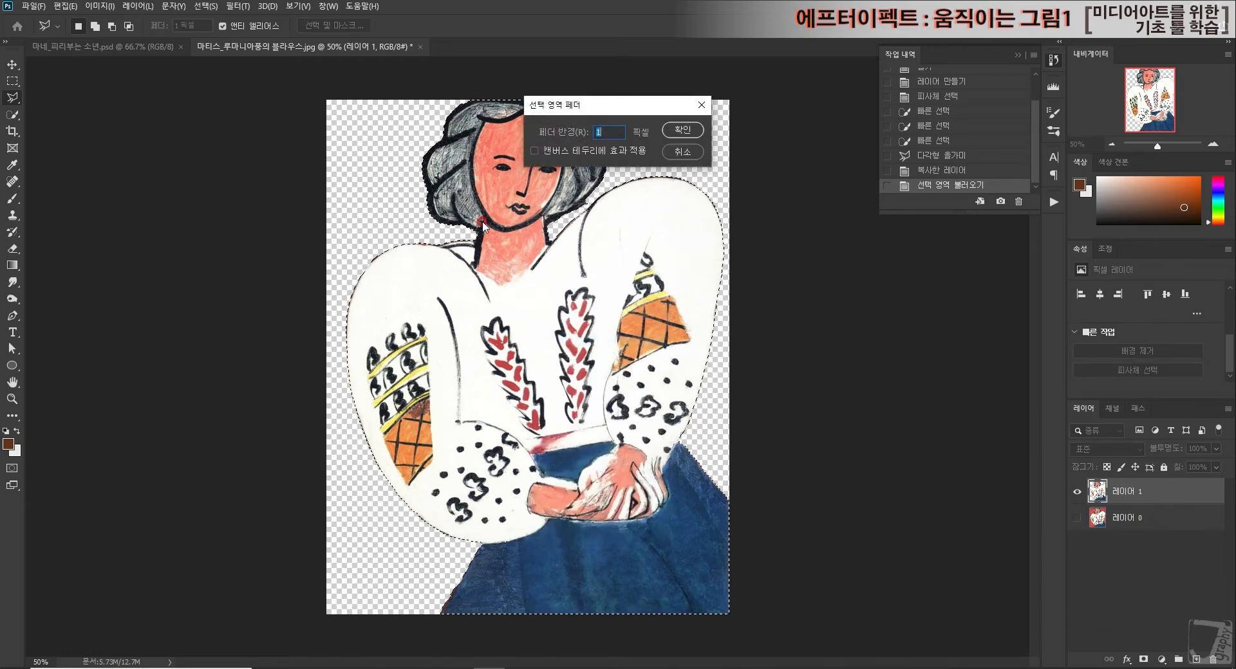
click(699, 126)
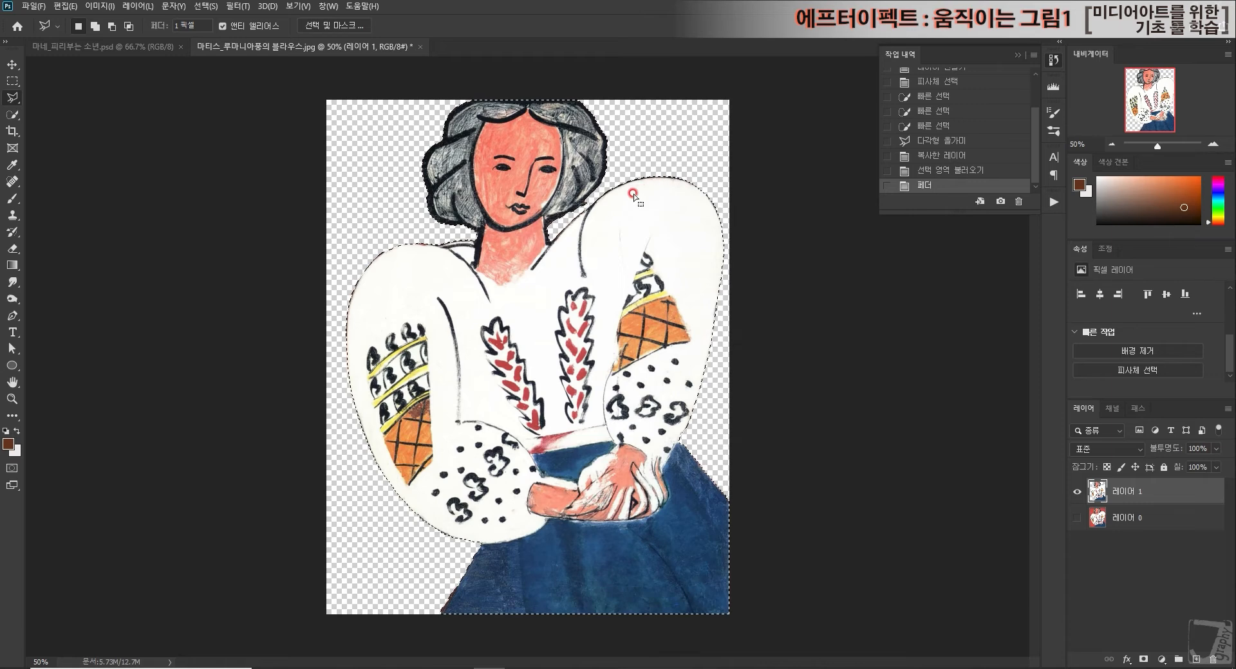
Invert the selection, delete the fringe around the woman twice to soften her edge, and deselect.
right_click(504, 165)
click(572, 181)
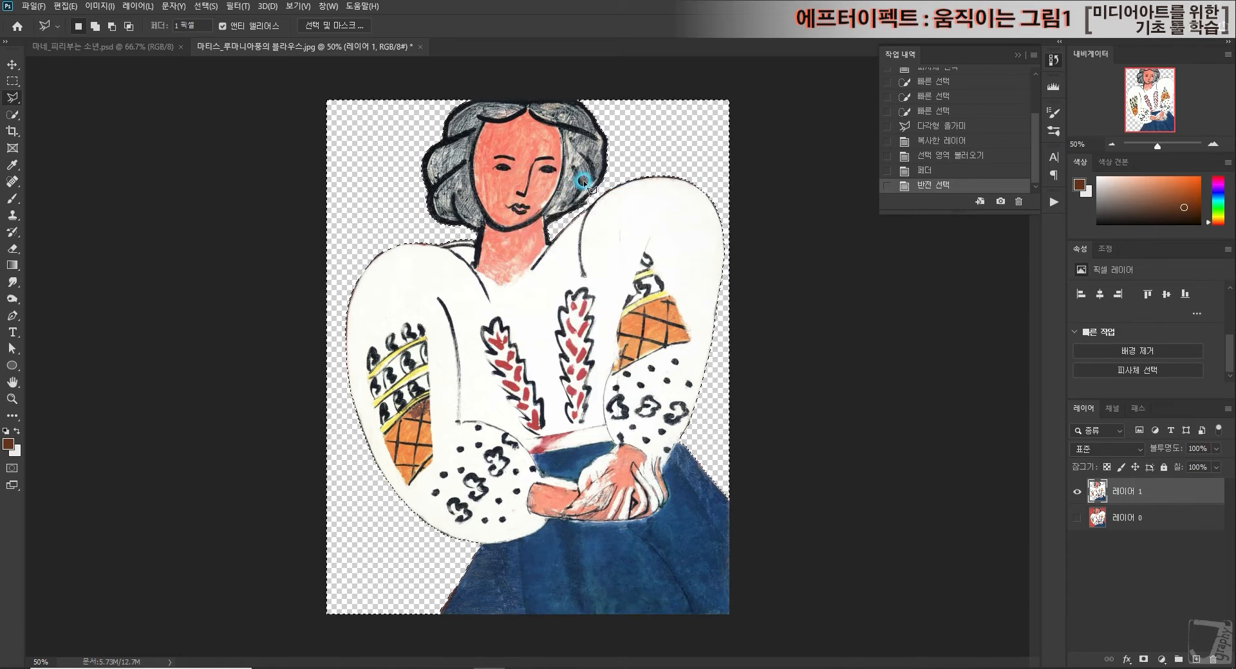
key(Delete)
key(Delete)
click(730, 313)
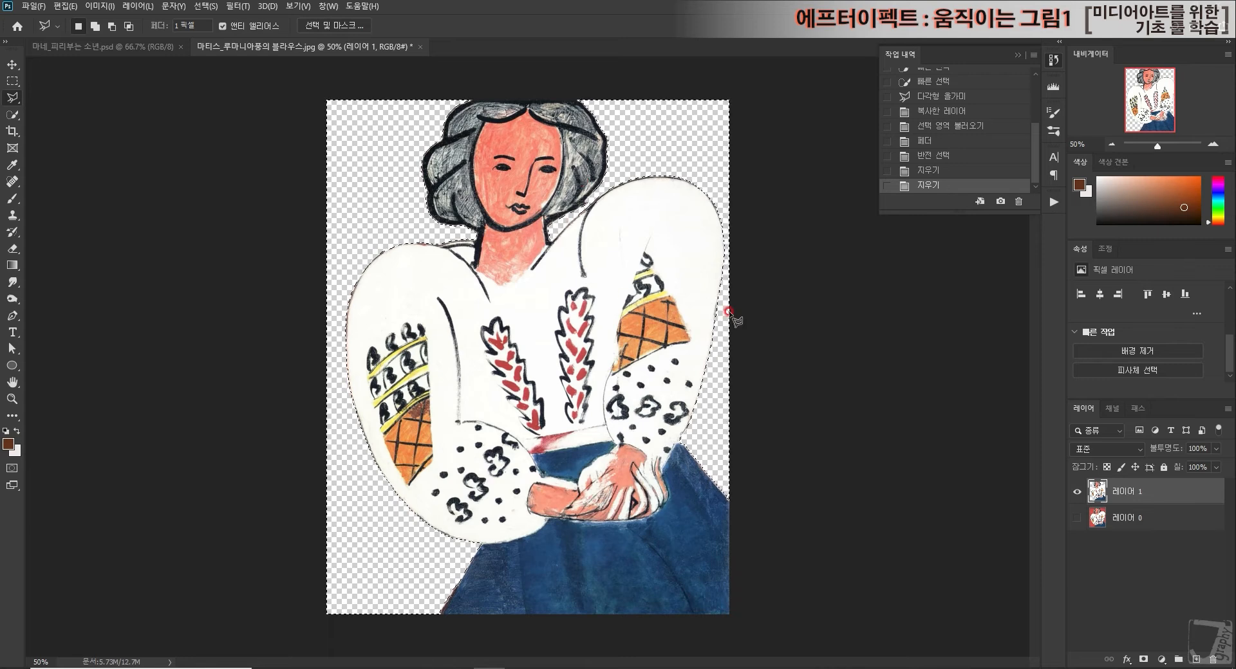
key(Escape)
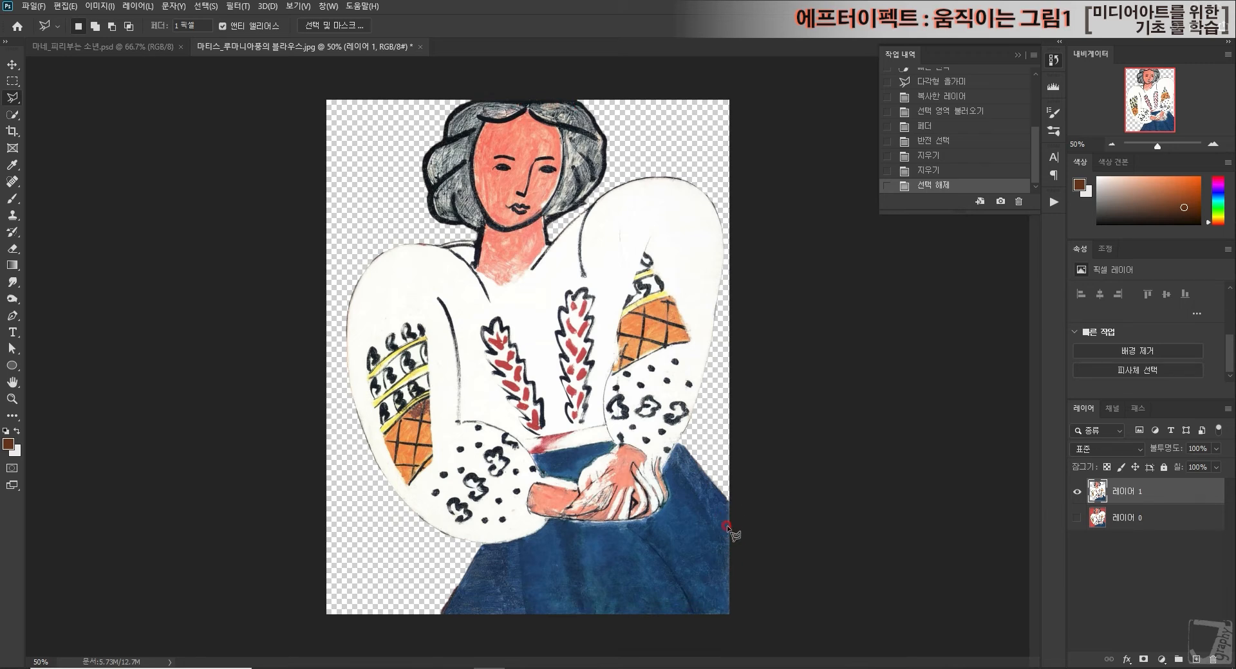
Extend the canvas above and on both sides of the woman with the Crop tool, to a height of about 60.82 cm.
click(13, 132)
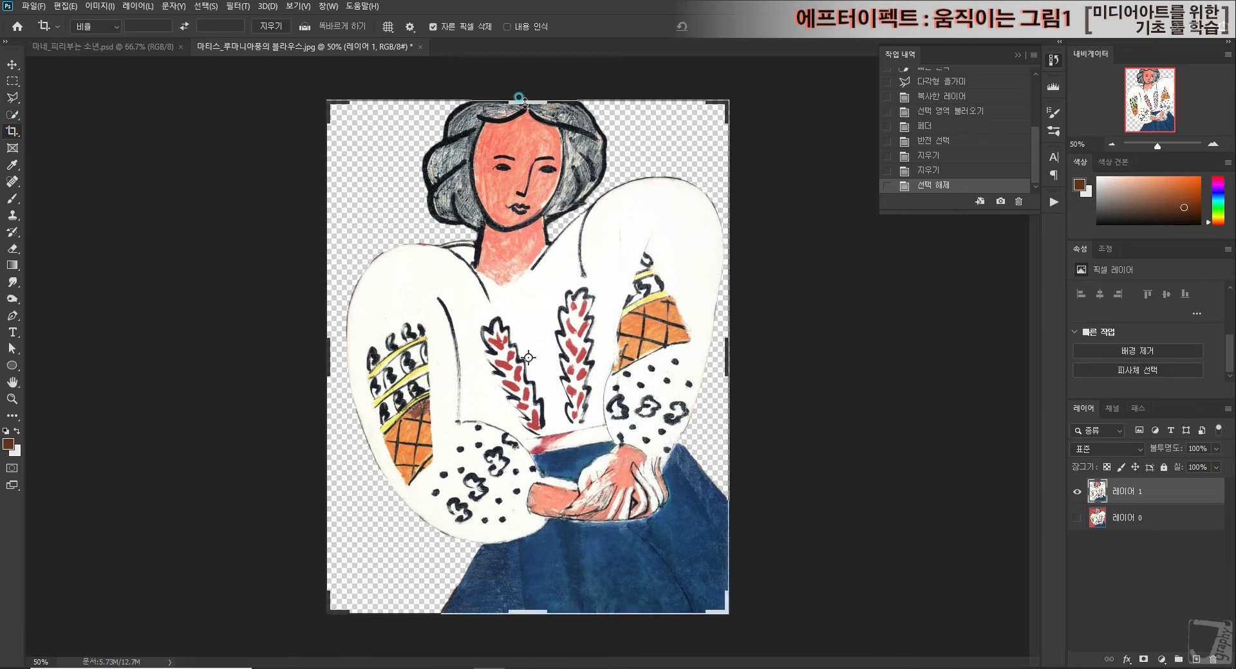
drag(525, 102, 525, 72)
drag(743, 358, 795, 358)
drag(260, 366, 226, 358)
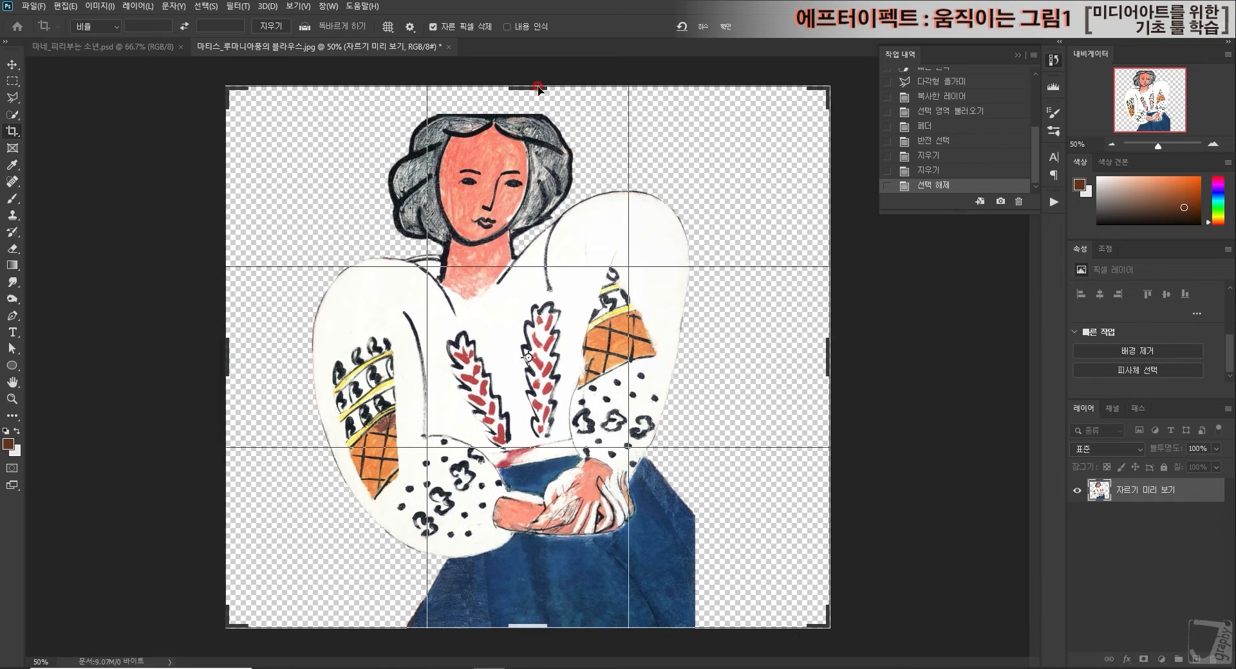
drag(534, 87, 533, 75)
key(ctrl+z)
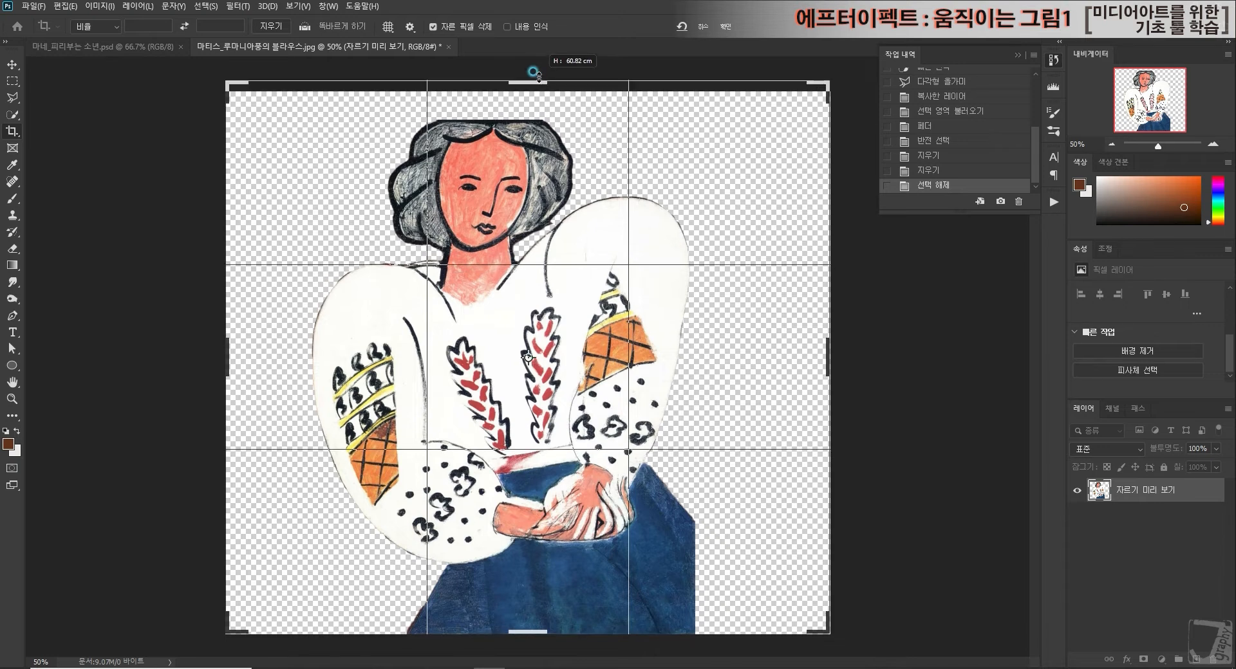
double_click(718, 317)
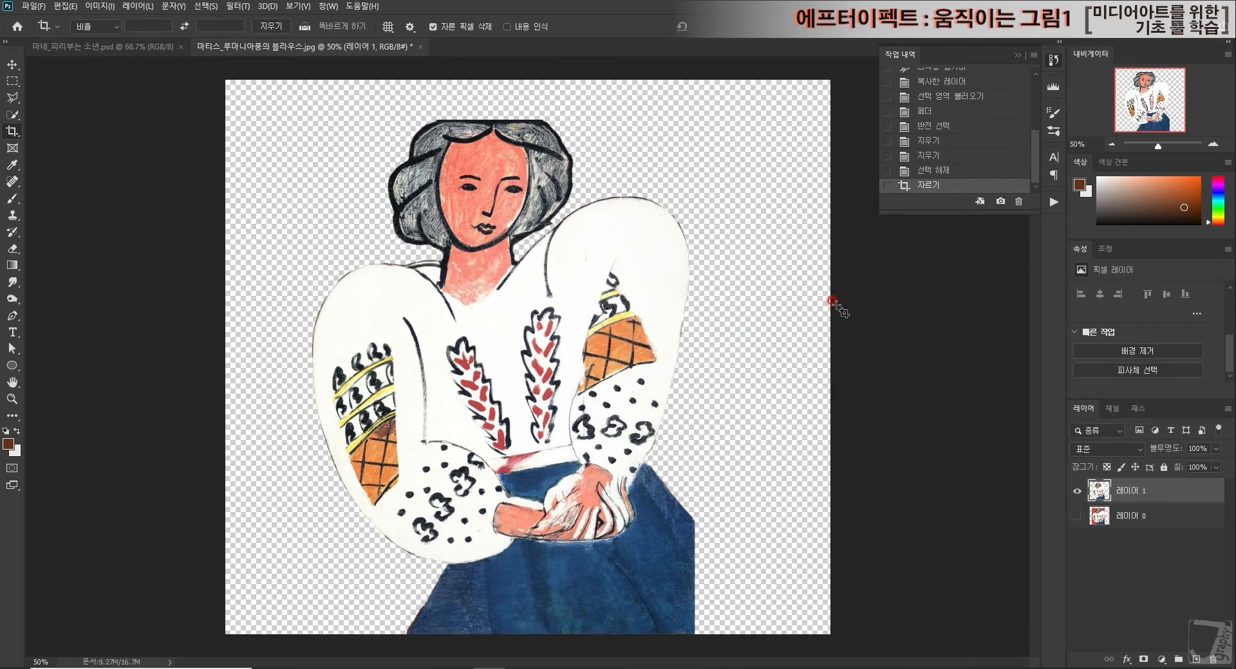
Select the curved outer hair contour at the woman's upper left with the Polygonal Lasso and copy it to a new layer.
click(1214, 144)
click(1214, 144)
click(1213, 144)
click(1214, 144)
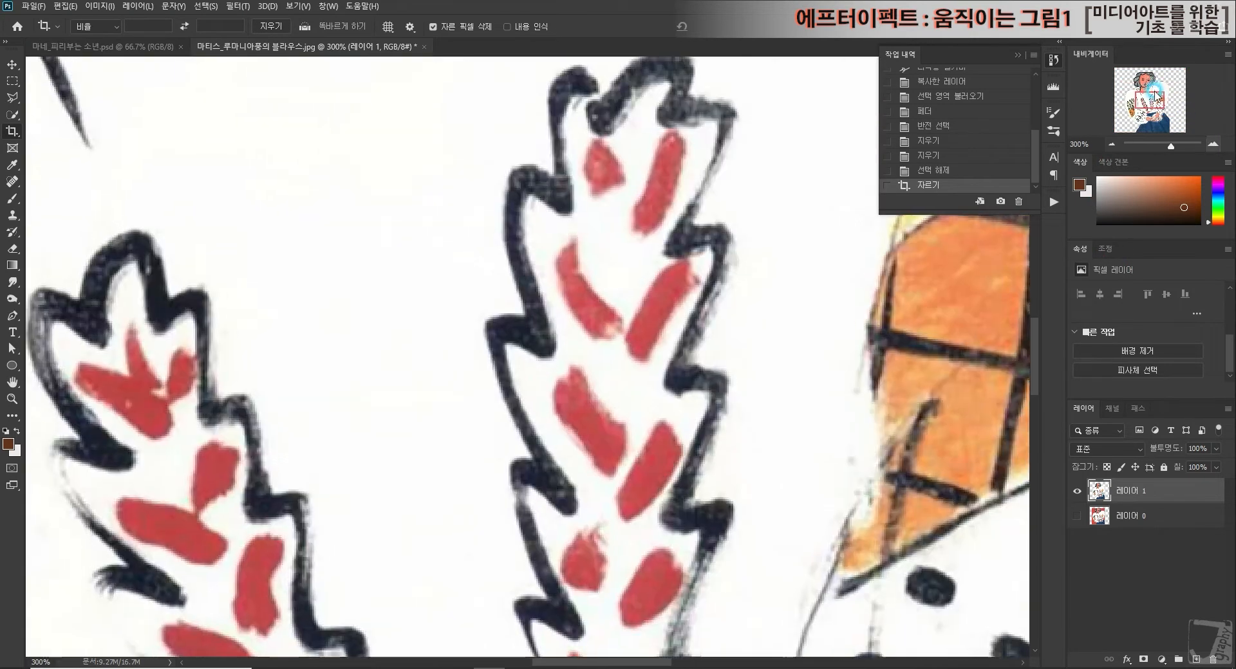
click(1213, 144)
drag(1149, 95, 1141, 64)
click(1111, 144)
click(1111, 144)
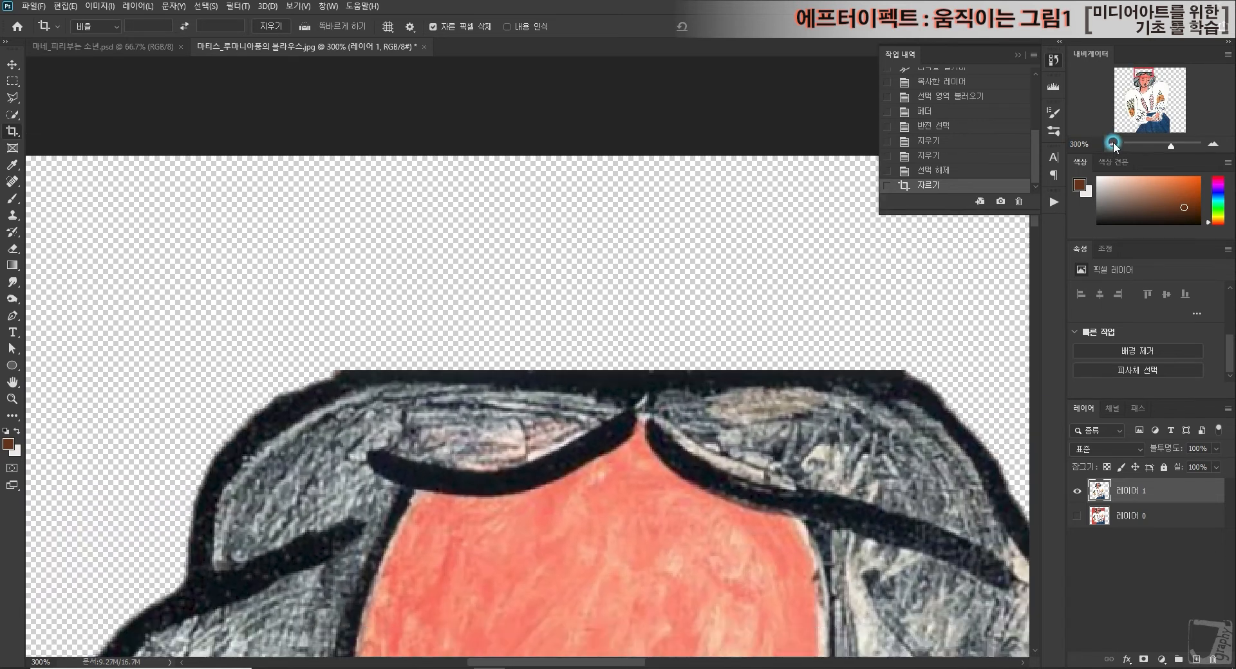
scroll(932, 318, down, 3)
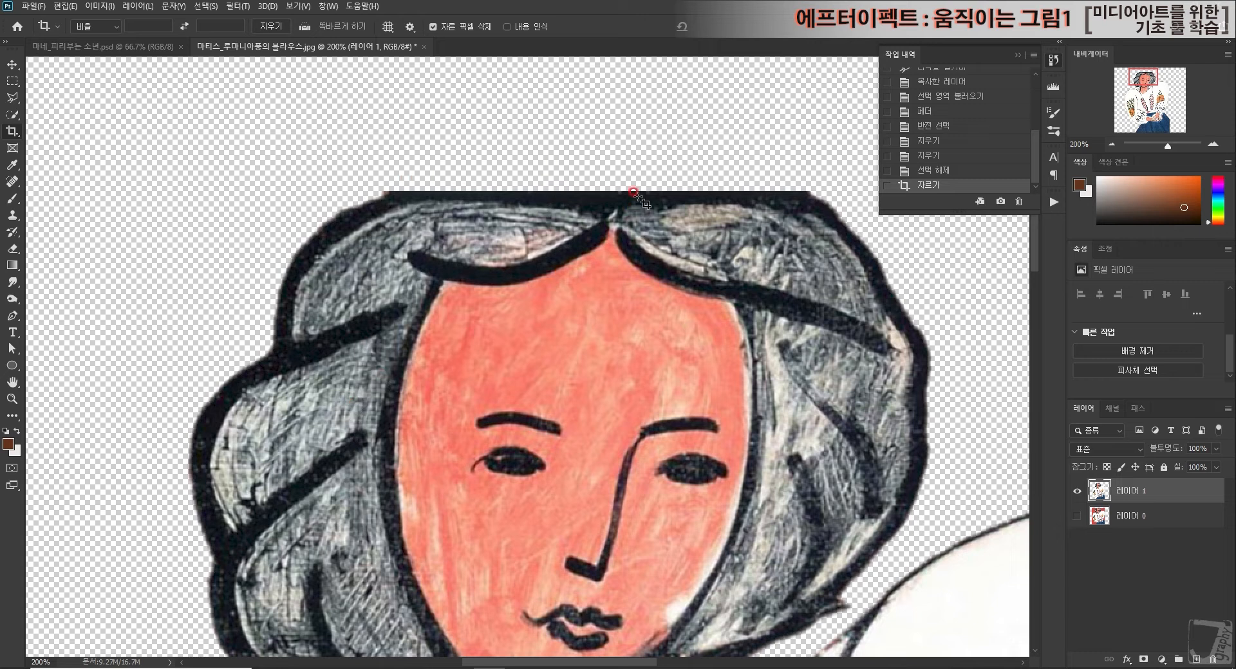
click(12, 98)
click(379, 193)
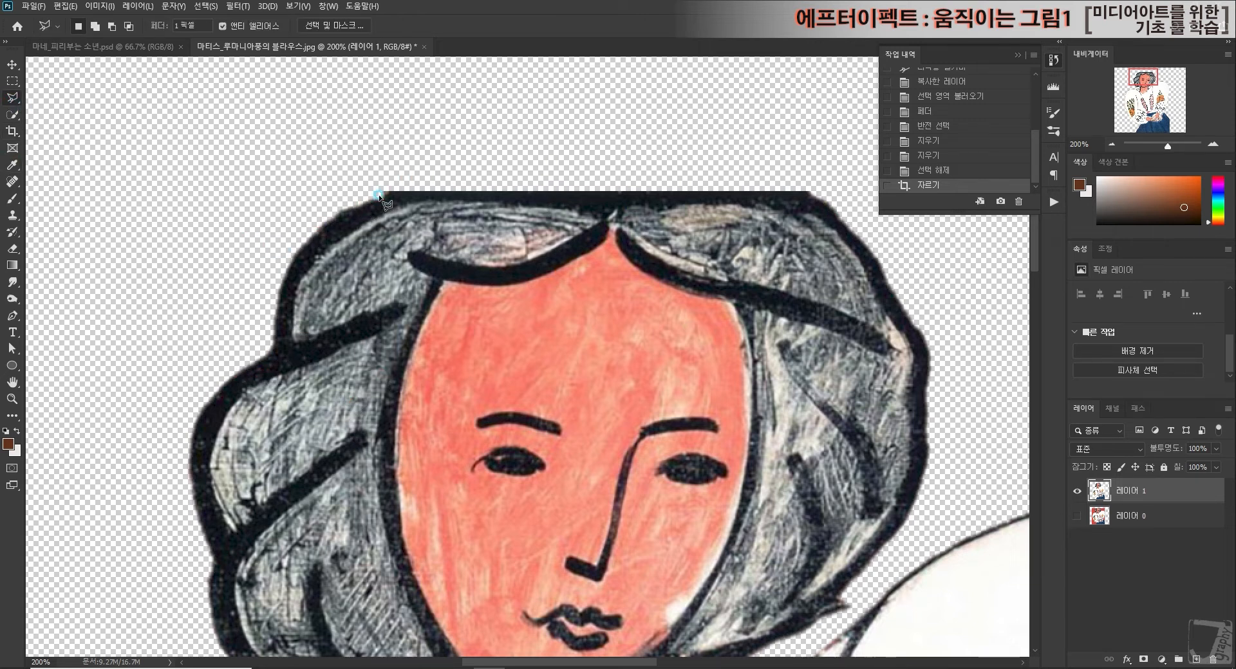
click(382, 231)
mouse_move(322, 307)
mouse_down()
mouse_move(292, 352)
mouse_move(235, 524)
mouse_up()
click(234, 529)
click(191, 568)
click(88, 442)
click(258, 178)
double_click(291, 157)
right_click(276, 276)
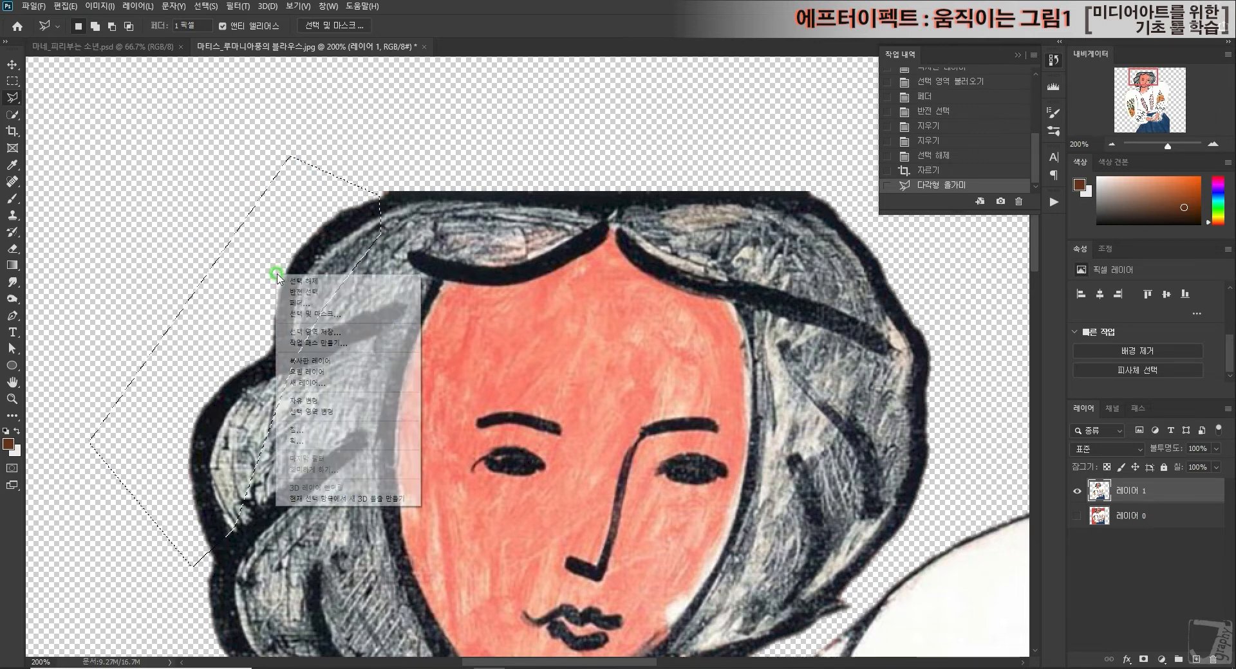
click(334, 361)
Move the copied hair piece over the flat cut-off top of the head and rotate it to 64.15° with Free Transform.
key(ctrl+t)
drag(272, 288, 567, 193)
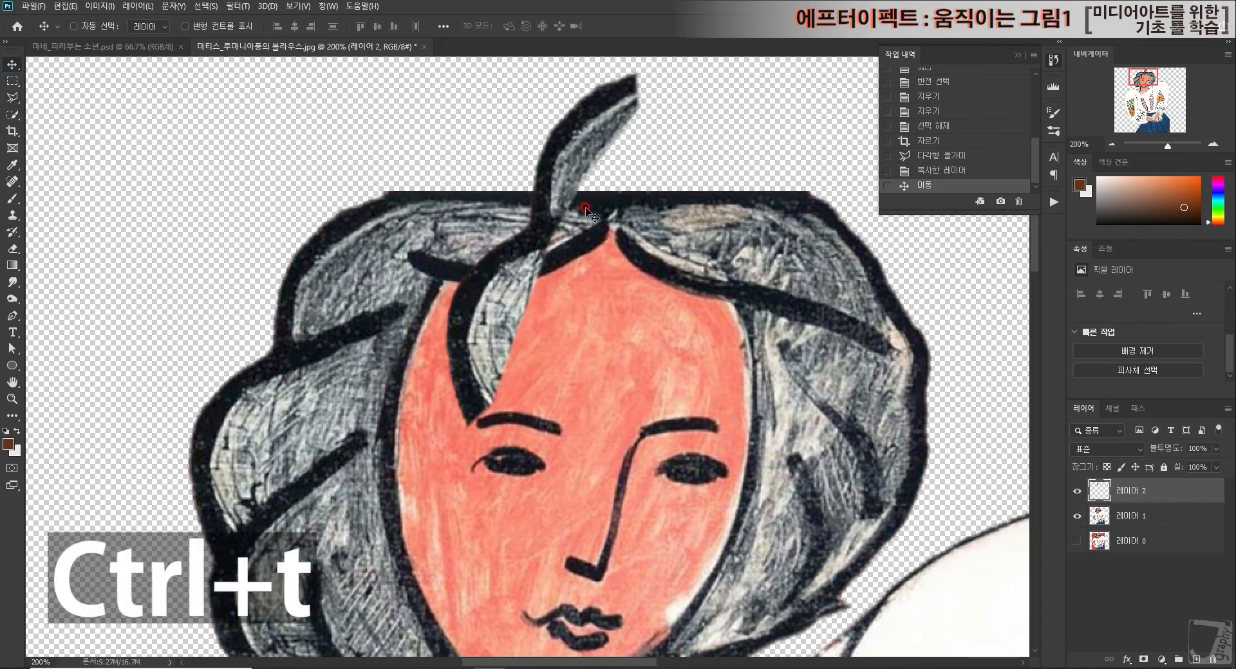
key(ctrl+t)
drag(693, 385, 489, 372)
drag(621, 260, 686, 217)
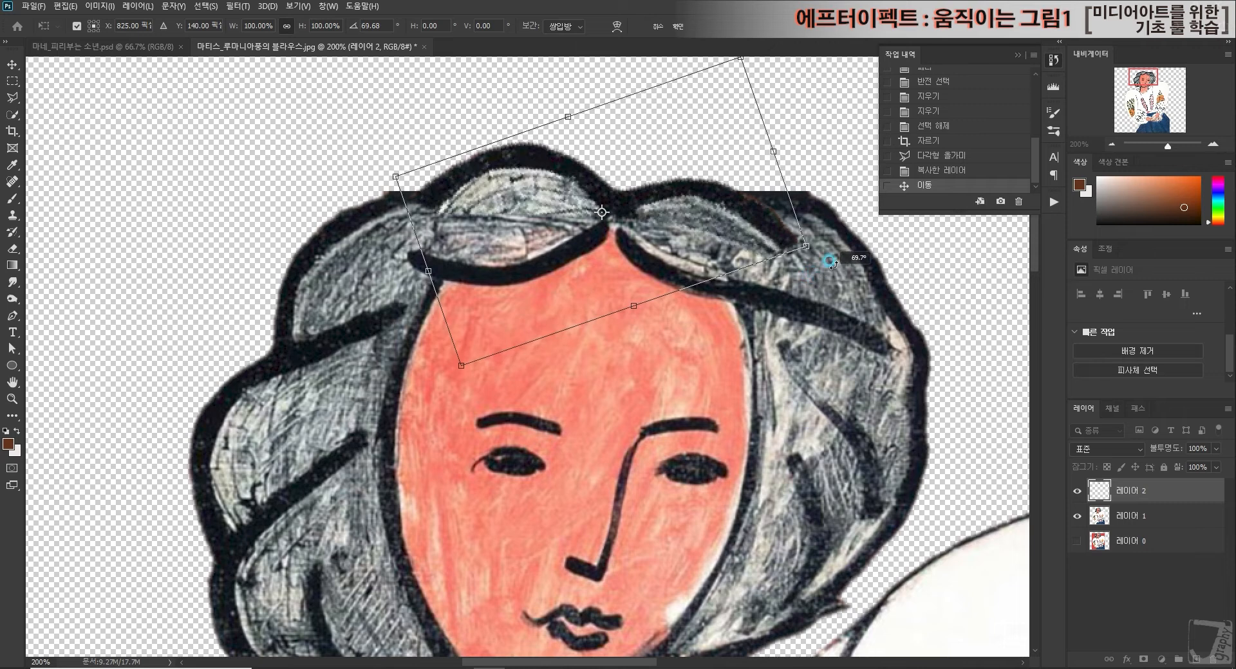
drag(830, 265, 863, 235)
mouse_move(683, 225)
mouse_down()
mouse_move(684, 201)
mouse_move(681, 224)
mouse_up()
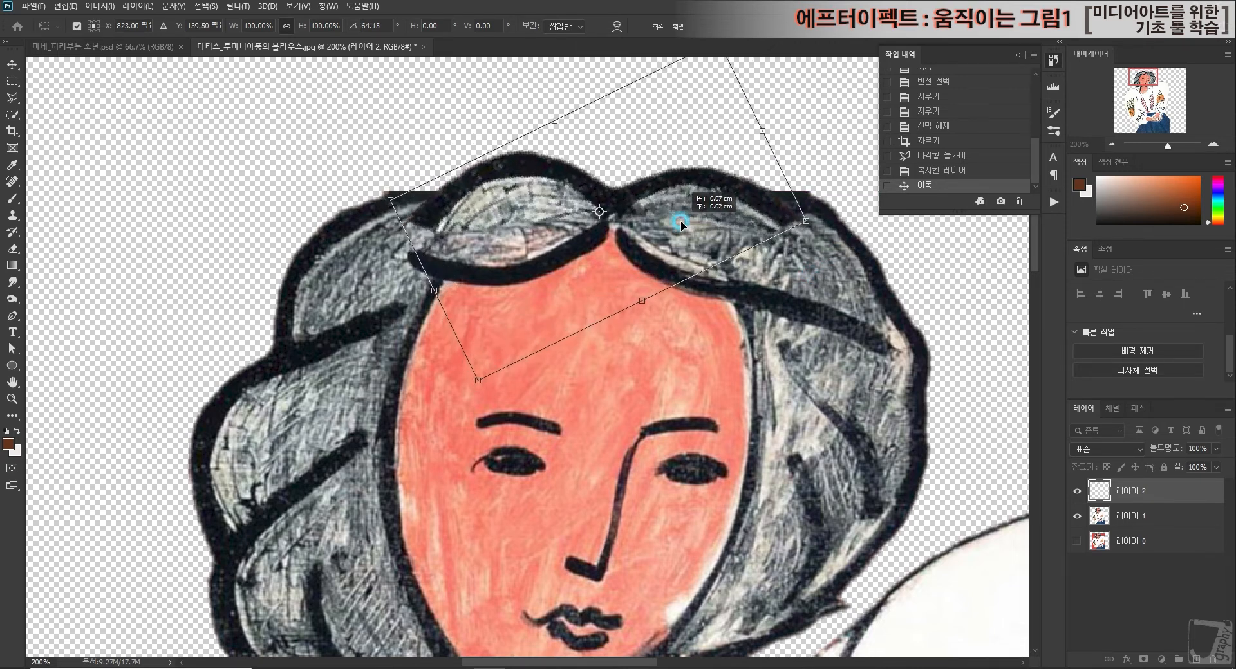
key(Return)
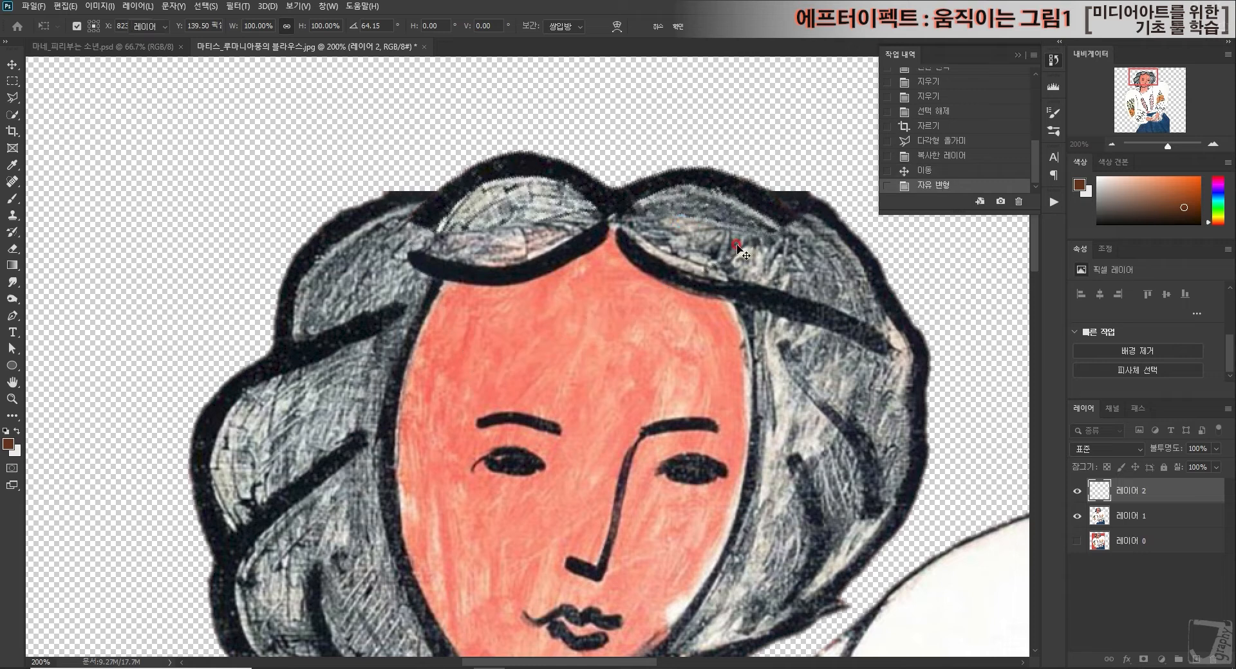
Warp the hair piece so its outline spreads across the crown and joins the existing hair on both sides.
click(74, 9)
mouse_move(166, 299)
click(270, 386)
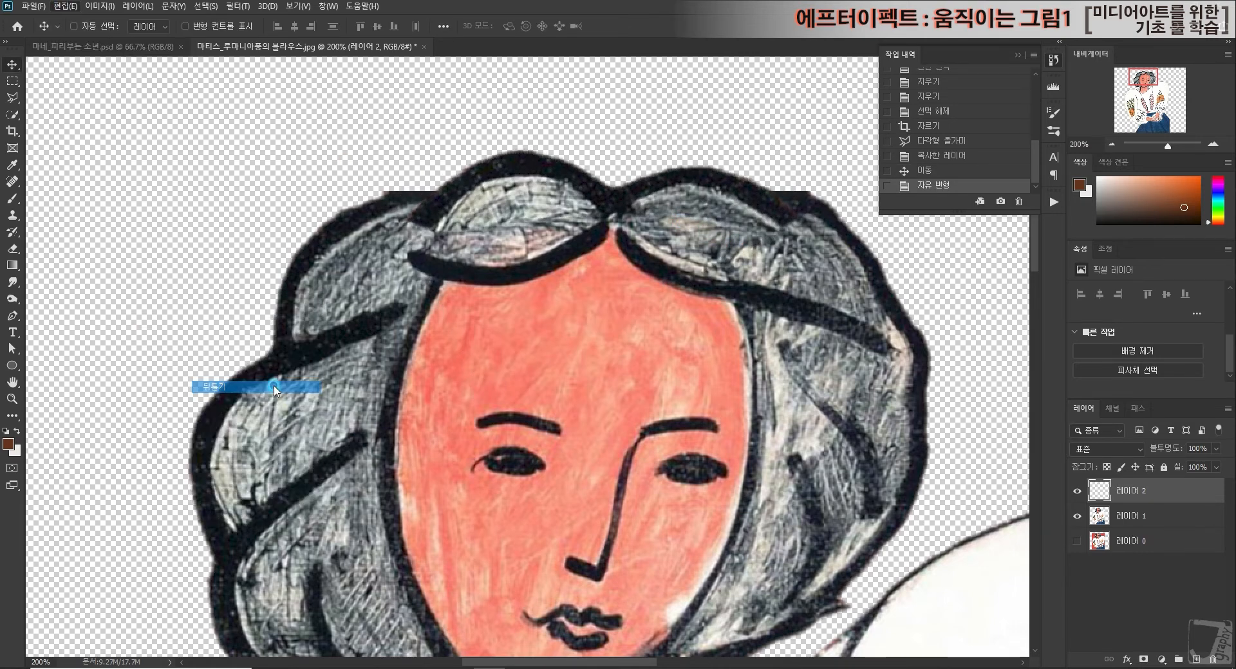
drag(434, 221, 399, 203)
drag(552, 173, 617, 202)
drag(783, 220, 811, 211)
drag(629, 209, 603, 212)
drag(512, 185, 513, 185)
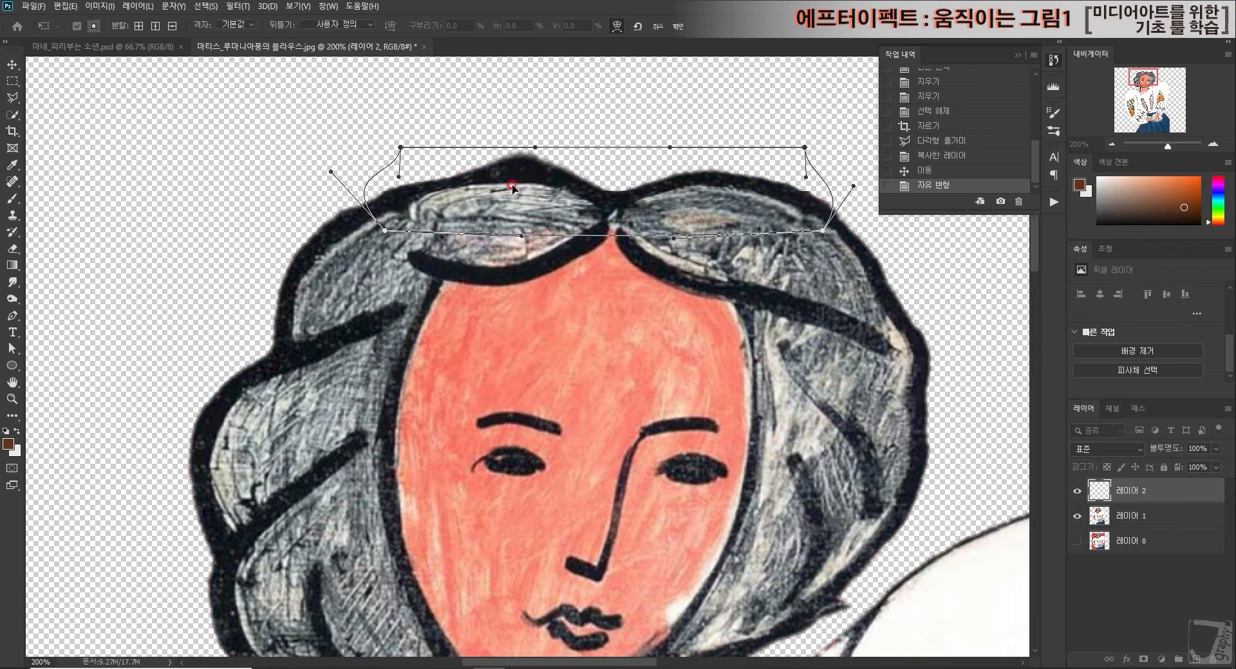
key(Return)
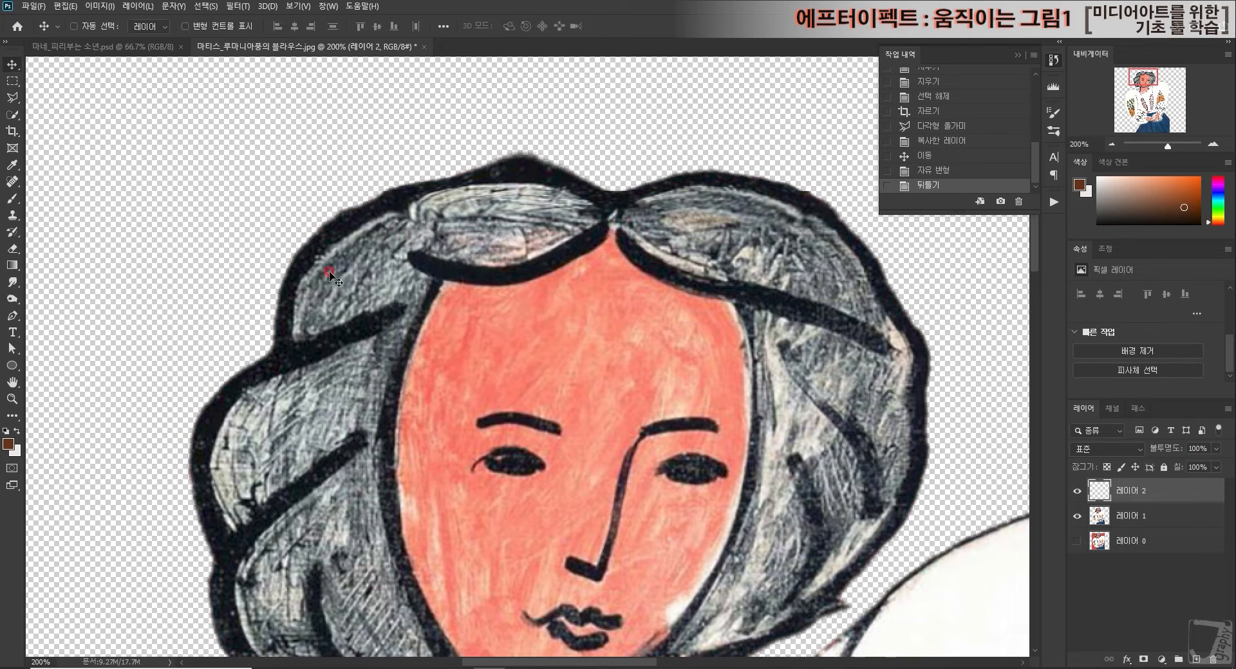
Smooth the peak of the hair patch with the Eraser and erase the flat hair corners sticking out on 레이어 1.
click(12, 248)
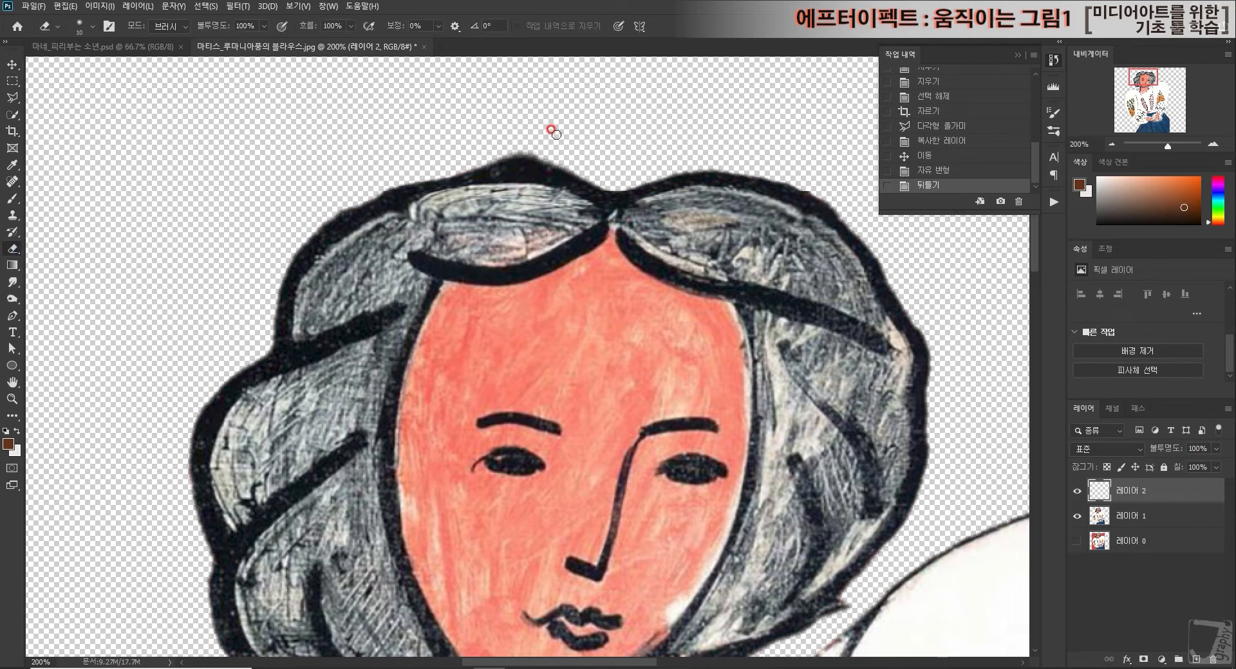
mouse_move(534, 150)
mouse_down()
mouse_move(474, 159)
mouse_move(566, 167)
mouse_move(589, 144)
mouse_move(631, 186)
mouse_up()
click(1142, 513)
drag(799, 187, 855, 220)
drag(474, 158, 371, 193)
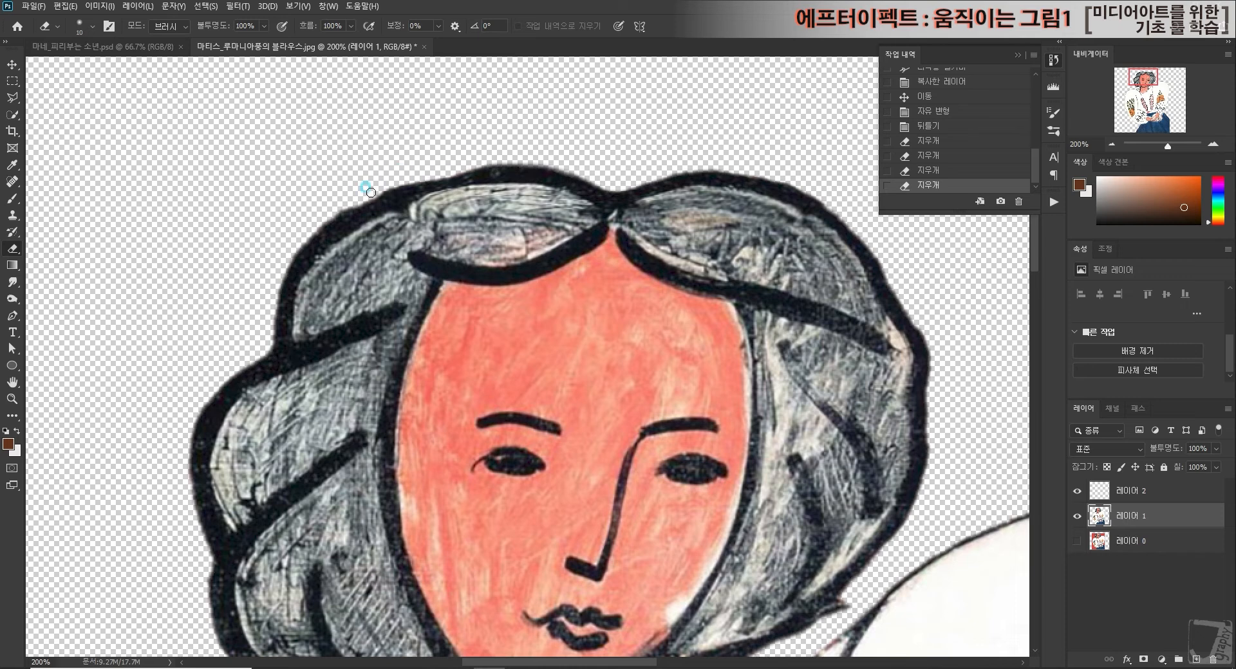
Erase the inner parts of the hair patch on 레이어 2 so it blends with the original hair underneath.
click(1127, 491)
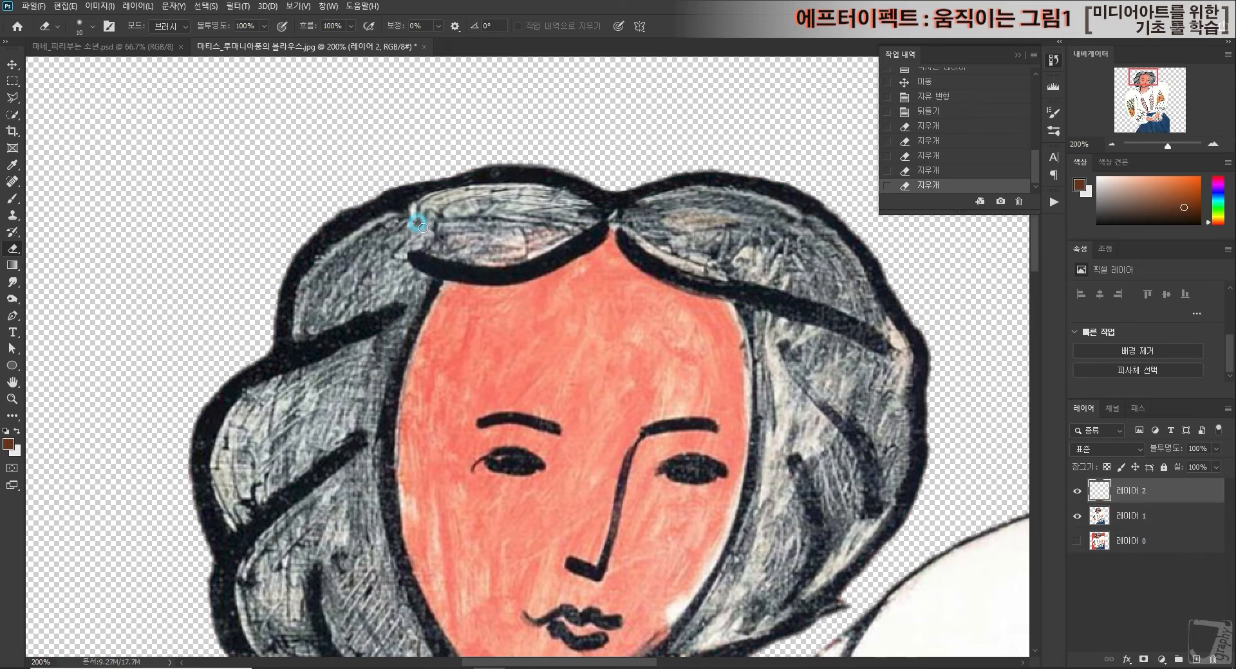
mouse_move(471, 203)
mouse_down()
mouse_move(525, 208)
mouse_move(436, 201)
mouse_up()
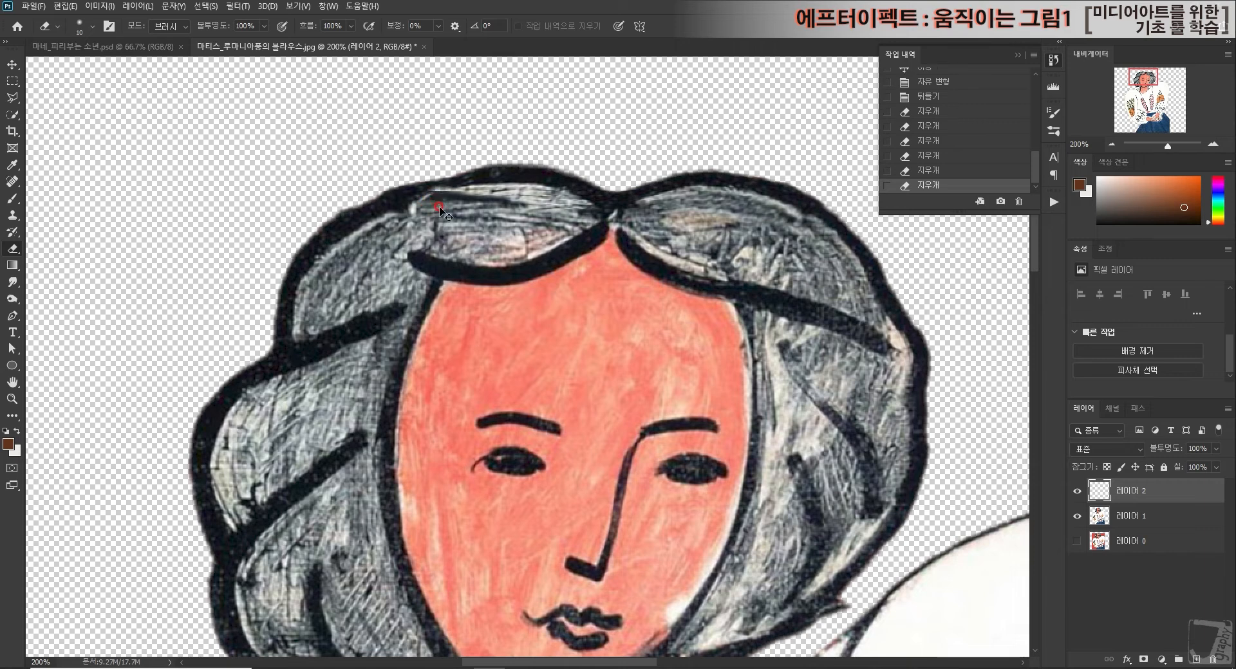
key(ctrl+z)
mouse_move(572, 209)
mouse_down()
mouse_move(421, 220)
mouse_move(416, 209)
mouse_move(459, 233)
mouse_up()
mouse_move(630, 216)
mouse_down()
mouse_move(683, 205)
mouse_move(793, 223)
mouse_up()
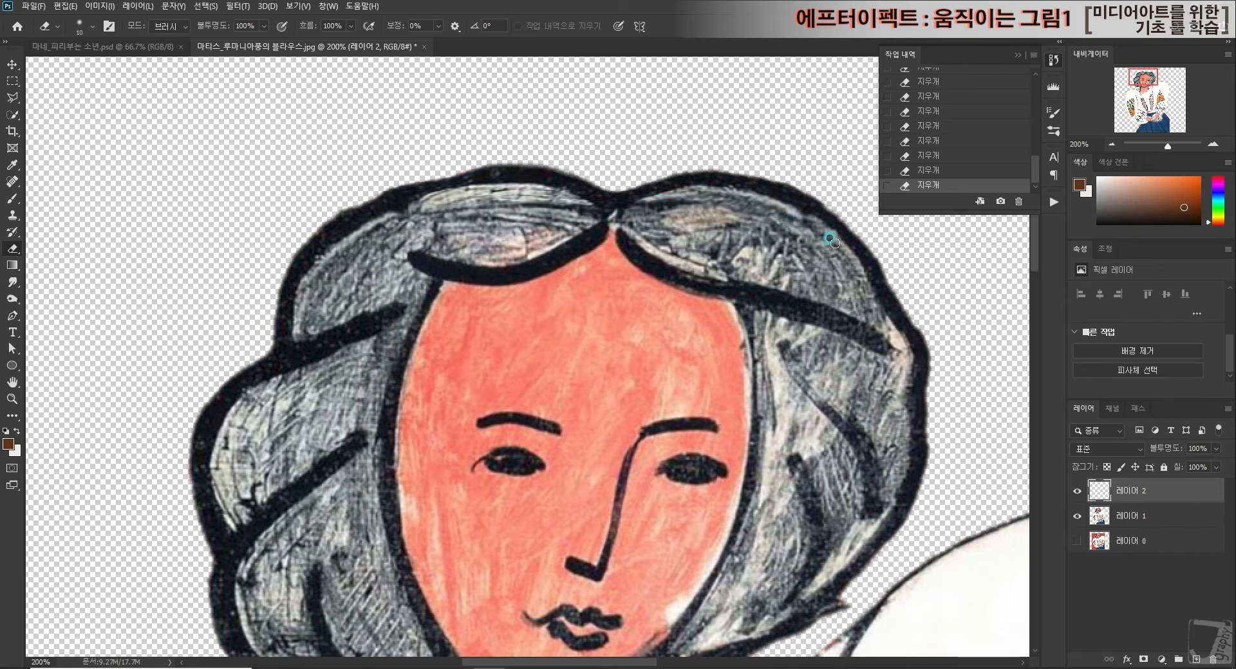
Merge the hair patch layer 레이어 2 with the woman layer 레이어 1.
right_click(1153, 516)
click(1094, 504)
click(1131, 499)
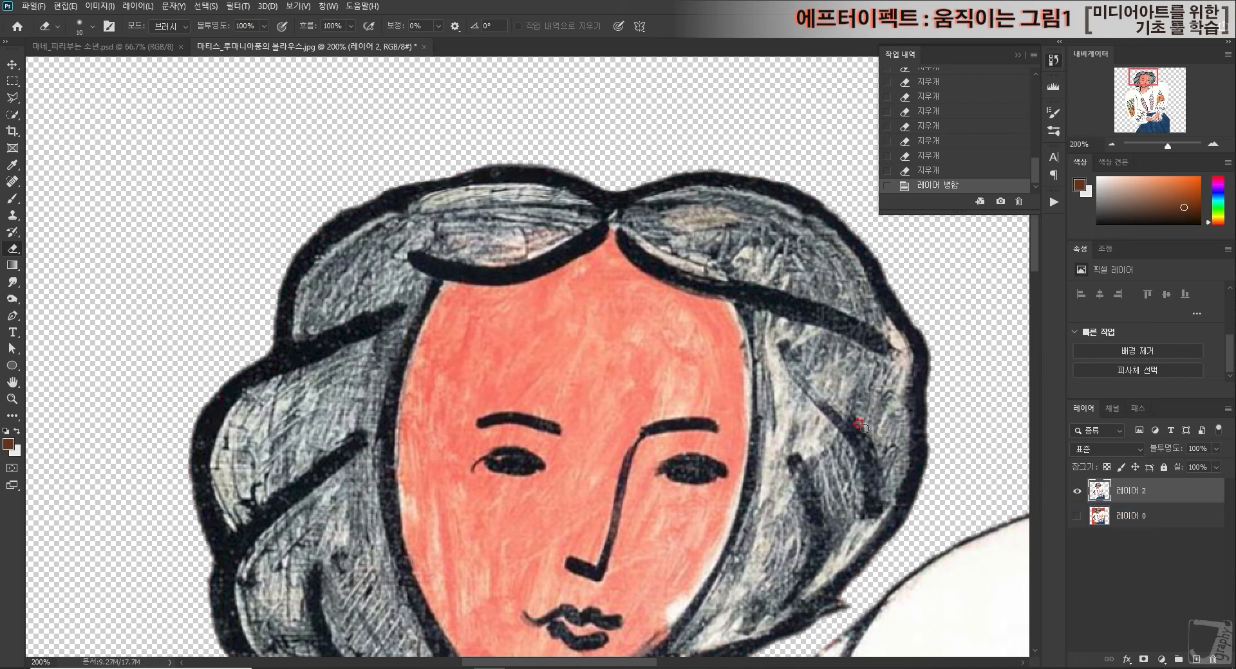
Retouch the seams of the hair patch across the crown with the Clone Stamp, sampling nearby hair texture.
click(13, 217)
alt+click(551, 240)
mouse_move(435, 220)
mouse_down()
mouse_move(405, 201)
mouse_move(431, 198)
mouse_move(444, 221)
mouse_move(477, 187)
mouse_move(522, 193)
mouse_move(551, 215)
mouse_move(508, 194)
mouse_move(571, 207)
mouse_move(719, 196)
mouse_move(783, 215)
mouse_up()
alt+click(682, 221)
drag(790, 216, 831, 249)
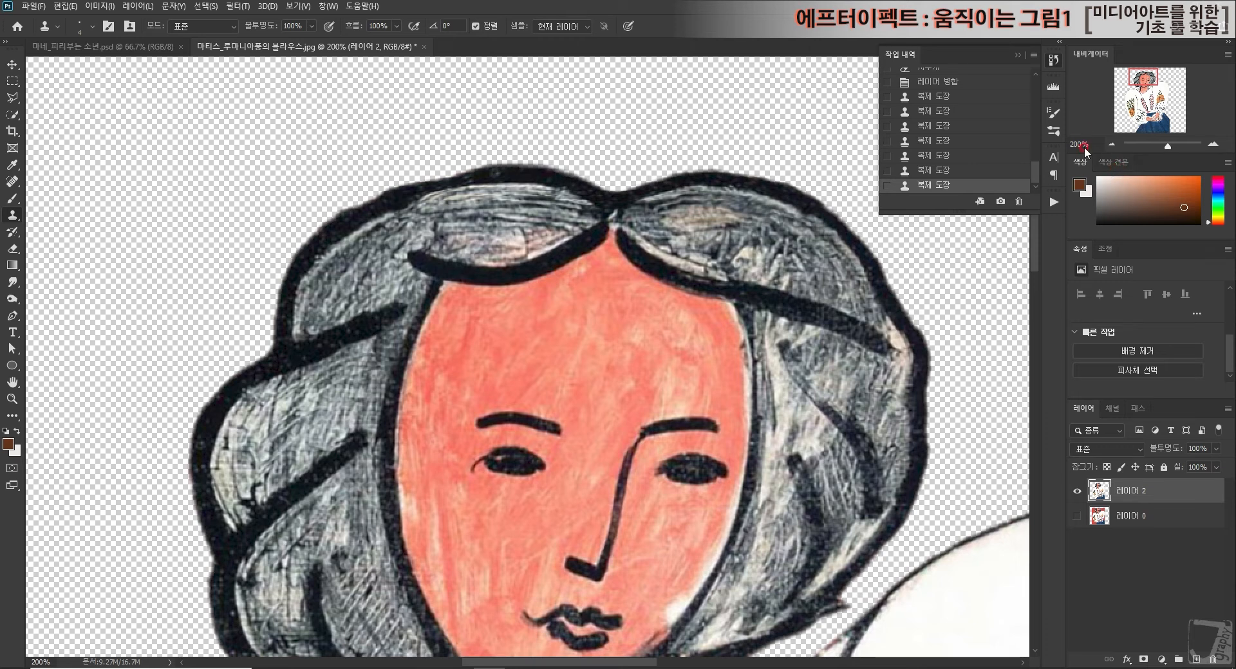
Examine the whole woman cut-out from the repaired hair down to the skirt's lower edge.
click(1112, 145)
click(1112, 145)
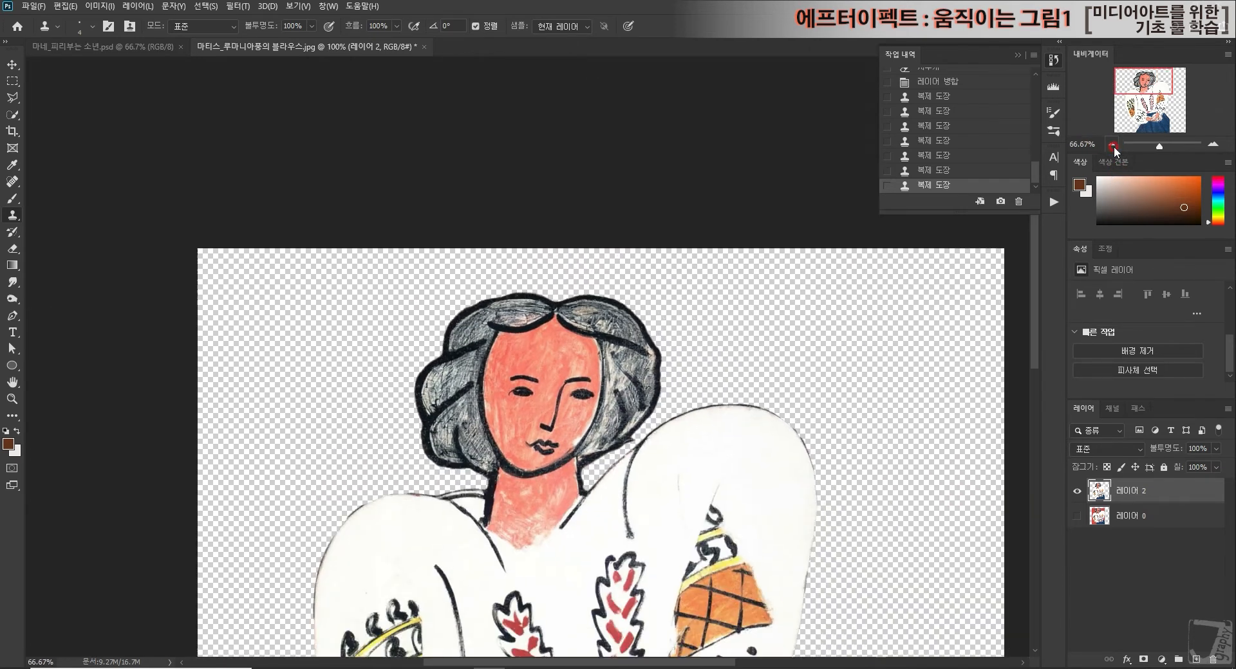
drag(1148, 89, 1162, 133)
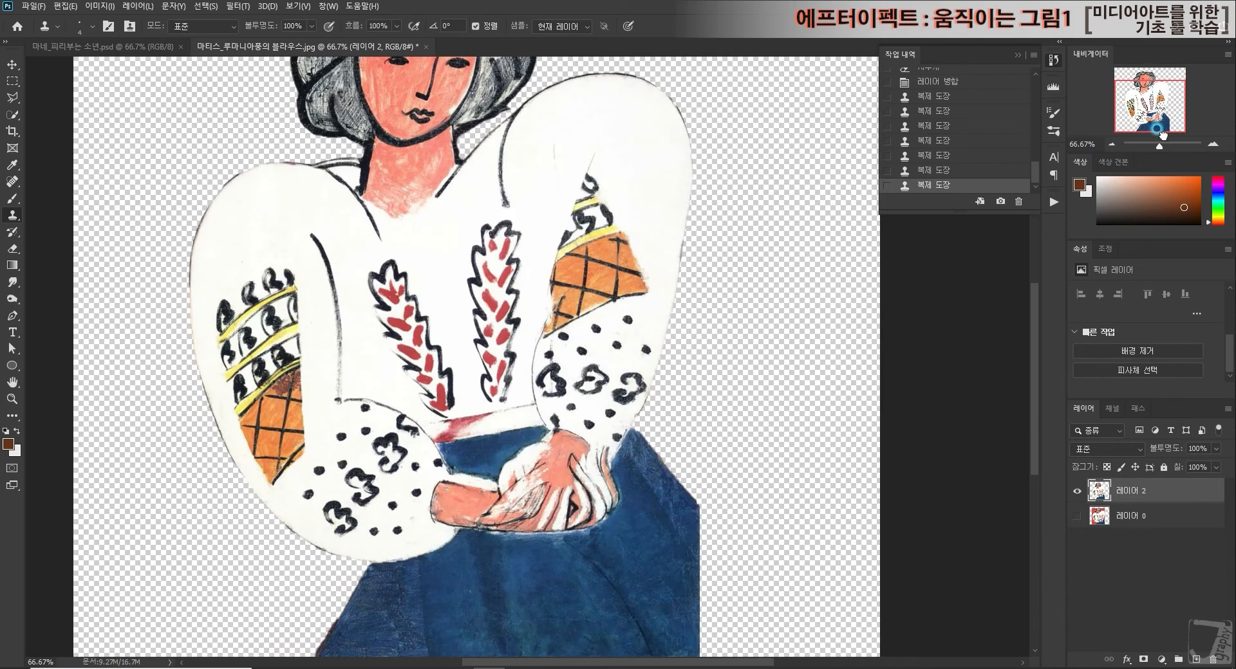
click(1113, 145)
click(1113, 145)
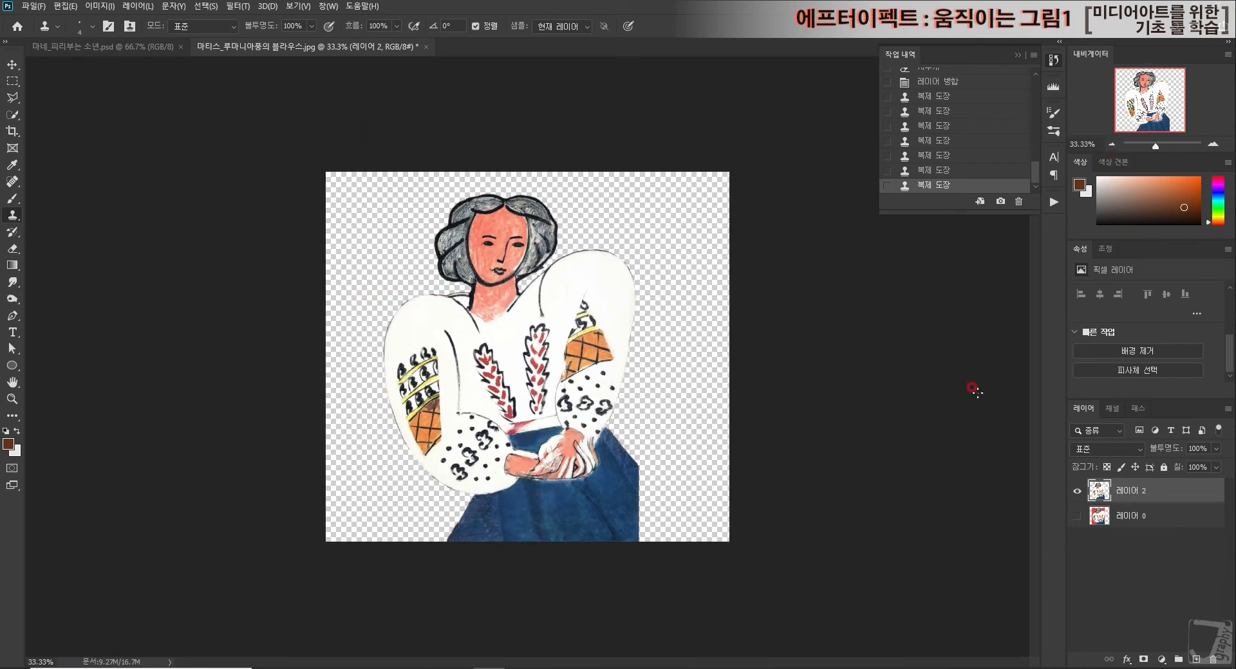
click(1209, 145)
click(1209, 145)
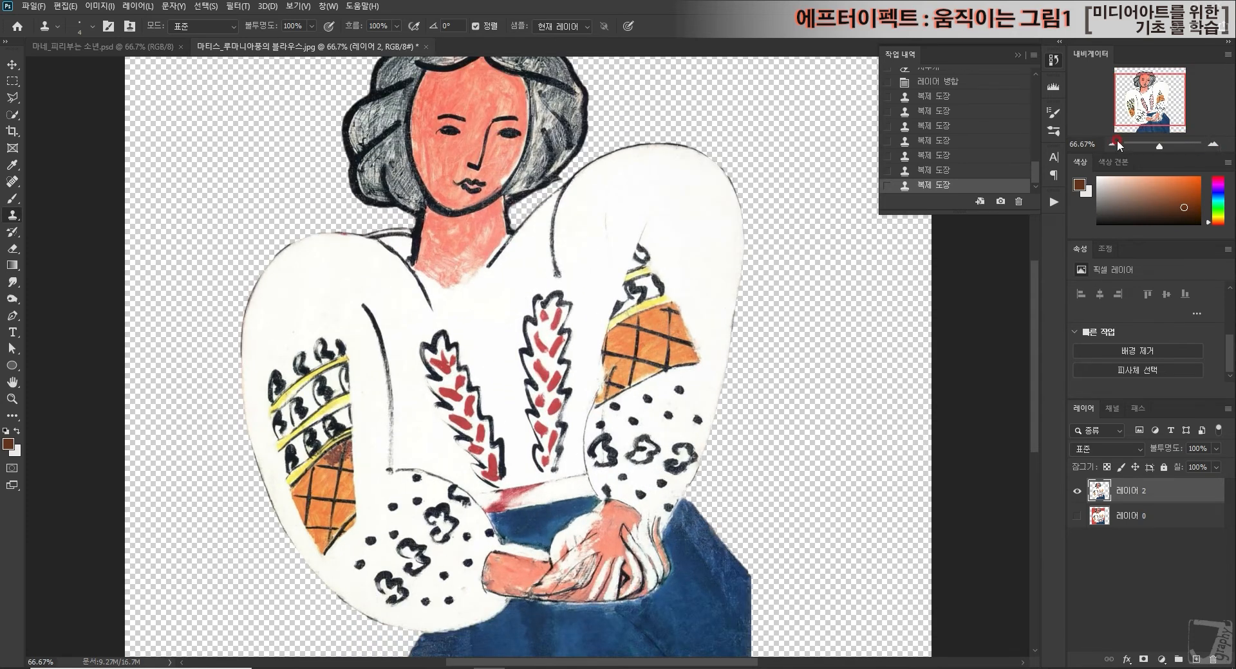
click(1115, 138)
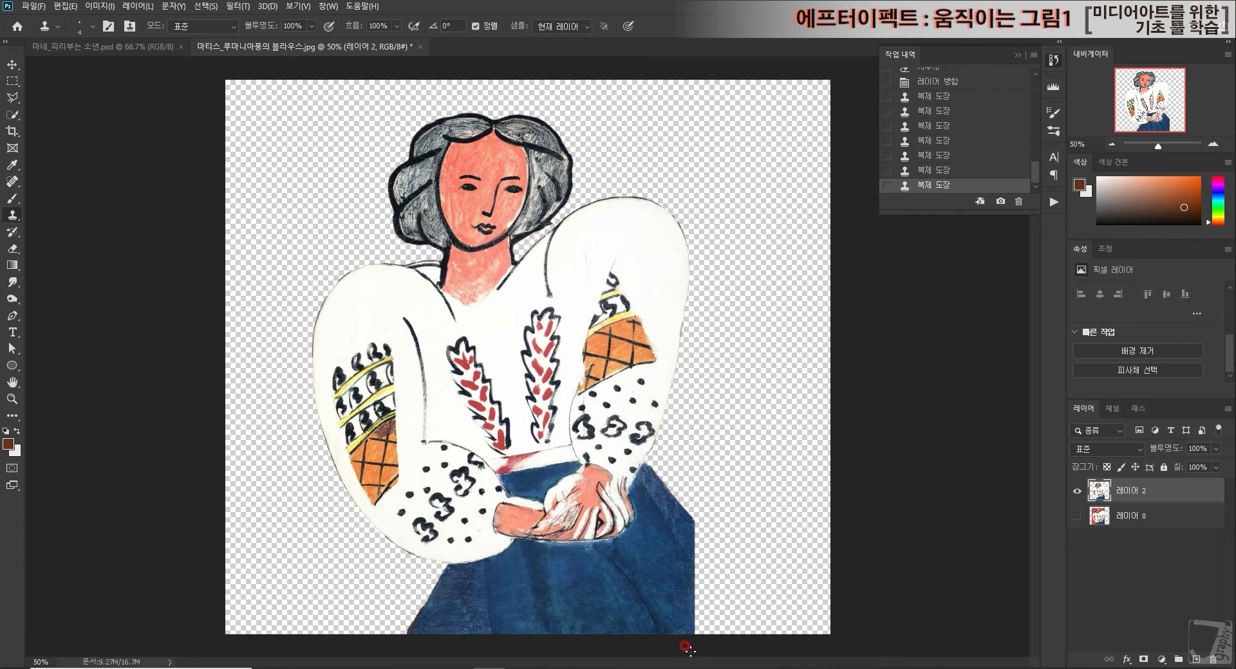
Extend the skirt's cropped right side down to the canvas's lower edge with a 55 px Clone Stamp, sampling the blue fabric and its slanted edge.
mouse_move(584, 668)
click(74, 28)
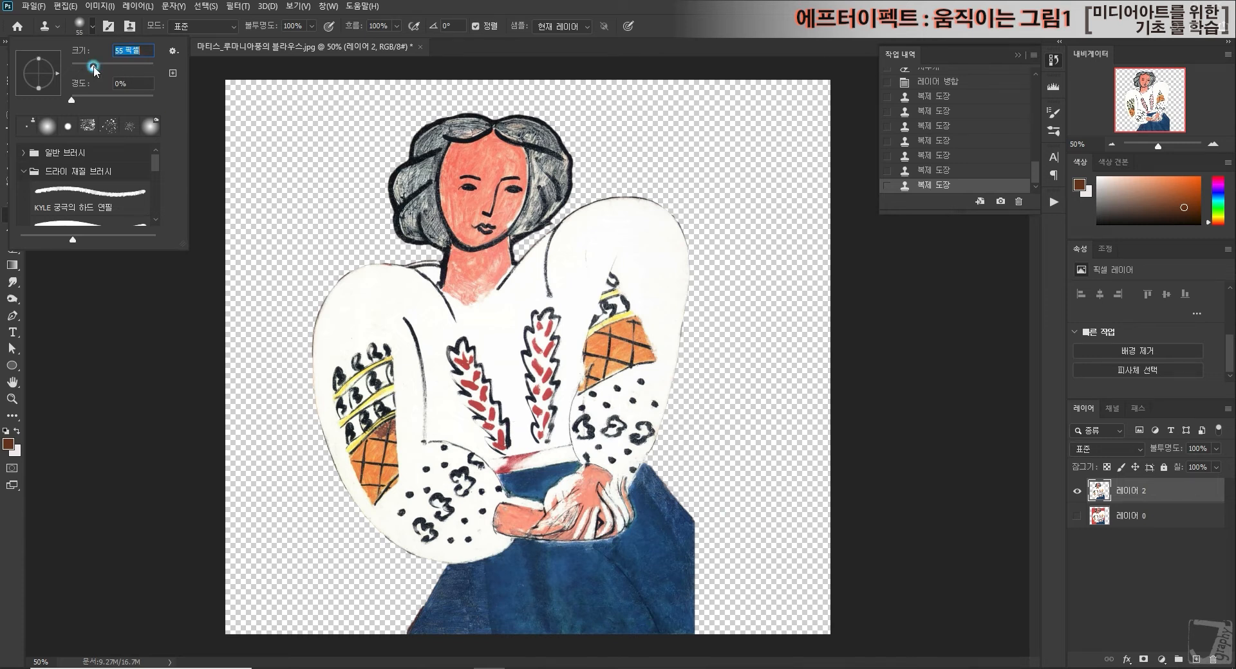
alt+click(665, 507)
mouse_move(697, 525)
mouse_down()
mouse_move(696, 562)
mouse_move(721, 579)
mouse_move(716, 561)
mouse_move(725, 579)
mouse_move(671, 534)
mouse_move(722, 565)
mouse_move(743, 609)
mouse_move(717, 572)
mouse_move(691, 570)
mouse_up()
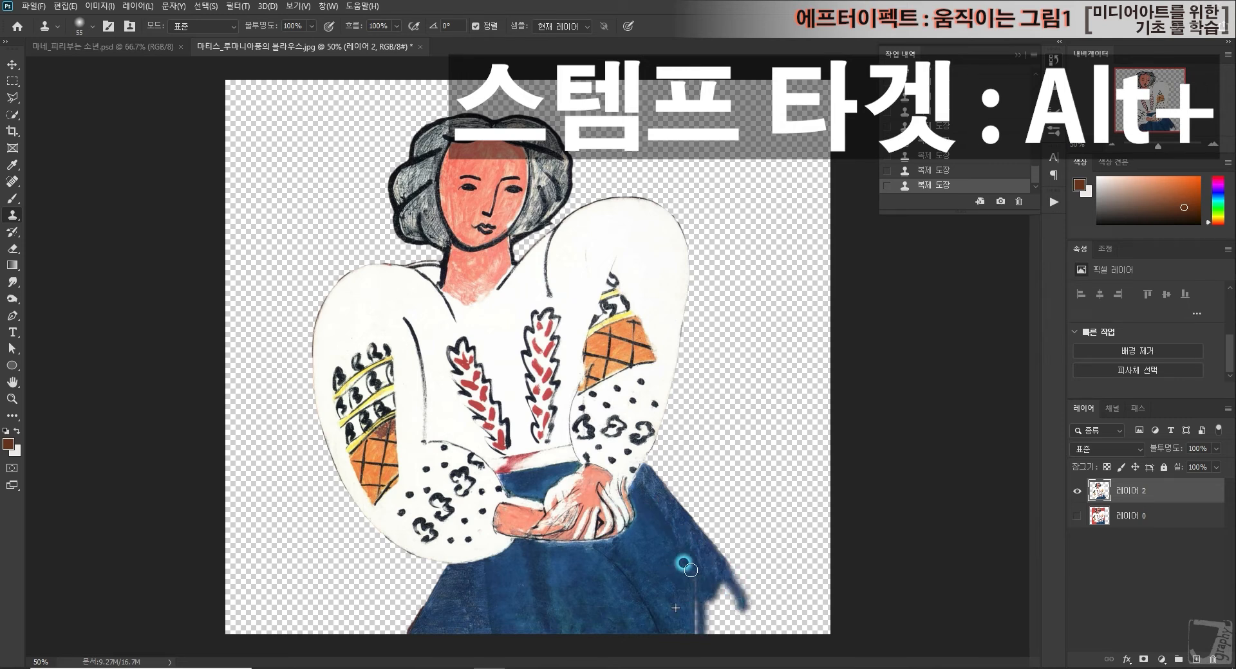
mouse_move(696, 648)
mouse_down()
mouse_move(693, 619)
mouse_move(702, 628)
mouse_move(711, 589)
mouse_move(710, 629)
mouse_move(701, 594)
mouse_move(716, 577)
mouse_move(719, 640)
mouse_move(720, 584)
mouse_move(737, 614)
mouse_up()
alt+click(654, 511)
drag(677, 538, 686, 559)
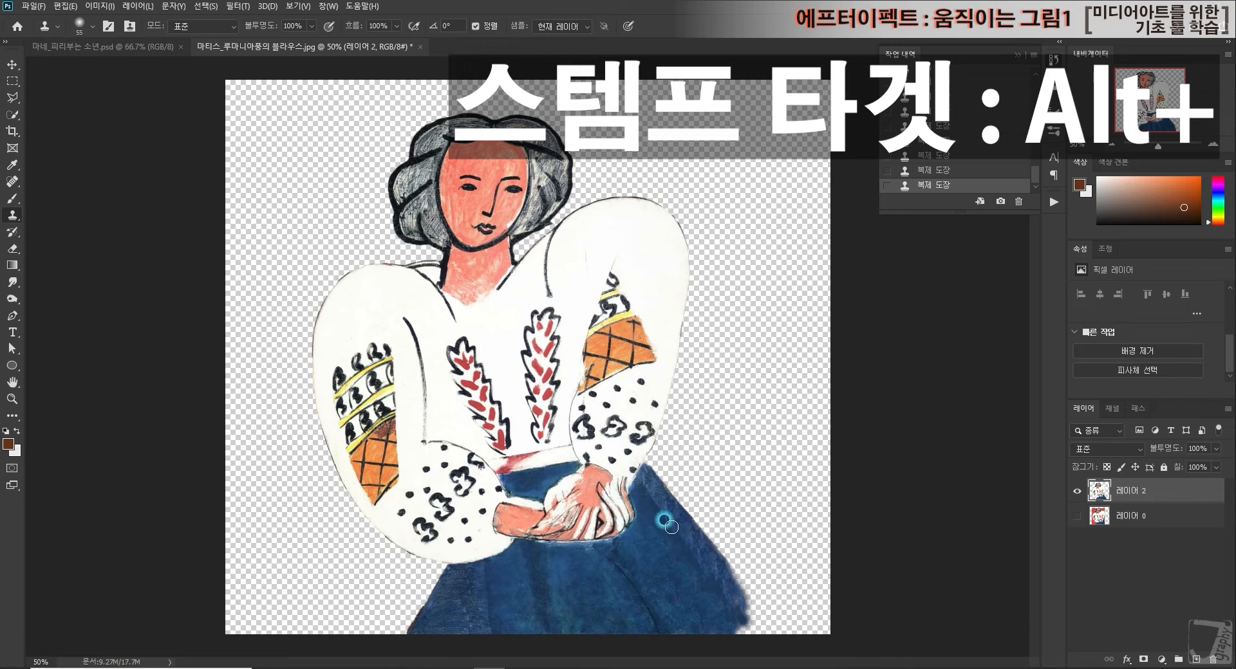
mouse_move(672, 530)
mouse_down()
mouse_move(755, 622)
mouse_move(744, 610)
mouse_move(737, 632)
mouse_move(747, 631)
mouse_move(688, 628)
mouse_move(766, 632)
mouse_up()
alt+click(708, 581)
alt+click(739, 601)
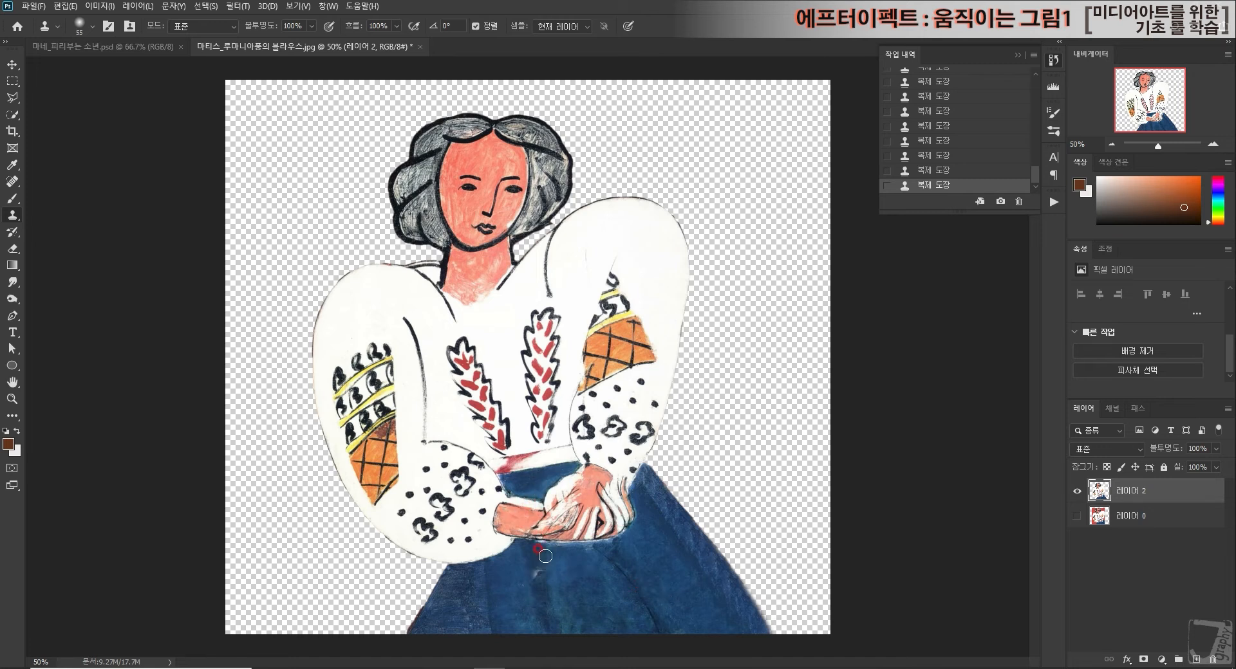
Select the whole blue skirt with Quick Selection, adding its missed side edges with the Polygonal Lasso.
click(18, 119)
click(531, 629)
click(544, 476)
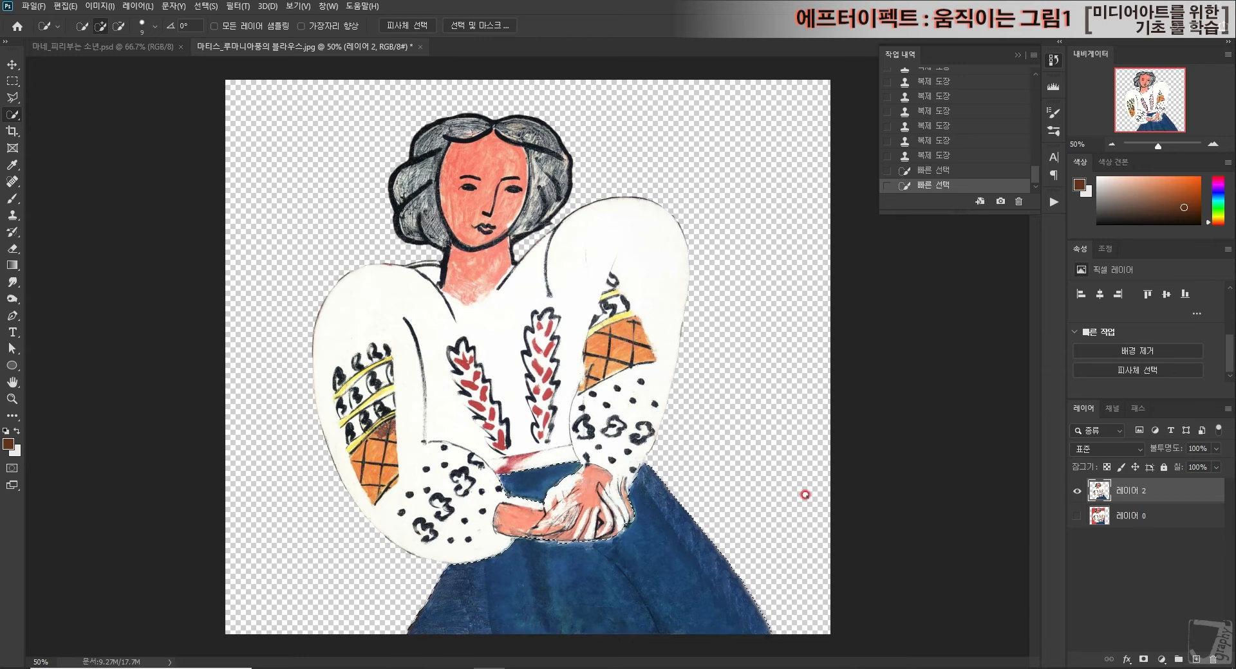
click(13, 97)
click(469, 580)
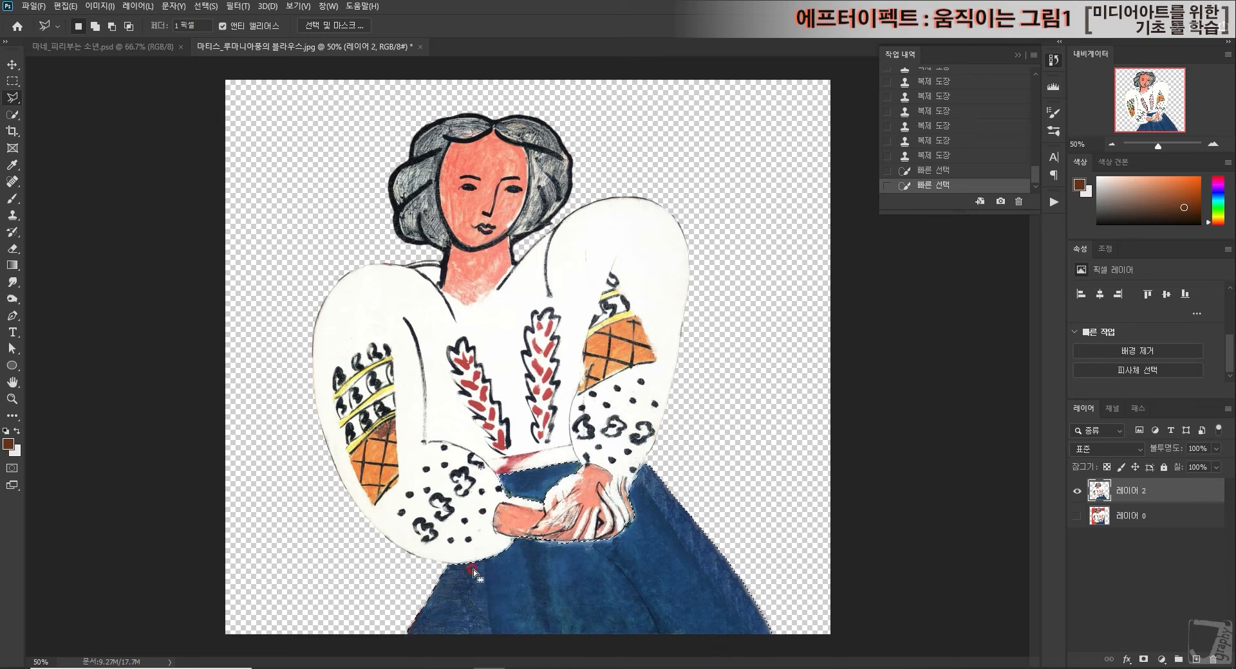
click(432, 561)
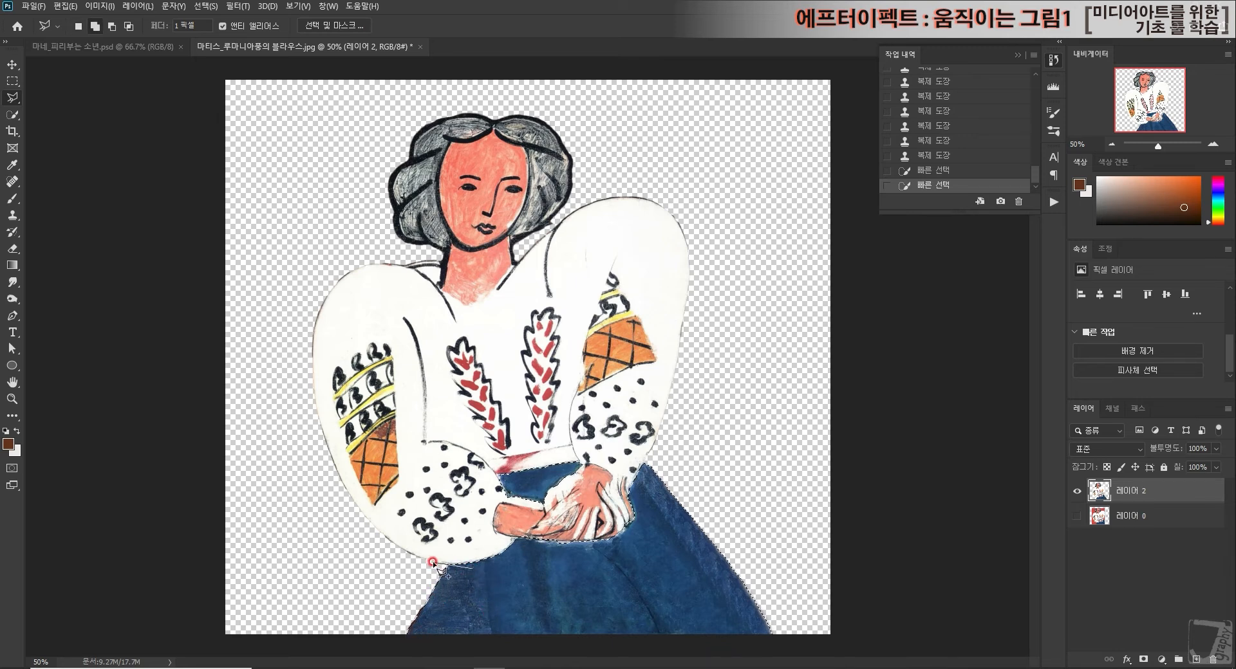
click(357, 639)
click(658, 455)
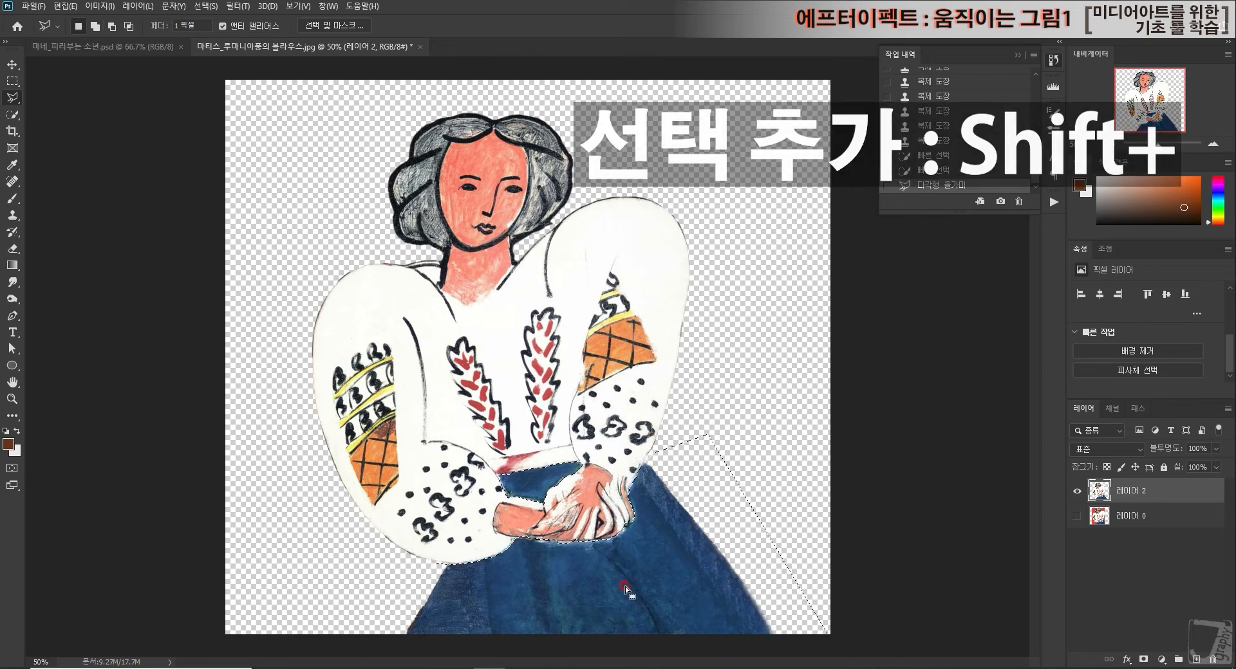
Cut the selected skirt onto its own layer and place it beneath the upper-body layer 레이어 2.
right_click(638, 577)
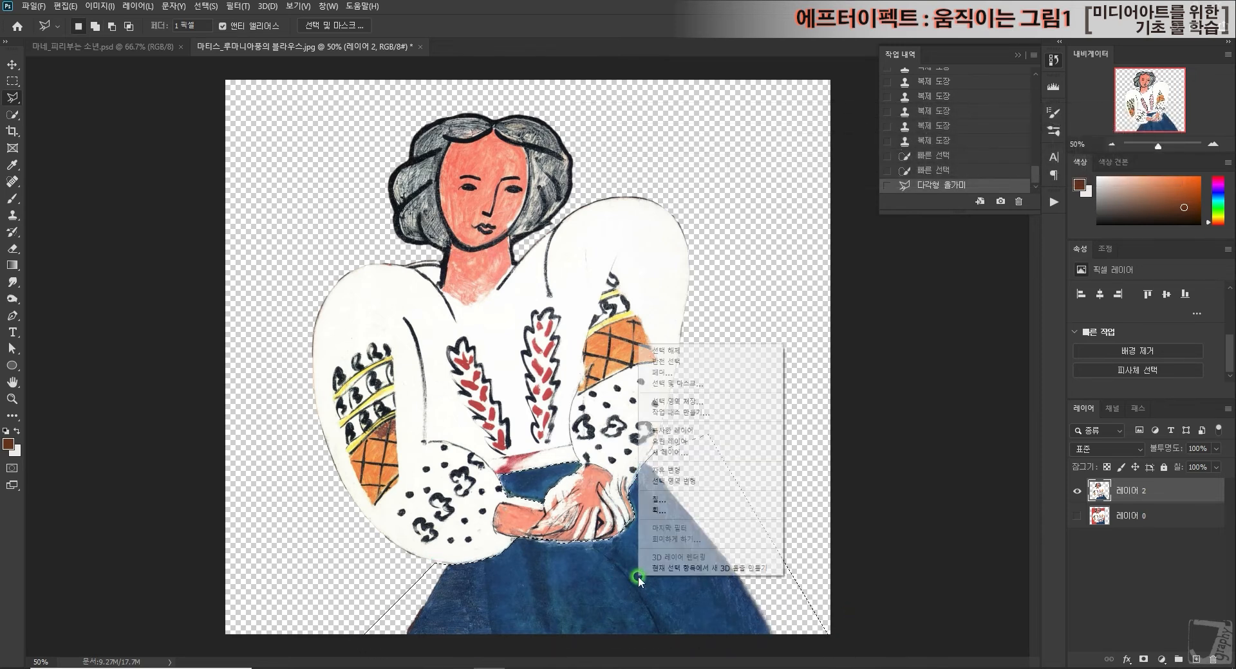
click(737, 442)
drag(1134, 500, 1133, 529)
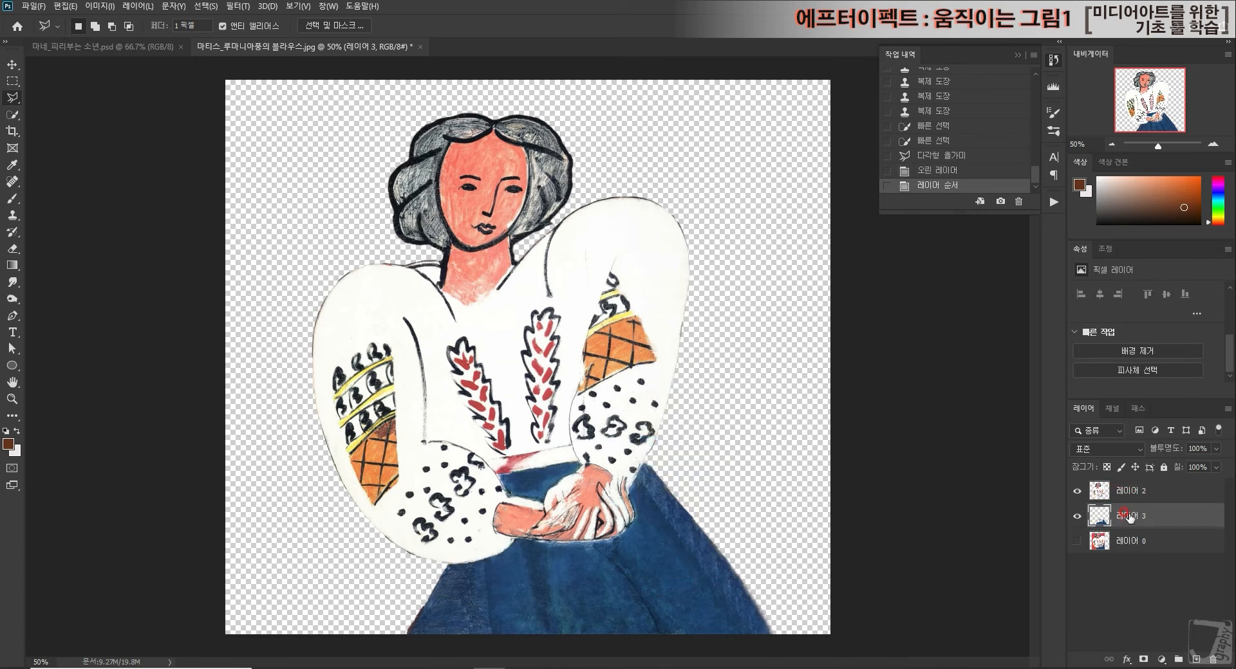
click(1076, 492)
click(1075, 492)
Try rotating the upper body on 레이어 2 by about -8° around a pivot moved to the waist.
click(1158, 491)
key(ctrl+t)
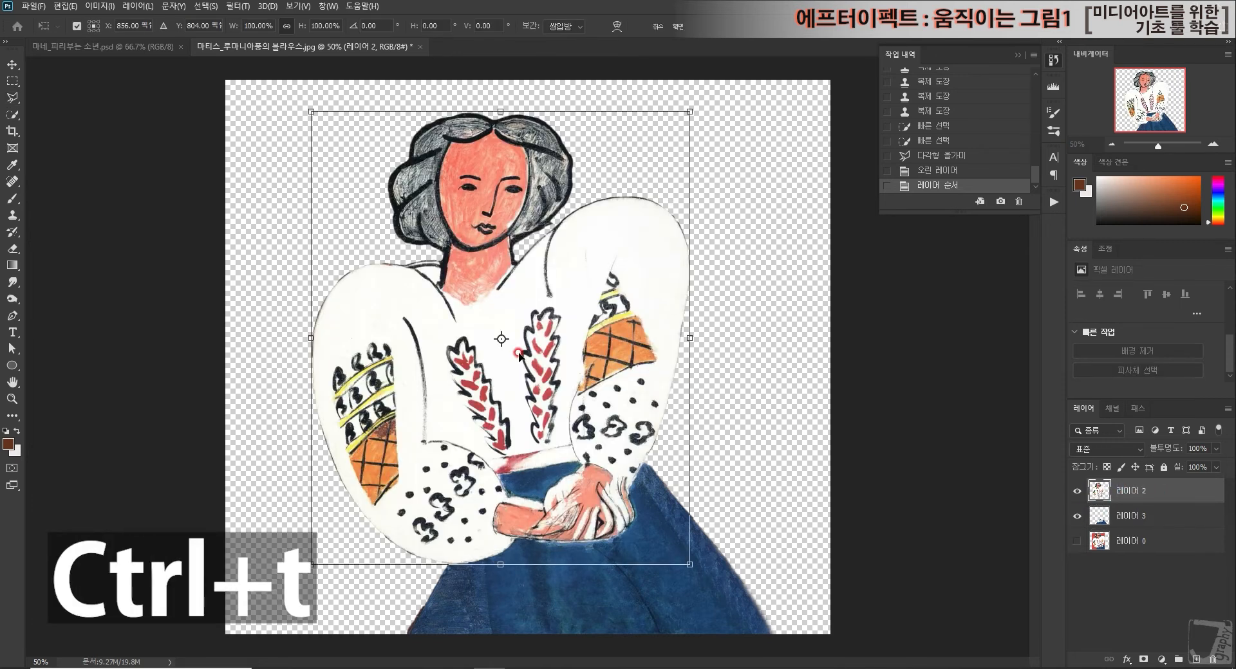
drag(499, 338, 538, 471)
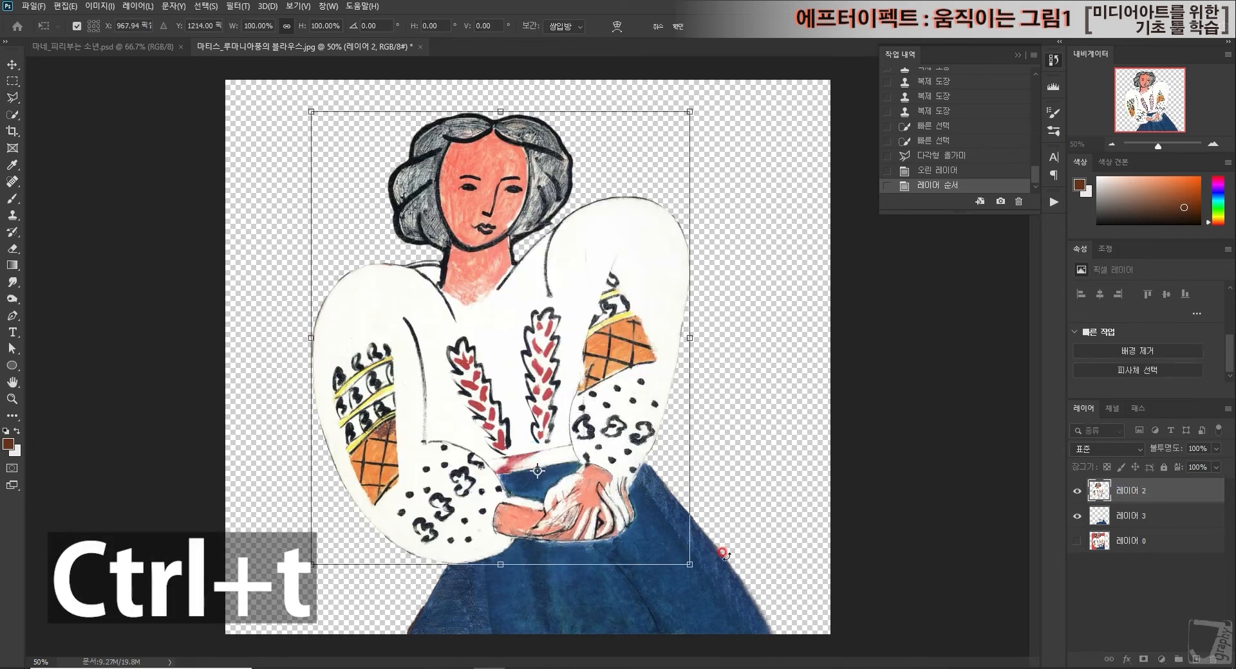
mouse_move(718, 578)
mouse_down()
mouse_move(745, 549)
mouse_move(717, 626)
mouse_move(753, 543)
mouse_move(724, 630)
mouse_move(736, 541)
mouse_move(714, 611)
mouse_move(736, 513)
mouse_move(702, 644)
mouse_move(733, 551)
mouse_up()
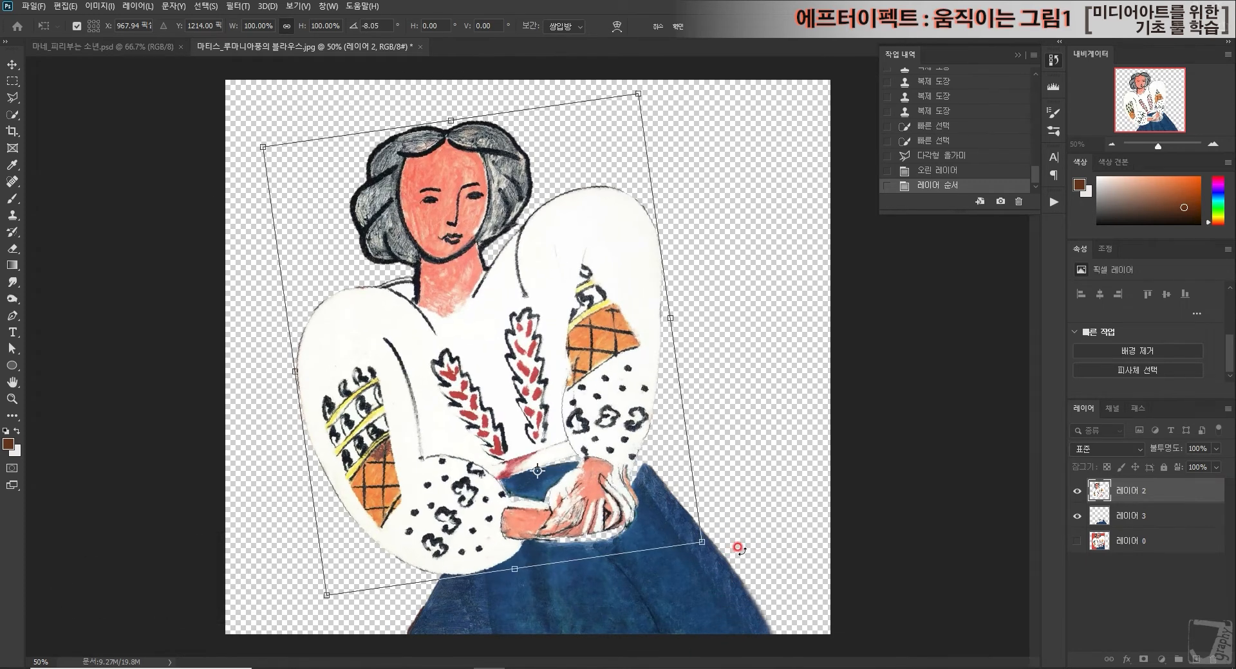
key(Escape)
Rebuild the skirt's hidden top up to the waist on 레이어 3 with the Clone Stamp while 레이어 2 is hidden, and show 레이어 2 again.
click(1077, 490)
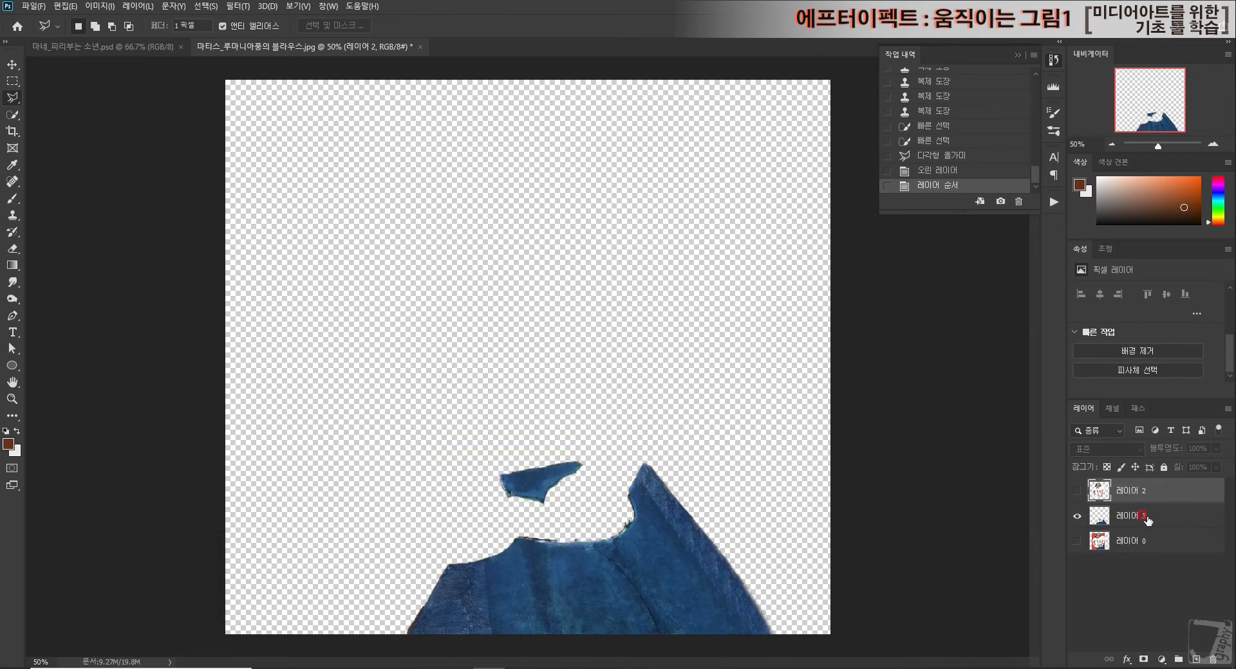
click(1133, 515)
click(13, 216)
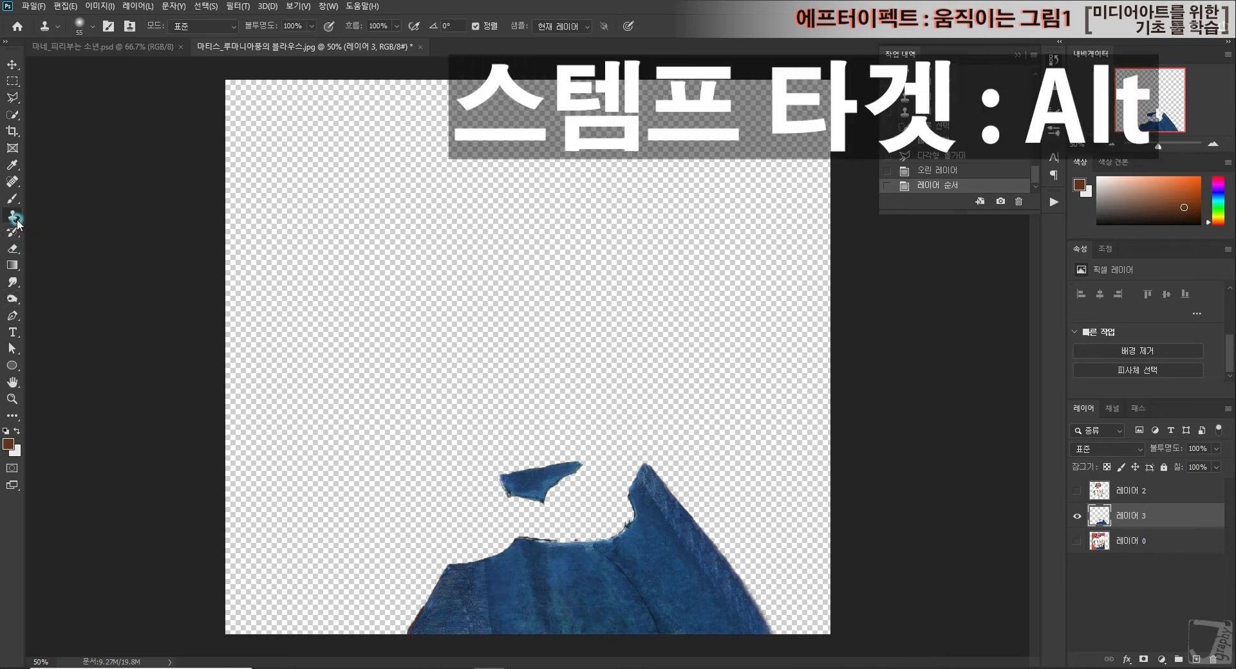
alt+click(434, 589)
mouse_move(445, 563)
mouse_down()
mouse_move(502, 545)
mouse_move(498, 490)
mouse_up()
drag(504, 496, 507, 530)
mouse_move(644, 460)
mouse_down()
mouse_move(616, 556)
mouse_move(549, 542)
mouse_move(626, 522)
mouse_move(588, 524)
mouse_move(653, 542)
mouse_move(617, 476)
mouse_move(581, 477)
mouse_move(583, 523)
mouse_move(532, 549)
mouse_move(532, 490)
mouse_move(611, 496)
mouse_move(602, 453)
mouse_move(496, 478)
mouse_move(516, 458)
mouse_move(559, 476)
mouse_move(608, 449)
mouse_move(576, 443)
mouse_up()
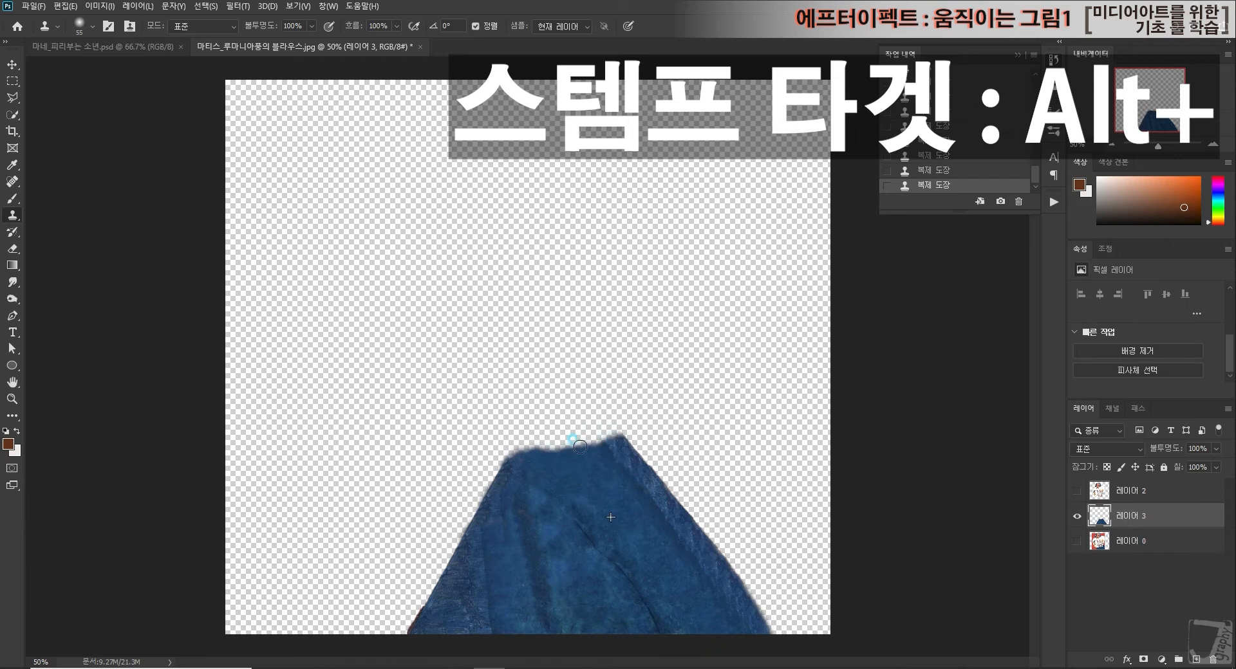
click(1077, 490)
click(1134, 491)
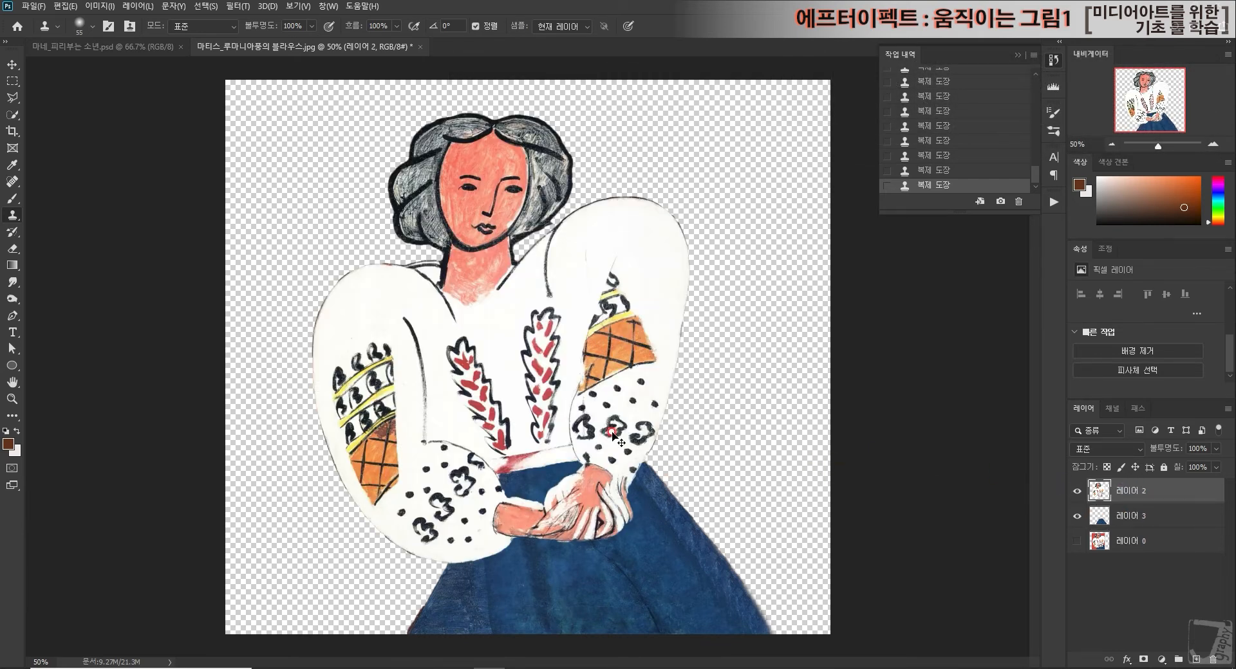
Test rotating the upper body around a waist pivot over the rebuilt skirt, and cancel the transform.
key(ctrl+t)
drag(501, 338, 540, 470)
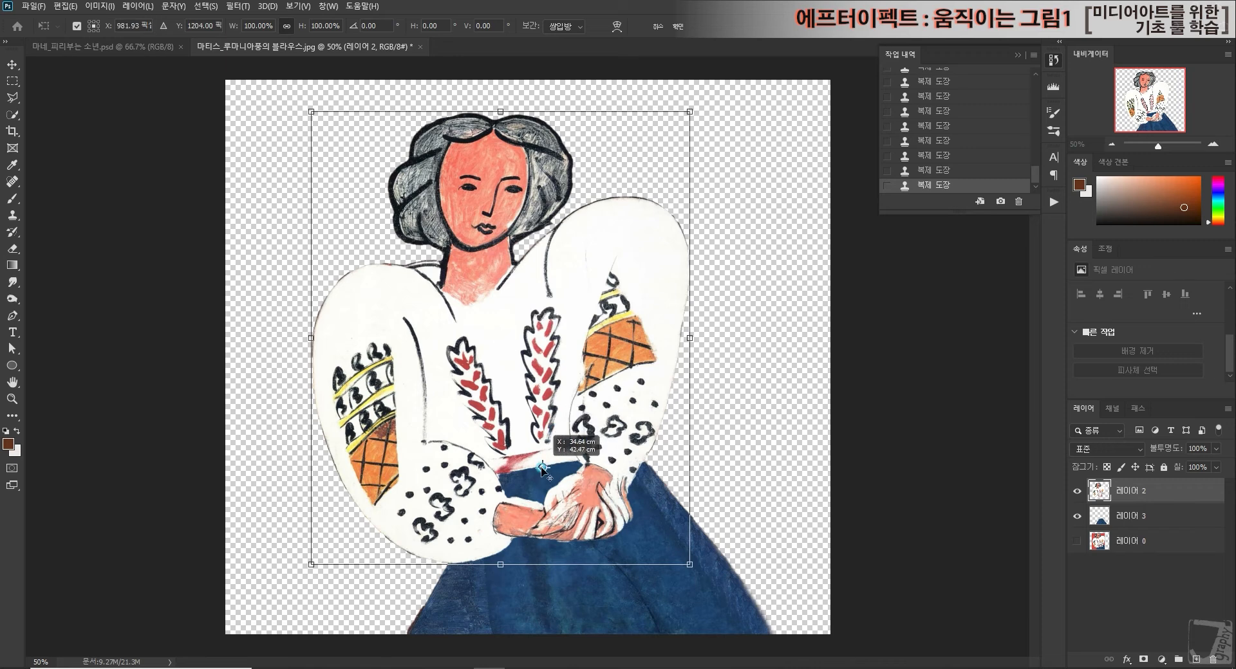
mouse_move(715, 577)
mouse_down()
mouse_move(725, 560)
mouse_move(717, 582)
mouse_move(734, 582)
mouse_move(717, 582)
mouse_move(733, 567)
mouse_move(714, 596)
mouse_move(744, 555)
mouse_move(726, 587)
mouse_move(751, 578)
mouse_move(723, 587)
mouse_move(734, 539)
mouse_move(725, 565)
mouse_up()
key(Escape)
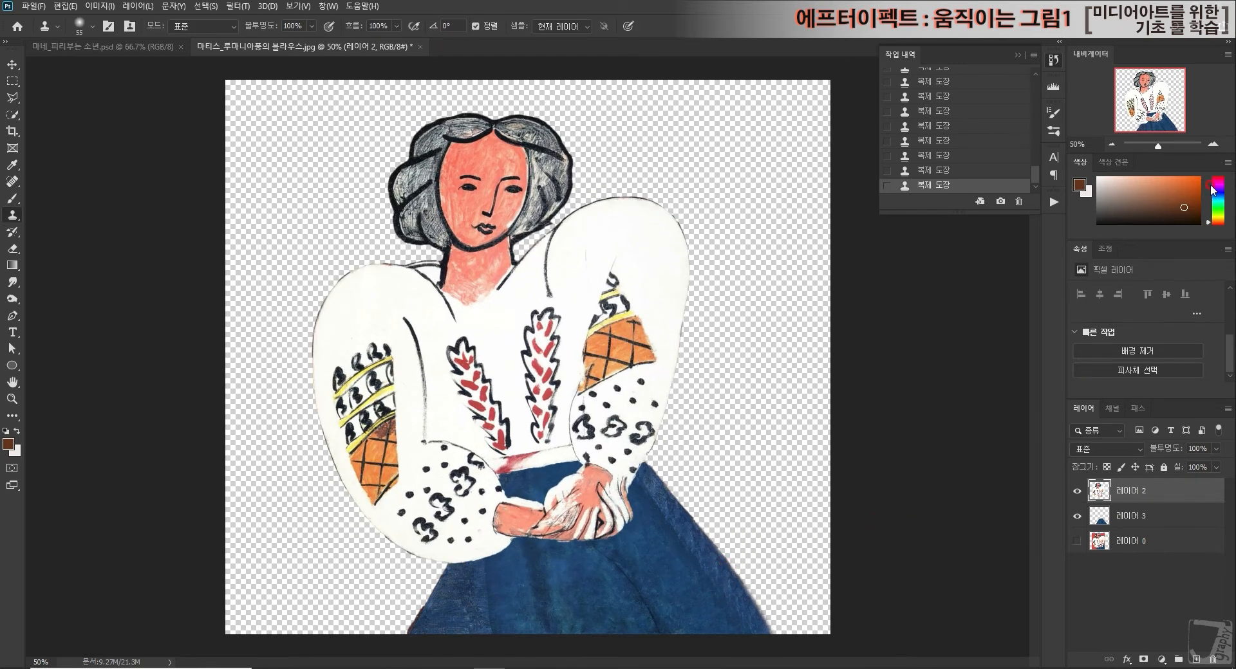
Lasso the upper part of the eye on the picture's left with the skin under its eyebrow, and copy it to a new layer.
click(1216, 145)
click(1216, 145)
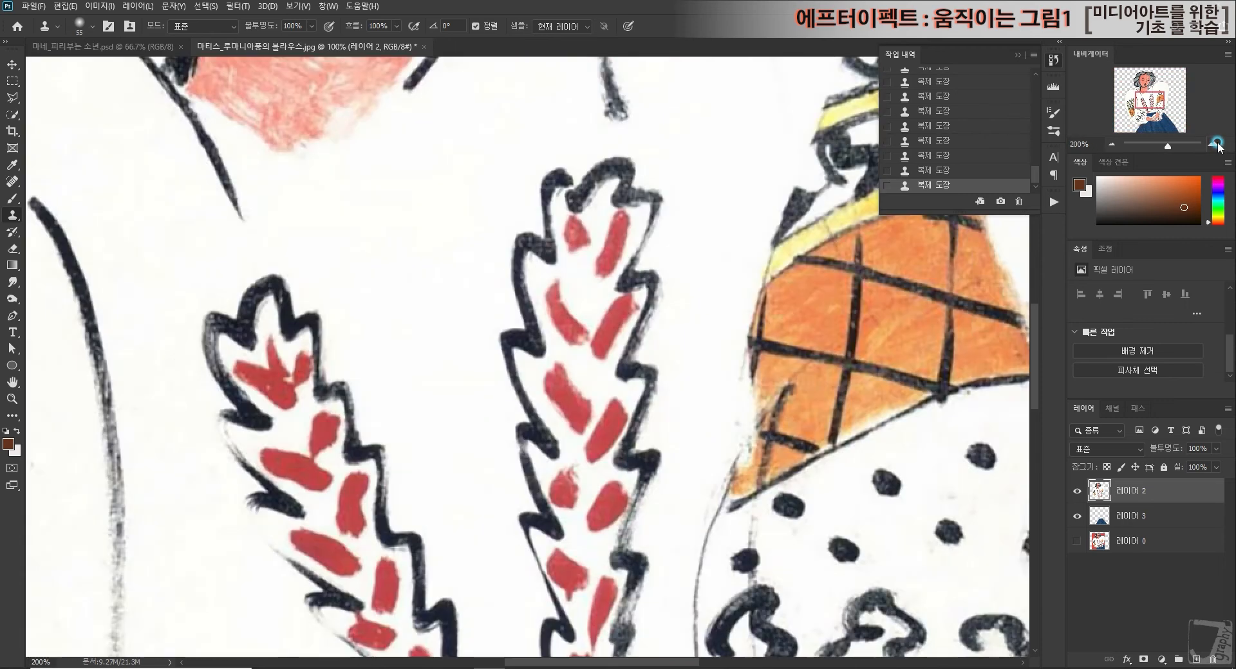
click(1216, 144)
drag(1148, 93, 1149, 76)
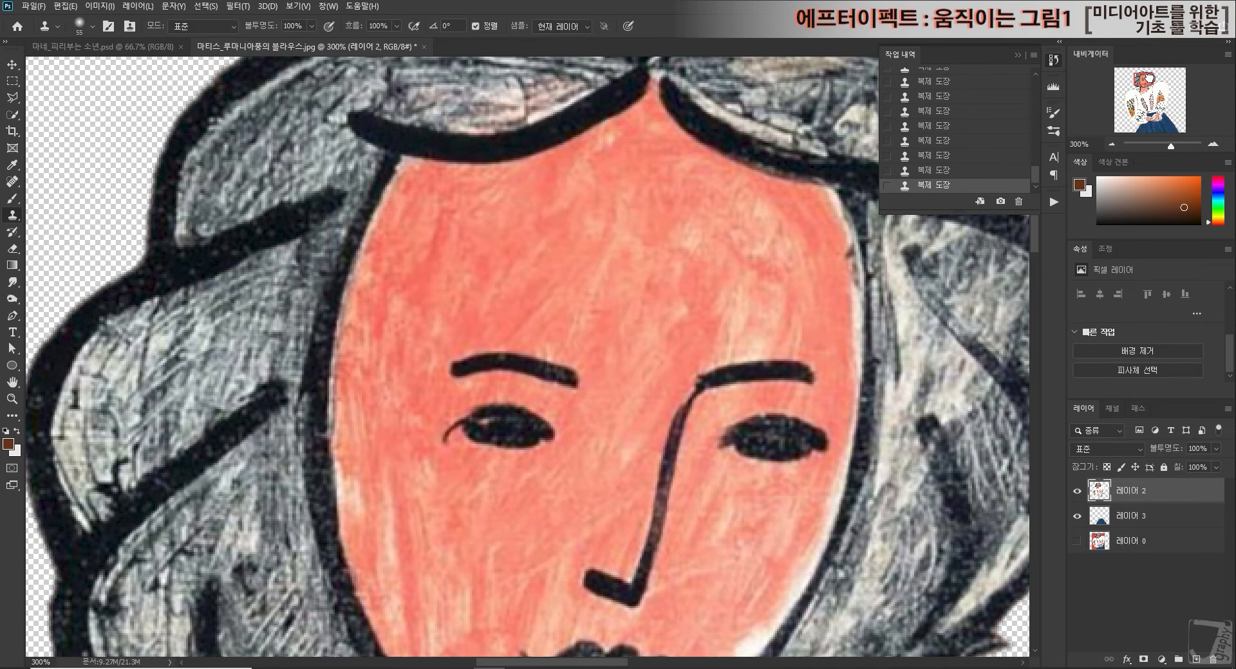
click(1212, 144)
drag(1126, 75, 1129, 76)
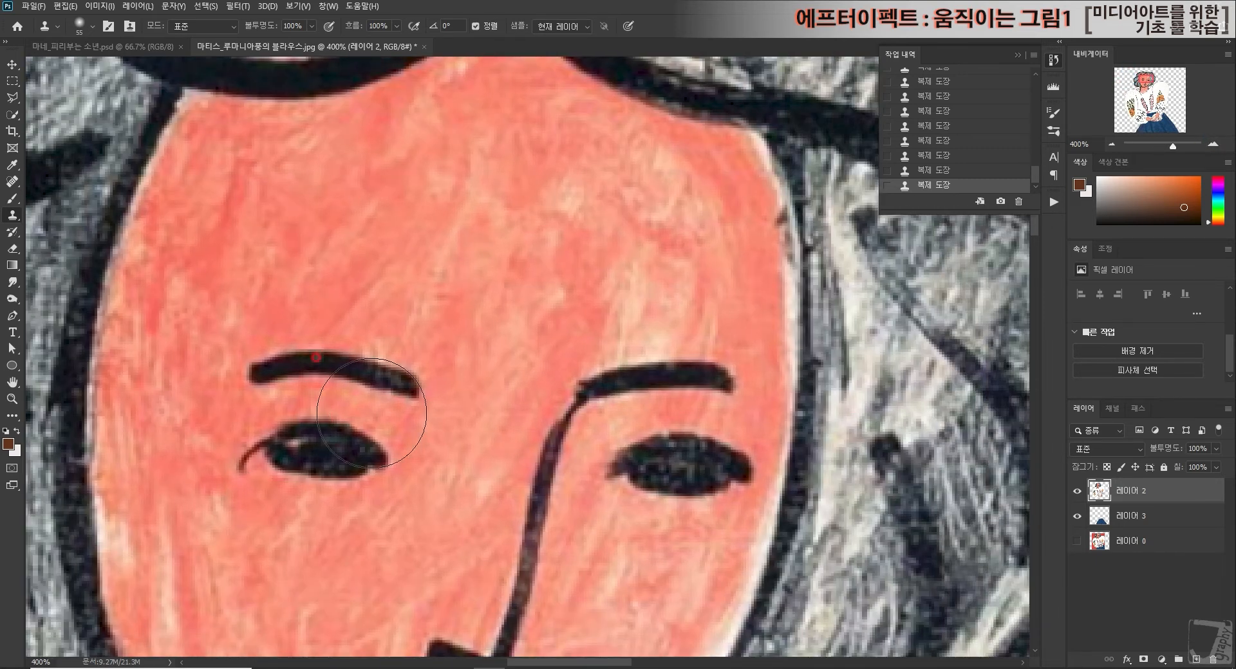
click(14, 98)
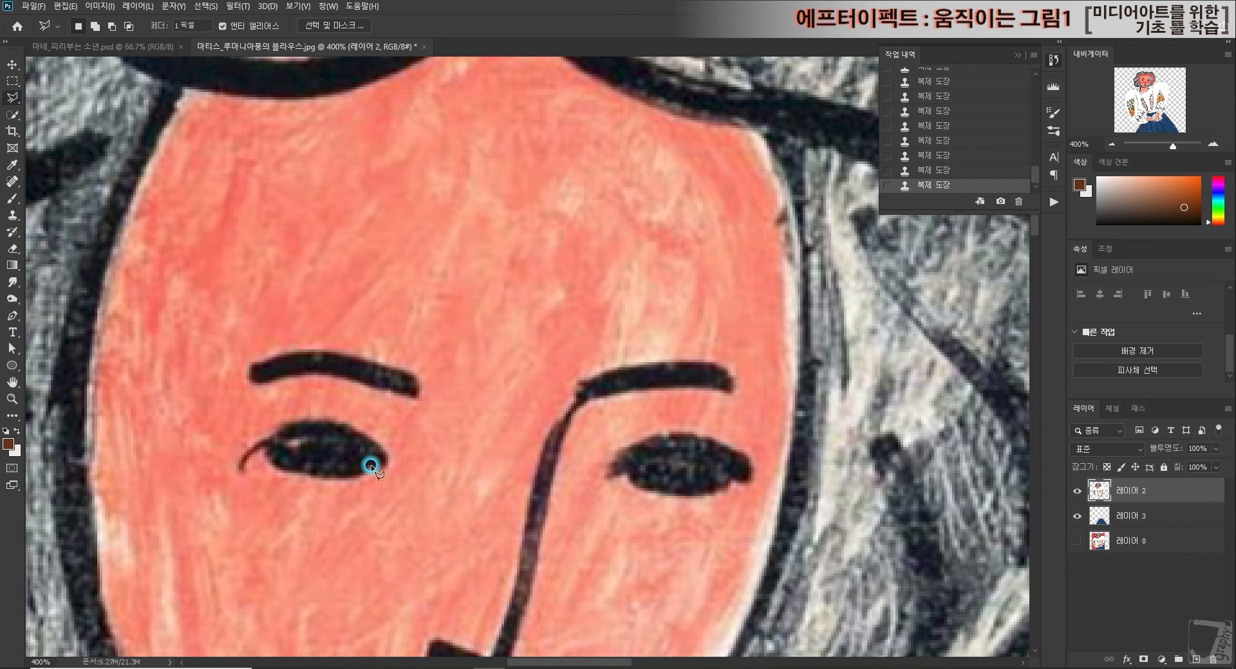
mouse_move(251, 443)
mouse_down()
mouse_move(272, 440)
mouse_move(247, 473)
mouse_up()
drag(249, 454, 320, 438)
click(320, 438)
click(243, 404)
right_click(346, 417)
click(380, 505)
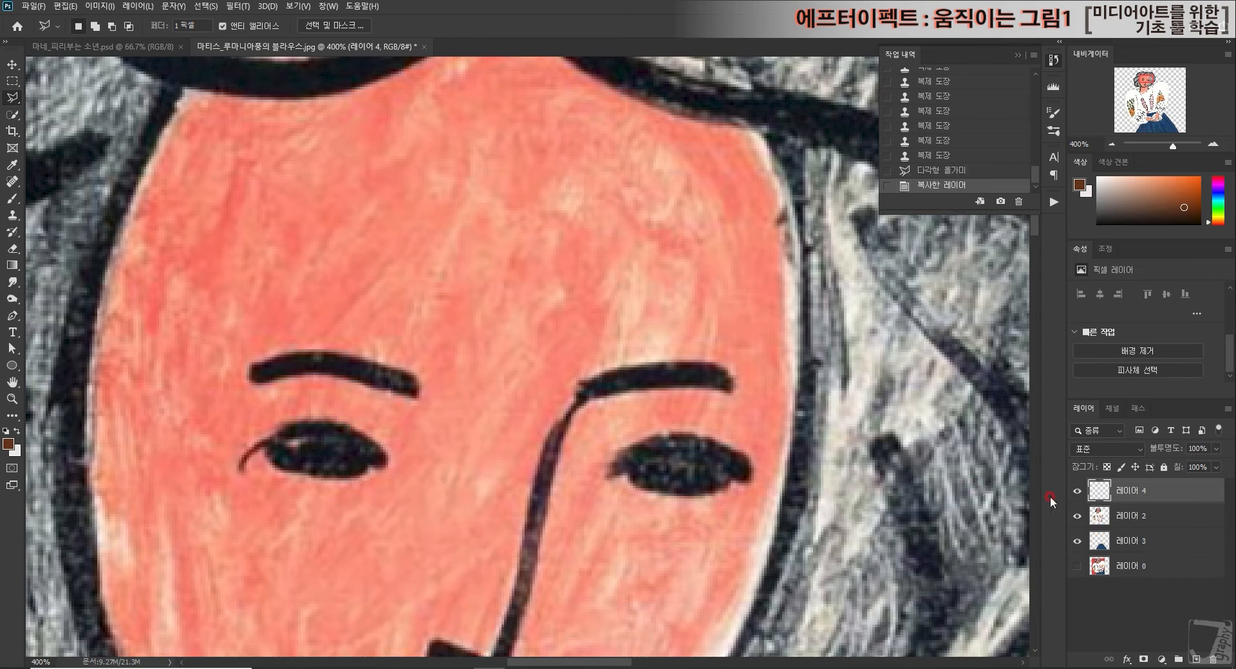
Lasso the upper part of the eye on the picture's right from 레이어 2, including the skin above it, and copy it to a new layer.
click(1134, 515)
click(604, 482)
click(643, 453)
click(691, 450)
click(723, 464)
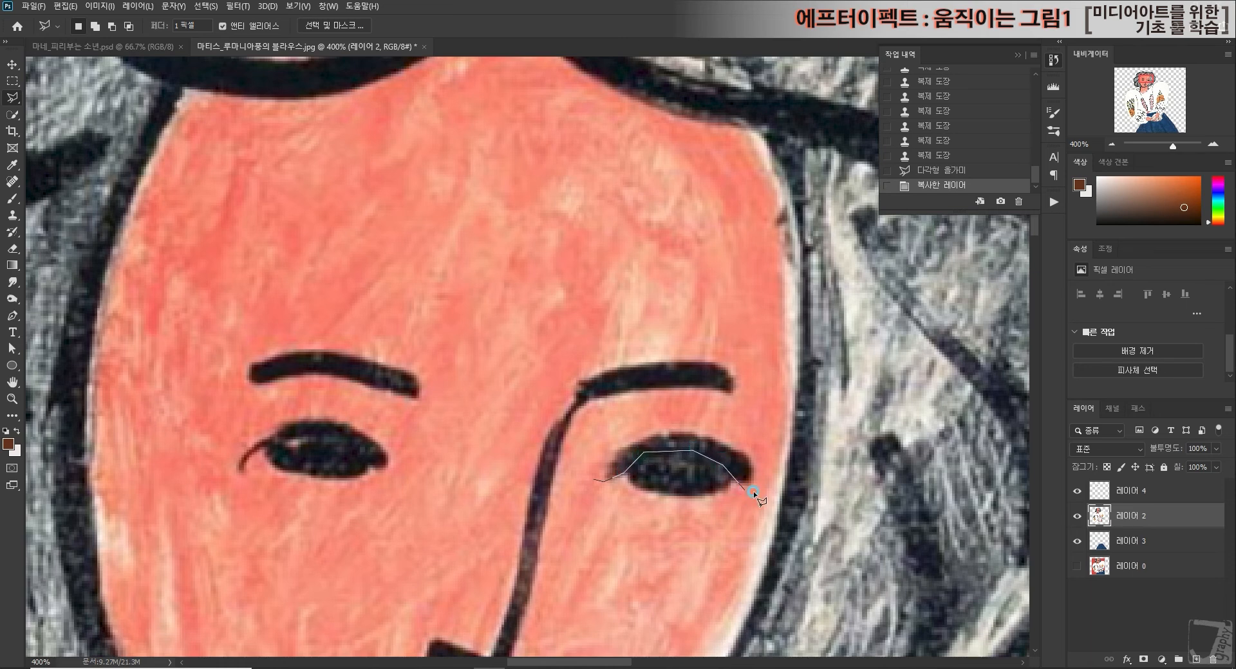
click(754, 407)
click(698, 394)
click(583, 433)
double_click(574, 454)
right_click(644, 431)
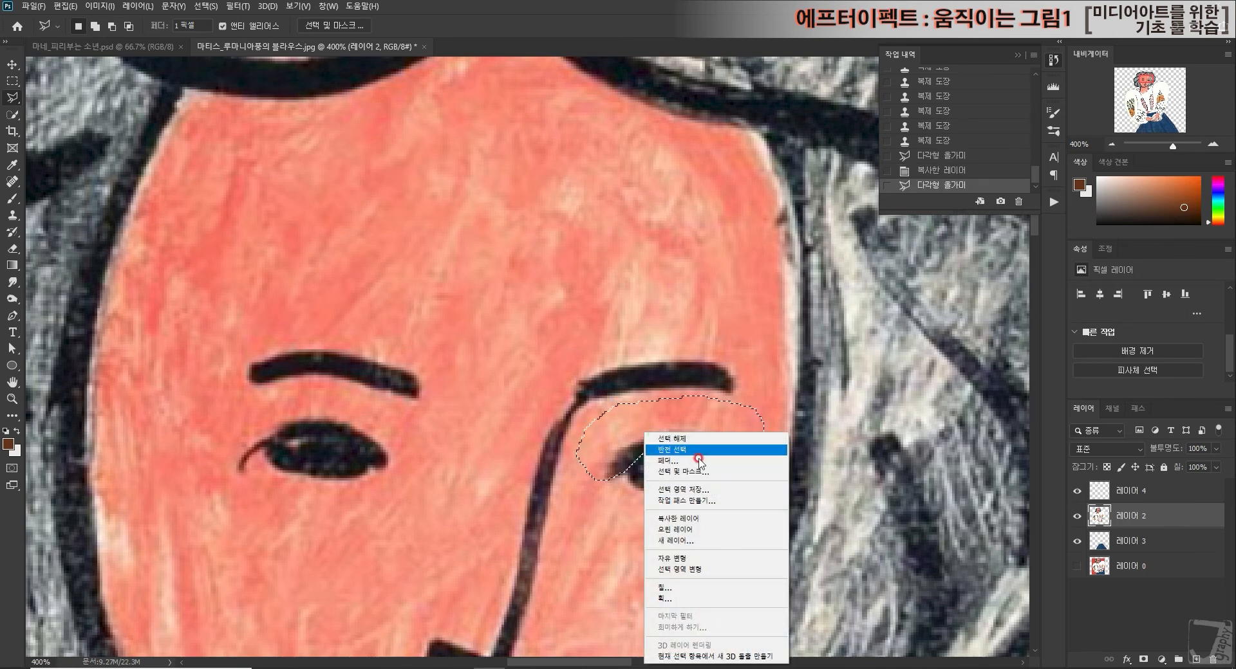
click(700, 520)
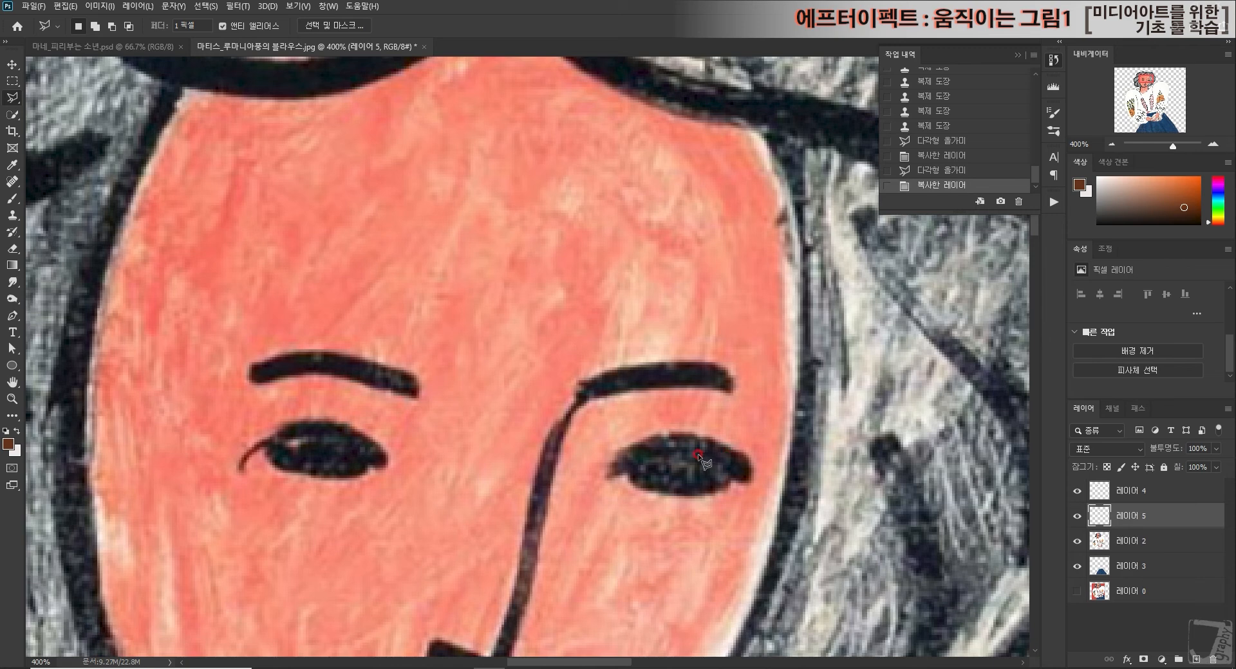
Warp the eyelid piece on 레이어 5 downward so that it covers the eye and forms a curved closed lash line.
click(66, 7)
mouse_move(145, 299)
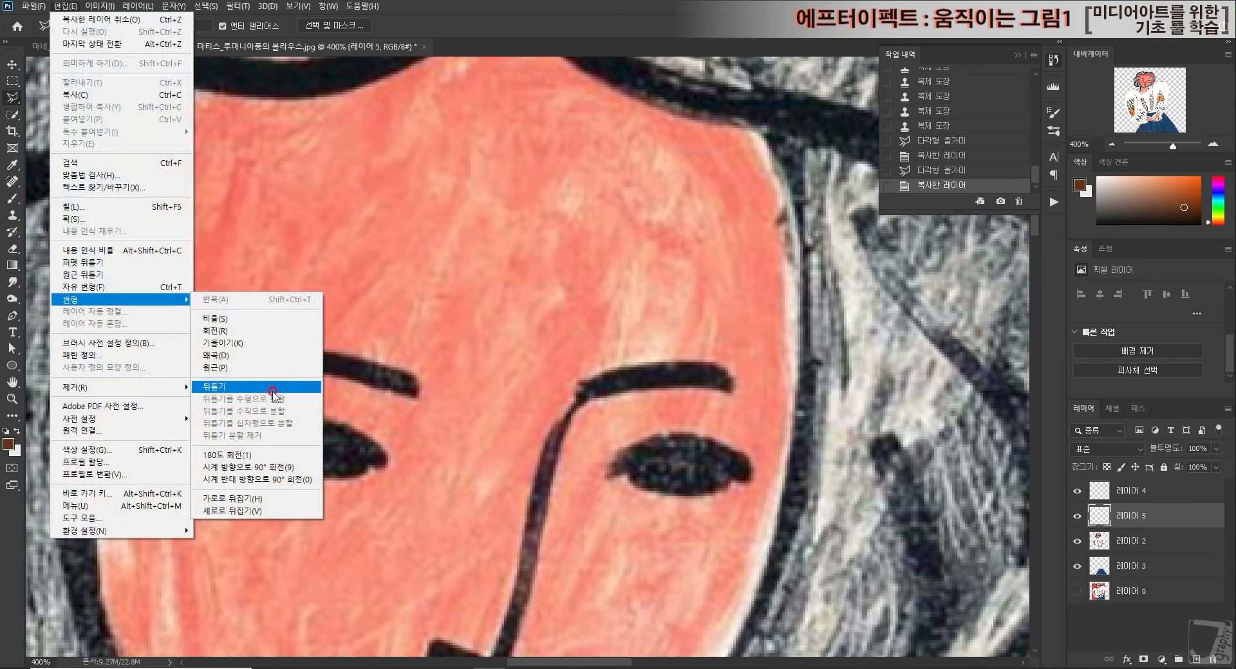
click(278, 388)
drag(685, 443, 681, 469)
drag(750, 484, 755, 464)
drag(691, 462, 734, 471)
drag(599, 474, 604, 460)
drag(729, 461, 731, 455)
key(Return)
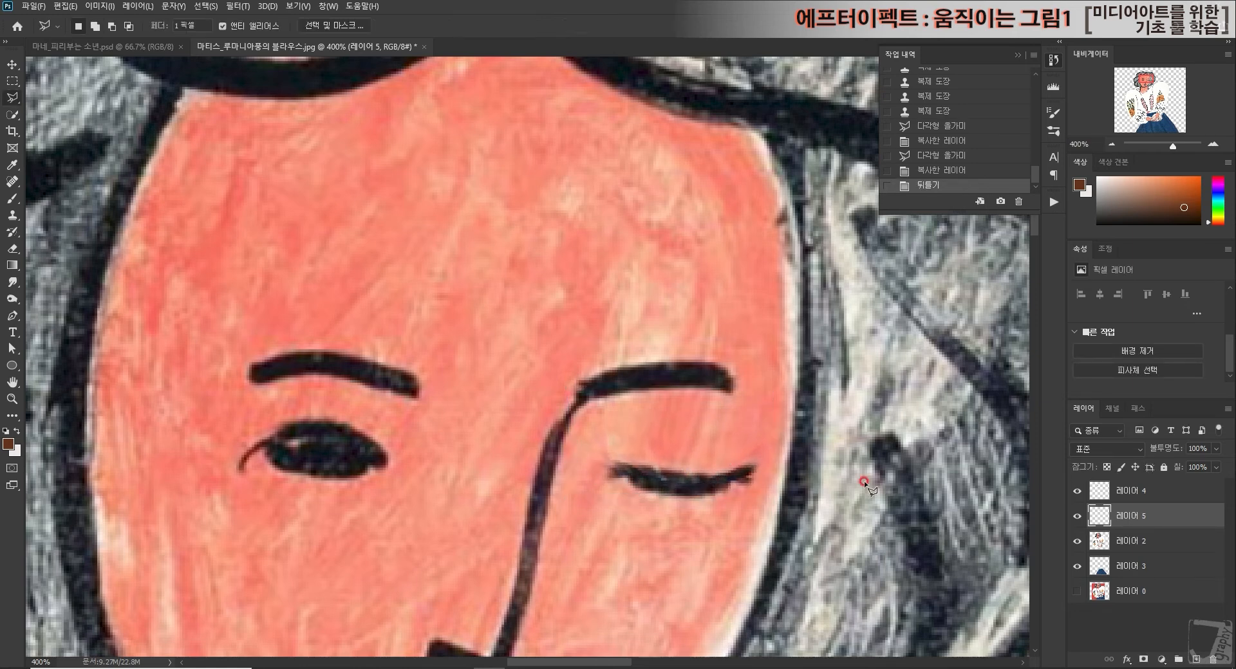
Warp the eyelid piece on 레이어 4 downward to close the eye on the picture's left.
click(1152, 492)
click(65, 6)
mouse_move(97, 300)
click(275, 387)
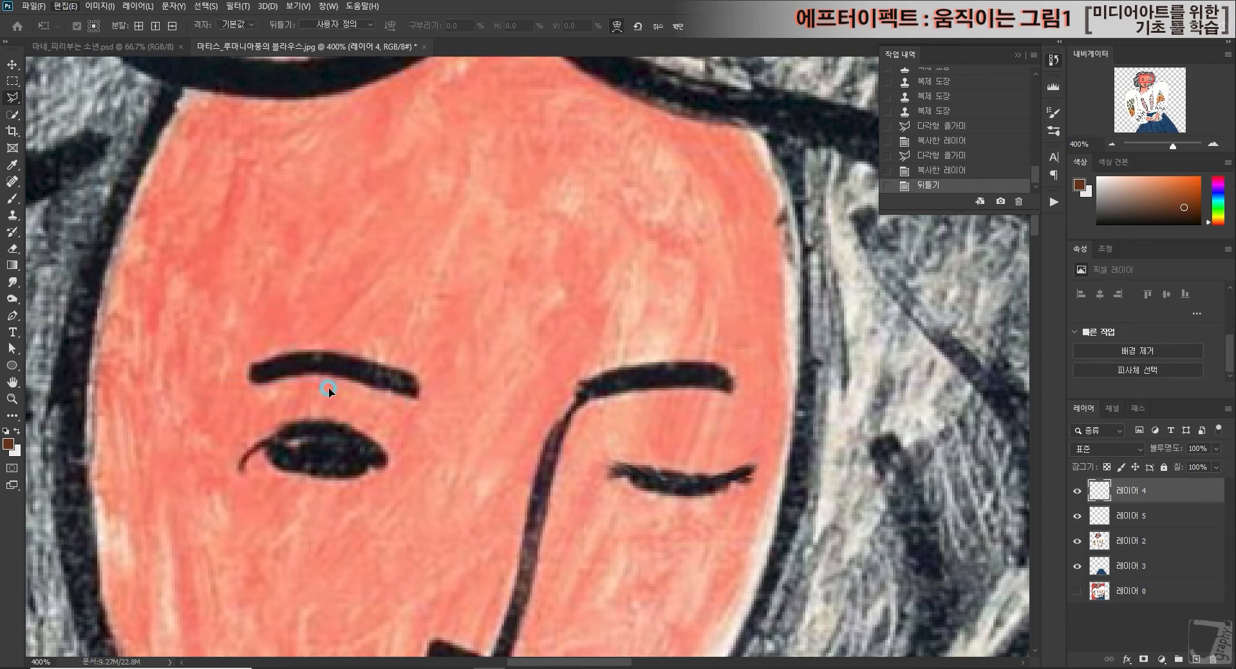
drag(326, 419, 318, 452)
mouse_move(400, 464)
mouse_down()
mouse_move(405, 444)
mouse_move(400, 458)
mouse_up()
drag(297, 440, 303, 450)
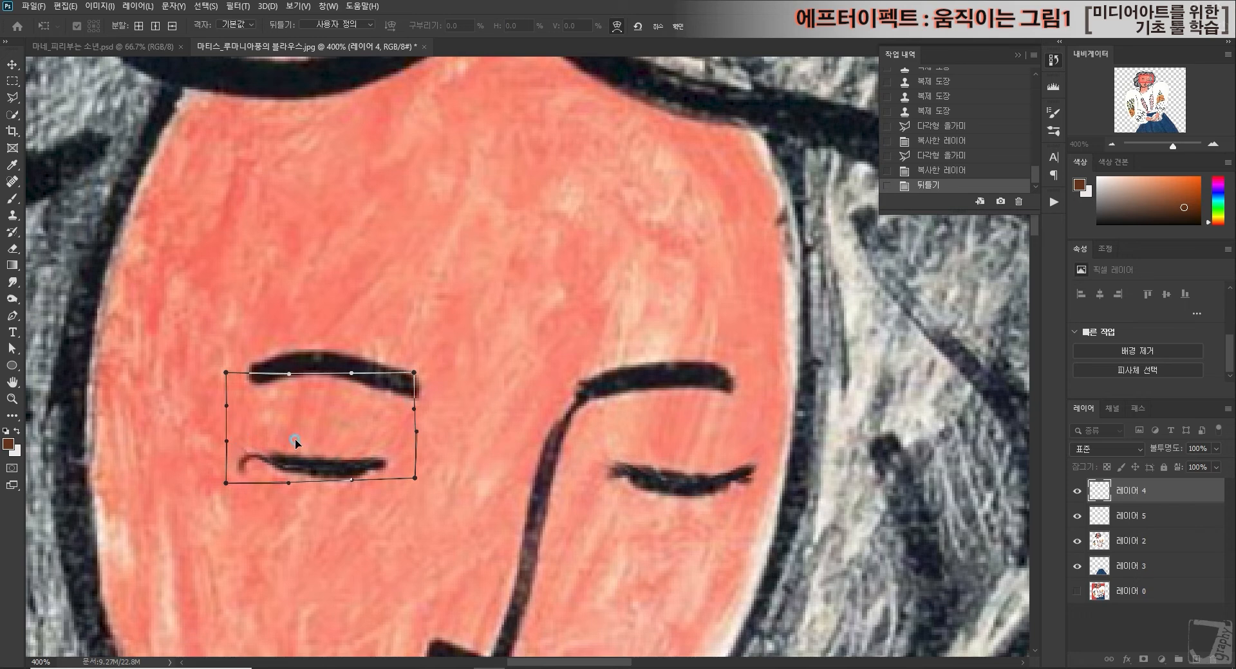
key(Return)
key(l)
Retouch the skin of the closed eyelid on 레이어 4 with a 10 px Clone Stamp, sampling the skin nearby.
click(14, 217)
alt+click(353, 435)
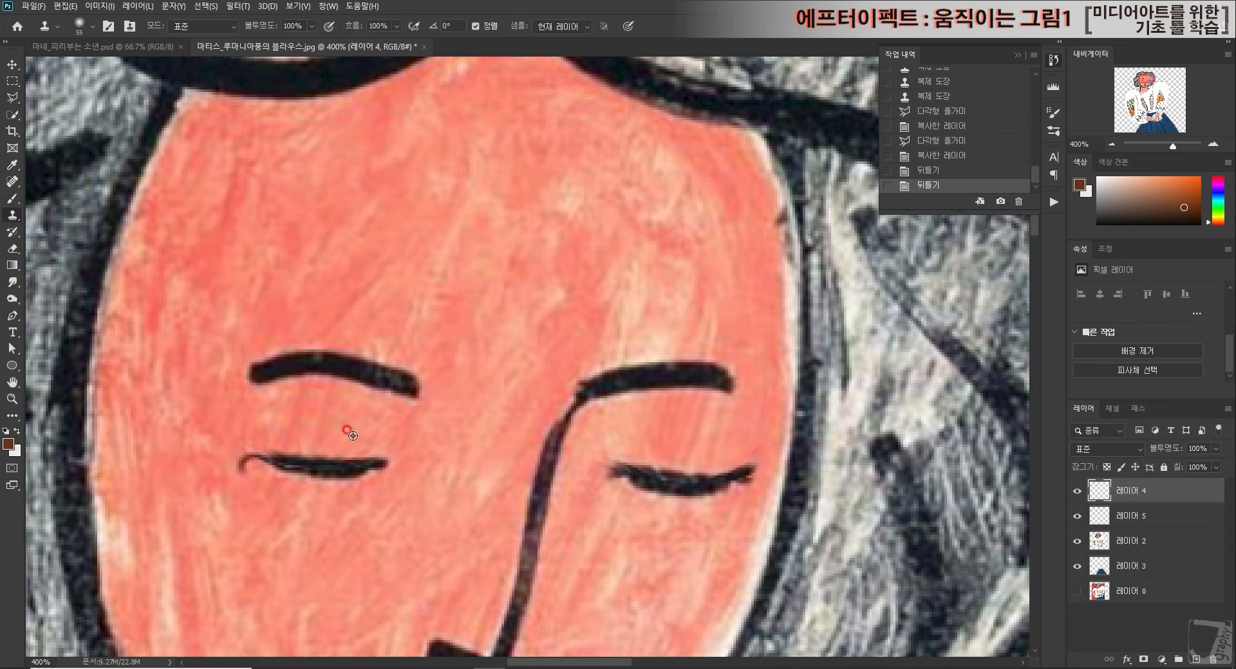
click(79, 28)
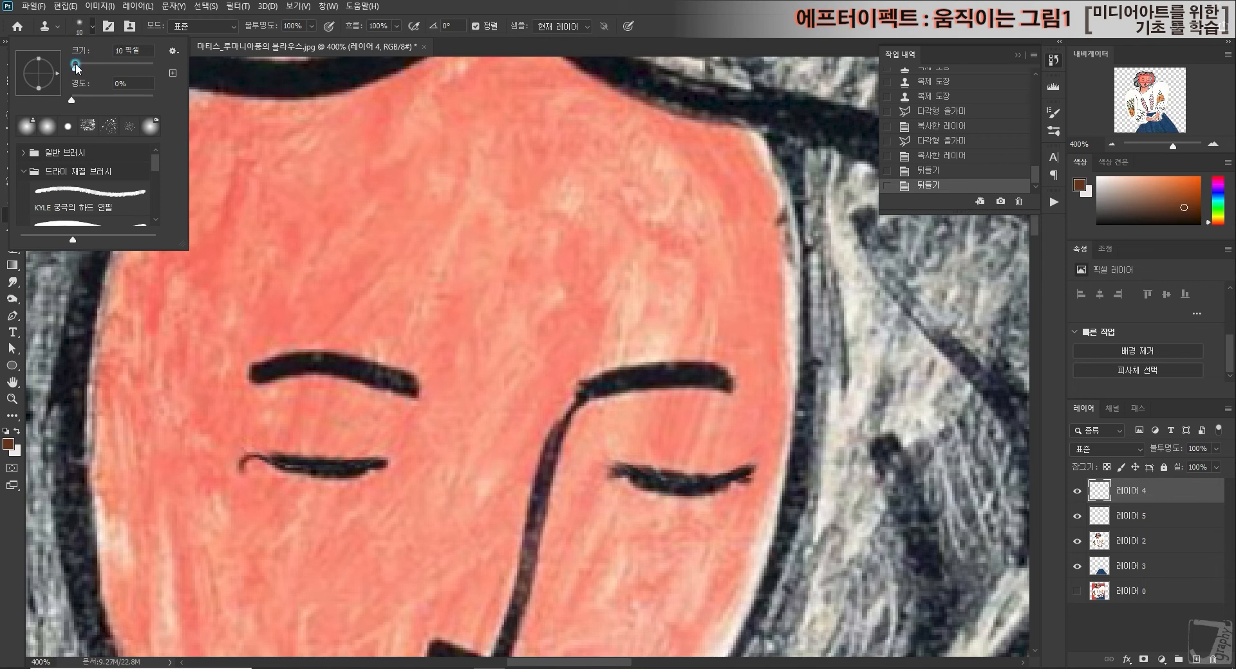
click(323, 442)
mouse_move(352, 428)
mouse_down()
mouse_move(372, 439)
mouse_move(255, 442)
mouse_move(280, 443)
mouse_up()
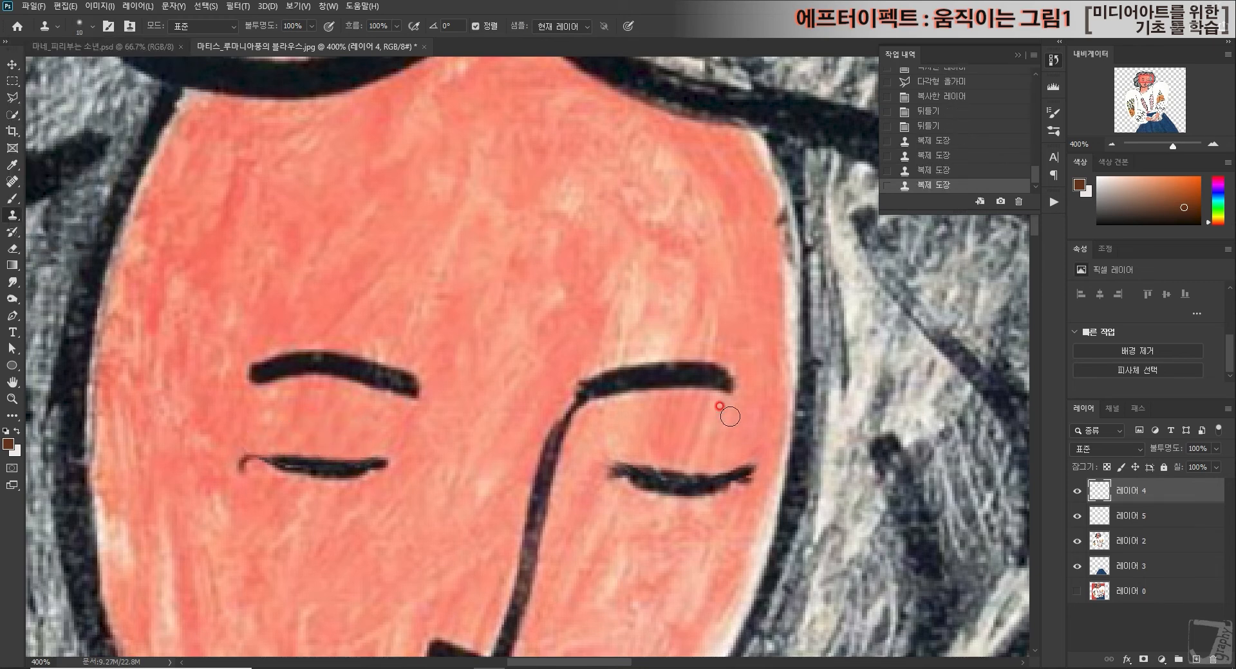
Merge the two eyelid layers 레이어 4 and 레이어 5 into one and compare the face with and without it.
right_click(1134, 515)
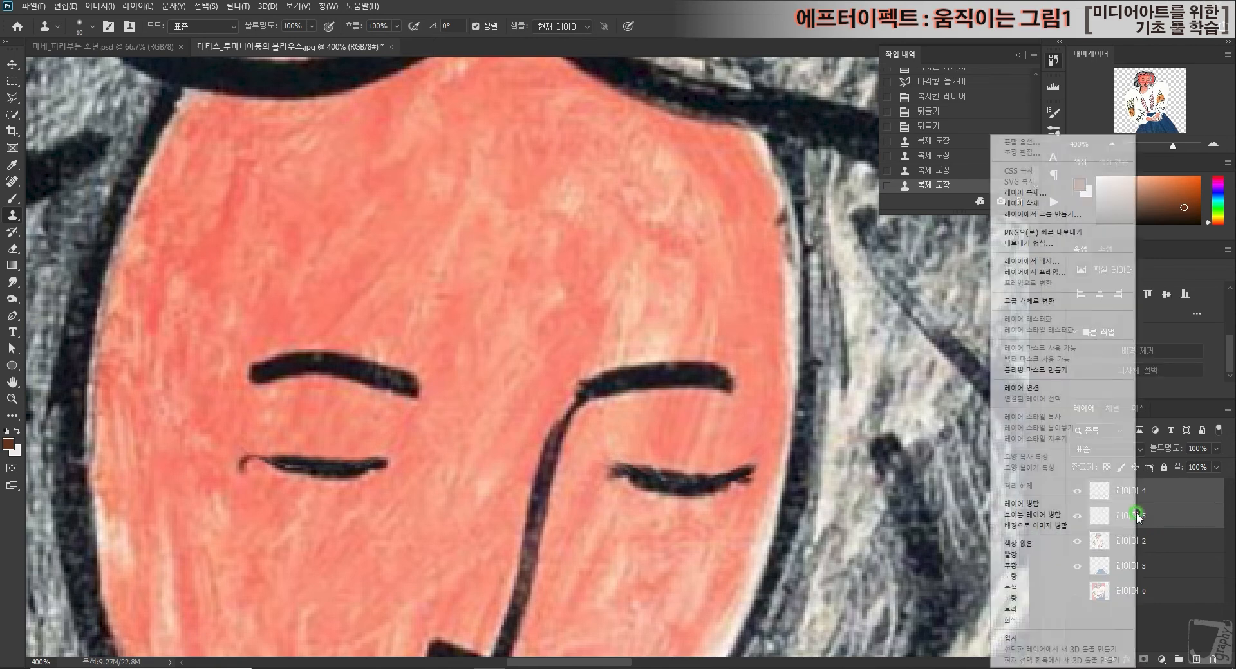
click(1030, 514)
click(1075, 490)
click(1076, 490)
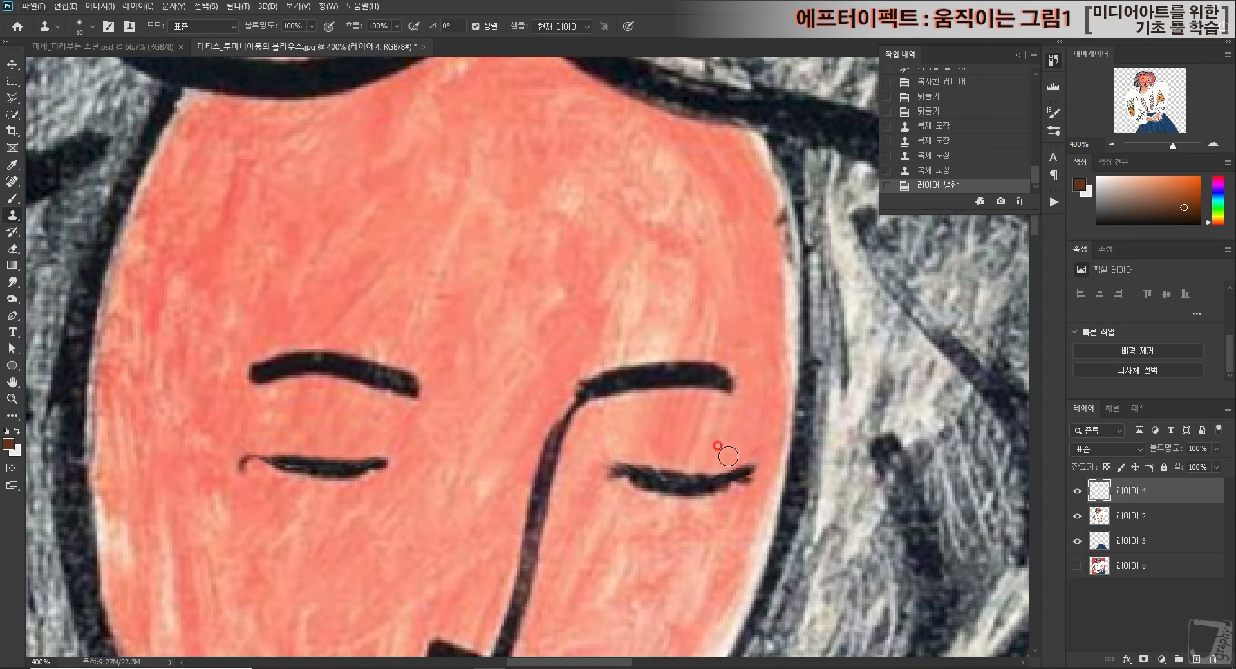
Clone nearby skin over the upper edge and inner end of the closed lash line on the picture's right.
alt+click(680, 445)
mouse_move(681, 461)
mouse_down()
mouse_move(635, 456)
mouse_move(676, 446)
mouse_move(689, 455)
mouse_move(620, 441)
mouse_move(636, 447)
mouse_up()
alt+click(635, 447)
click(616, 455)
click(613, 460)
click(1078, 491)
click(1077, 491)
Erase the excess eyelid skin overlapping the face outline beside the eye on the picture's right.
click(17, 216)
click(13, 249)
click(806, 469)
click(1077, 491)
click(1077, 491)
Clean up the outer end of the lash line on the picture's right with a 1 px Clone Stamp and check the blink.
click(13, 216)
click(92, 26)
drag(72, 69, 21, 70)
alt+click(727, 473)
drag(742, 469, 740, 472)
click(746, 471)
click(733, 476)
click(1077, 491)
click(1078, 491)
click(1077, 491)
click(1077, 491)
click(1077, 491)
click(1077, 491)
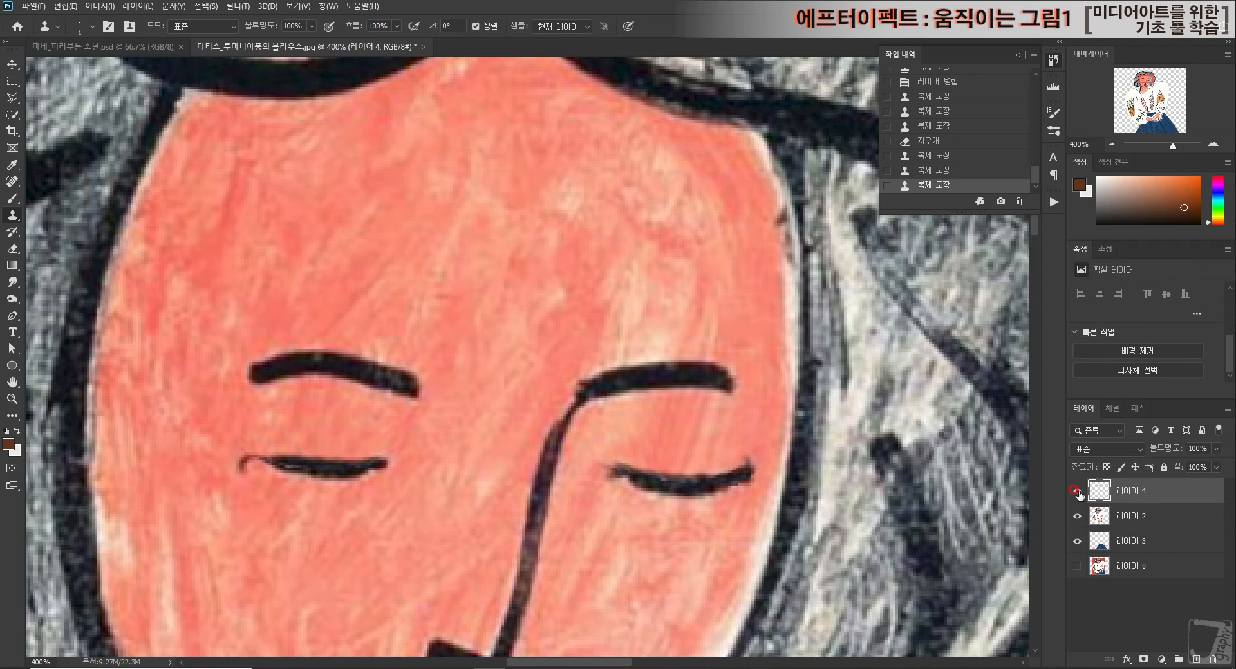
Delete the hidden original painting layer 레이어 0.
click(1108, 145)
click(1107, 146)
click(1108, 145)
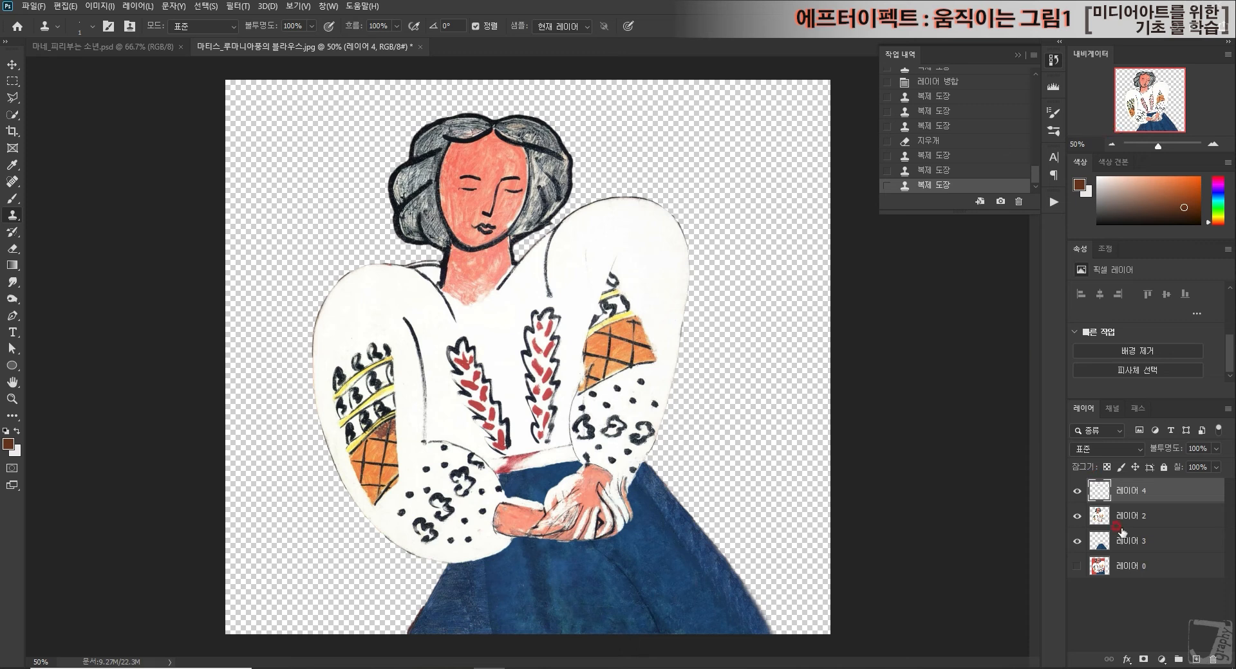
drag(1134, 567, 1212, 659)
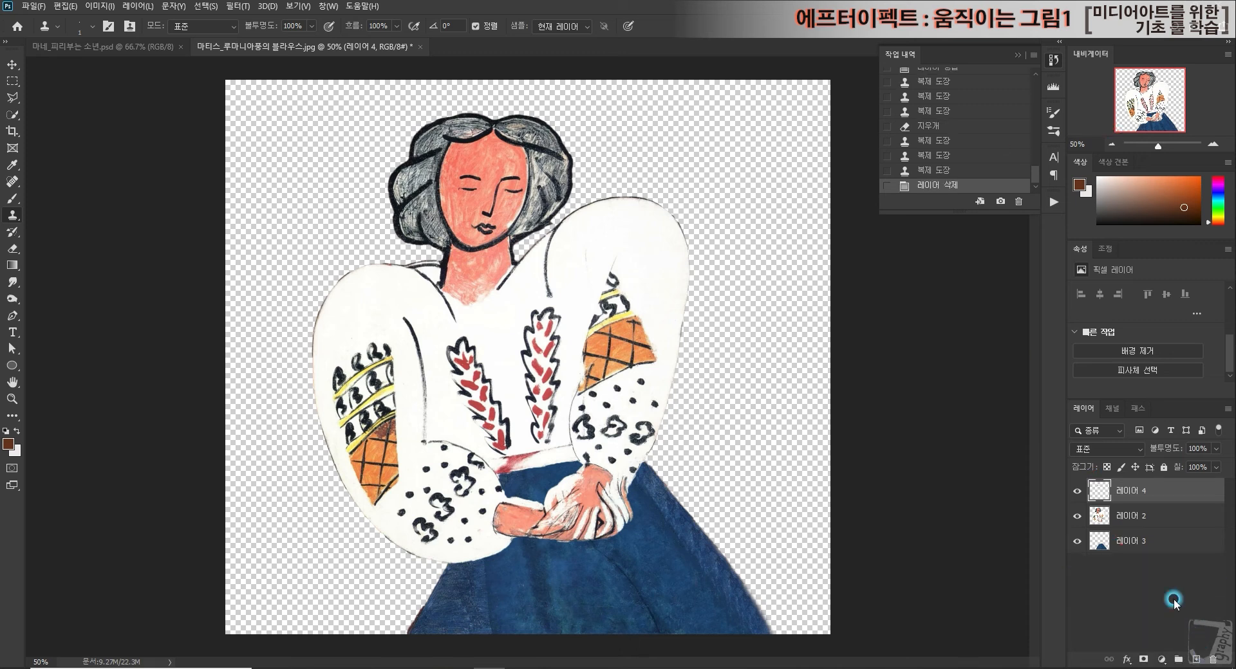
Rename the skirt layer 치마, the upper-body layer 상체 and the eyelid layer 눈꺼풀.
double_click(1130, 540)
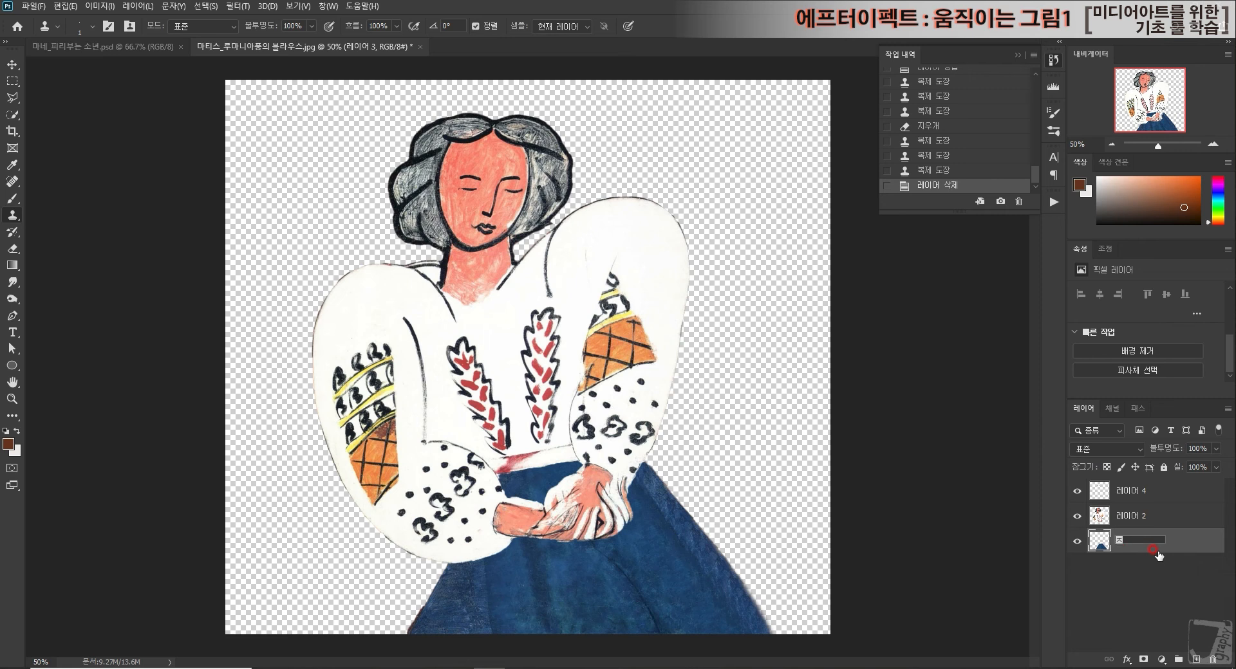
text(치마)
double_click(1122, 518)
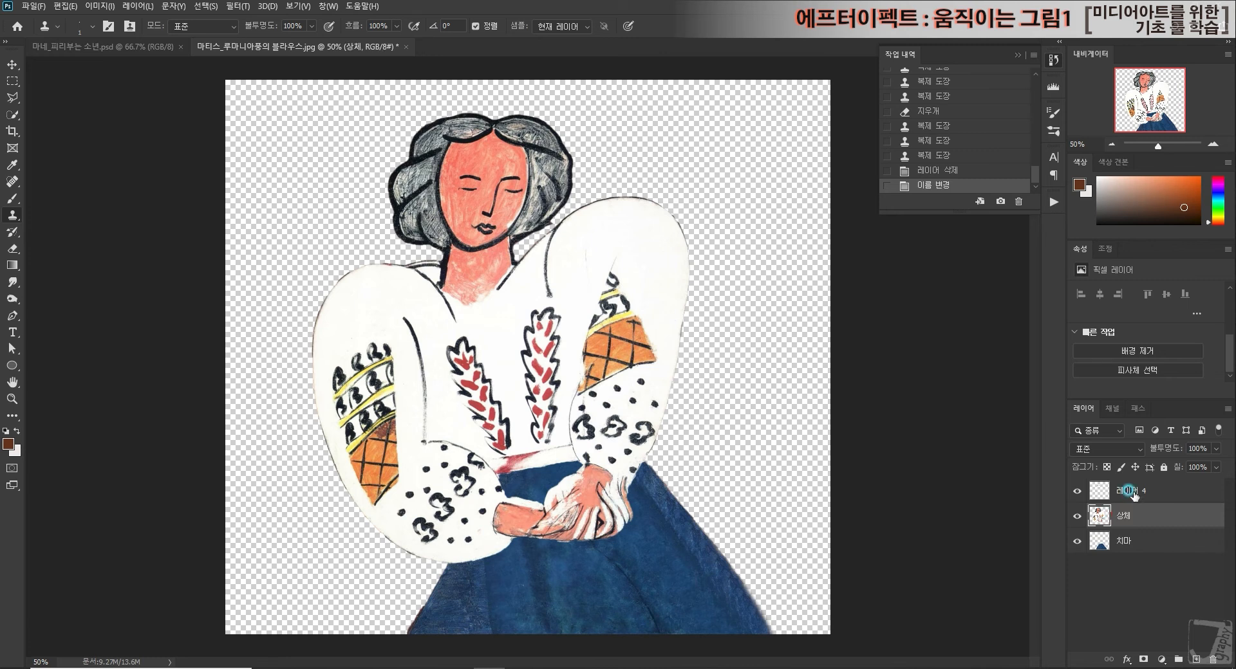
double_click(1129, 491)
text(팔)
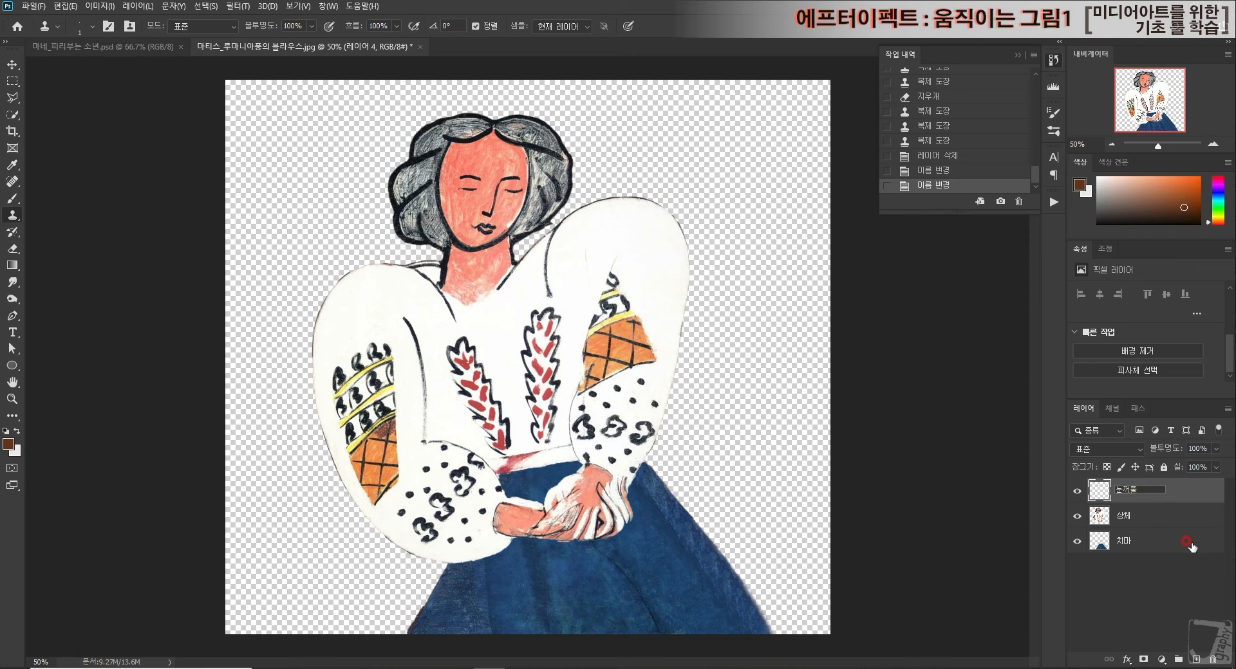
click(1134, 601)
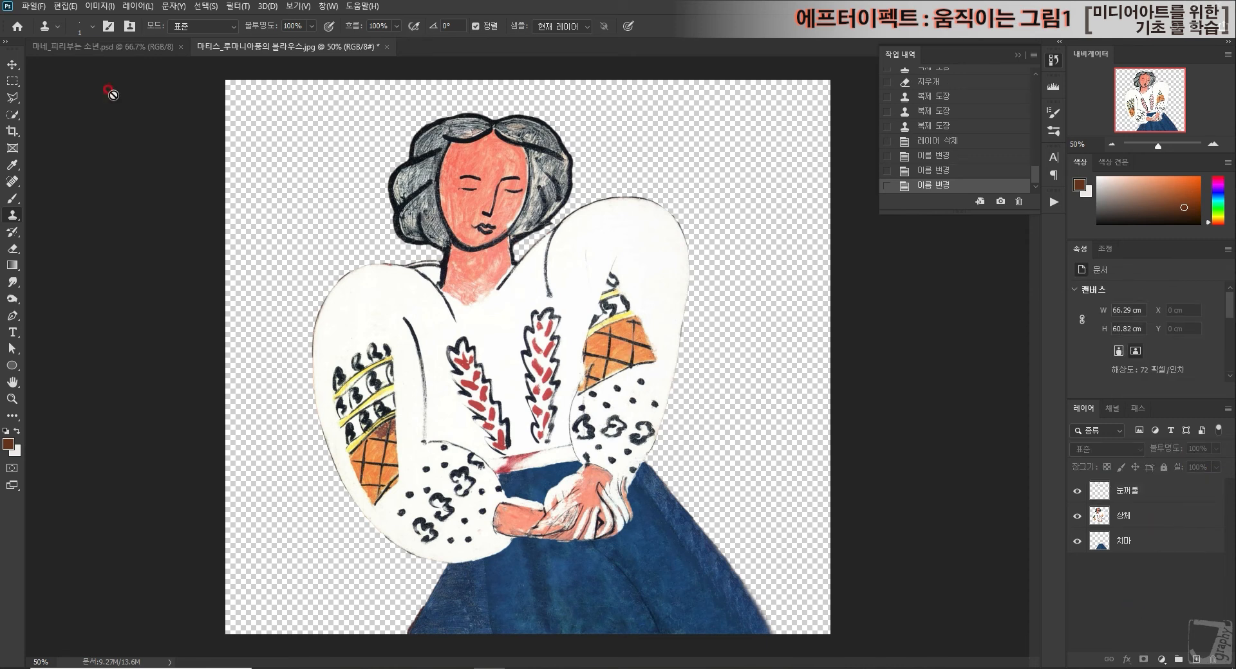
Save the layered document as 마티스_루마니아풍의 블라우스.psd in the 소스 folder.
click(54, 10)
click(71, 146)
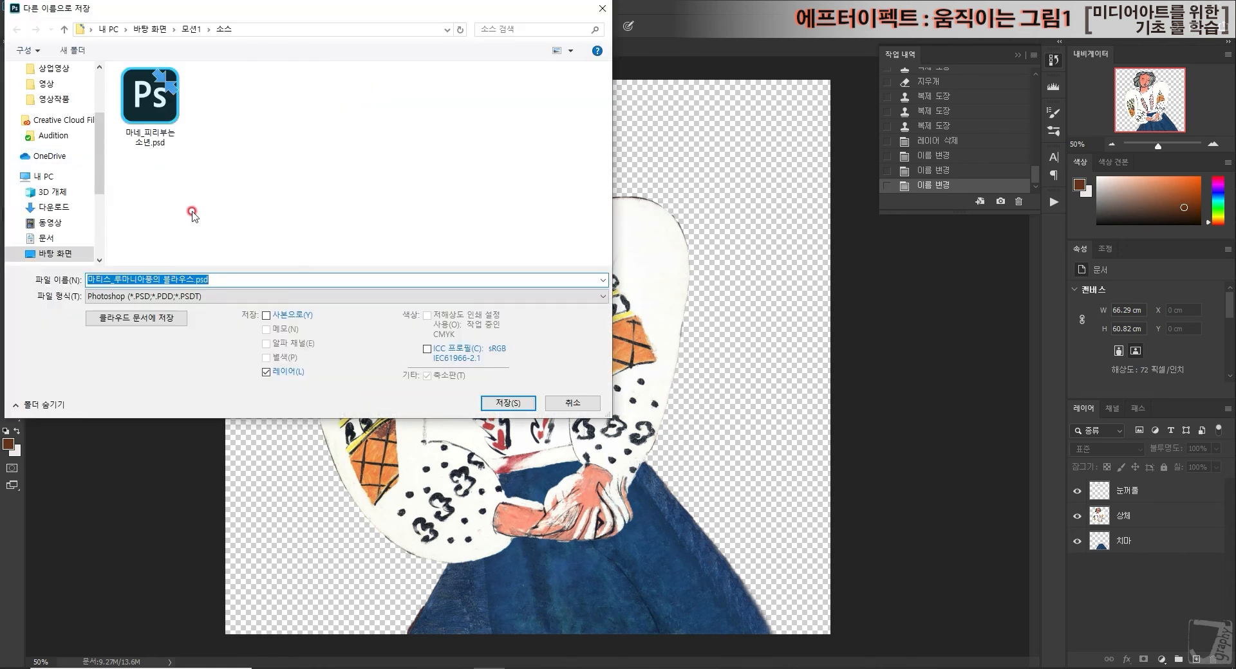
click(508, 403)
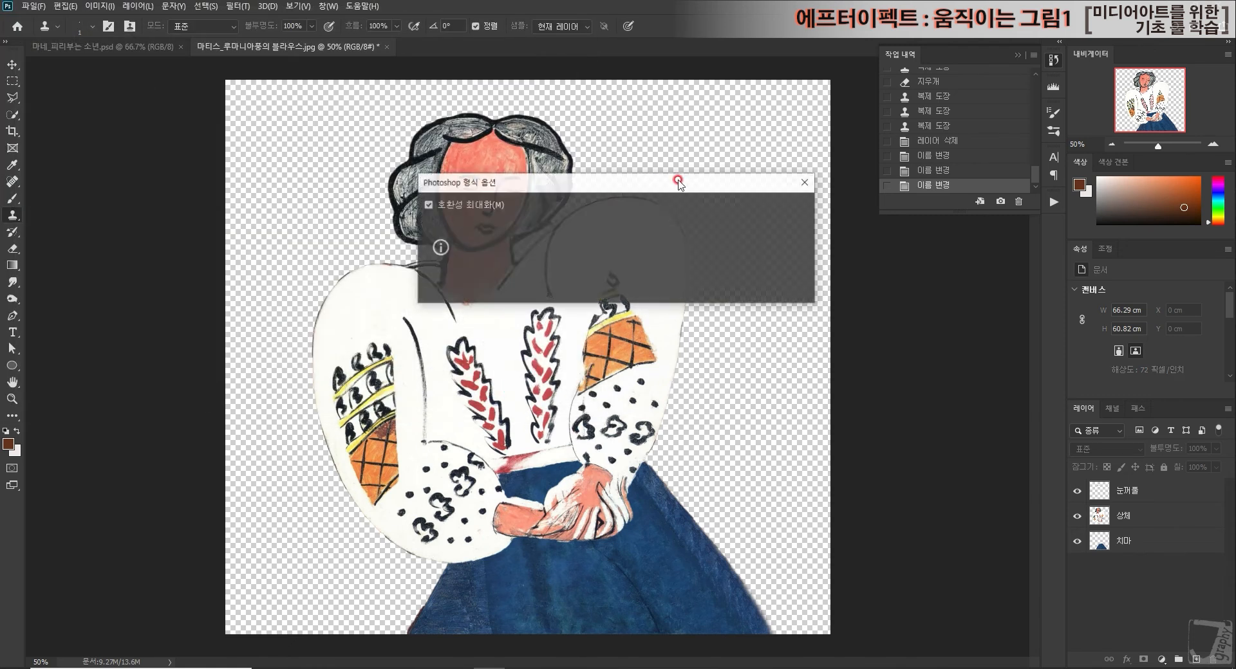
click(789, 207)
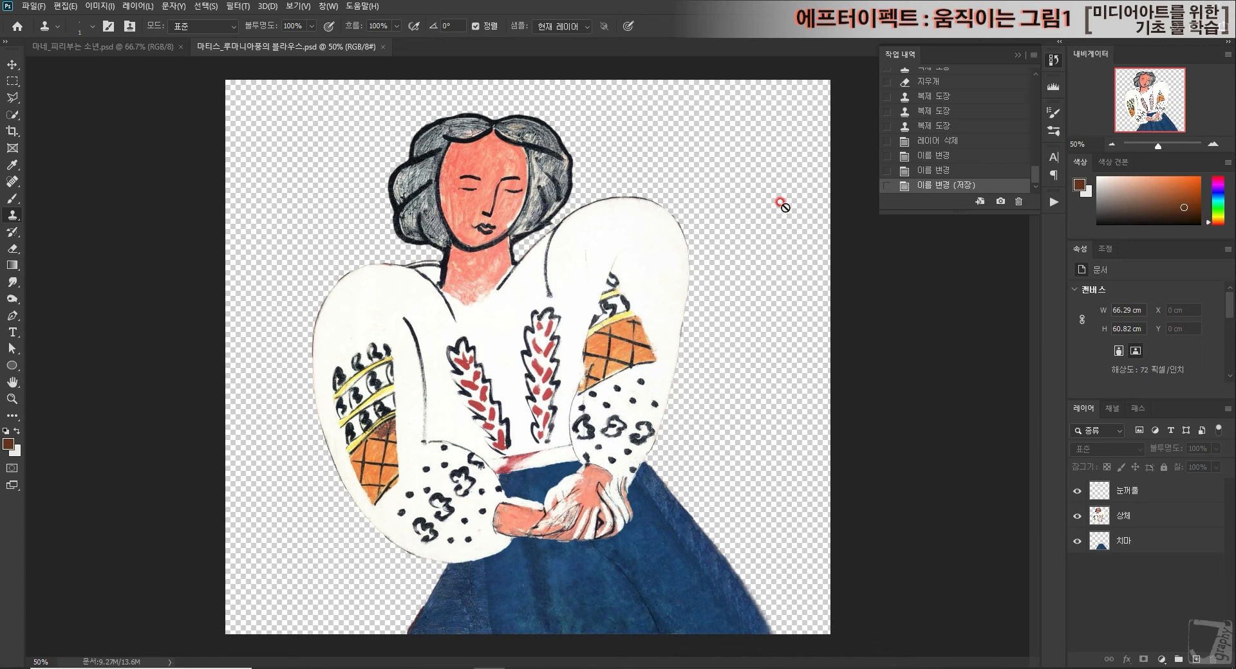
Open 나비1.png from the 소스 folder and extend its canvas on all sides with the Crop tool.
key(alt+Tab)
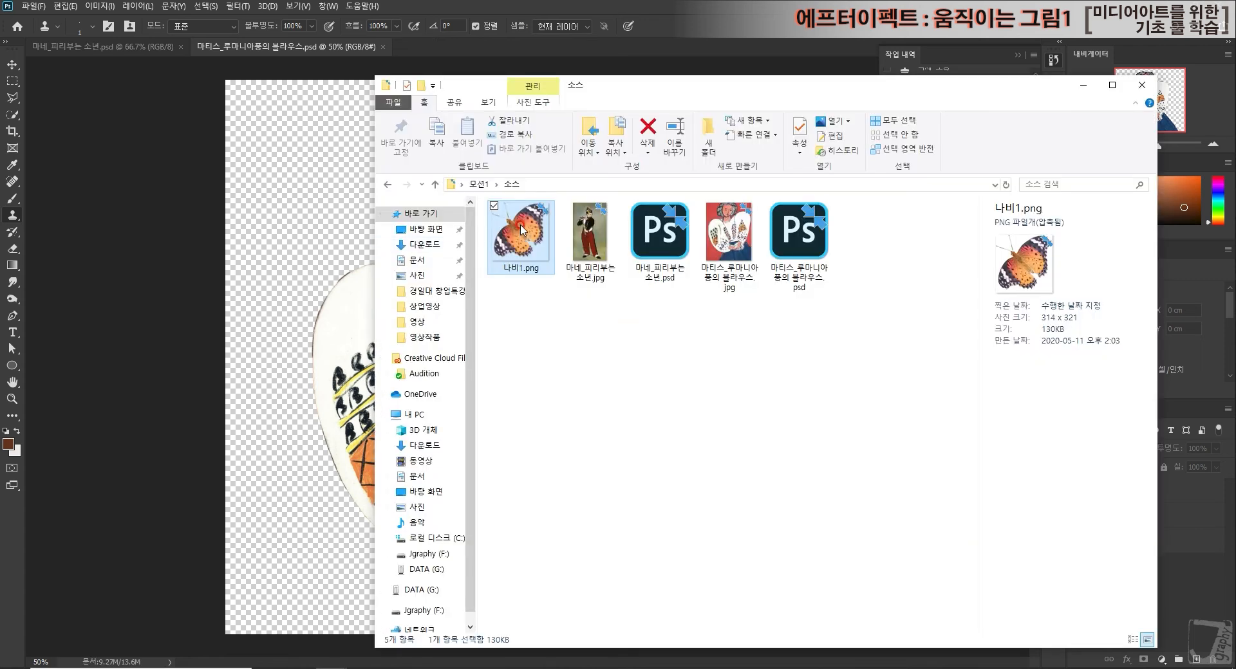
drag(521, 230, 485, 45)
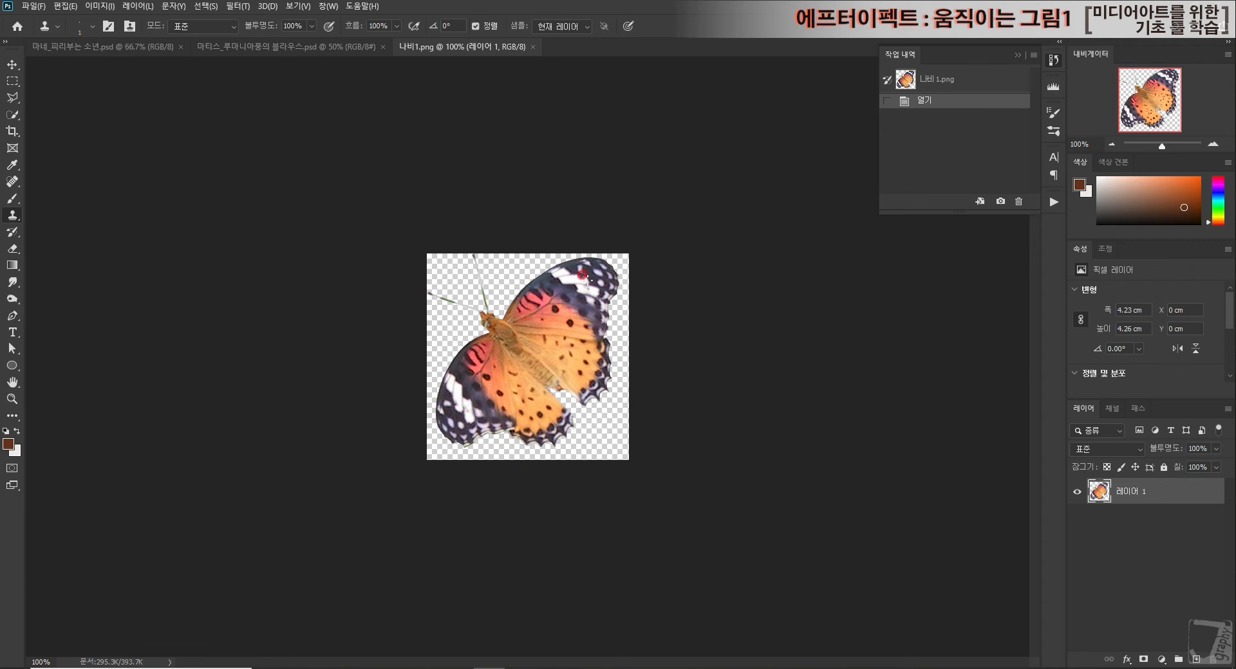
click(13, 133)
drag(627, 455, 653, 470)
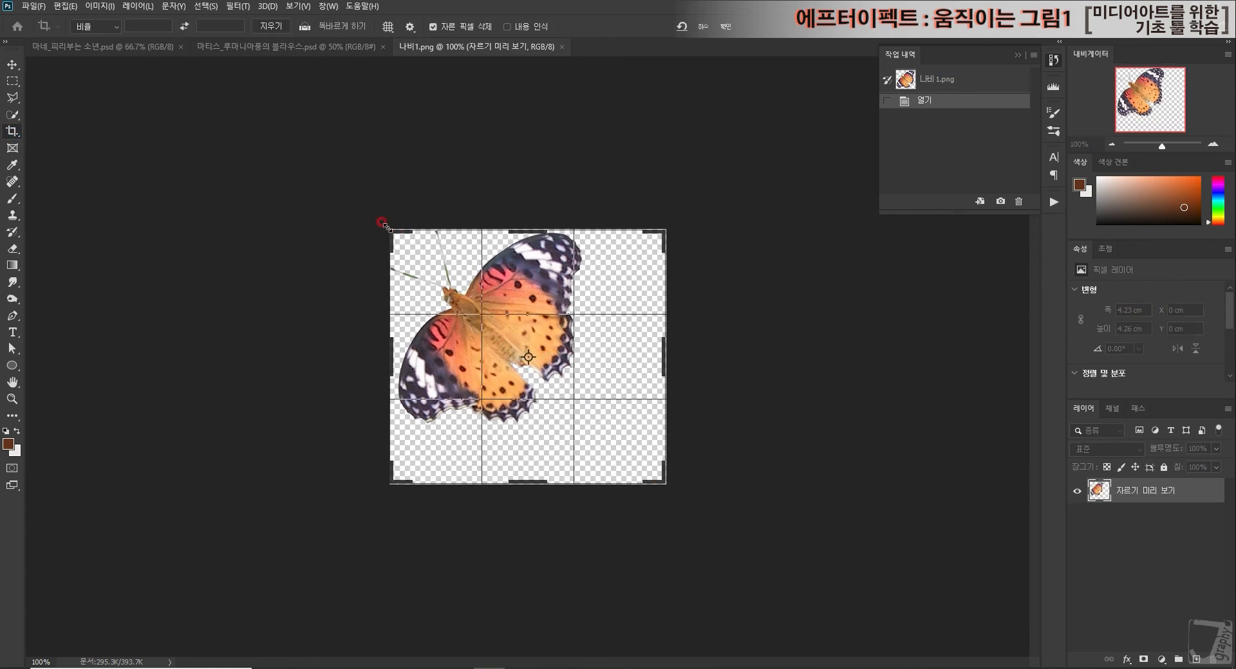
drag(384, 224, 370, 208)
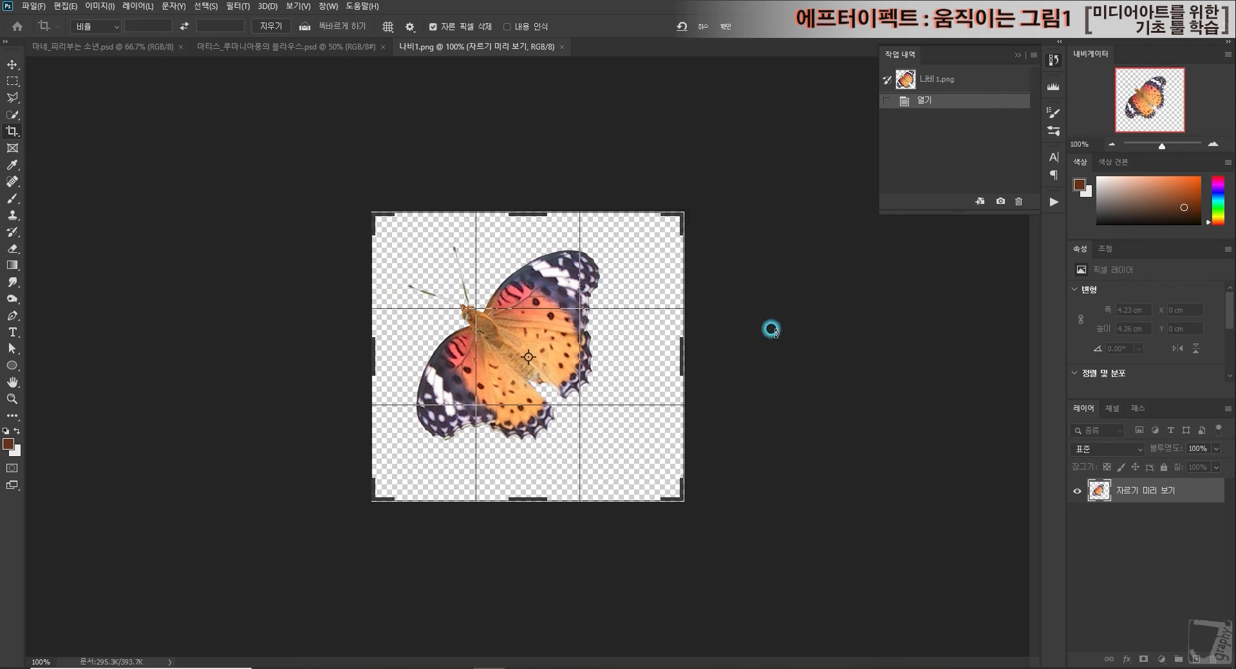
click(13, 65)
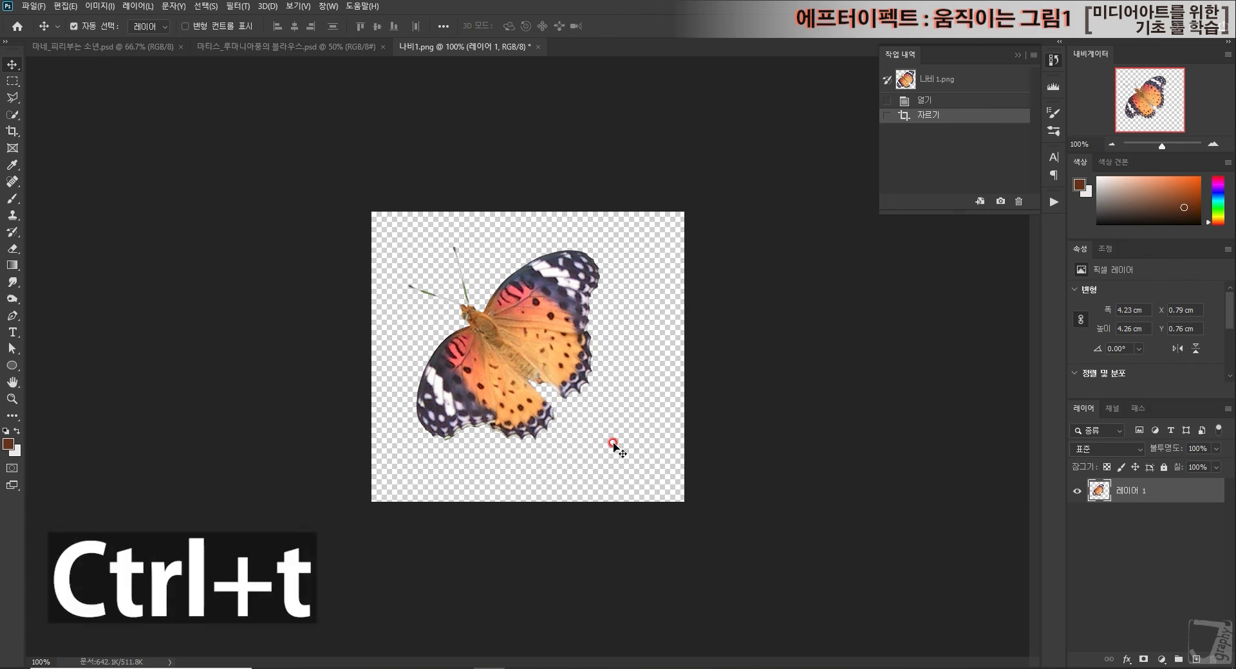
Rotate the butterfly 44.20° so that its body stands upright, and centre it on the canvas.
key(ctrl+t)
drag(627, 439, 524, 511)
drag(535, 365, 558, 364)
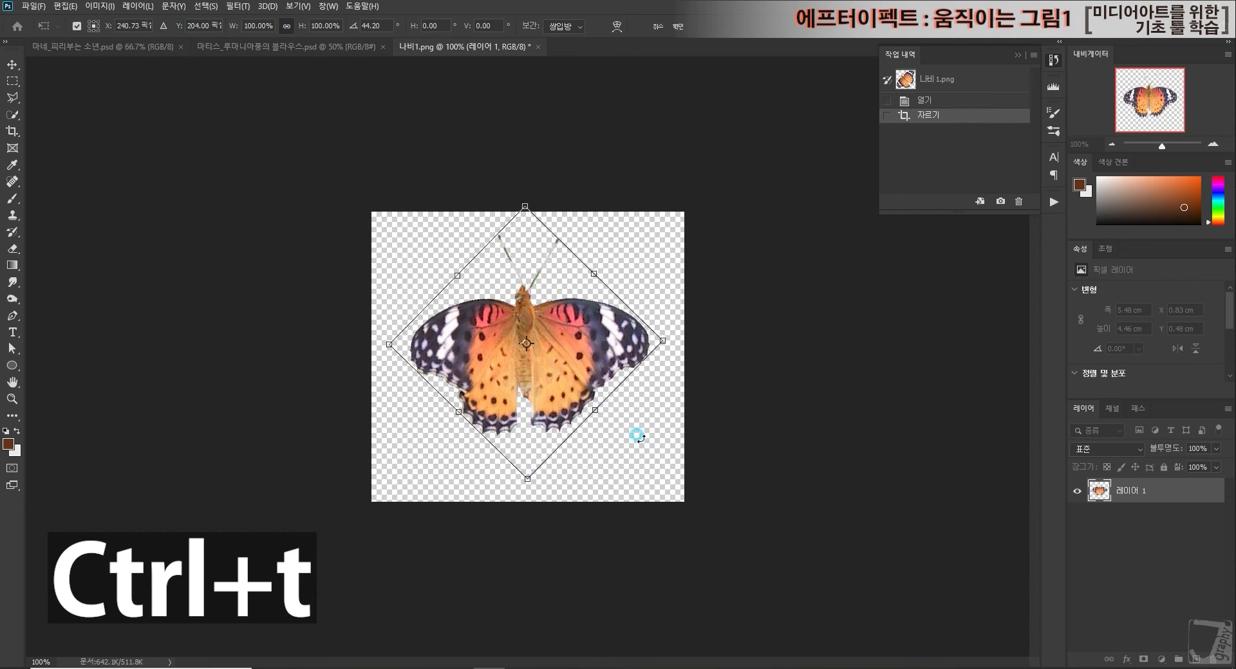
key(Return)
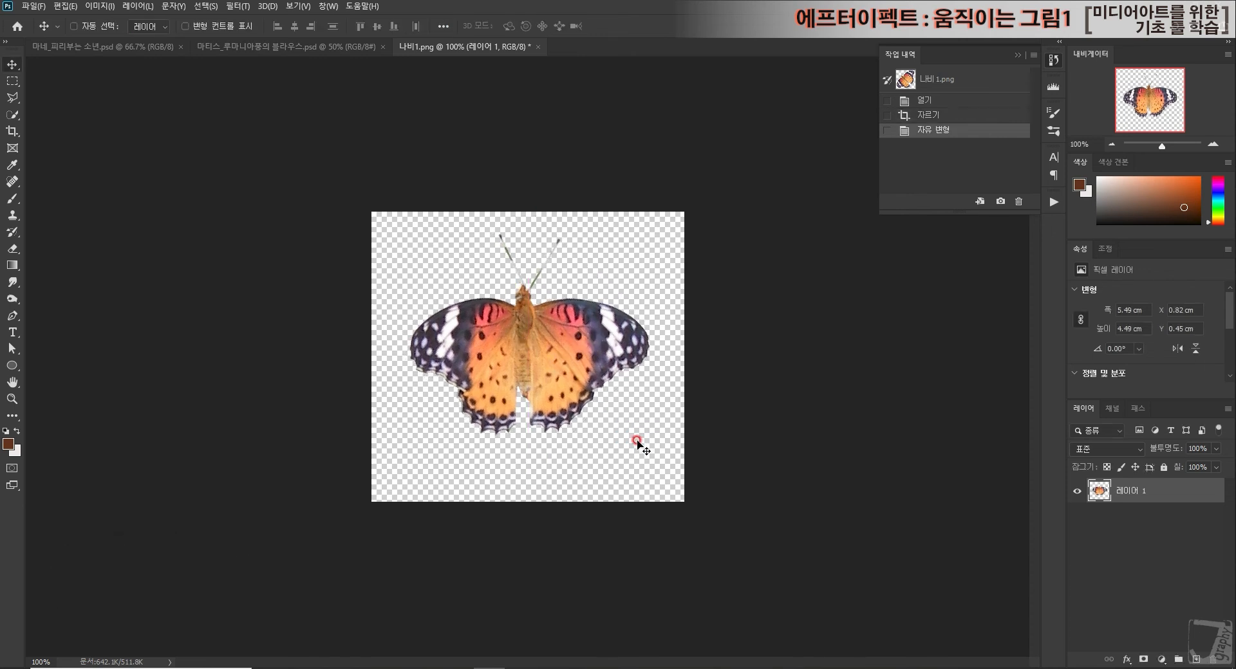
Select the wing on the picture's left along the body edge with the Polygonal Lasso and cut it to a new layer.
click(1212, 145)
click(1212, 146)
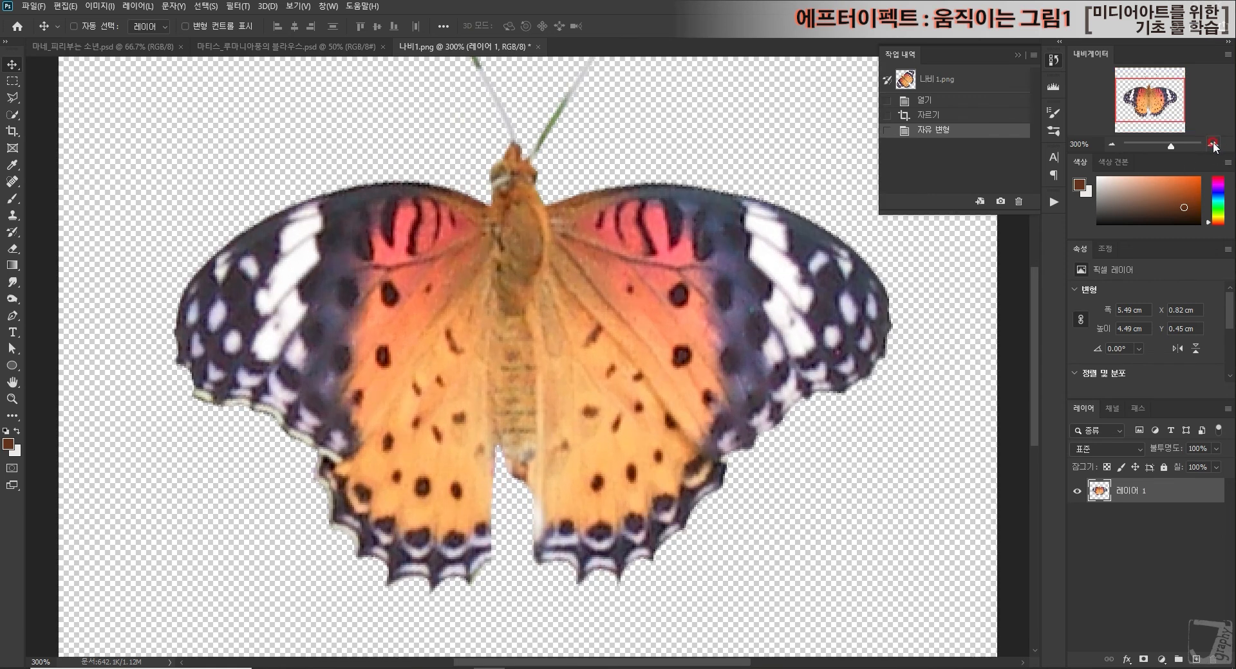
click(12, 98)
click(471, 159)
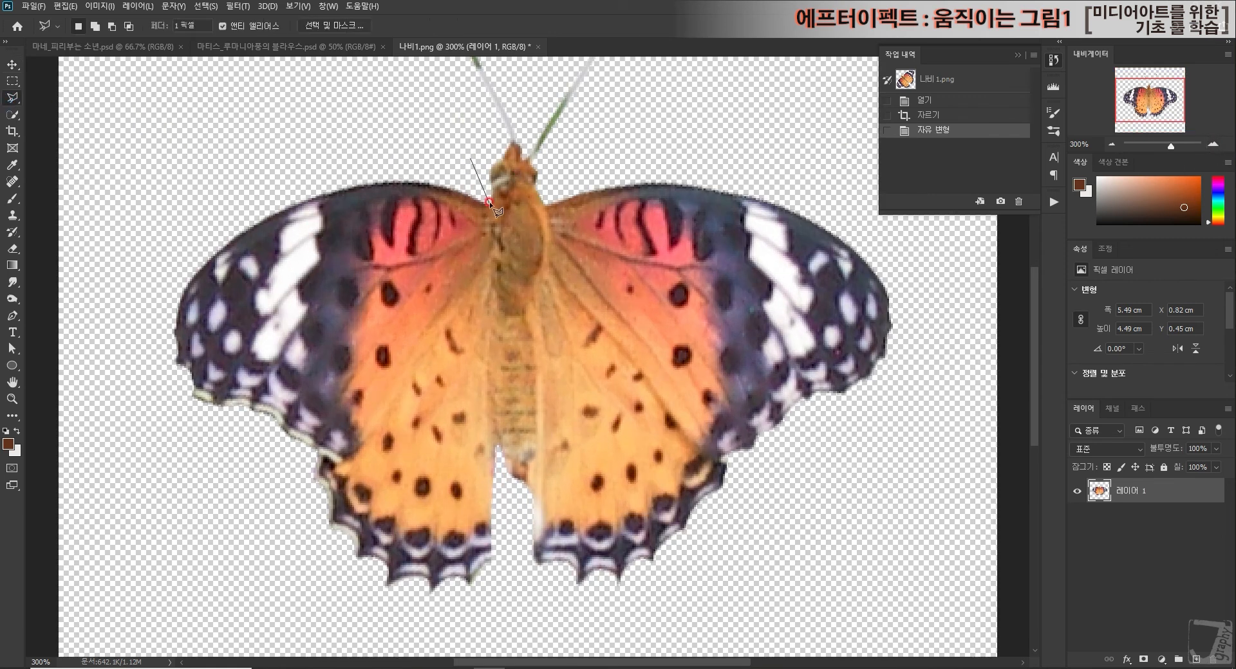
click(491, 201)
click(491, 250)
click(491, 285)
click(494, 302)
click(492, 373)
click(494, 430)
click(521, 605)
click(395, 651)
click(162, 504)
click(155, 198)
double_click(259, 116)
right_click(323, 238)
click(380, 336)
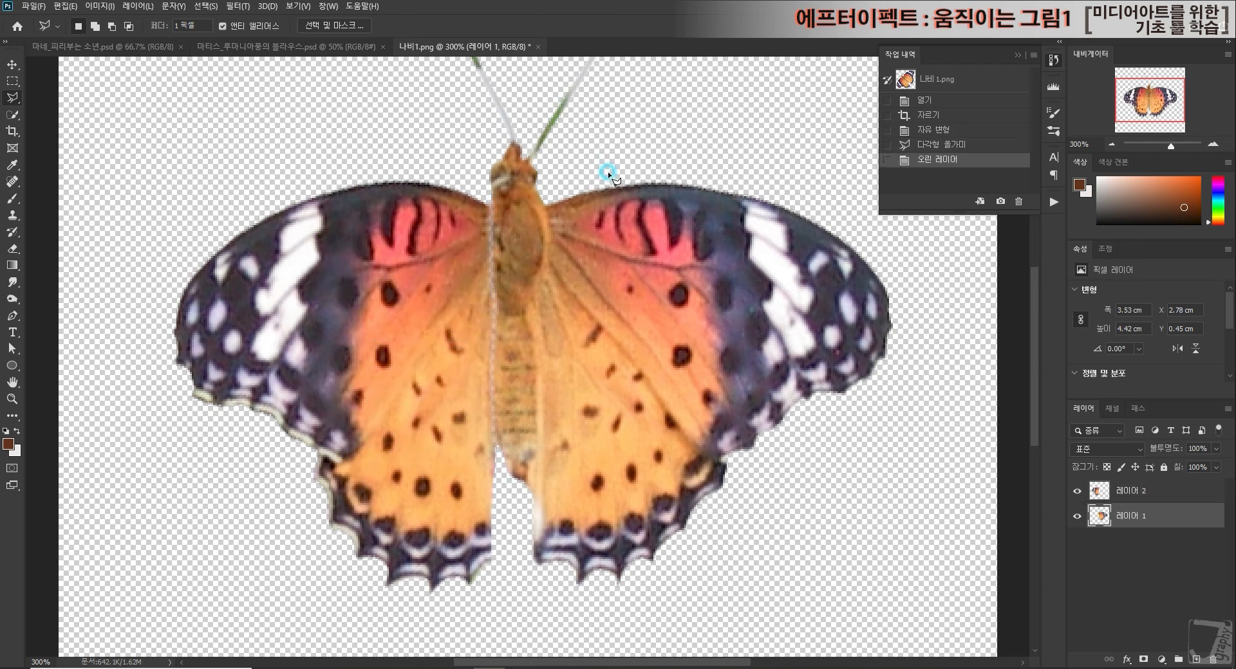
Select the wing on the picture's right with the Polygonal Lasso and cut it from 레이어 1 to a new layer.
click(592, 171)
mouse_move(530, 302)
mouse_down()
mouse_move(540, 418)
mouse_move(526, 524)
mouse_move(539, 597)
mouse_up()
click(740, 637)
click(959, 366)
double_click(809, 146)
right_click(728, 272)
click(783, 370)
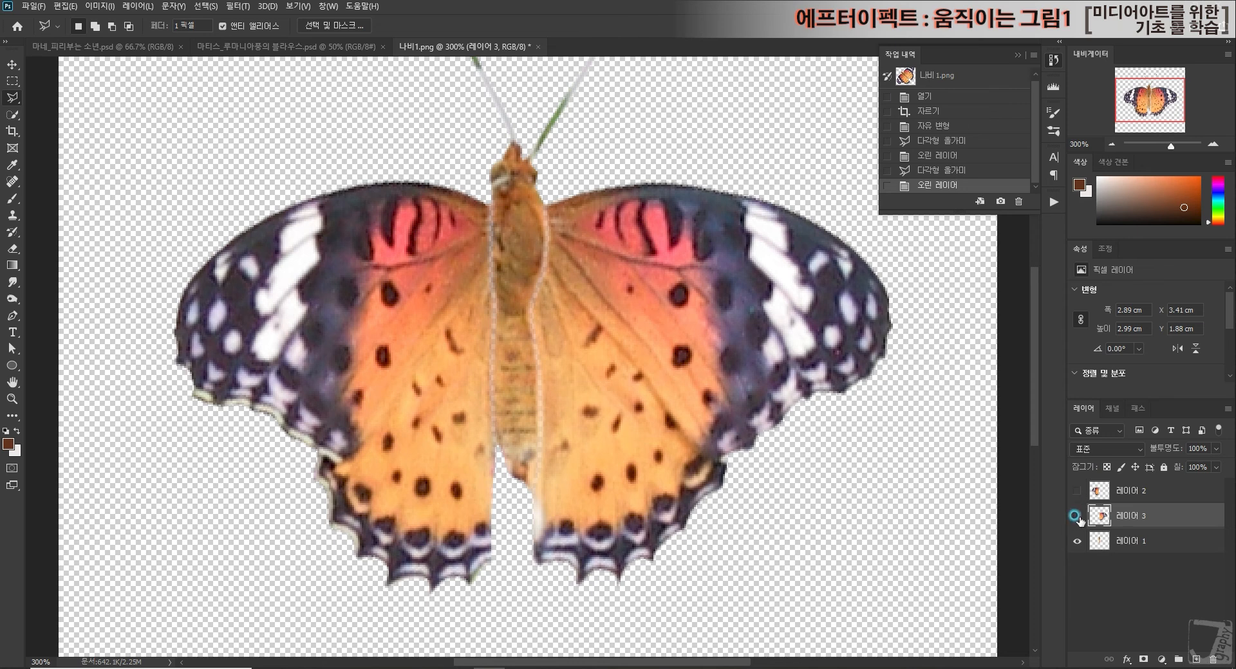
Hide the wing layers and erase the leftover wing bits around the tail tip of the body on 레이어 1.
click(1075, 515)
click(1132, 541)
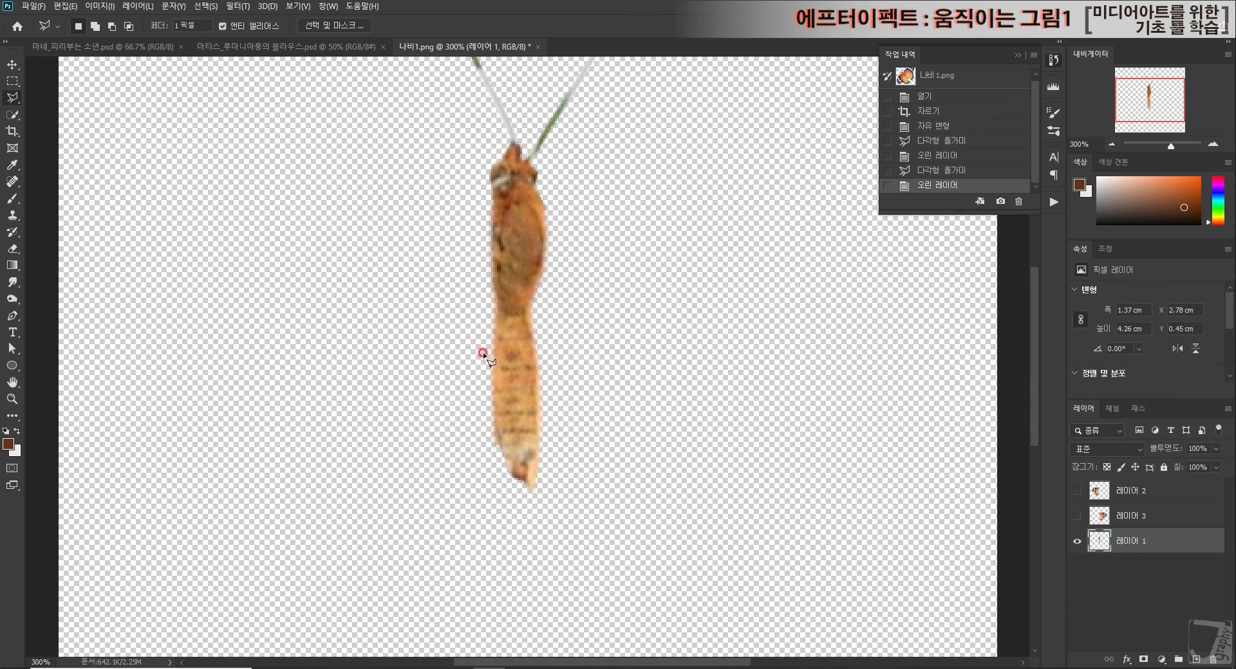
click(13, 248)
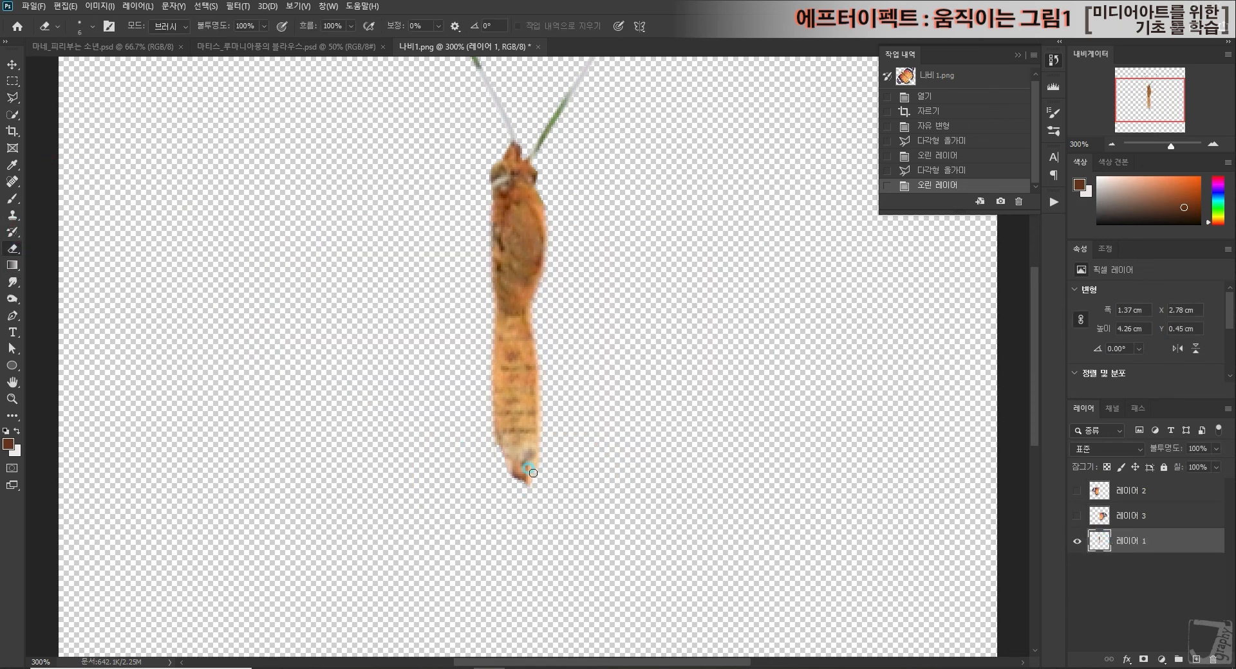
drag(542, 458, 527, 480)
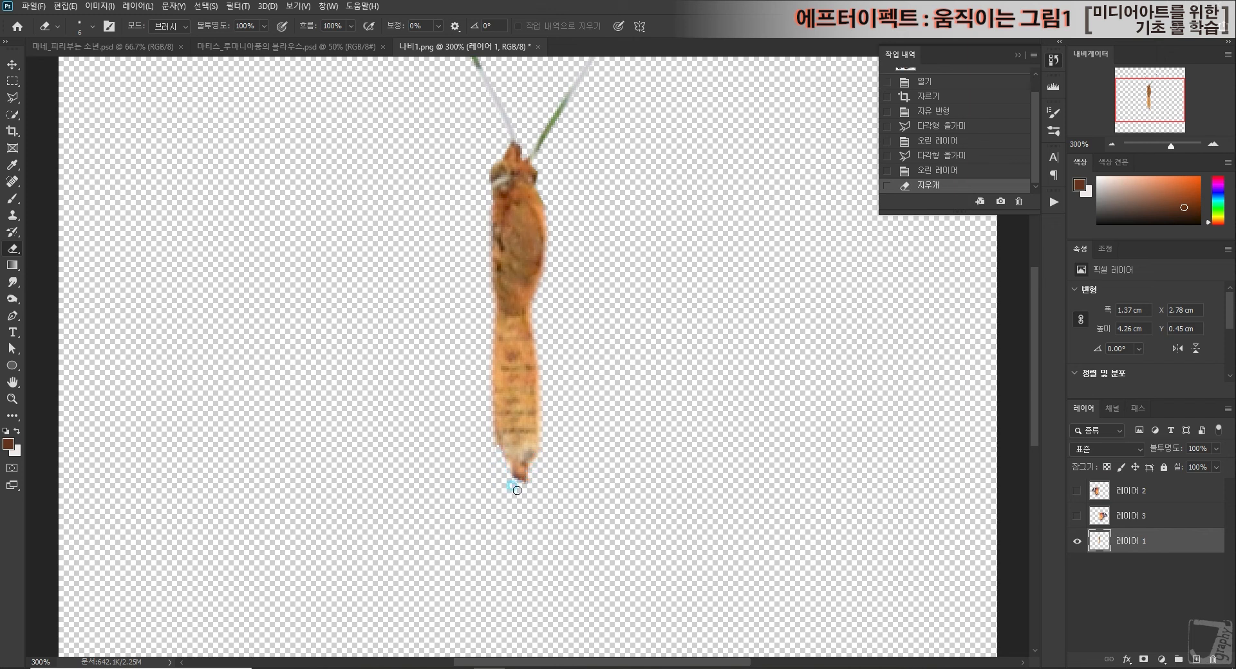
click(528, 479)
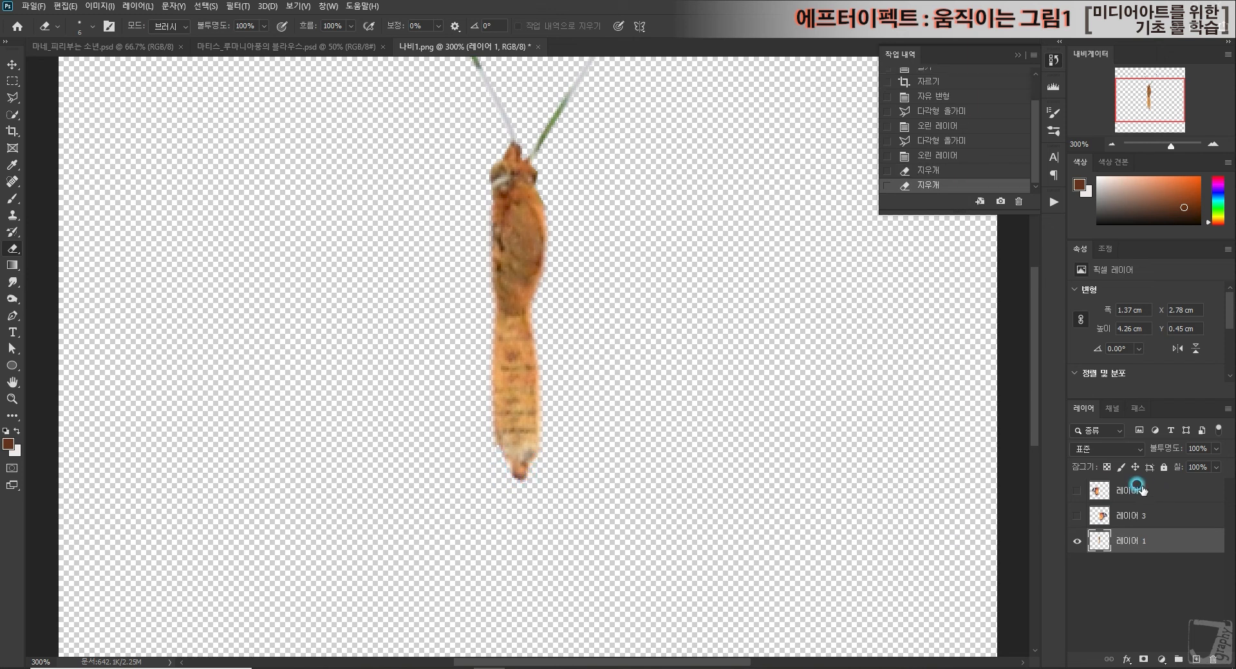
Show both wings without the body and extend the inner edge of the 레이어 3 wing with a 9 px Clone Stamp.
click(1076, 515)
click(1082, 489)
click(1076, 489)
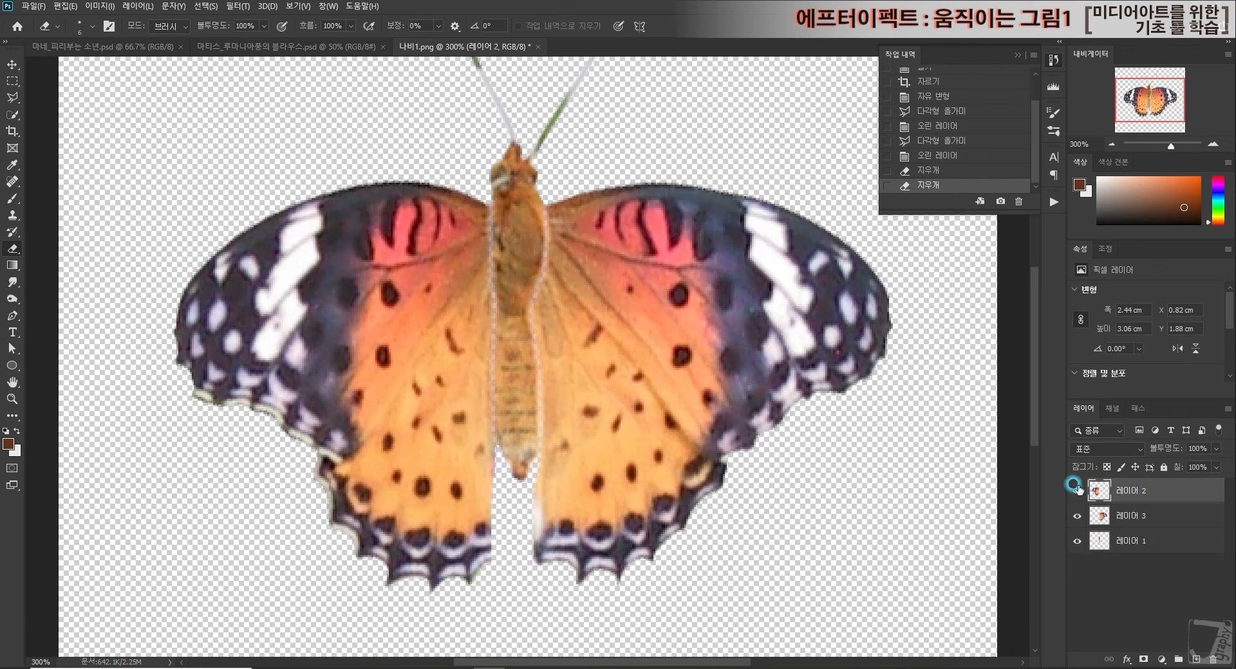
click(1077, 541)
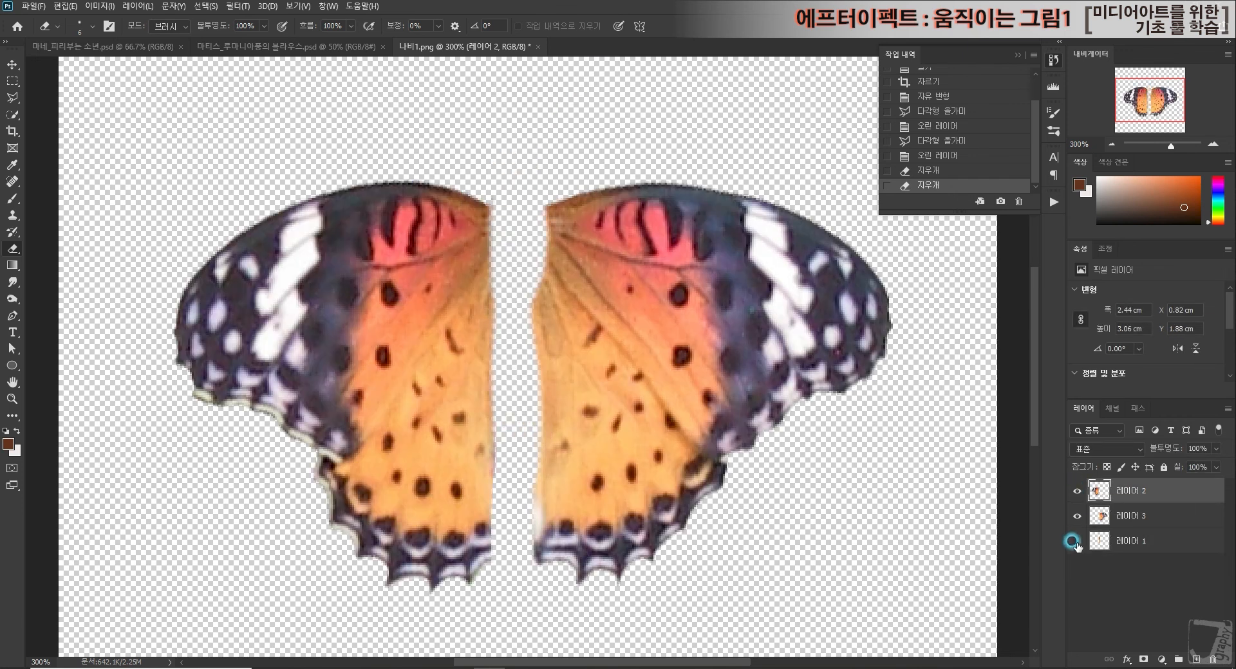
click(1127, 519)
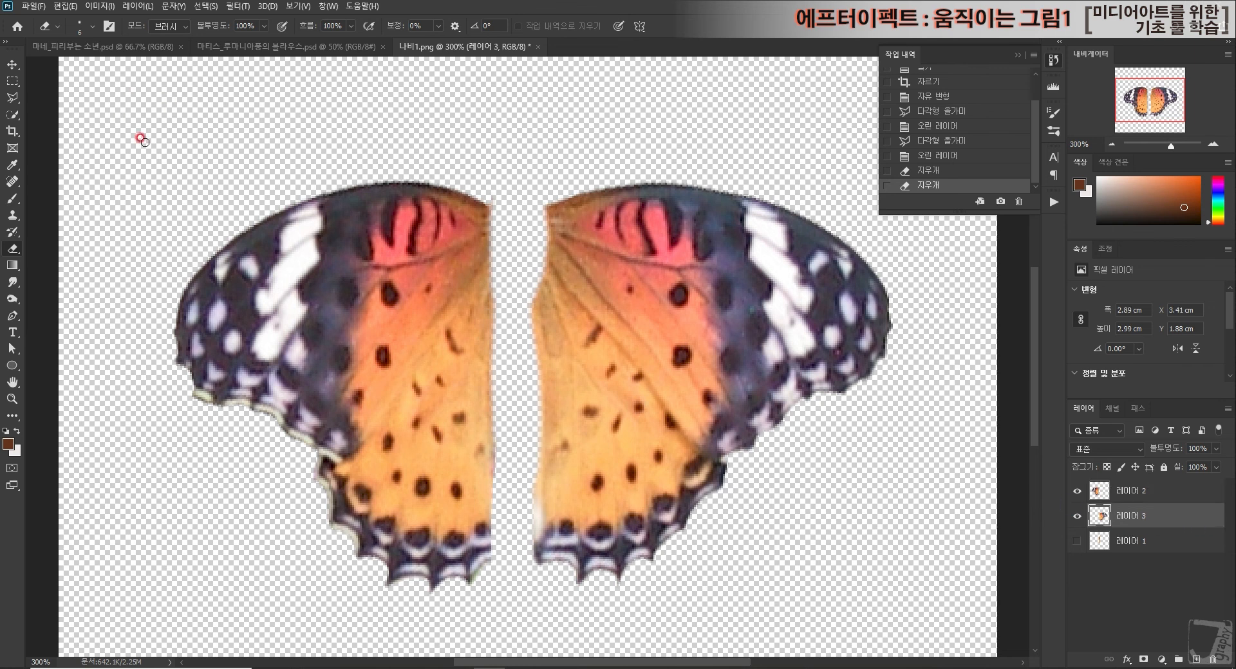
click(14, 216)
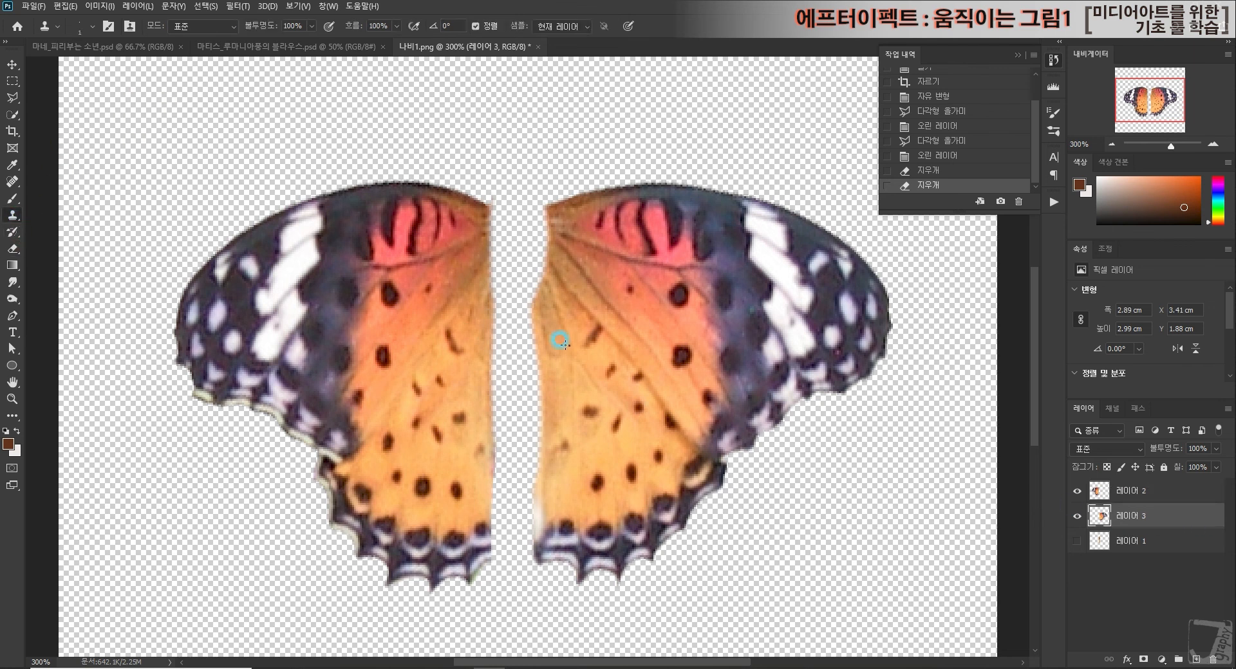
click(73, 25)
click(73, 65)
drag(75, 67, 76, 67)
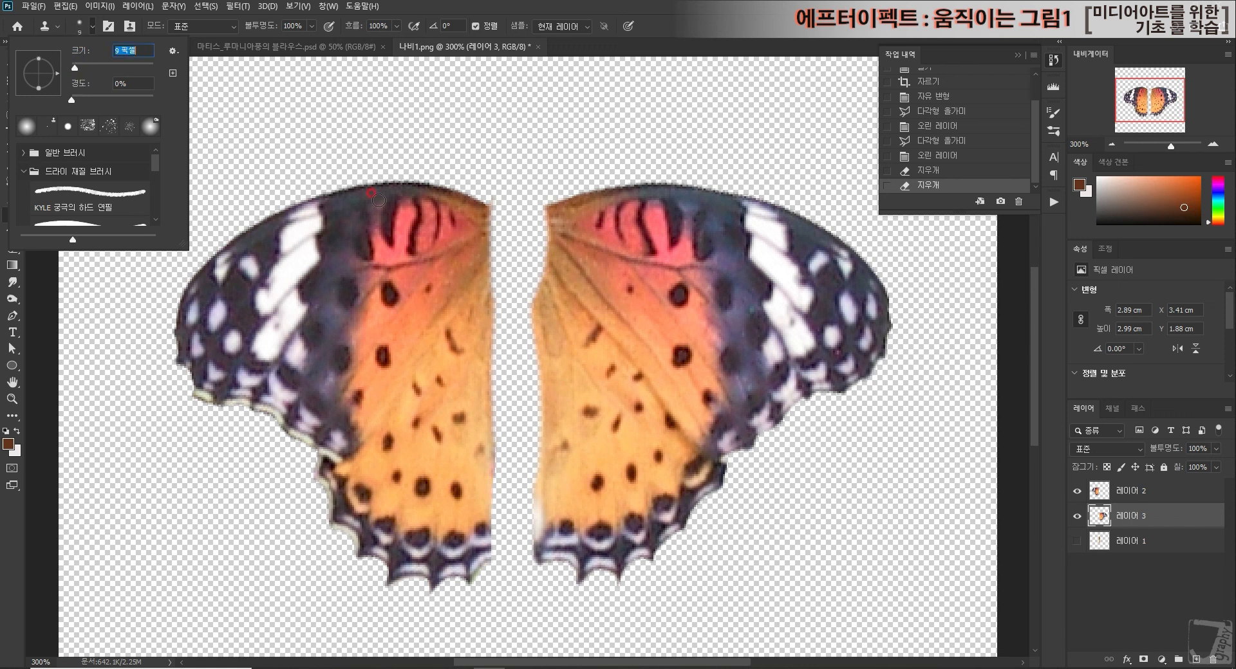
drag(588, 221, 560, 214)
alt+click(559, 204)
mouse_move(549, 209)
mouse_down()
mouse_move(562, 248)
mouse_move(548, 232)
mouse_move(535, 303)
mouse_move(545, 467)
mouse_move(544, 236)
mouse_move(541, 290)
mouse_up()
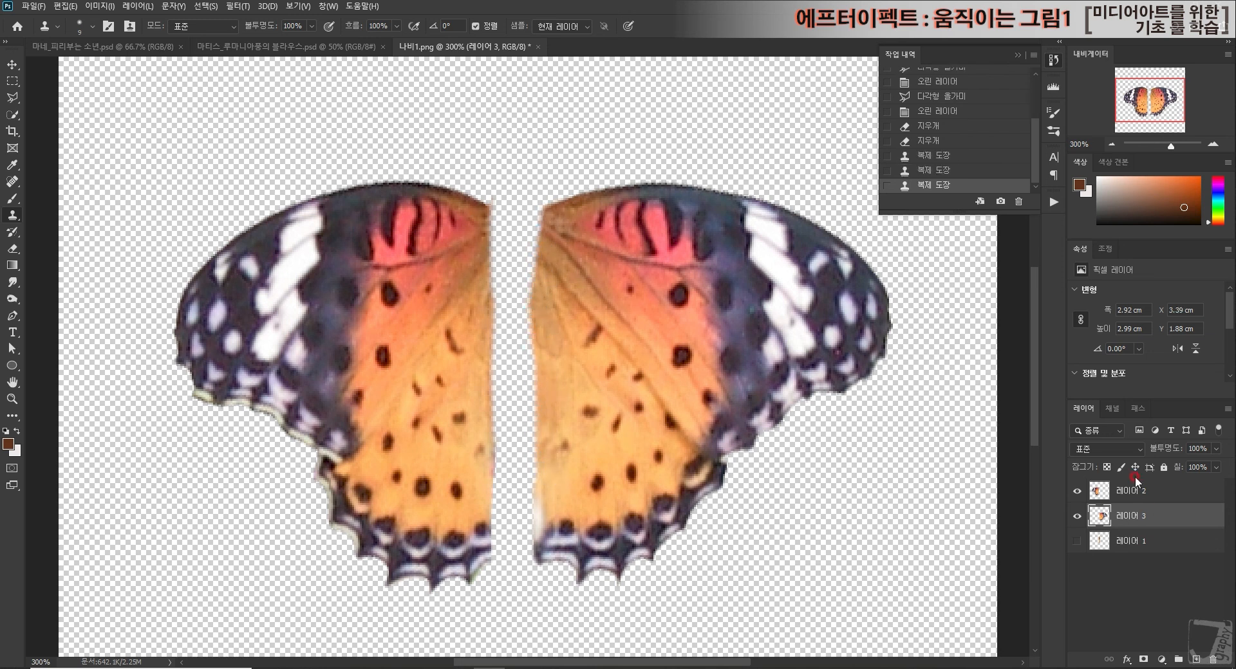
Extend the inner edge of the 레이어 2 wing with the Clone Stamp and show the body layer again.
click(1146, 499)
drag(479, 203, 481, 432)
click(1070, 554)
click(1075, 542)
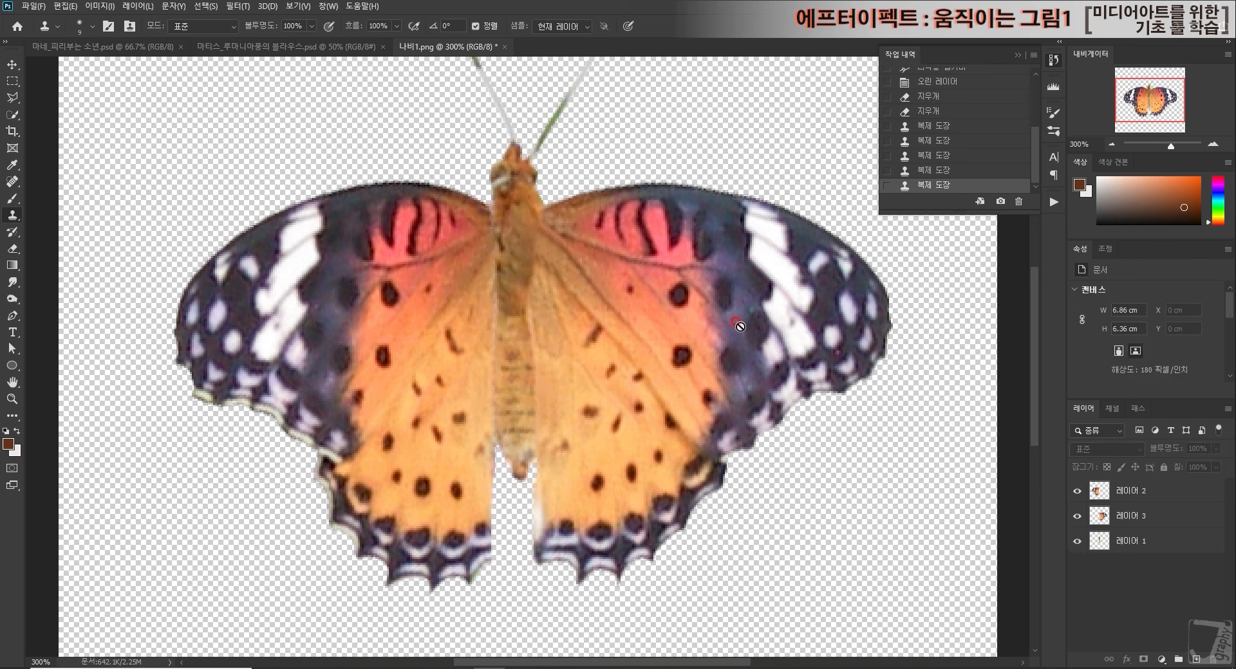
click(1113, 144)
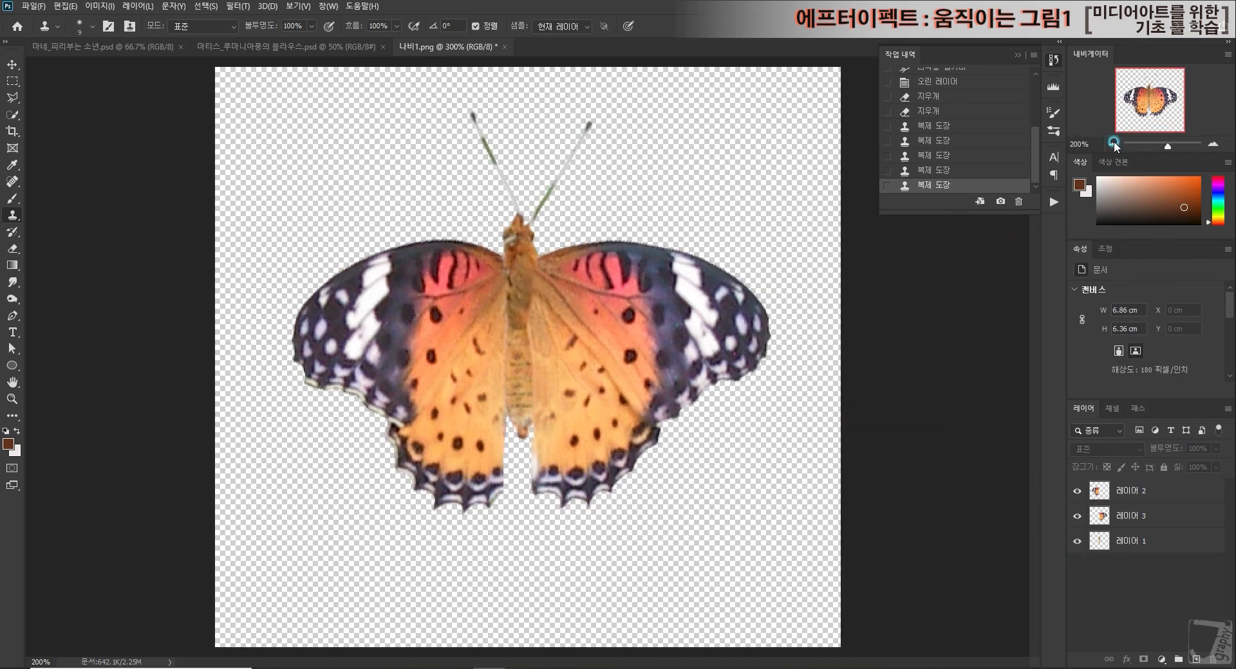
Crop the empty space above and below the butterfly, keeping the full width, to a canvas about 6.86 × 5.38 cm.
click(1112, 143)
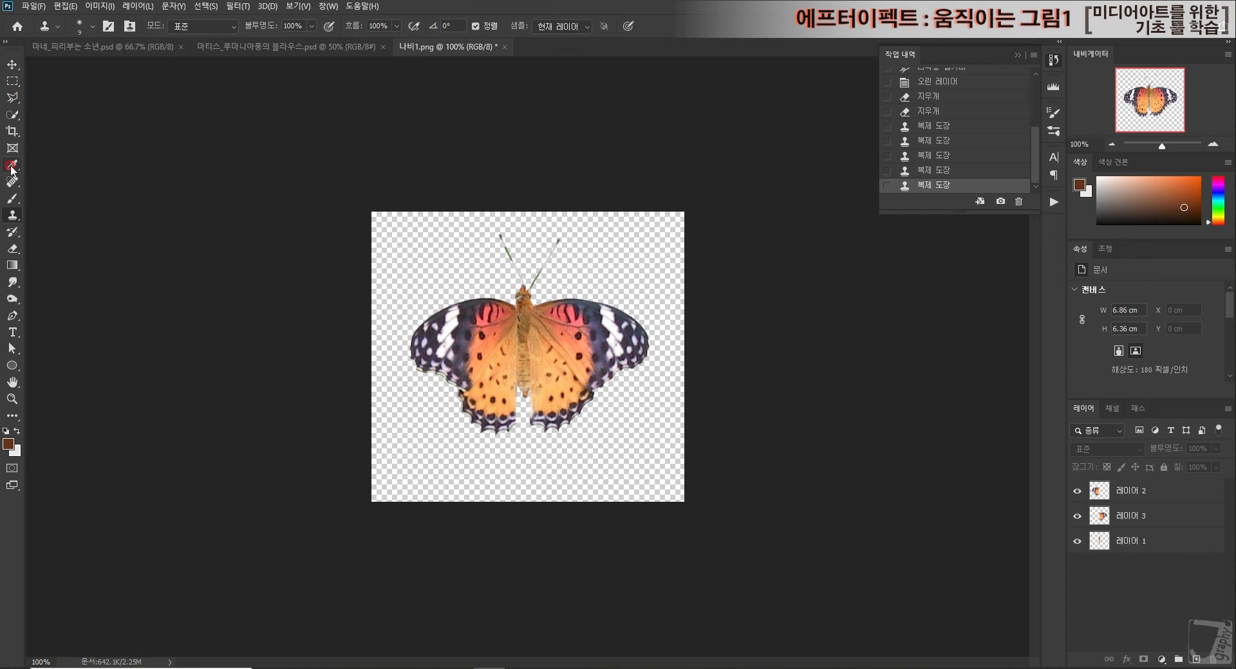
click(13, 130)
drag(522, 500, 522, 479)
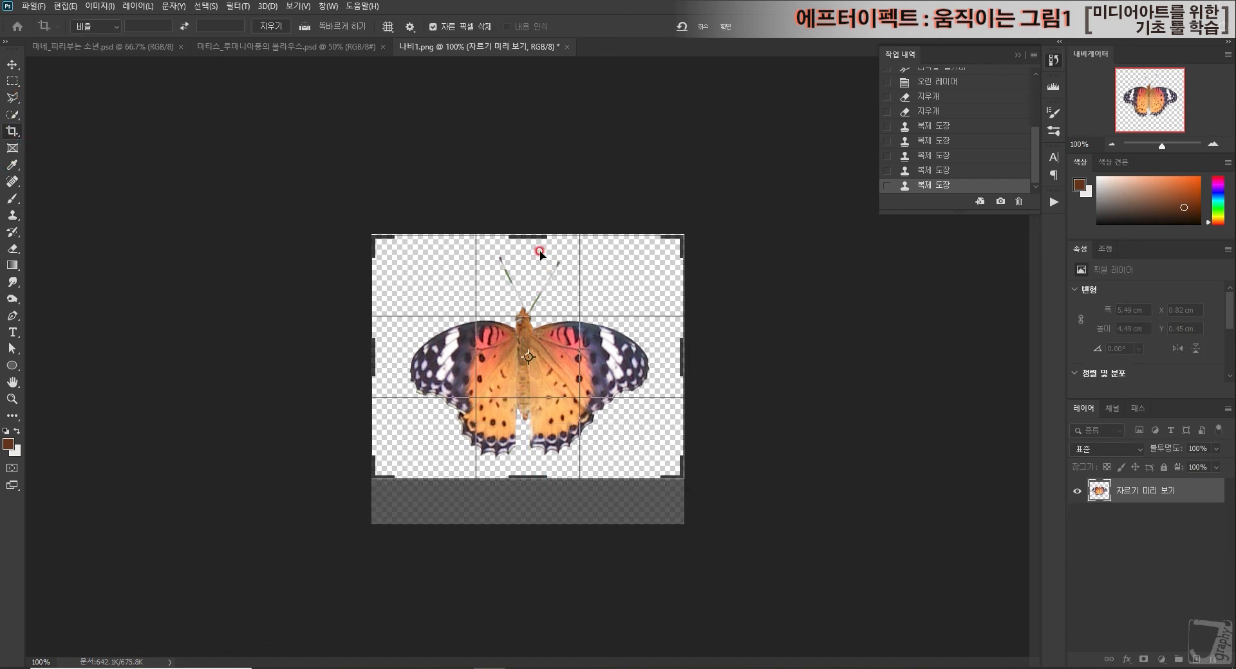
drag(537, 237, 539, 232)
drag(633, 376, 614, 377)
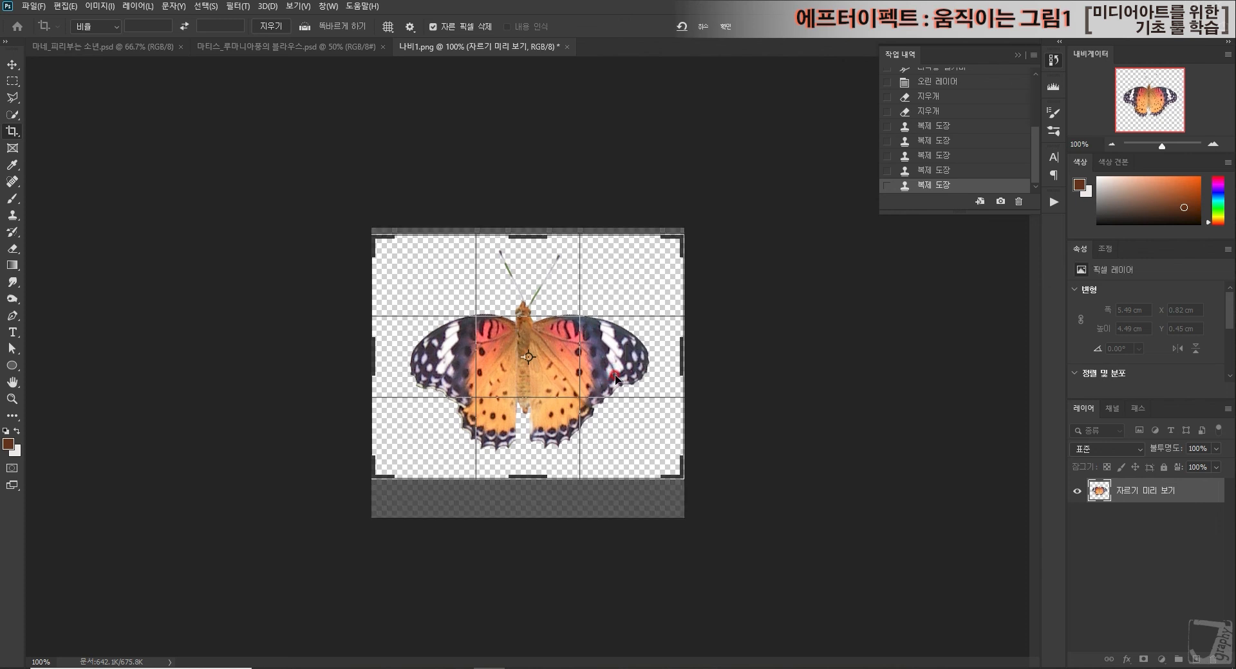
double_click(615, 377)
Save the layered butterfly as 나비1.psd in Photoshop format with layers in the 소스 folder of 모션1.
click(65, 7)
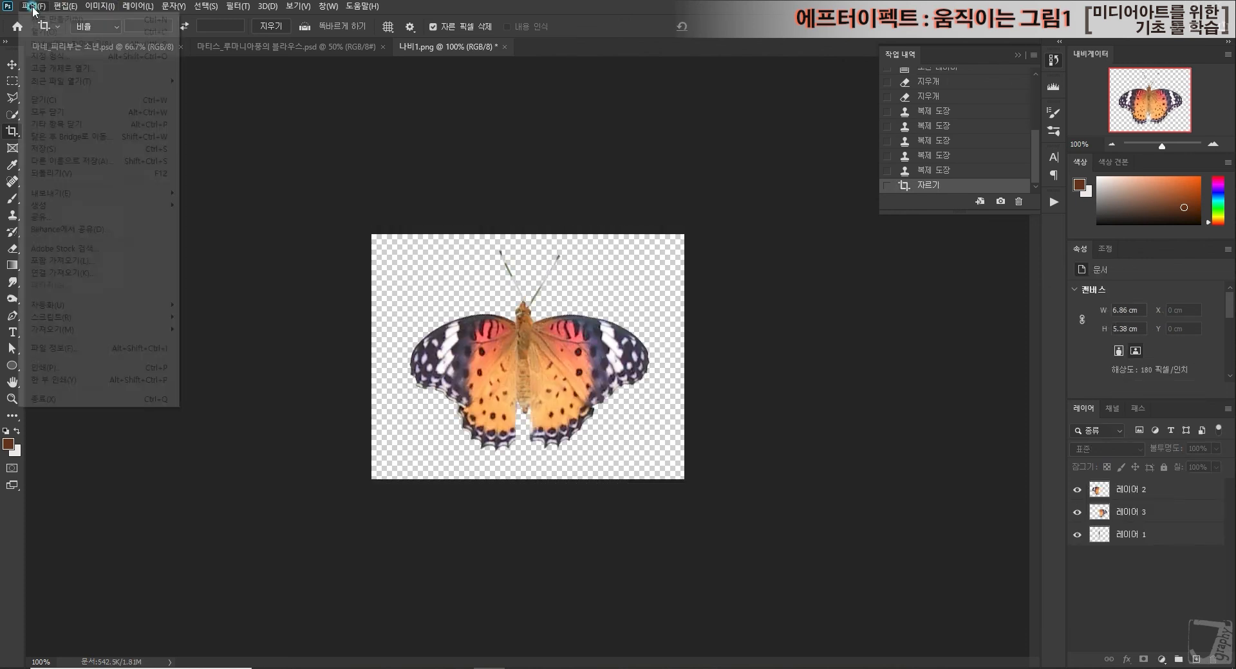
click(82, 161)
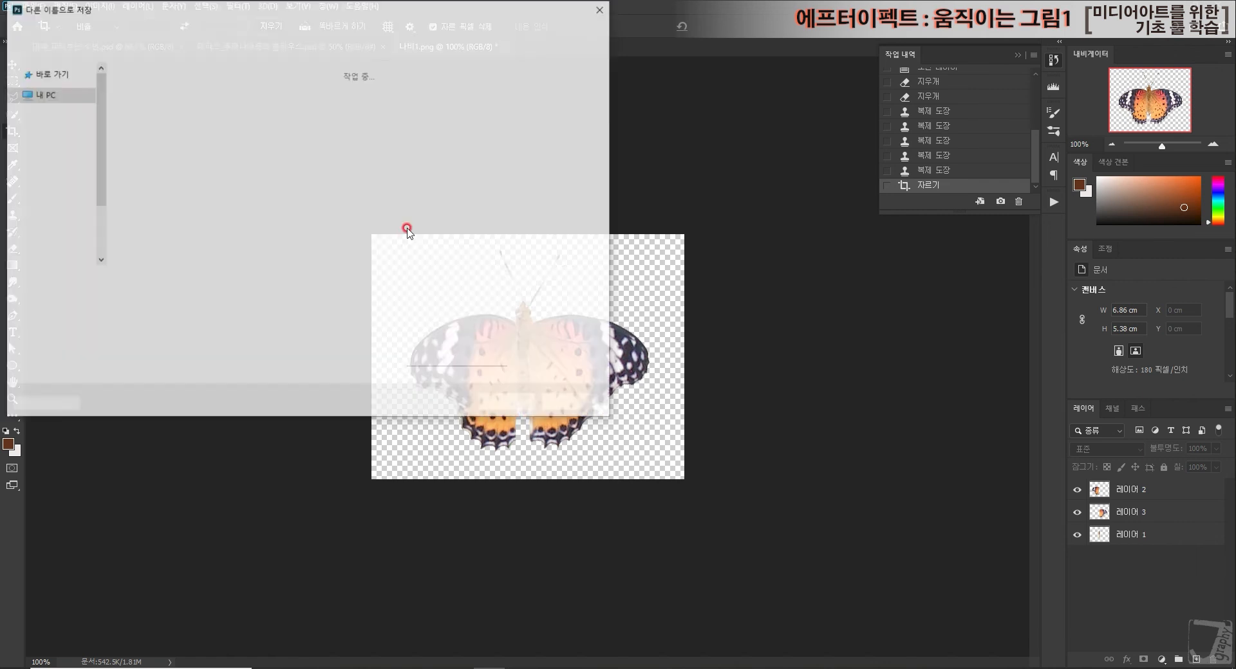
click(525, 402)
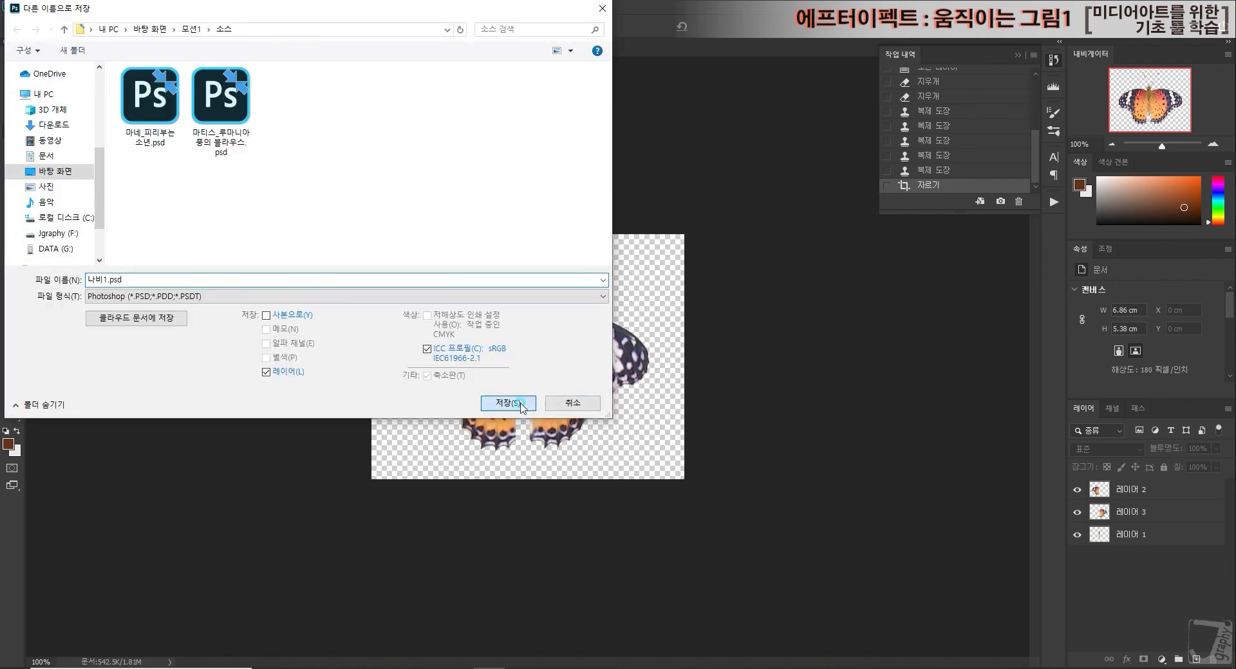
click(792, 208)
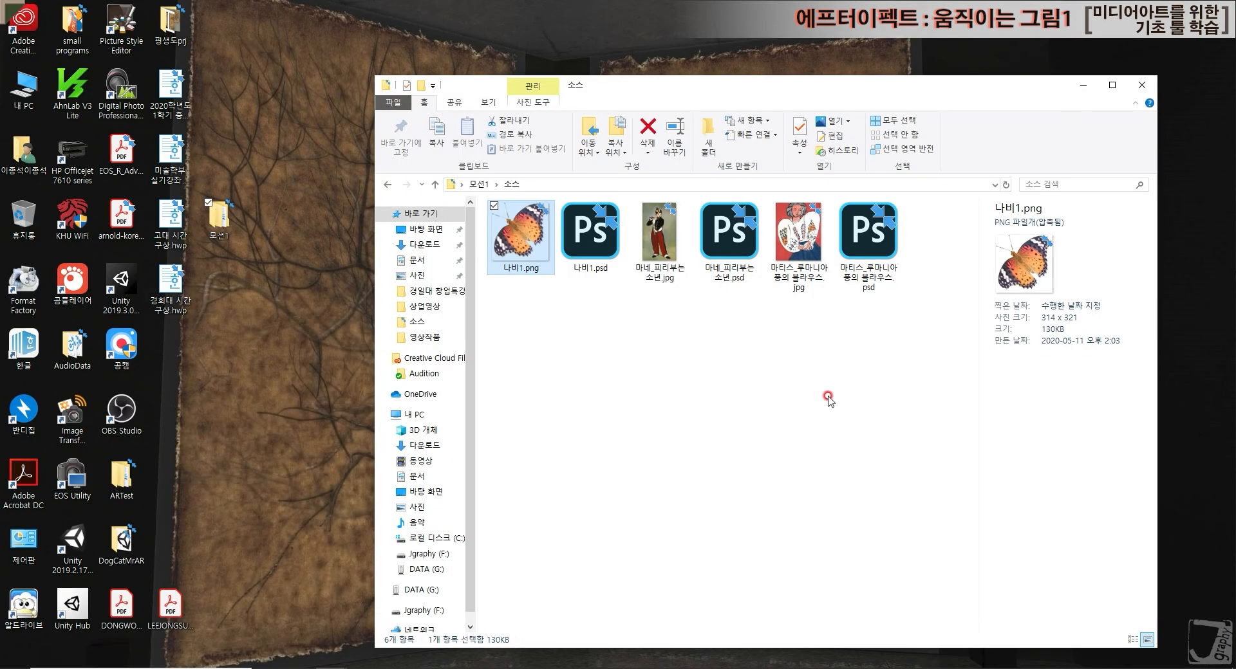
In File Explorer, check the butterfly, flute boy and Matisse blouse PSD files in the 소스 folder.
click(590, 235)
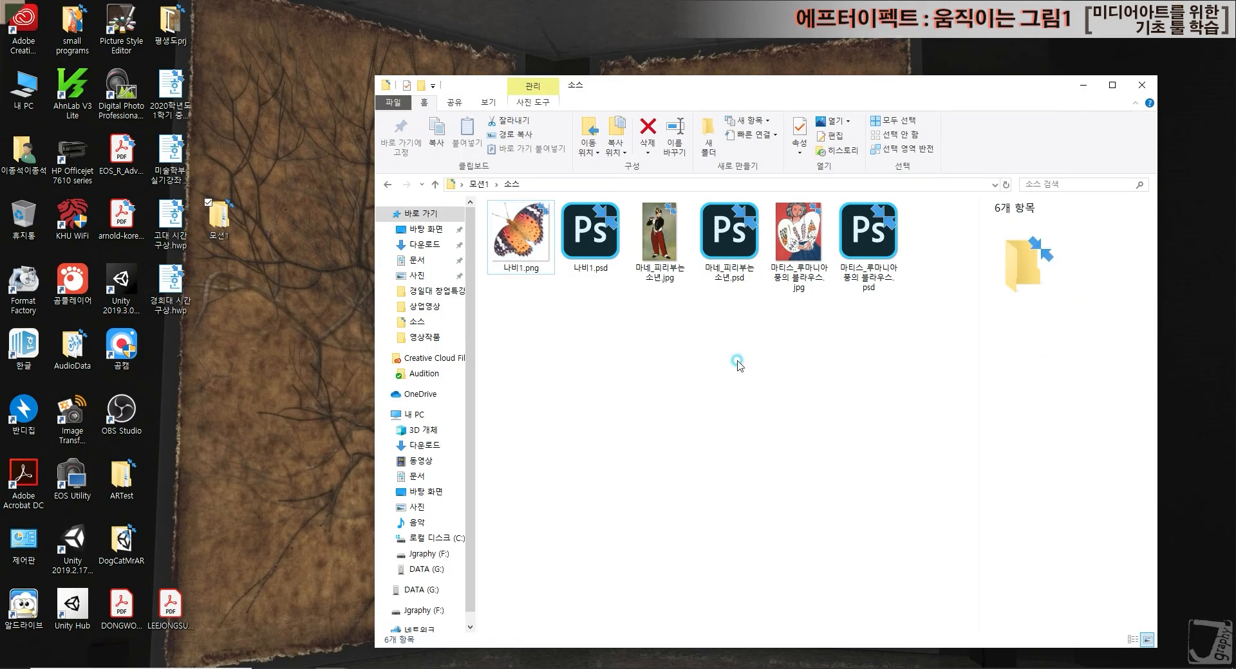
click(742, 263)
click(863, 260)
click(801, 430)
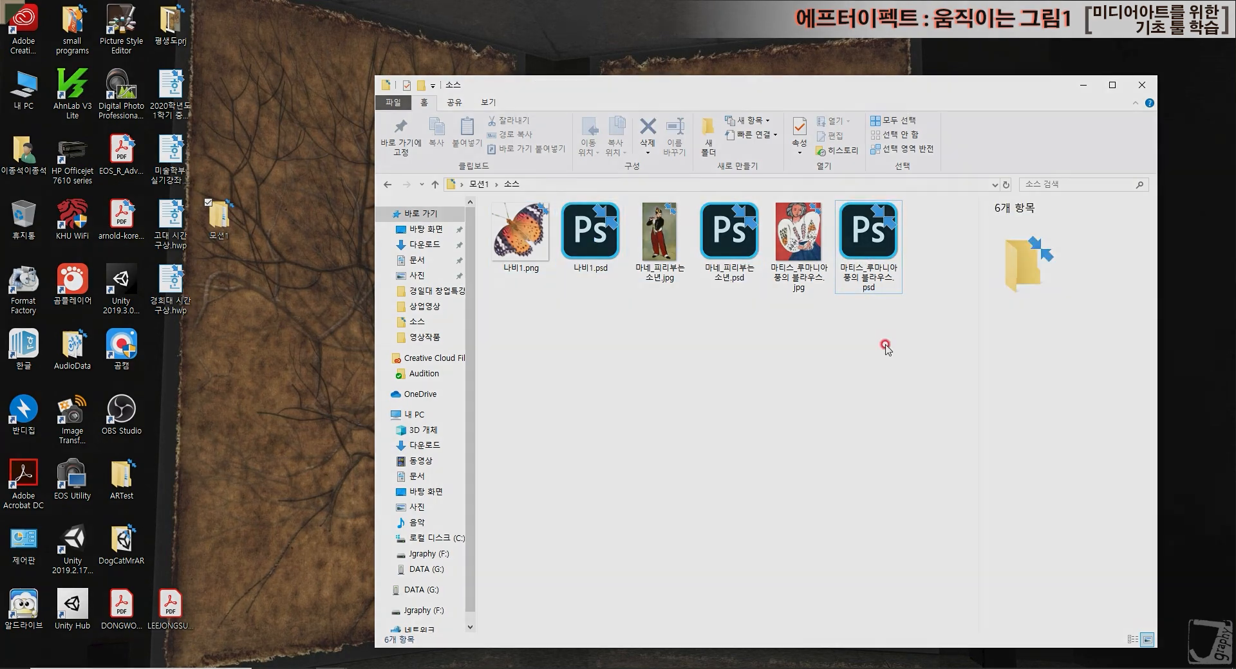